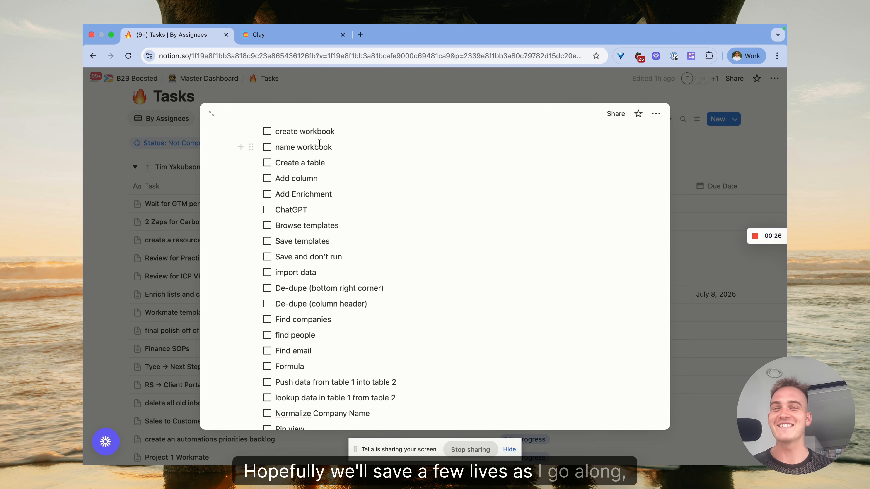
Switch to Clay and create a new workbook in the Home folder.
click(290, 36)
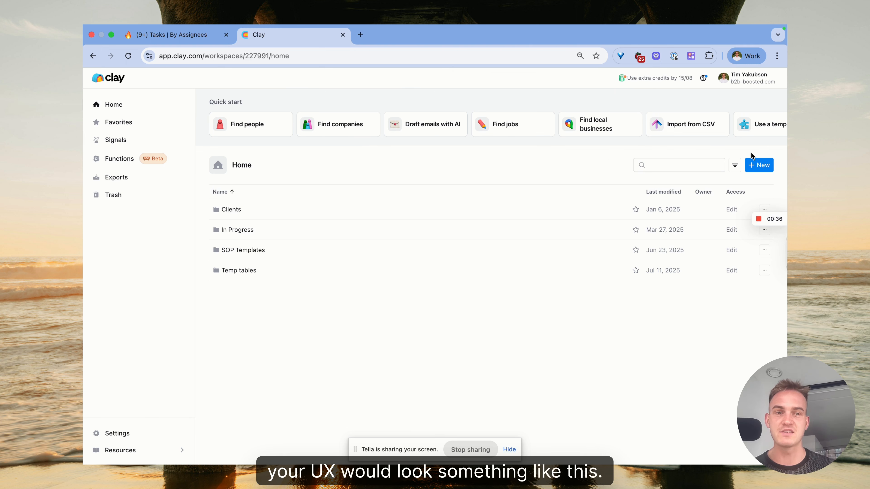
click(765, 166)
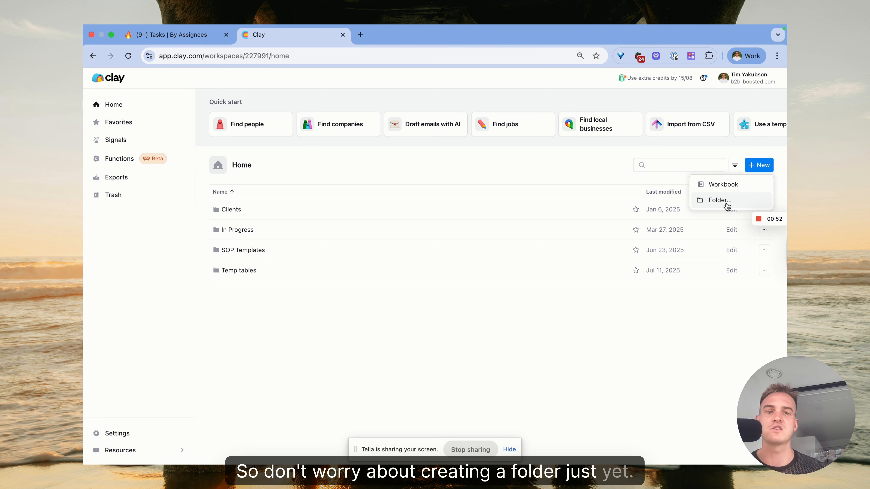
click(729, 186)
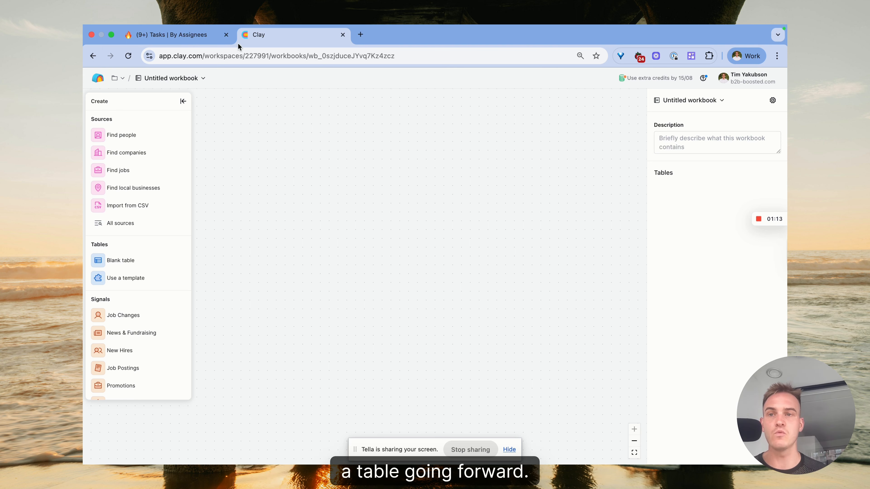
Switch to the Notion checklist and tick off "create workbook" and "name workbook".
click(199, 40)
click(267, 132)
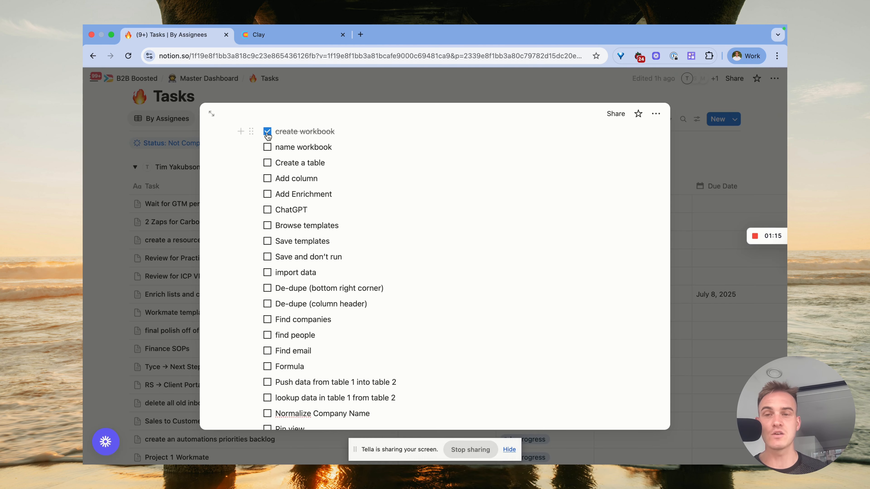
click(267, 147)
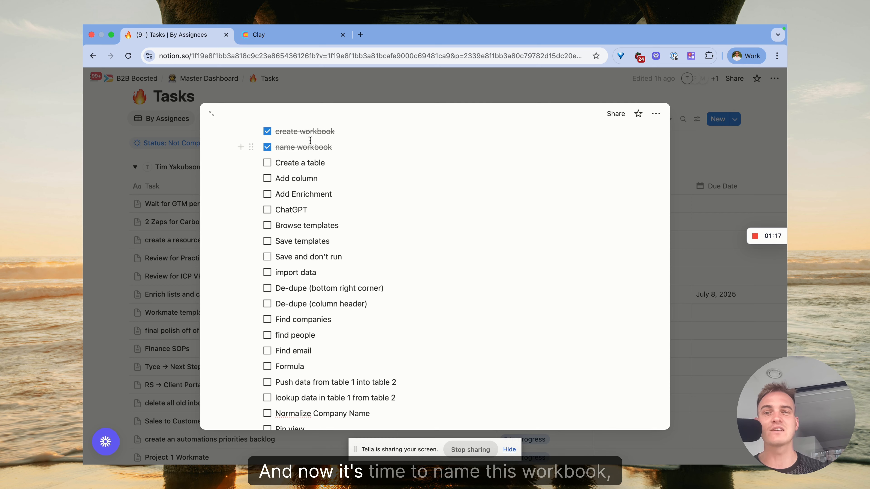
Return to Clay and rename the untitled workbook as "Test Workbook for video".
click(270, 35)
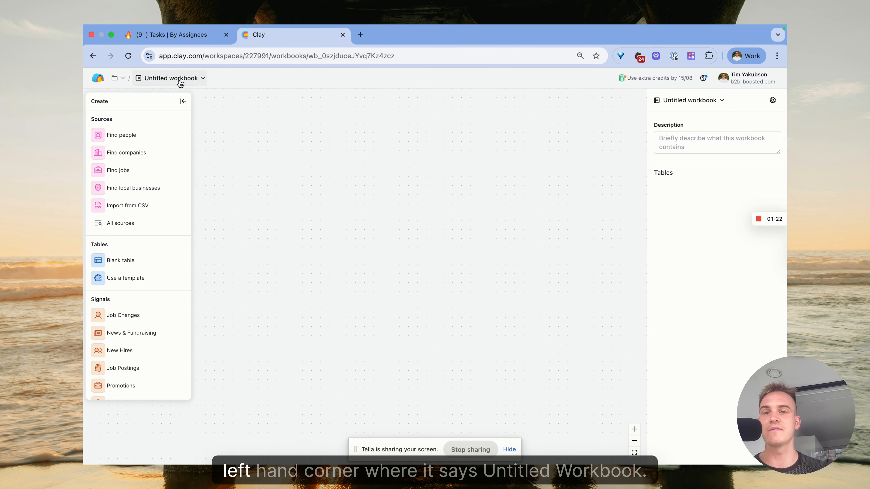
click(169, 79)
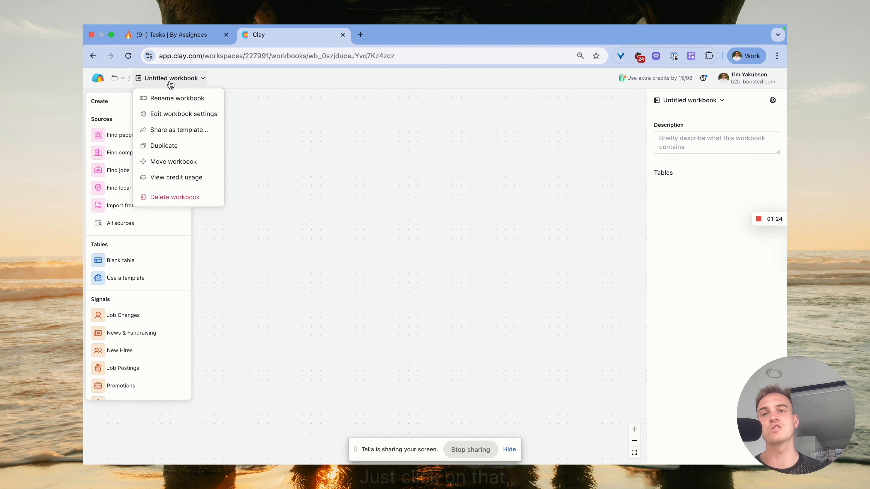
click(174, 99)
text(Te)
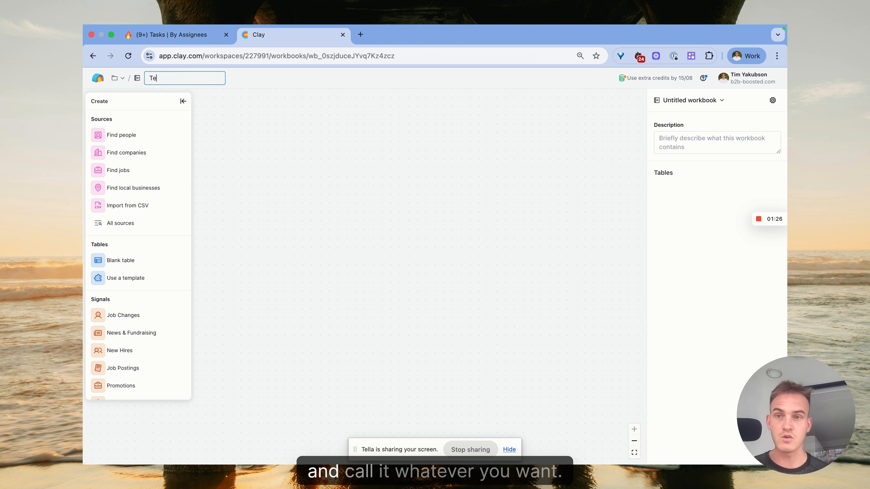
text(st Workbook for video)
Tick off "Create a table" in the Notion checklist and create a blank table in the Clay workbook.
click(175, 35)
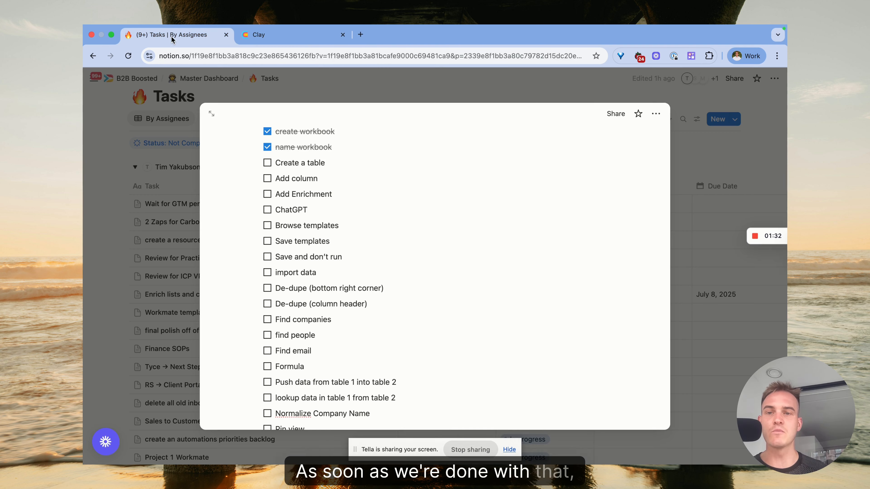
click(267, 164)
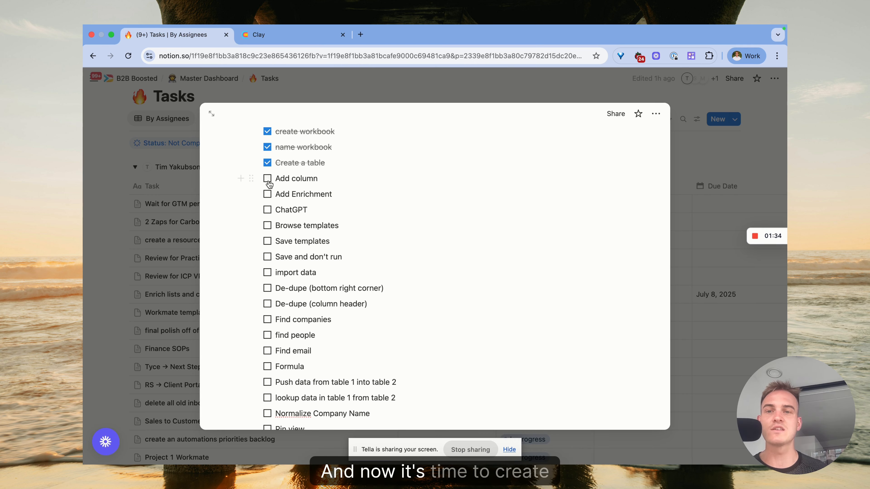
click(267, 35)
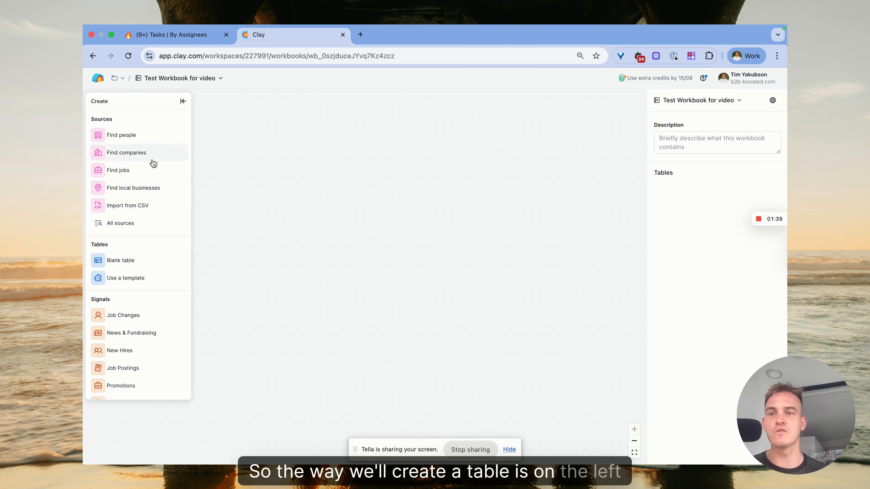
click(128, 263)
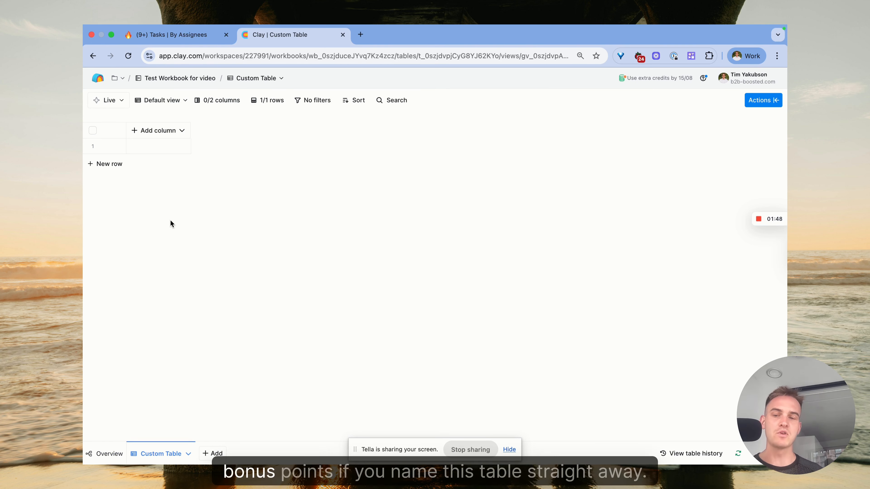
Rename the new table as "Table 1 -> Company List".
click(189, 456)
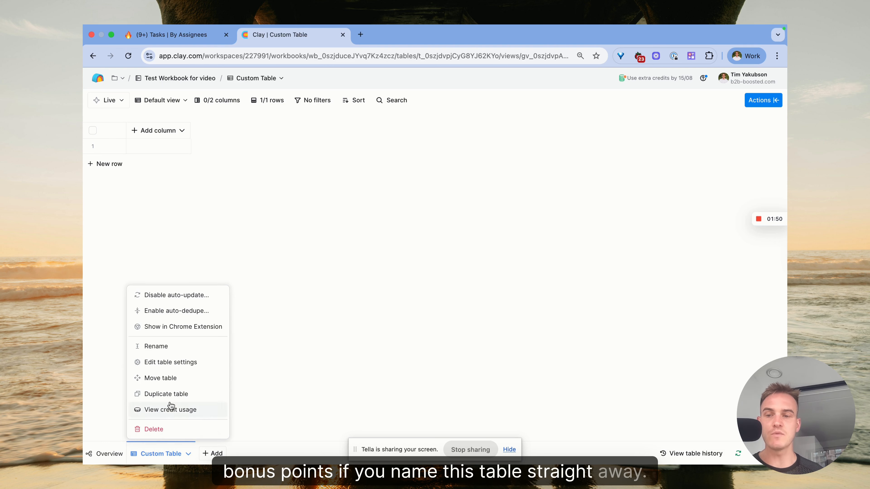
click(156, 351)
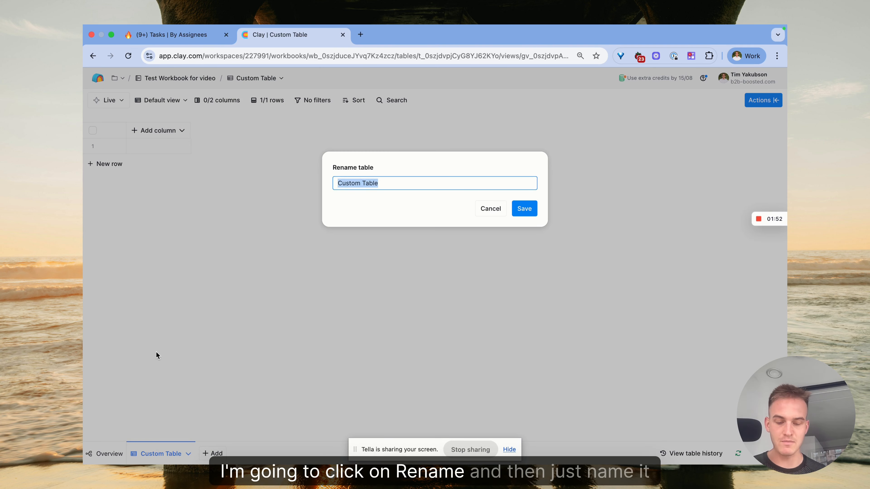
text(Table 1 → )
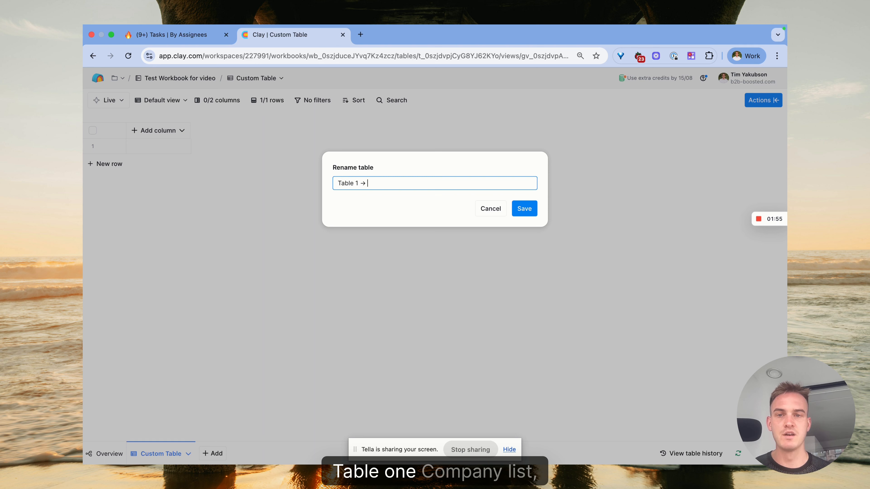
text(Company List)
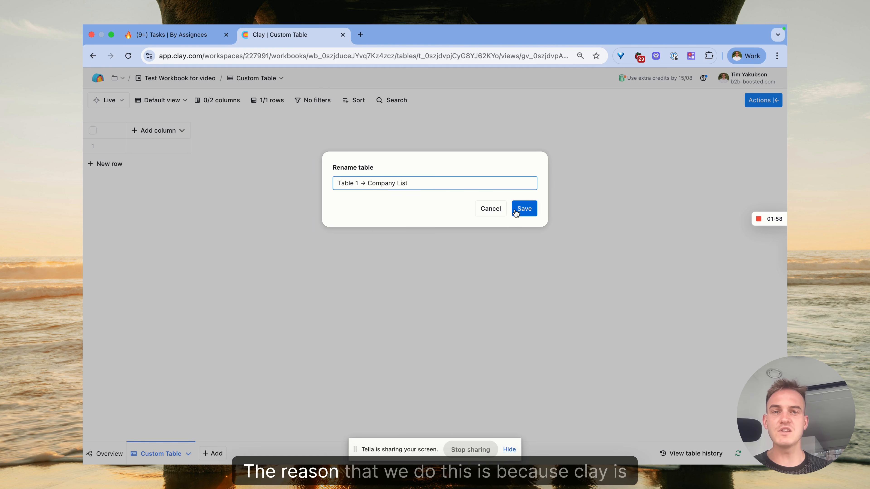
click(516, 211)
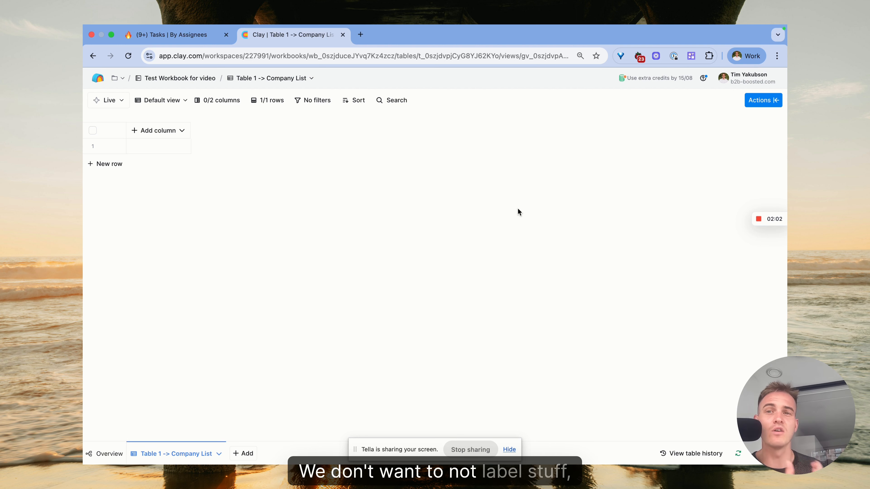
Tick off "Add column" in the Notion checklist and add a URL column to the Clay table.
click(184, 37)
click(267, 178)
click(290, 35)
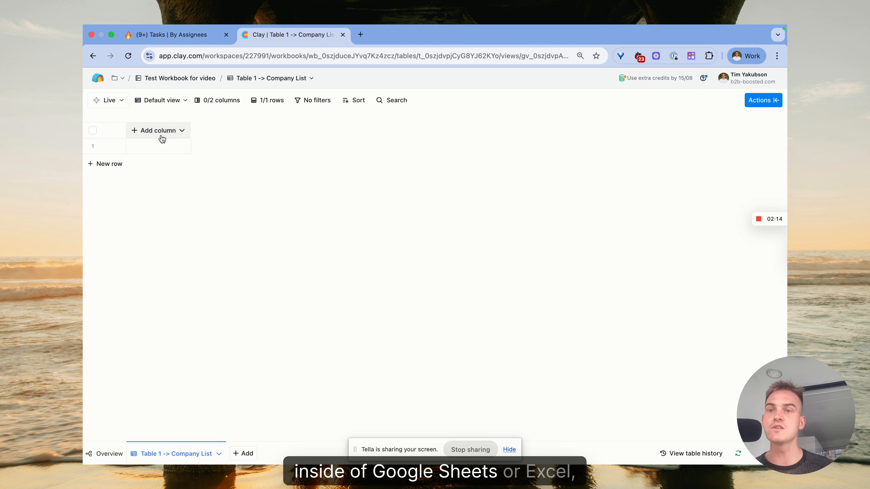
click(153, 134)
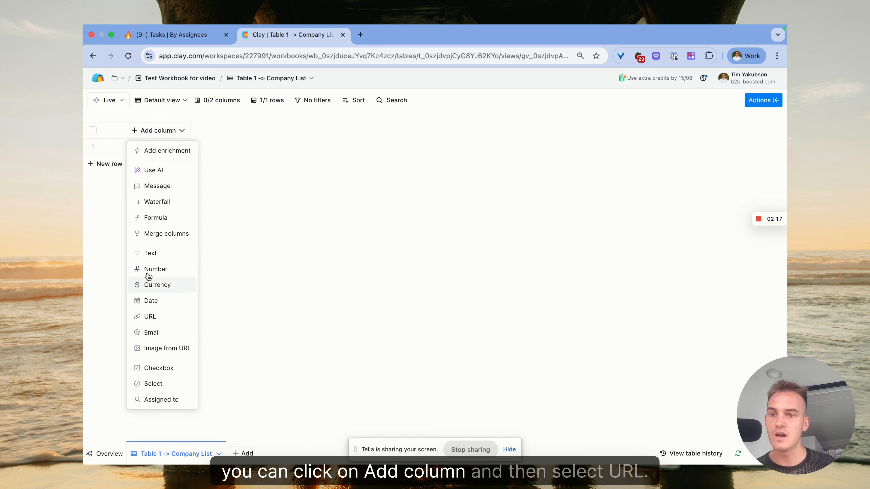
click(153, 318)
click(157, 153)
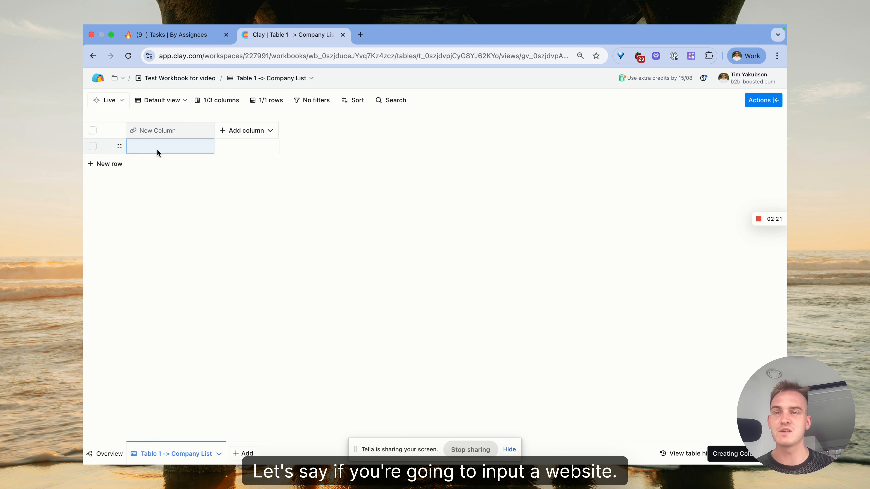
text(www.bb)
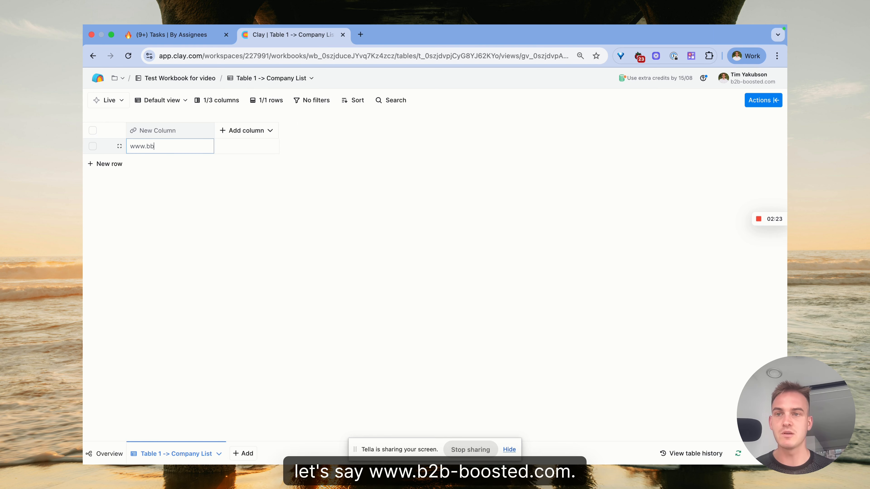
key(BackSpace)
text(2b-boot)
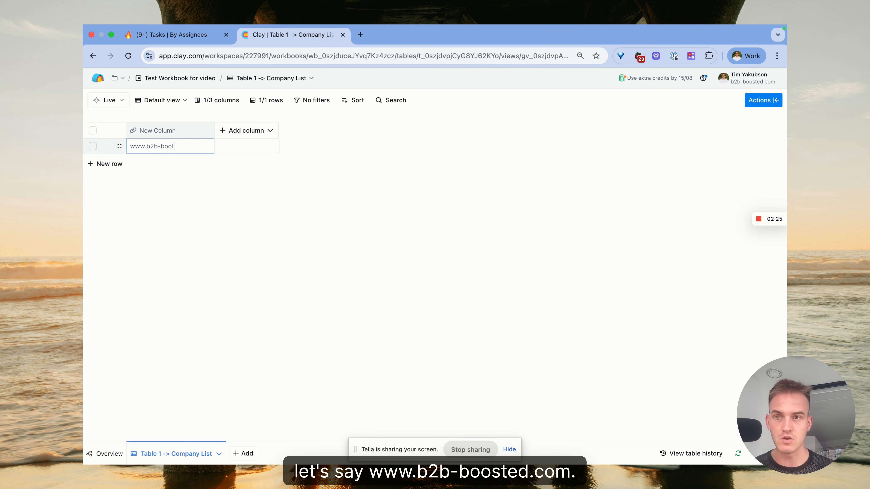
key(BackSpace)
key(BackSpace)
key(BackSpace)
key(BackSpace)
key(BackSpace)
key(BackSpace)
key(BackSpace)
key(BackSpace)
text(unlo)
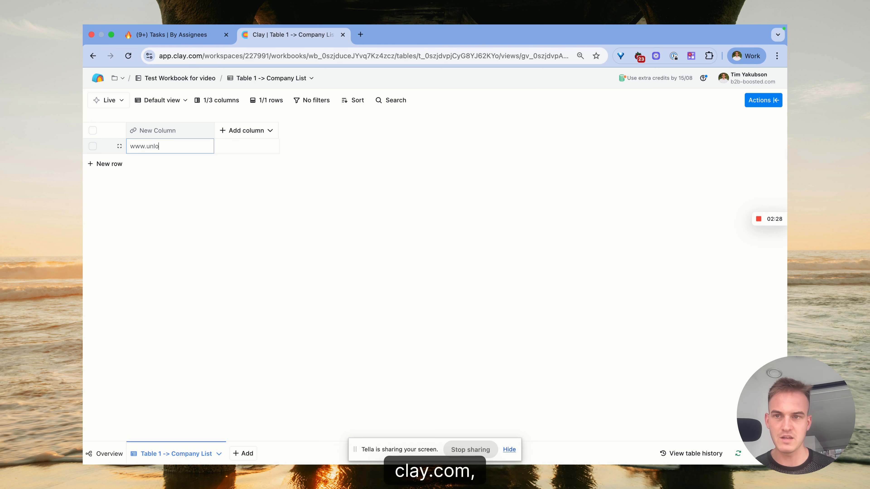
text(ckclay.com)
key(Return)
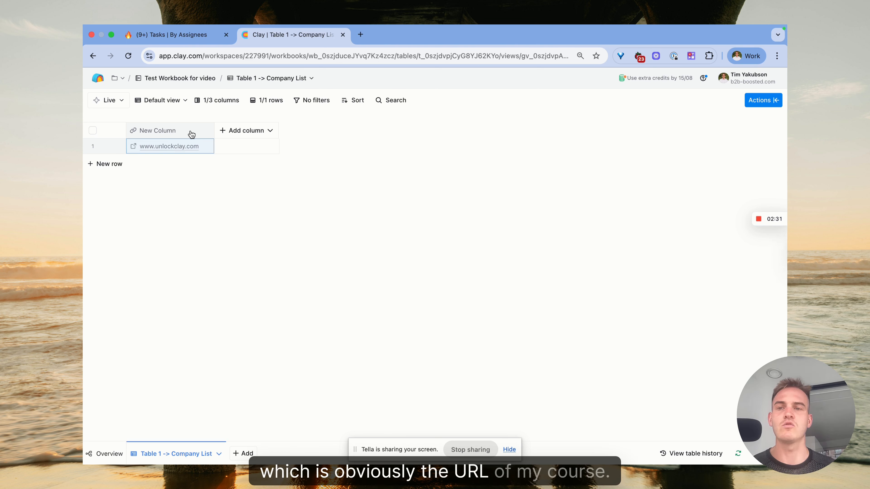
Rename the URL column as "Website".
click(191, 133)
click(188, 148)
text(W)
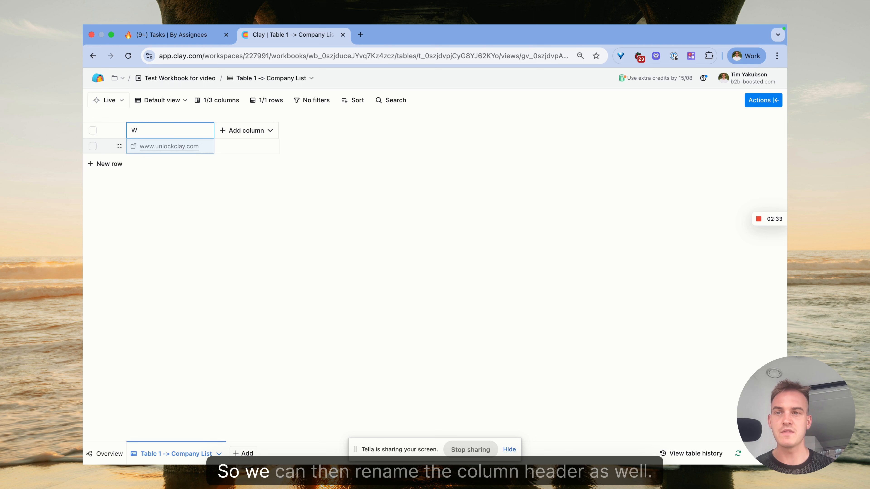
click(187, 202)
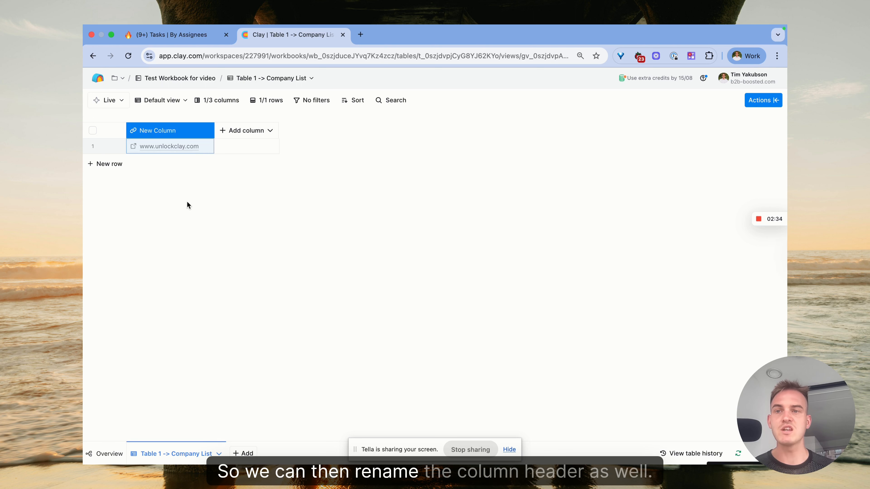
click(162, 133)
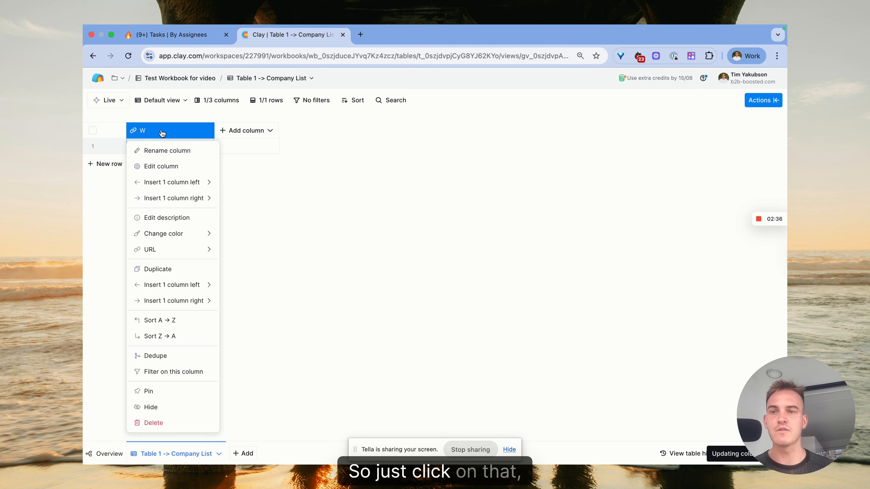
click(163, 152)
key(Return)
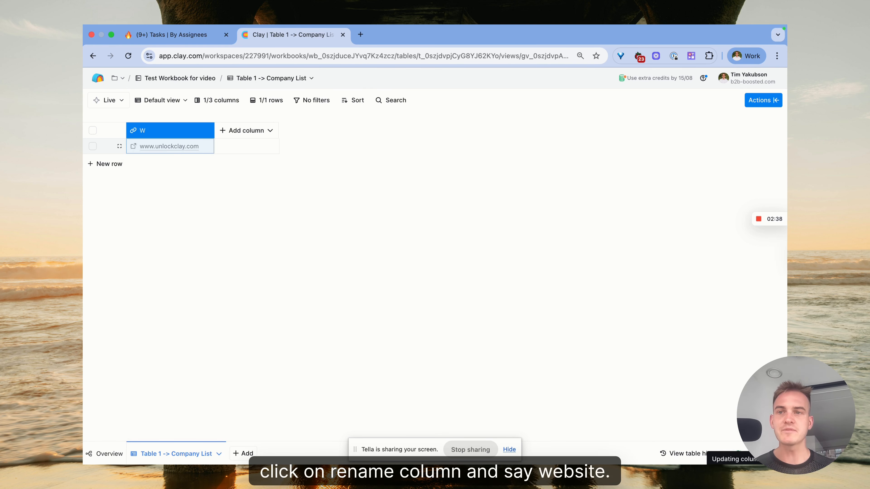
Tick off "Add Enrichment" in the Notion checklist and return to the Clay table.
click(185, 35)
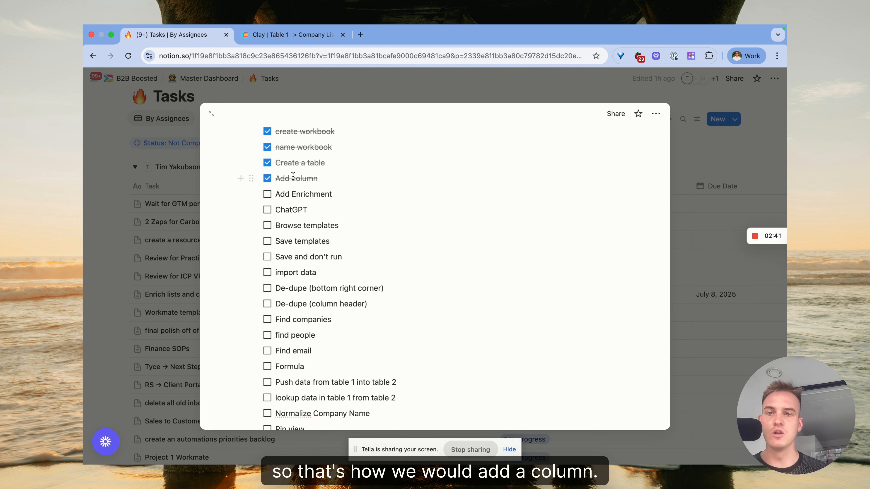
click(268, 194)
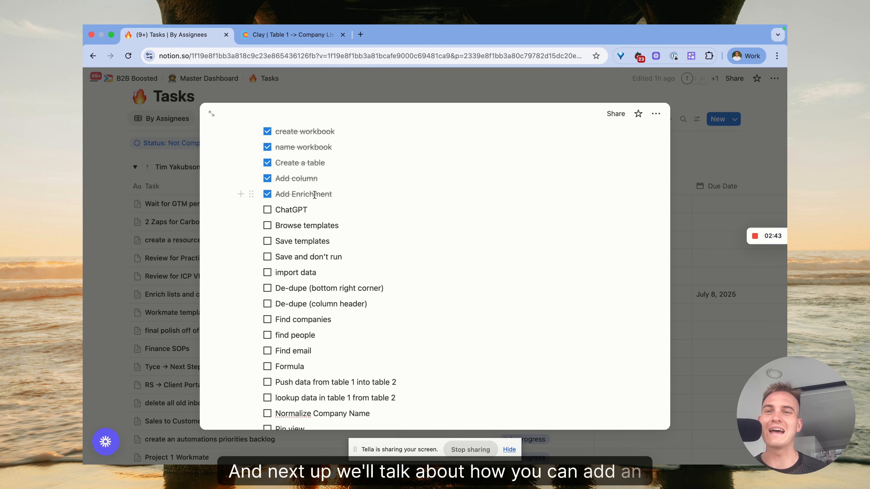
click(281, 34)
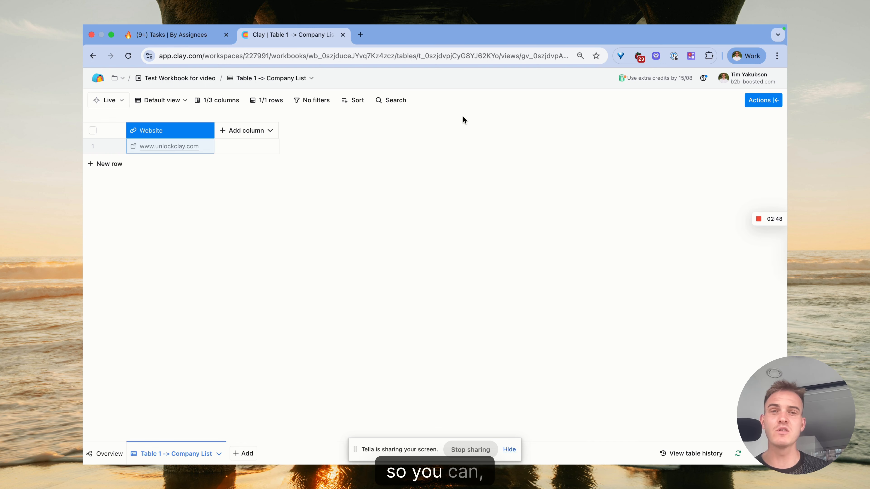
Search the enrichments for "chatgpt" and open the "ChatGPT: Generate text" enrichment for setup.
click(765, 102)
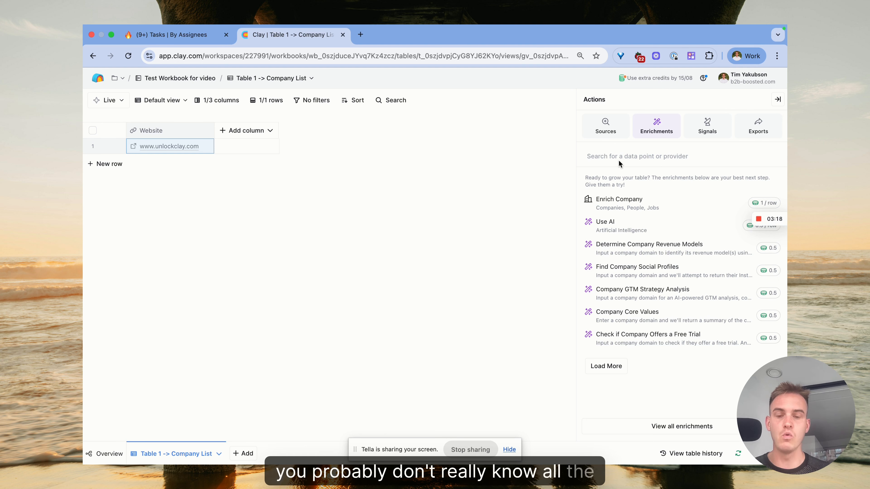
text(chatgpt)
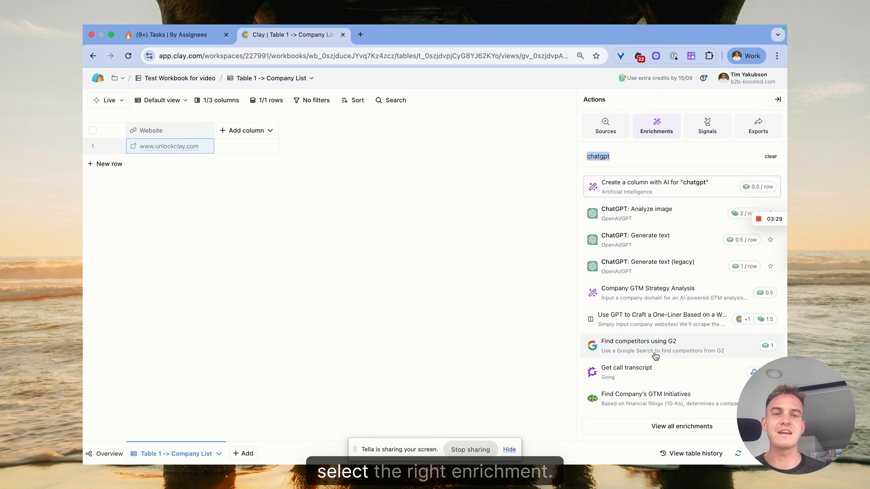
mouse_move(641, 246)
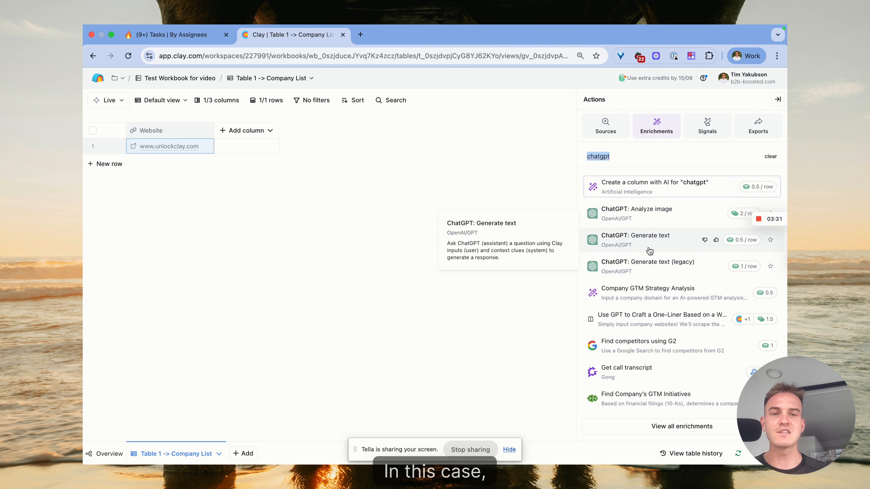
click(629, 241)
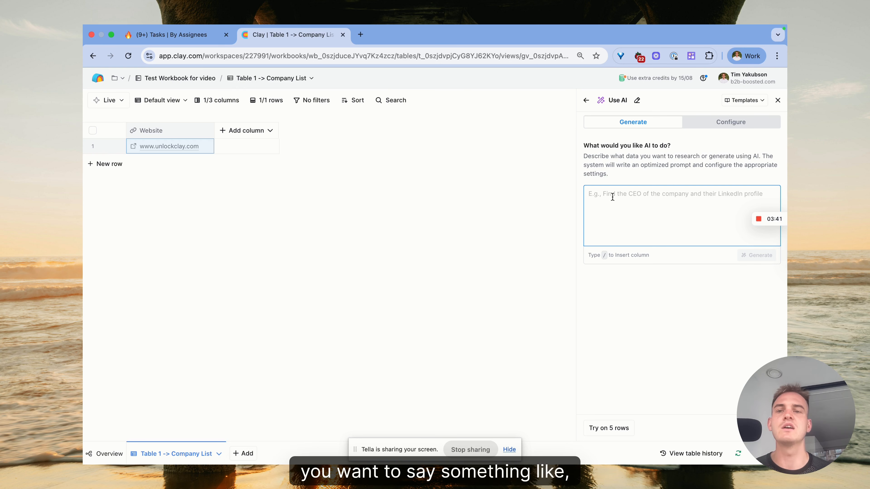
Generate an AI prompt asking to find text from a testimonial on this website and output just the name of the person that left it.
text(I want to find tex)
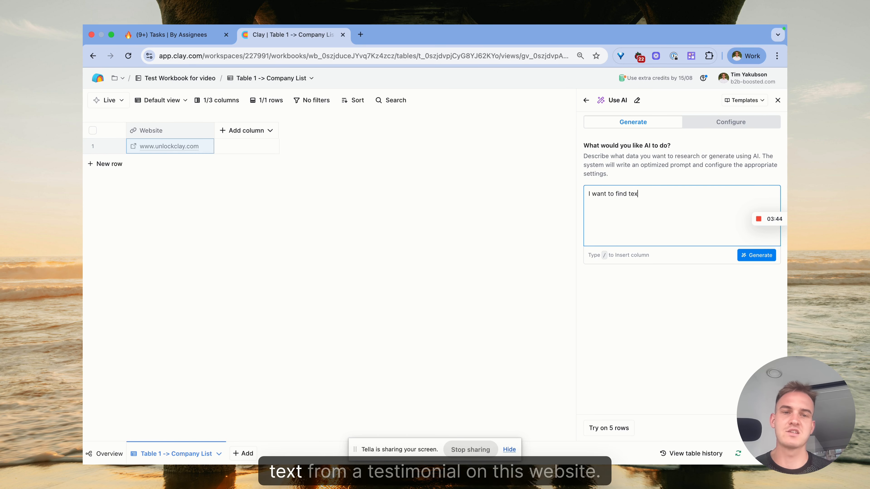
text(t from a testimonial on this w)
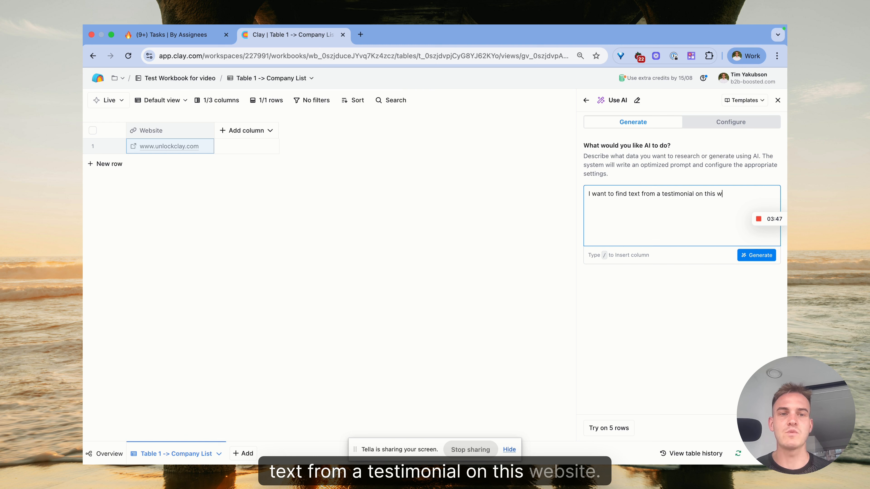
text(ebsite. help me g)
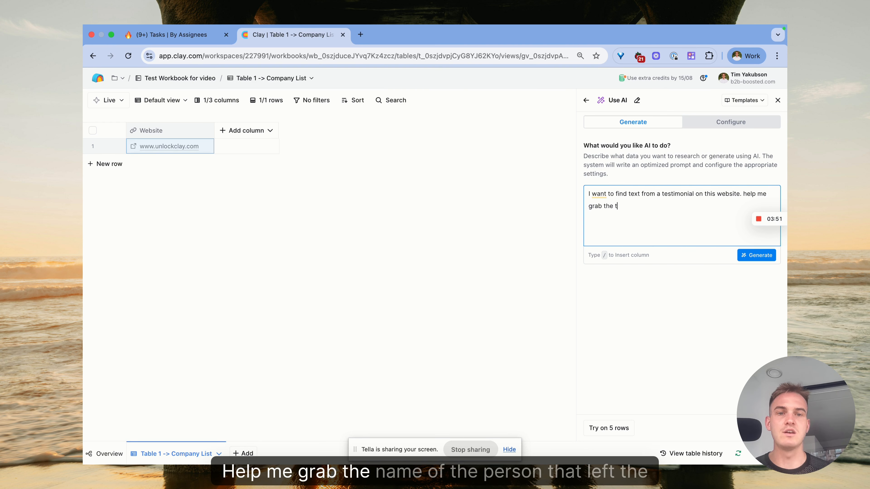
text(rab the name of the person that)
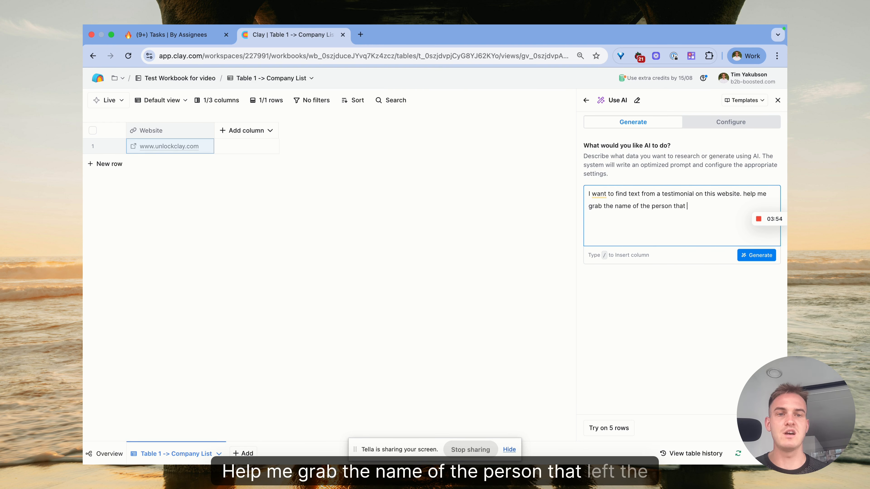
text( left the testimonial and output just the name and nothi)
text(ng else.)
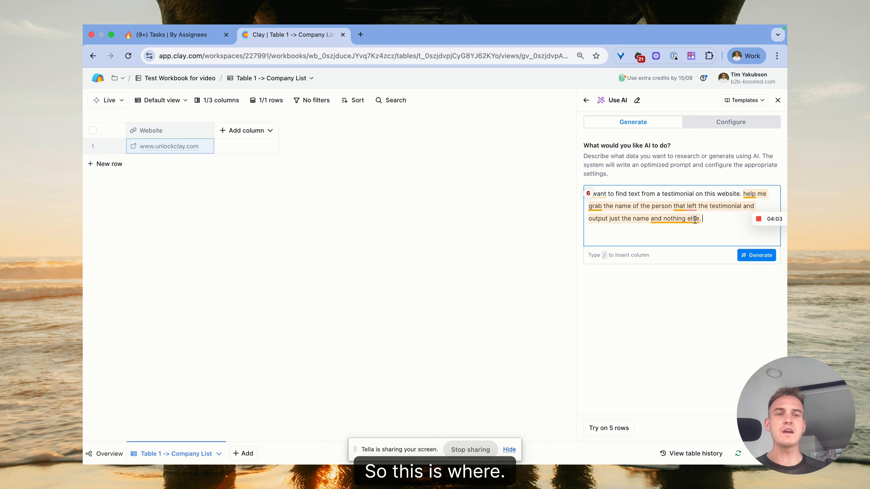
drag(701, 219, 627, 147)
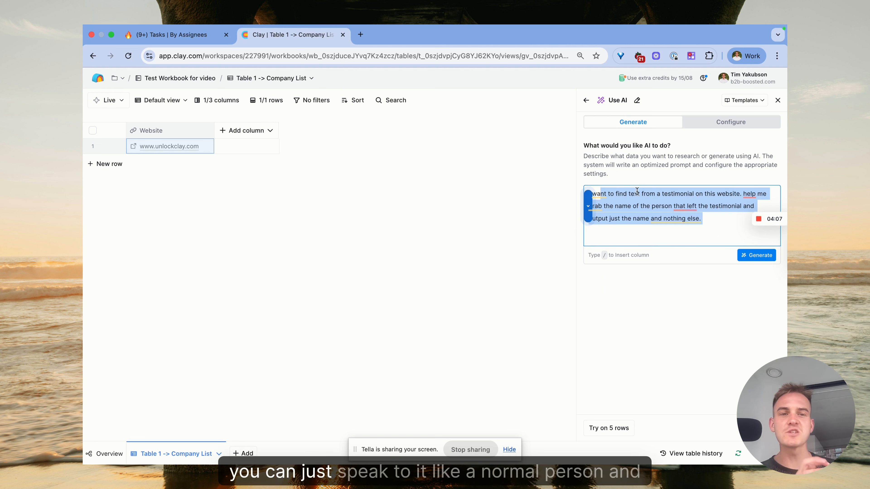
click(715, 219)
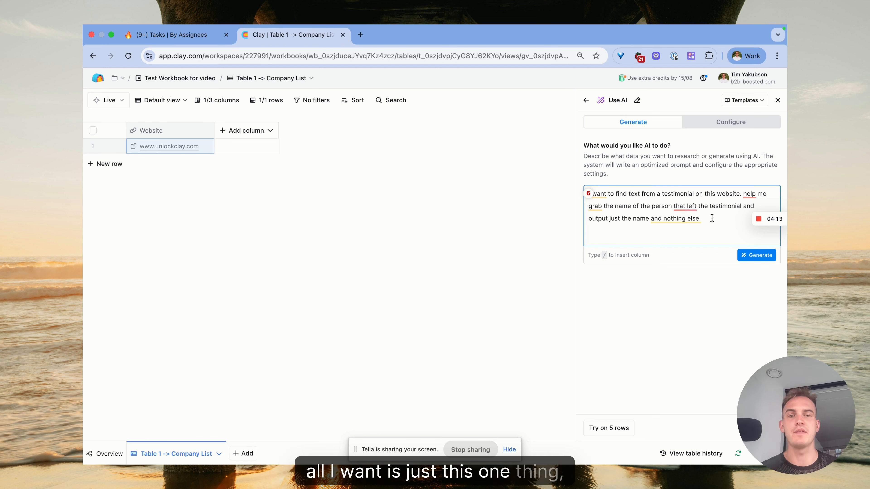
click(769, 256)
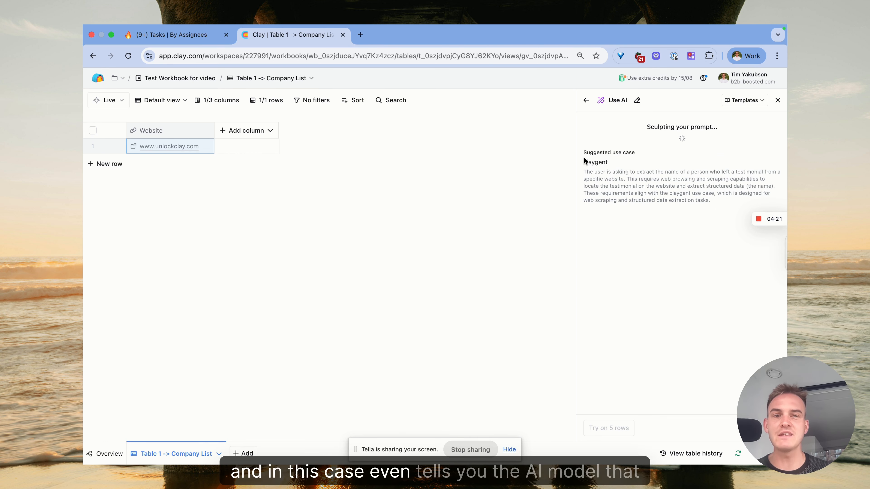
Review the suggested Claygent use case, model and generated prompt, and save and run the enrichment on 1 row.
drag(609, 163, 584, 162)
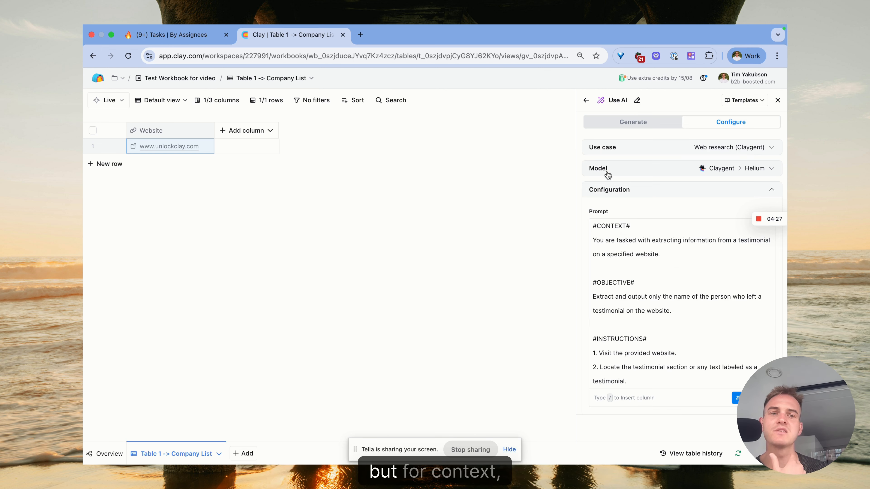
scroll(678, 266, down, 10)
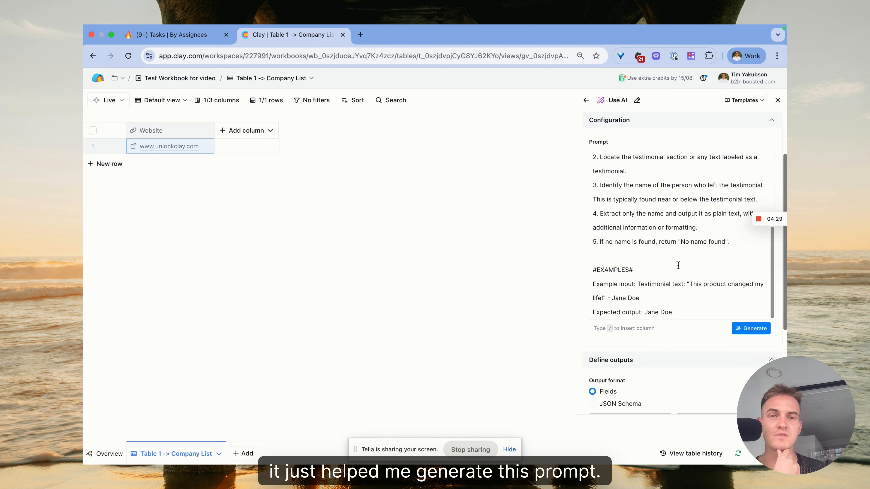
scroll(677, 265, up, 3)
scroll(677, 265, up, 8)
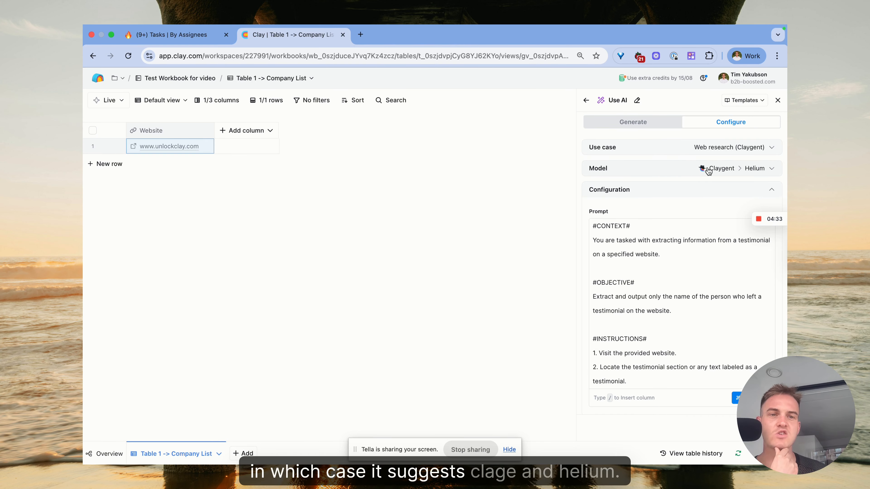
scroll(634, 203, down, 10)
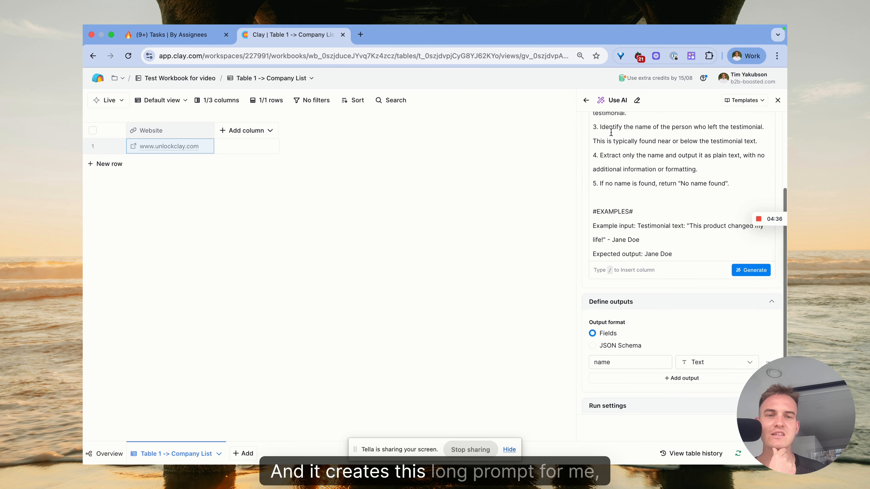
scroll(639, 235, down, 4)
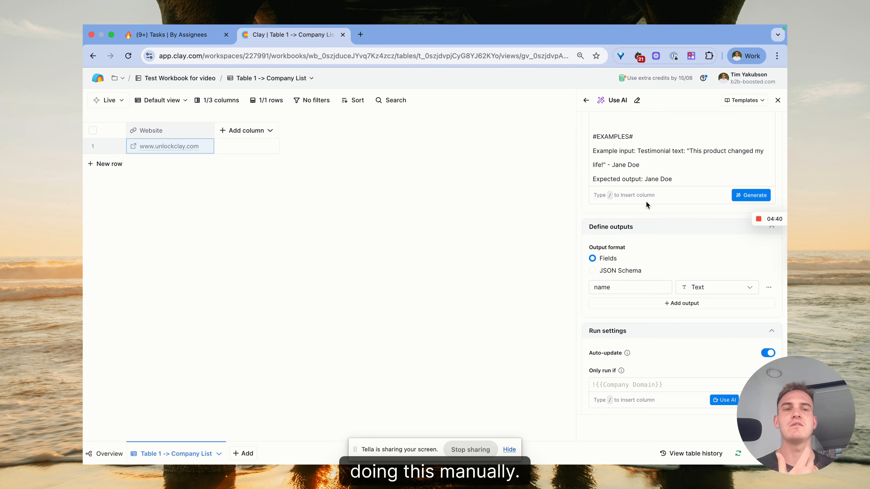
click(764, 428)
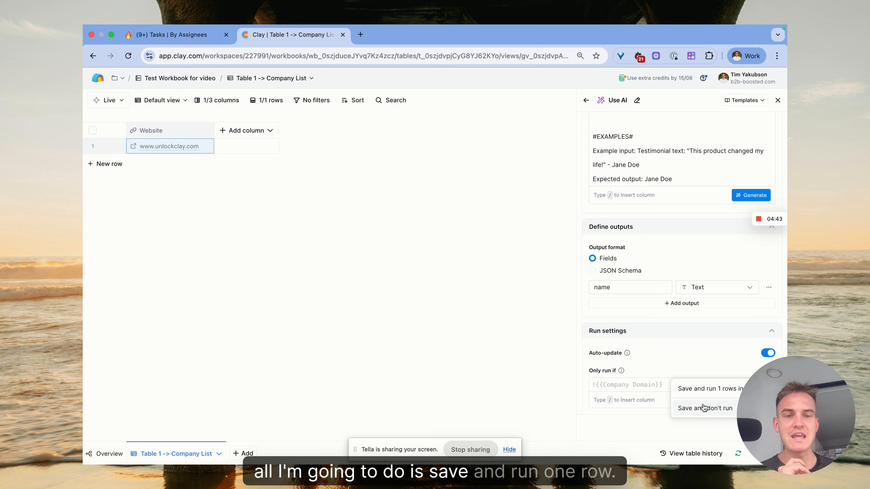
click(722, 391)
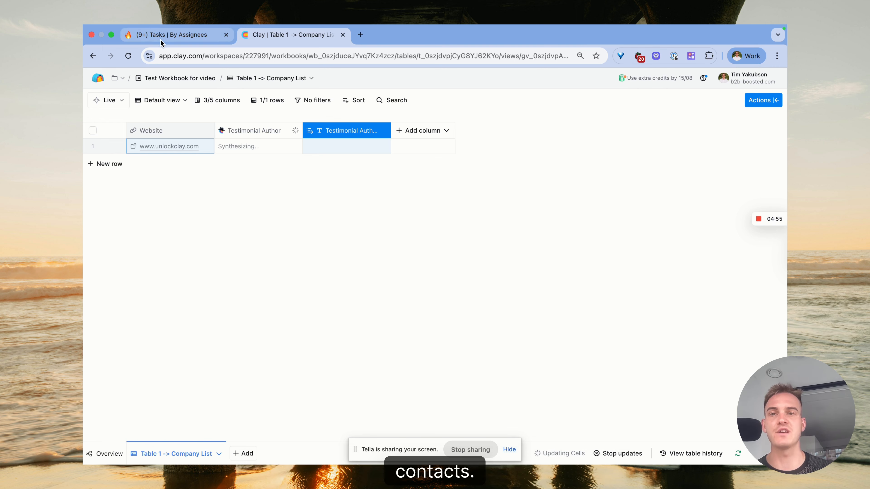
Tick off "ChatGPT" in the Notion checklist and return to the Clay table.
click(171, 34)
click(267, 211)
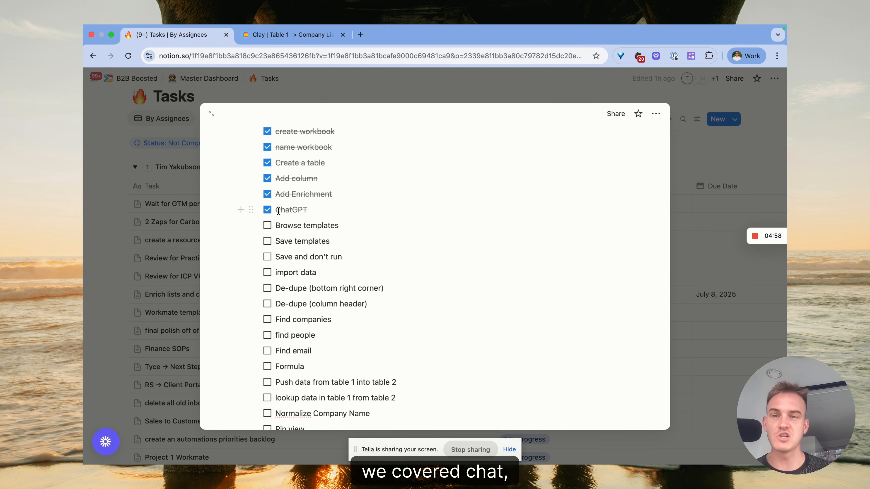
click(246, 38)
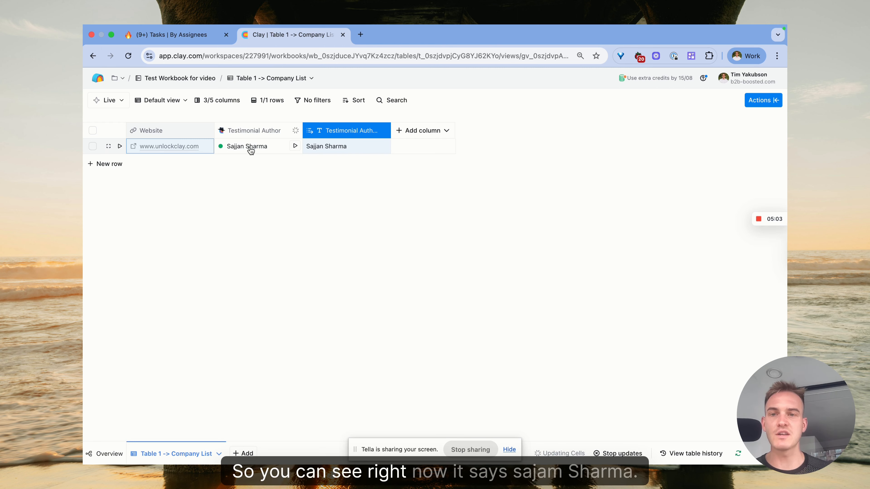
Examine the cell details of the first row's Testimonial Author result and review the prompt in that column's configuration.
click(251, 151)
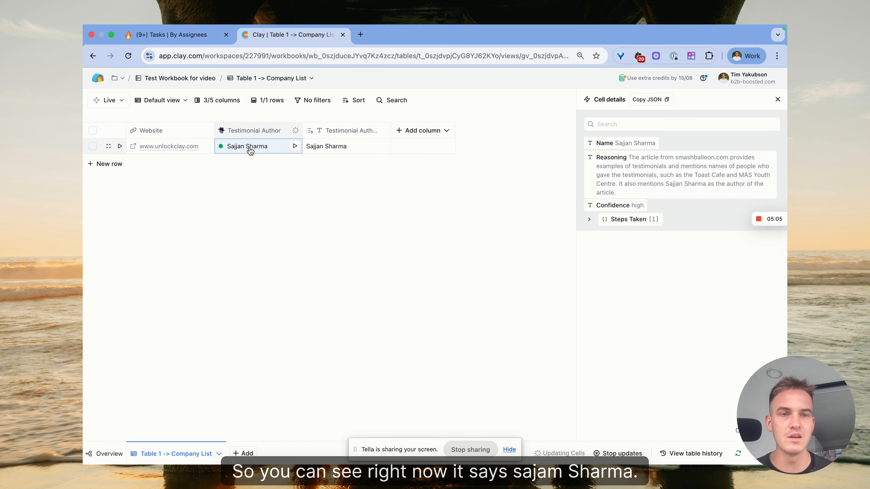
click(249, 132)
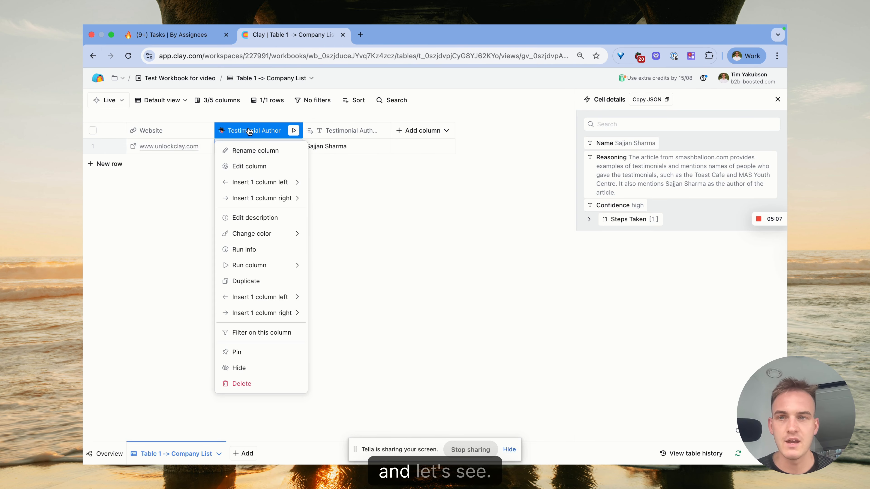
click(249, 166)
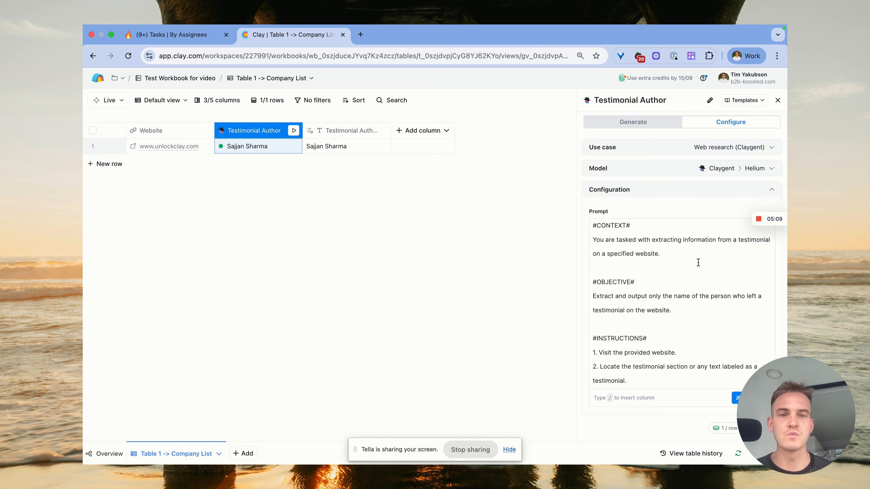
scroll(699, 261, down, 5)
scroll(699, 261, down, 3)
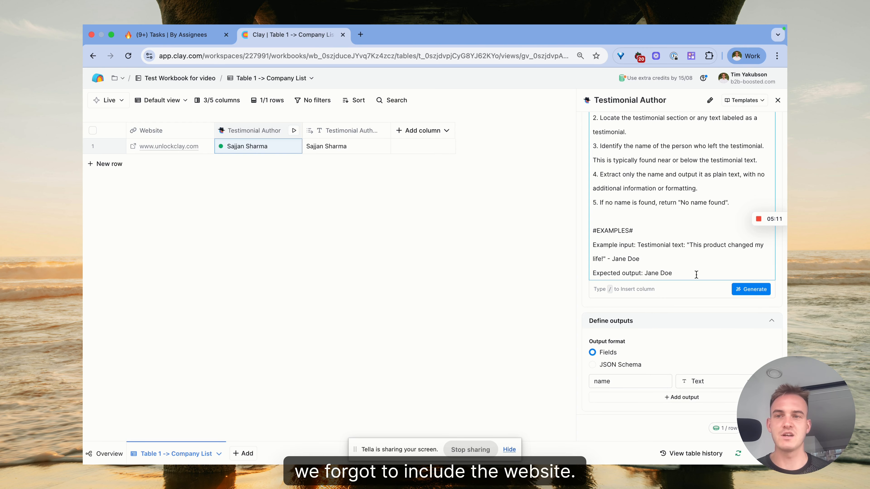
Add "Here's the website to grab a testimonial from:" with the Website column above #EXAMPLES# in the prompt, rerun the row and check its cell details.
click(594, 217)
text(Here)
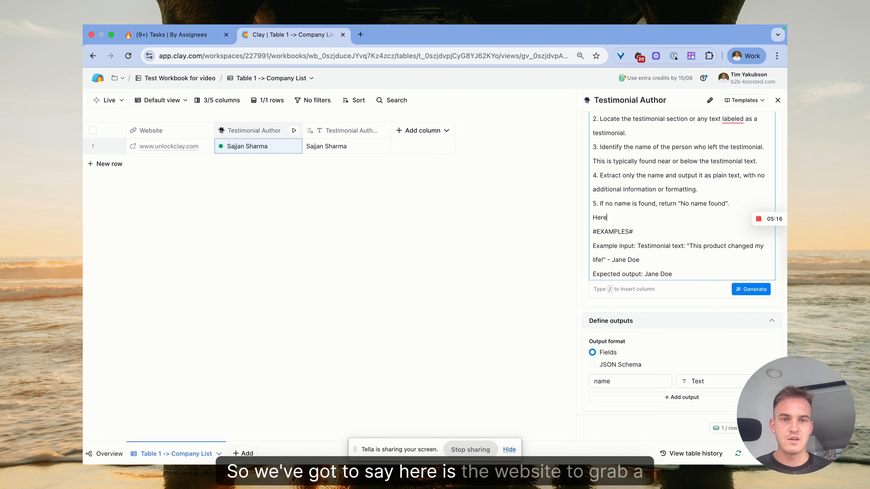
text('s the website to gra)
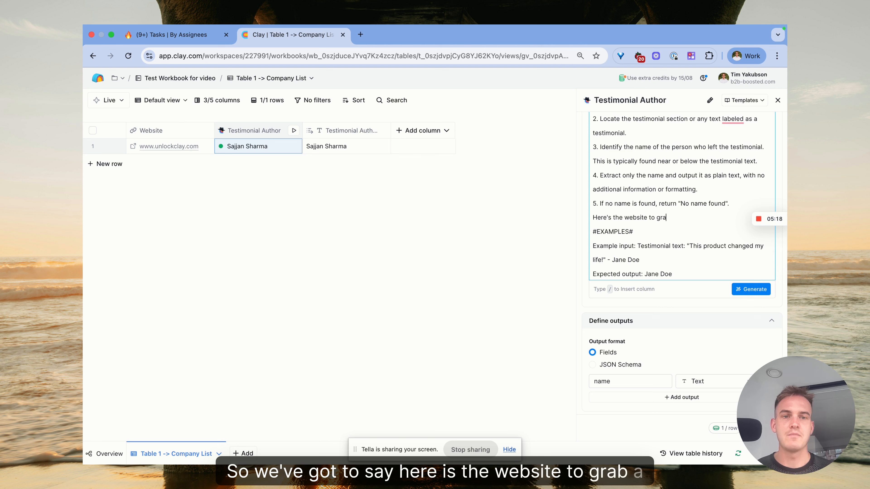
text(b a d)
text(estimonial from:)
key(Return)
text(/)
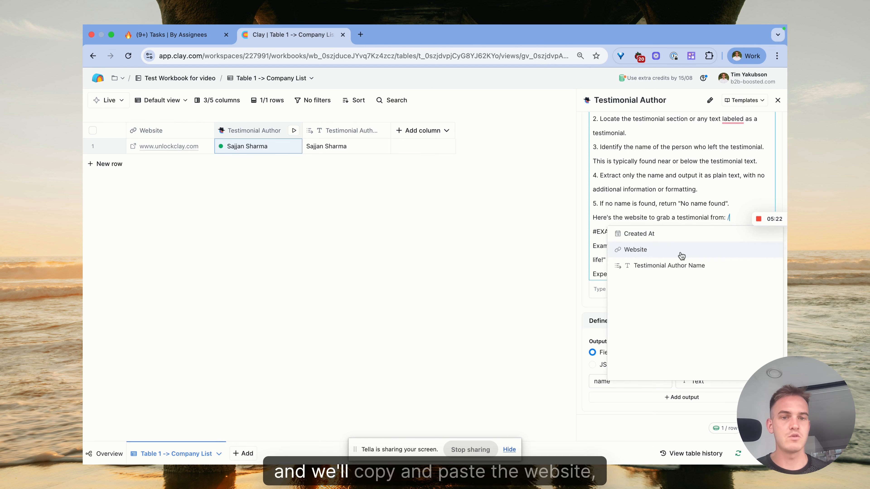
click(680, 249)
click(723, 428)
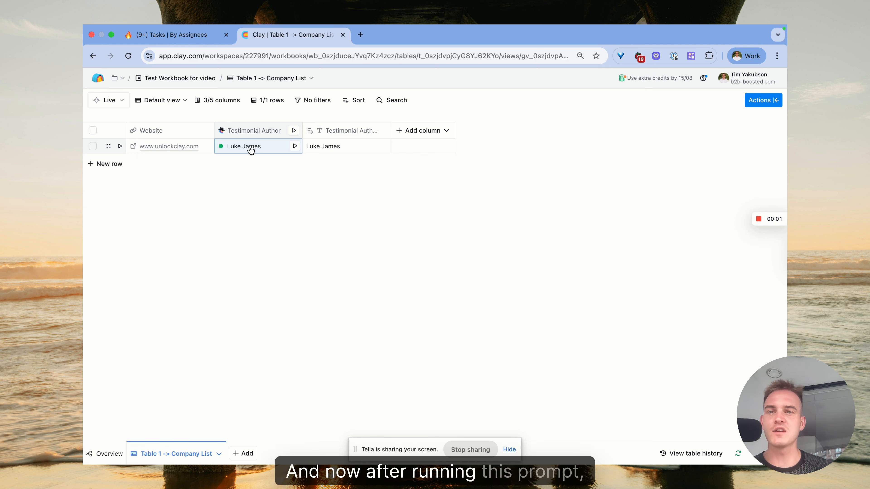
click(258, 149)
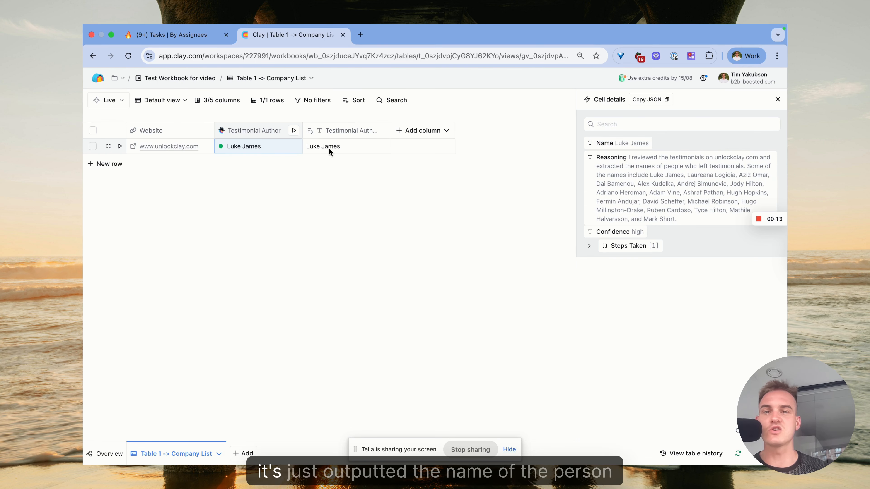
Start saving the Testimonial Author column's configuration as a new template named "name of person that left a testimonial".
click(225, 131)
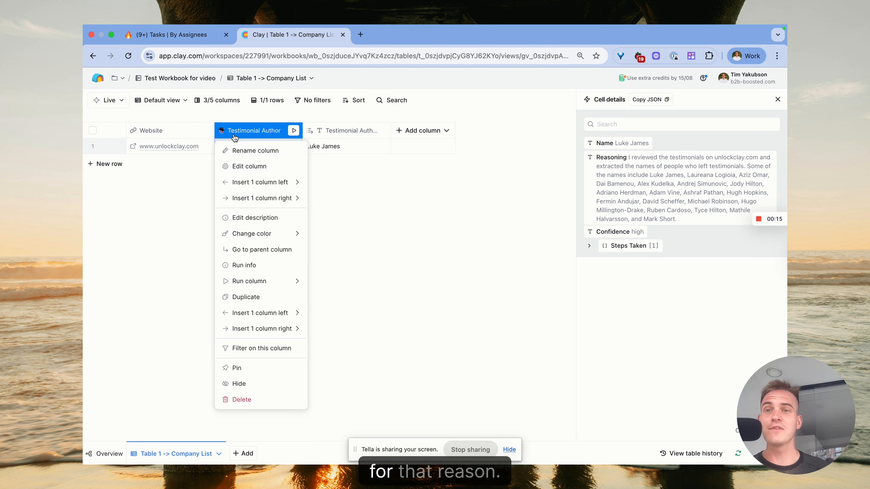
click(239, 167)
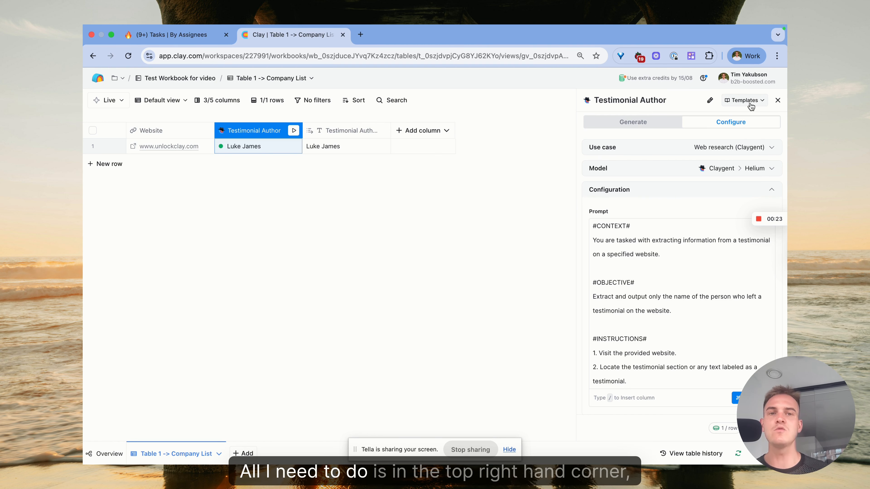
click(744, 100)
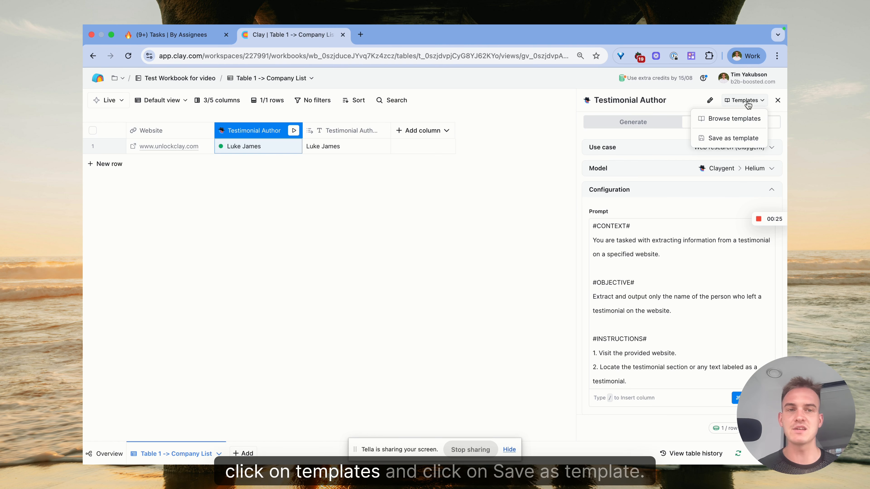
click(734, 138)
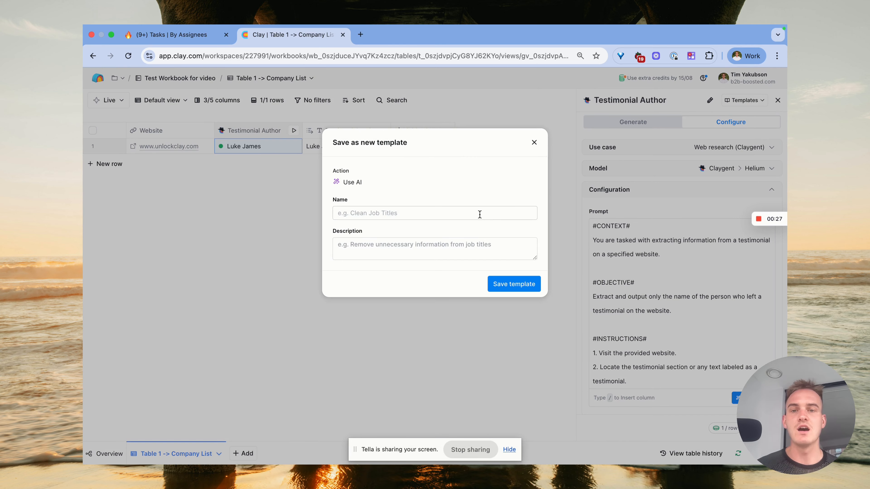
text(T)
key(BackSpace)
text(name of person that )
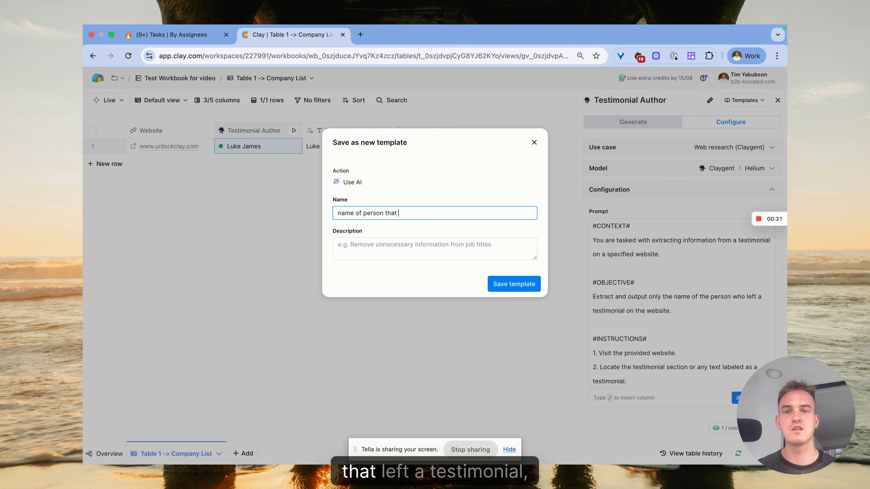
text(left a testimoni)
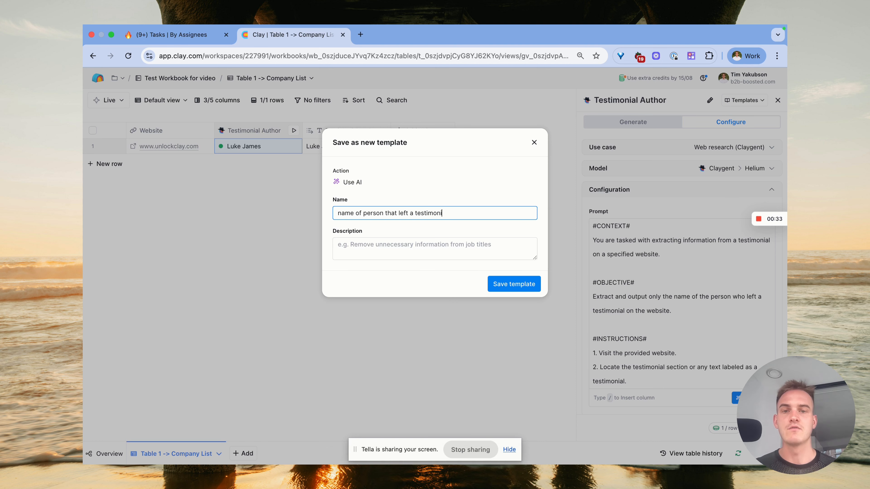
text(al)
Reuse the template name as its description, save the template and close the column configuration.
key(super+a)
key(super+c)
key(Tab)
key(super+v)
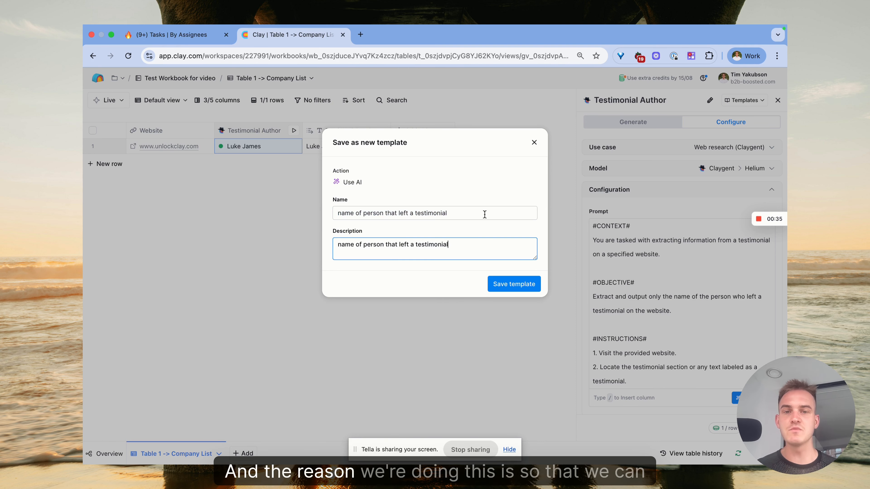
click(510, 284)
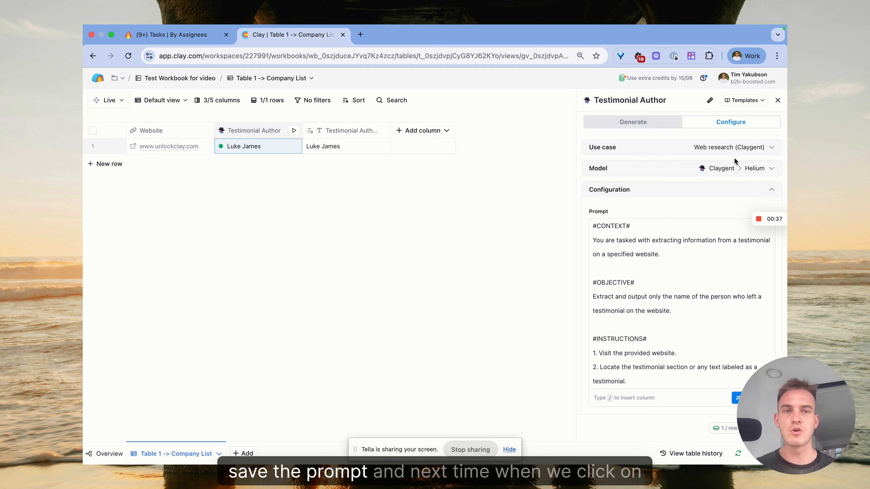
click(773, 103)
click(773, 103)
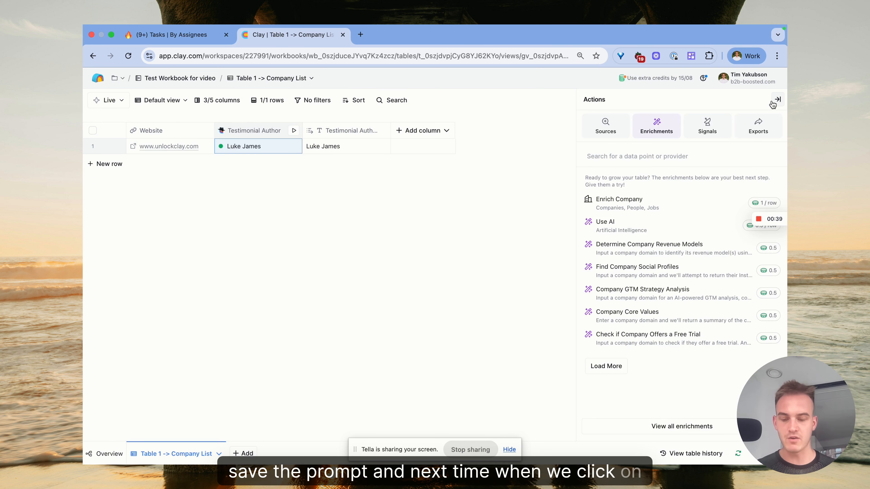
Load the "name of person that left a testimonial" template into a new ChatGPT: Generate text enrichment, review its settings and close it.
text(chatgpt)
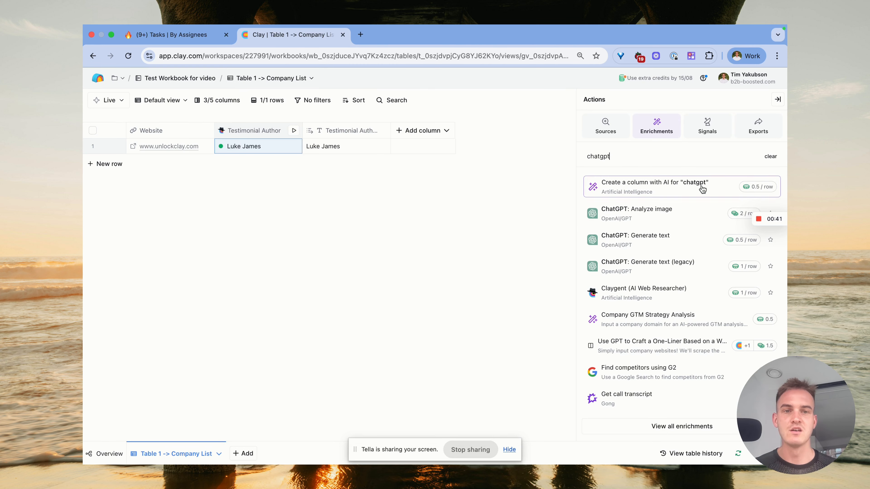
click(658, 237)
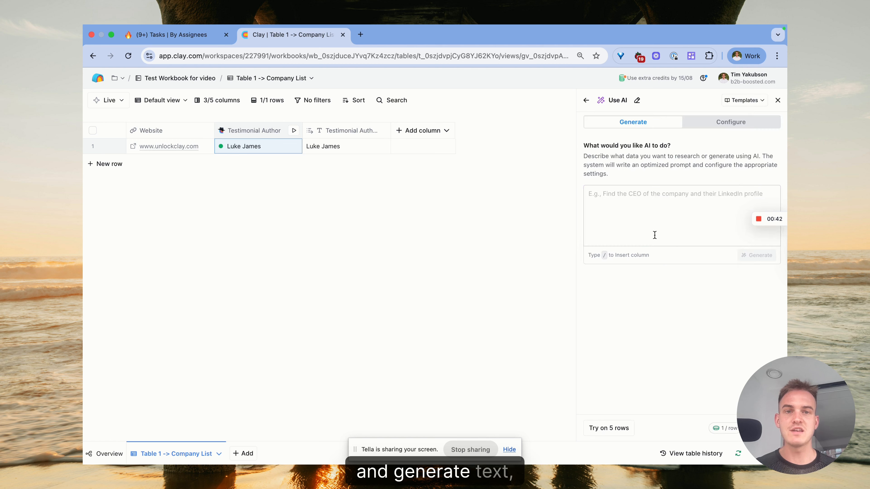
click(740, 101)
click(734, 119)
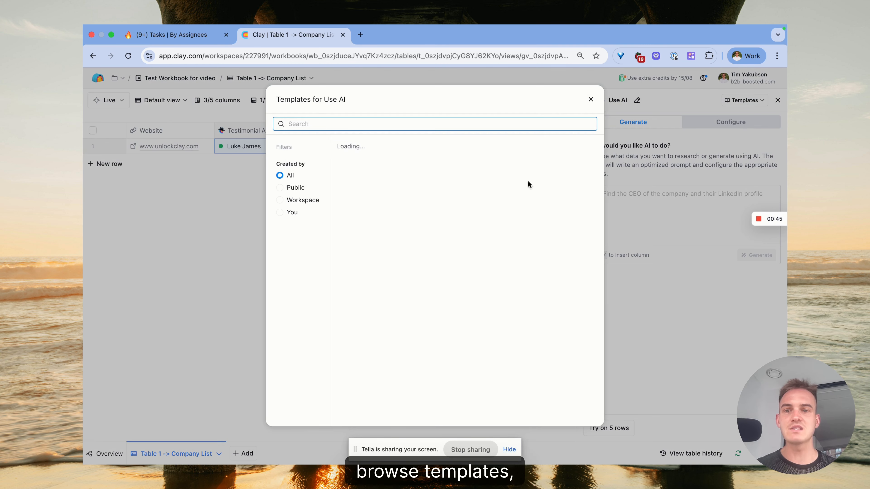
mouse_move(399, 146)
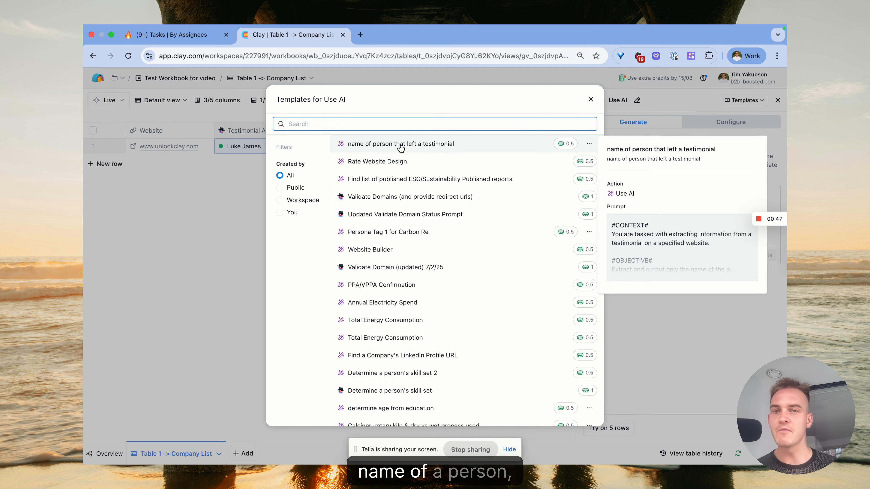
click(403, 146)
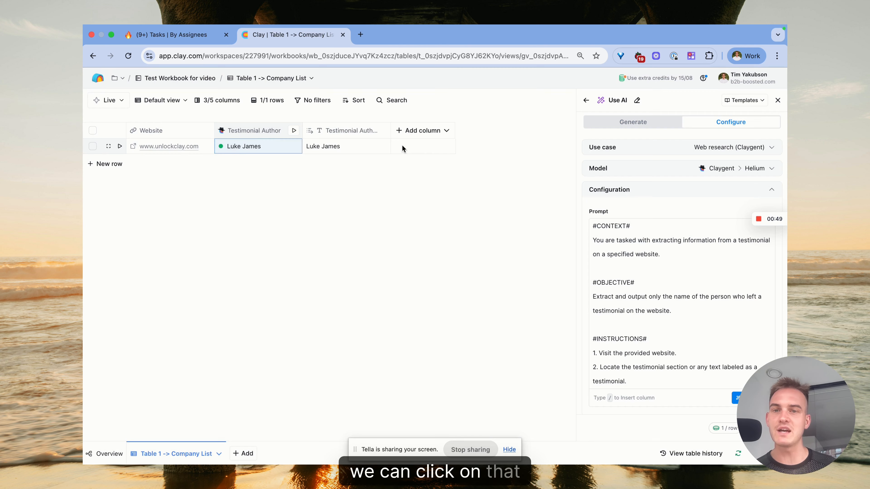
scroll(670, 283, down, 10)
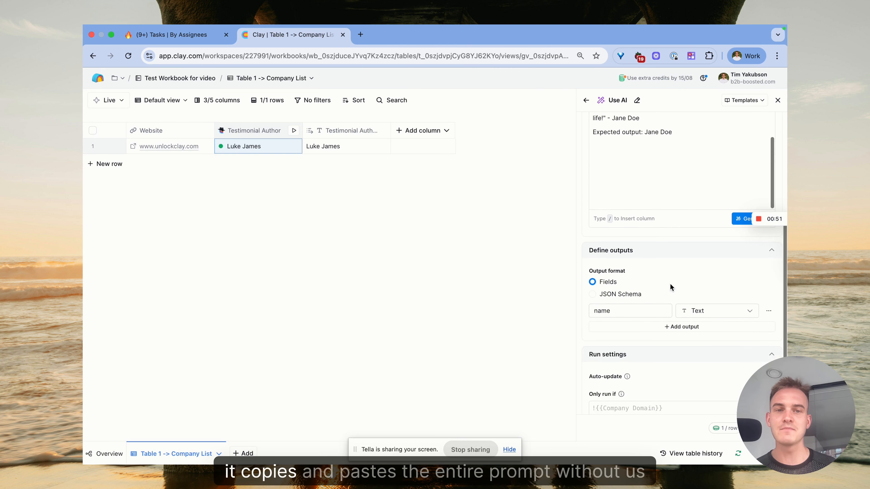
scroll(667, 171, up, 3)
click(779, 101)
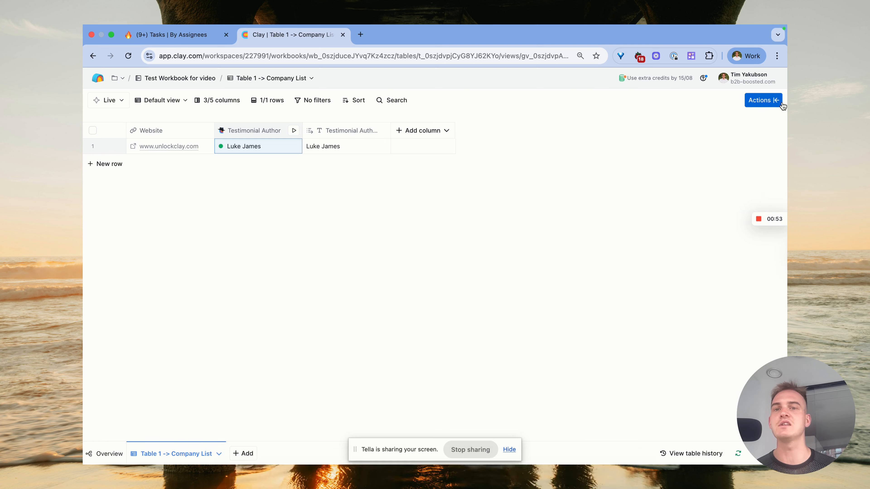
Switch to the Notion checklist, check off "Browse templates" and "Save templates", and return to Clay.
click(190, 42)
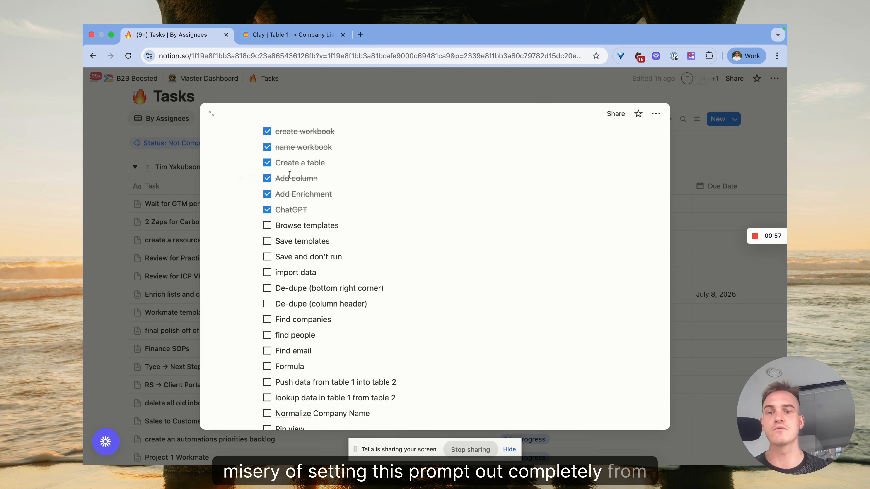
click(267, 242)
click(324, 40)
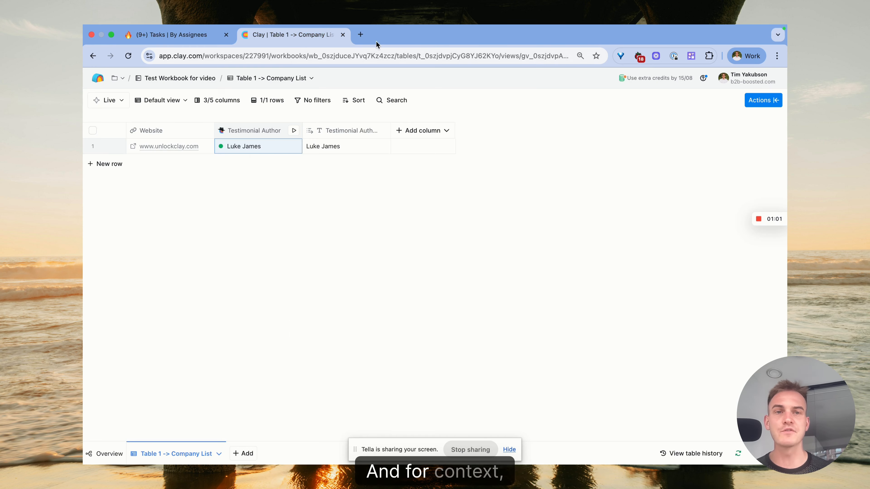
Search the table's enrichments for "templates" and look through the results for templates created by others.
click(766, 104)
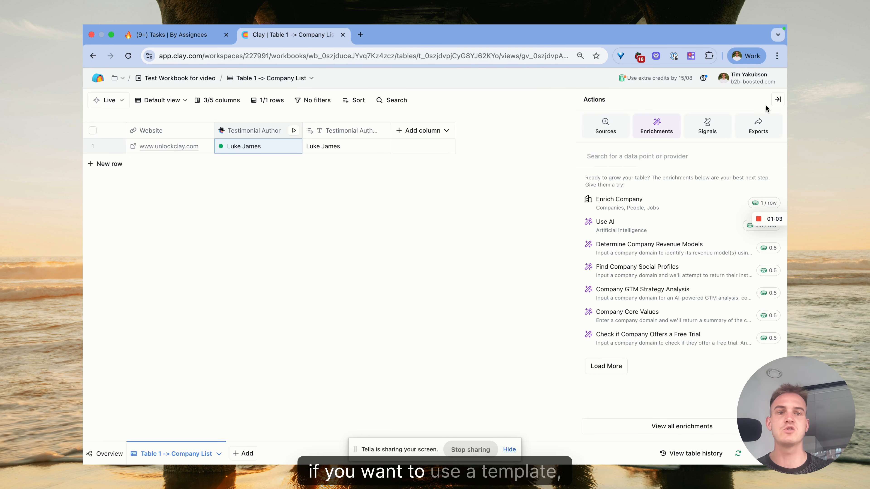
text(temp)
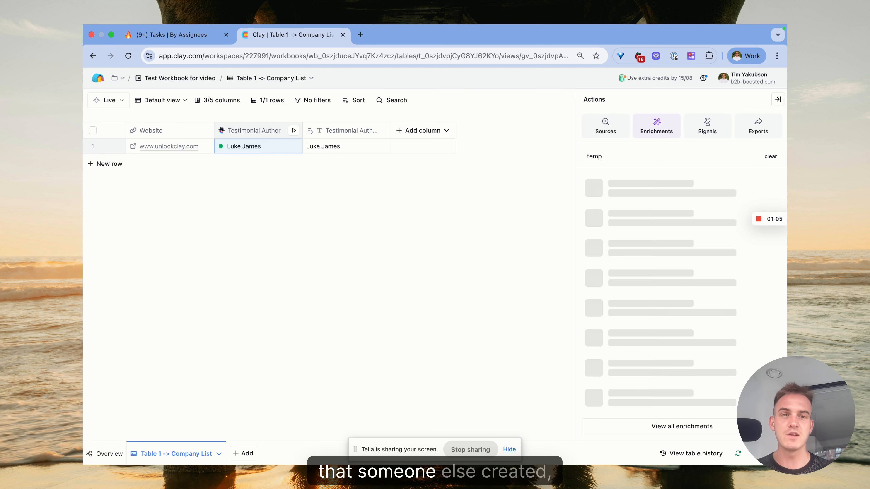
text(lates)
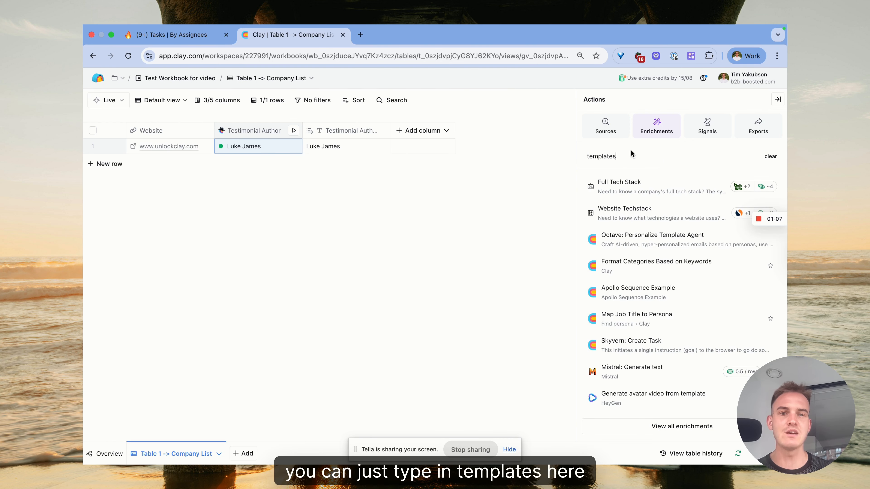
scroll(655, 213, down, 10)
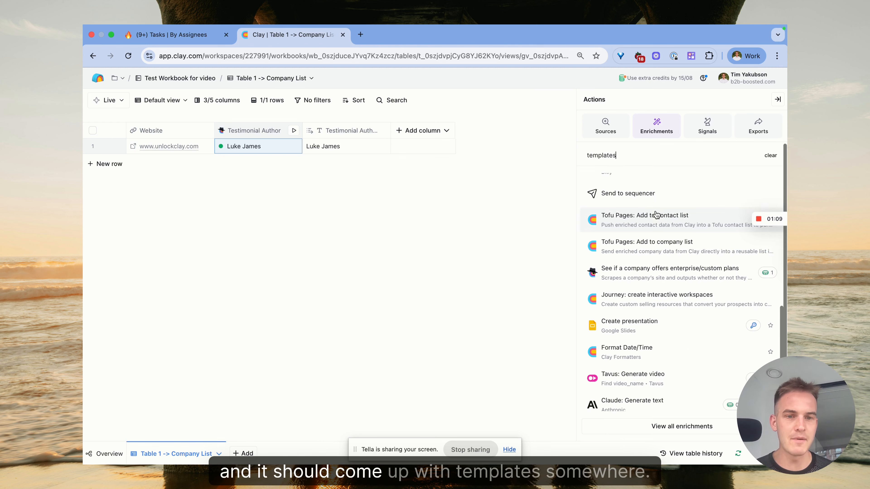
scroll(656, 214, up, 10)
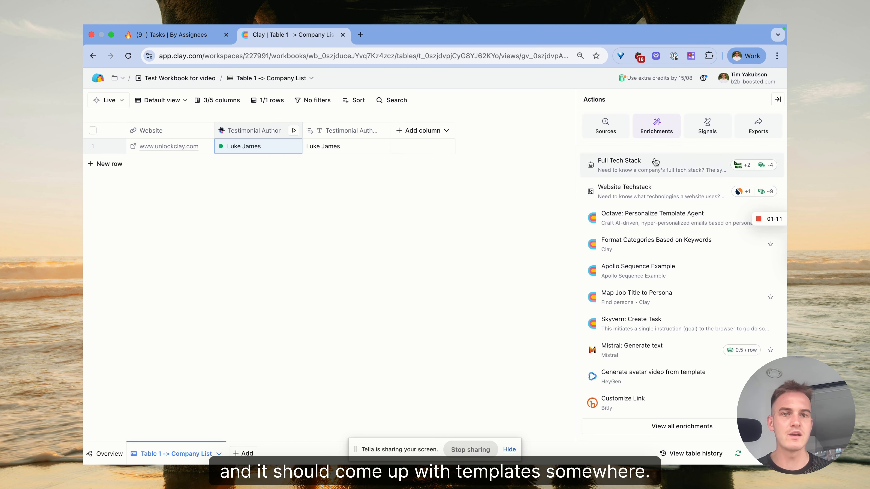
scroll(630, 240, up, 2)
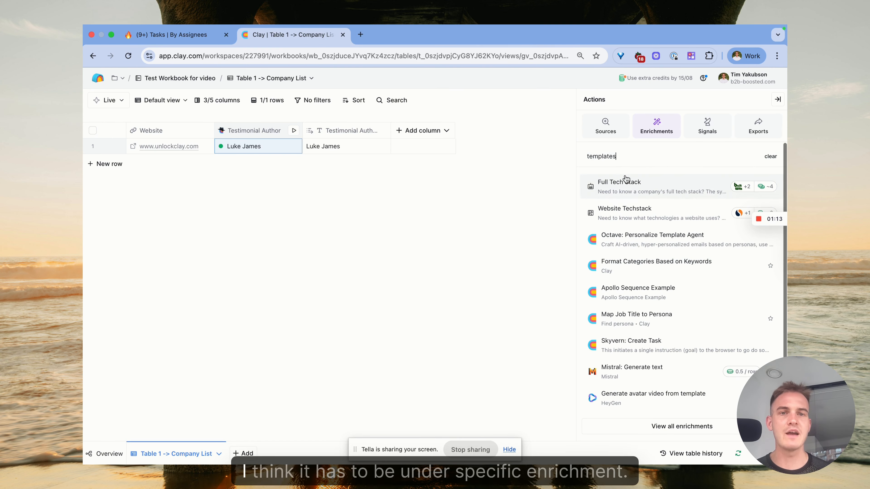
Search the enrichments for "chatgpt", choose ChatGPT: Generate text and open its template library.
double_click(628, 157)
key(BackSpace)
text(chatgpt)
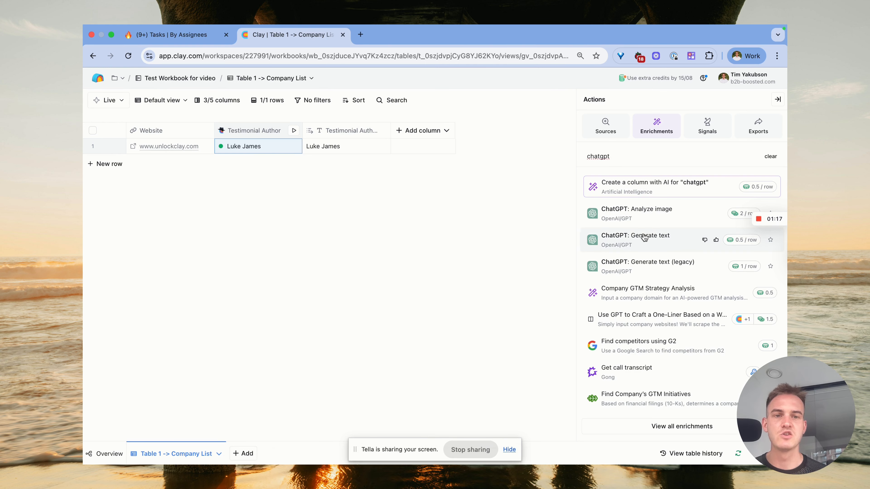
click(643, 235)
click(744, 100)
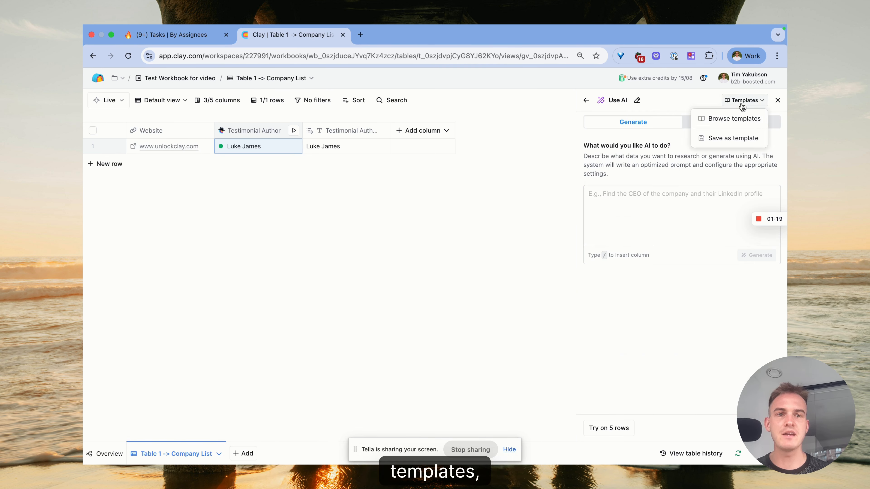
click(739, 120)
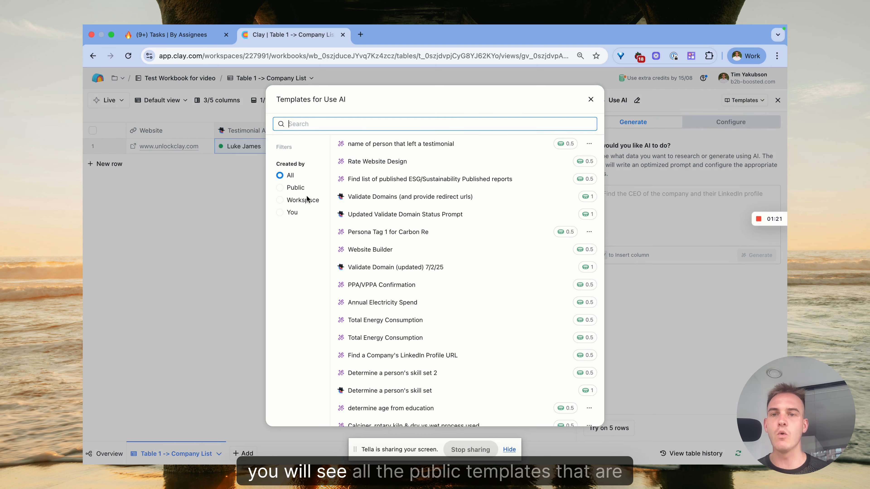
Filter the Use AI template library to public templates and browse through the list.
click(288, 190)
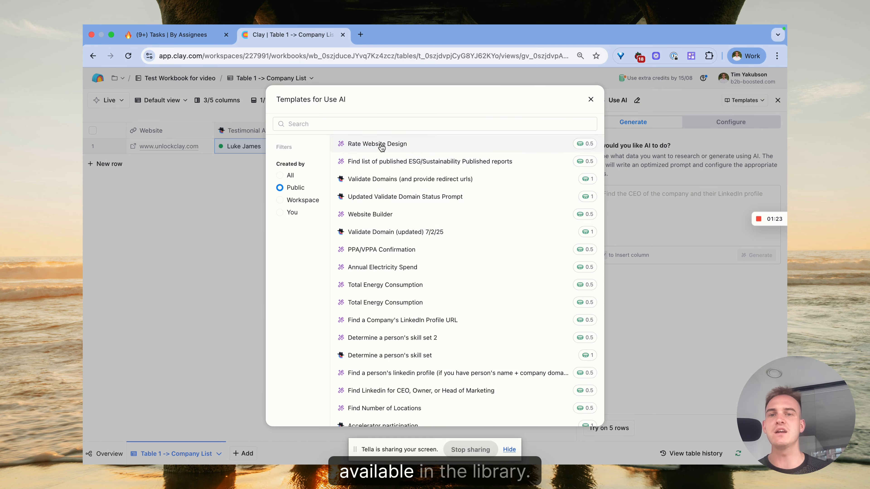
scroll(396, 286, down, 20)
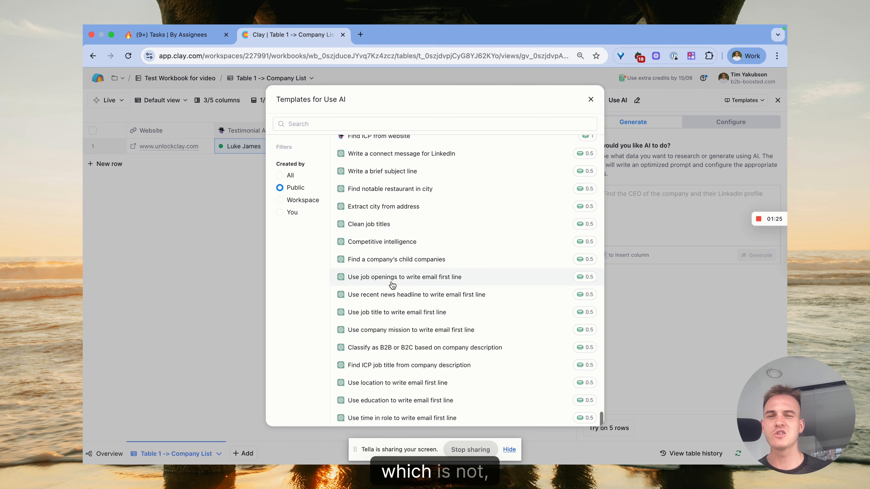
mouse_move(393, 285)
scroll(398, 246, up, 20)
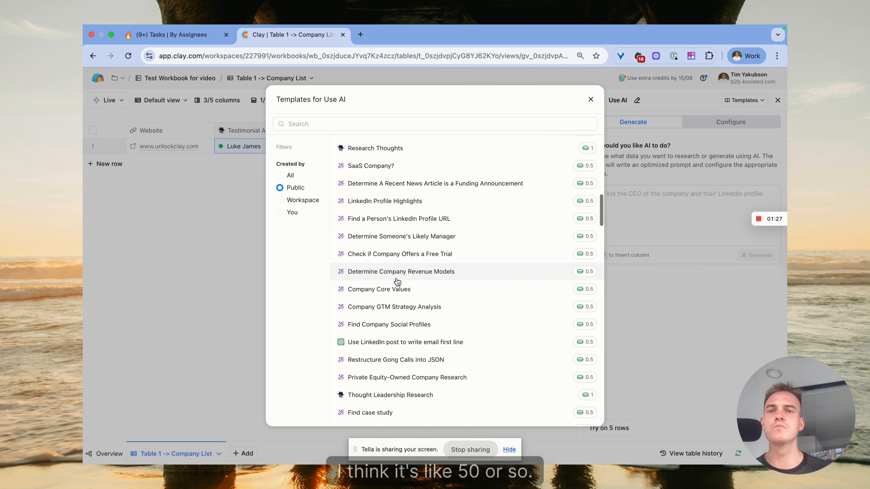
scroll(407, 210, up, 10)
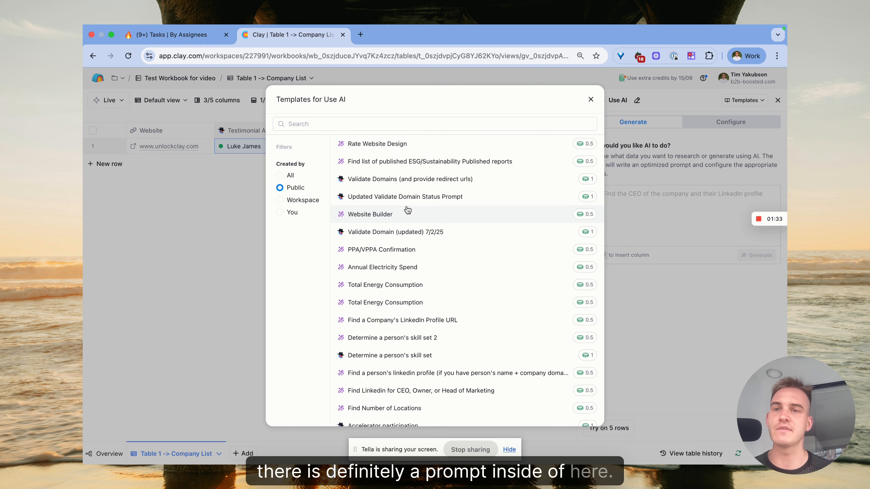
Consult the Notion checklist for the next item, return to Clay and close the template library and the Use AI setup.
click(148, 41)
scroll(346, 259, up, 2)
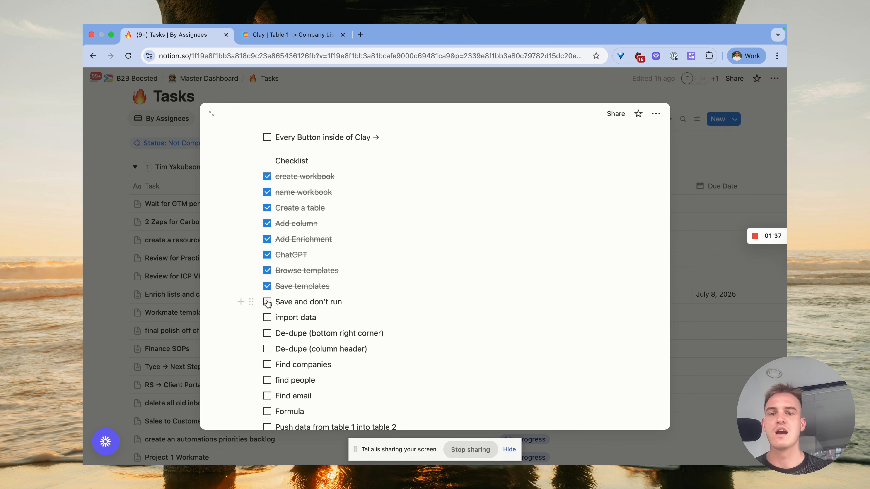
click(287, 34)
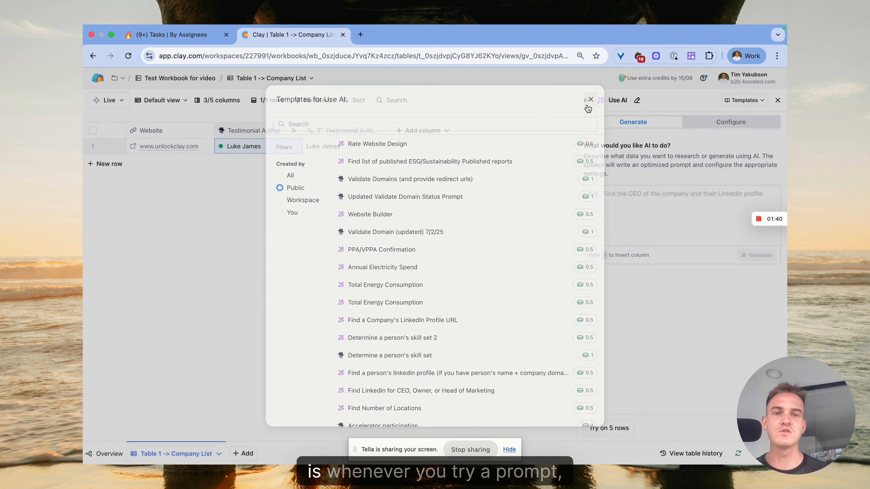
click(590, 100)
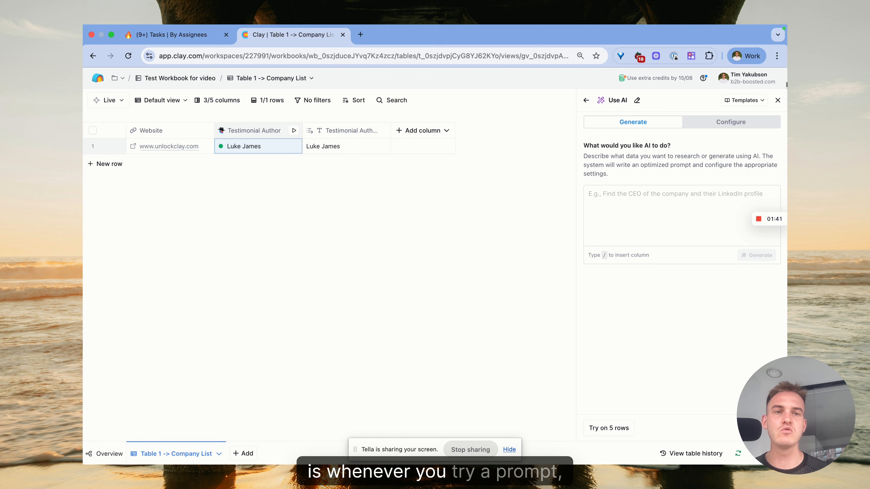
click(776, 101)
Open the Testimonial Author column's configuration and save it without running any rows.
click(264, 131)
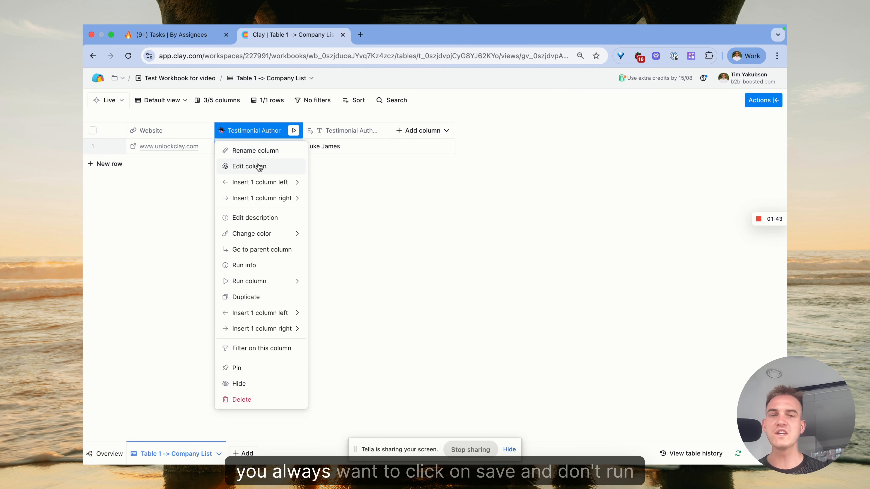
click(259, 166)
click(738, 398)
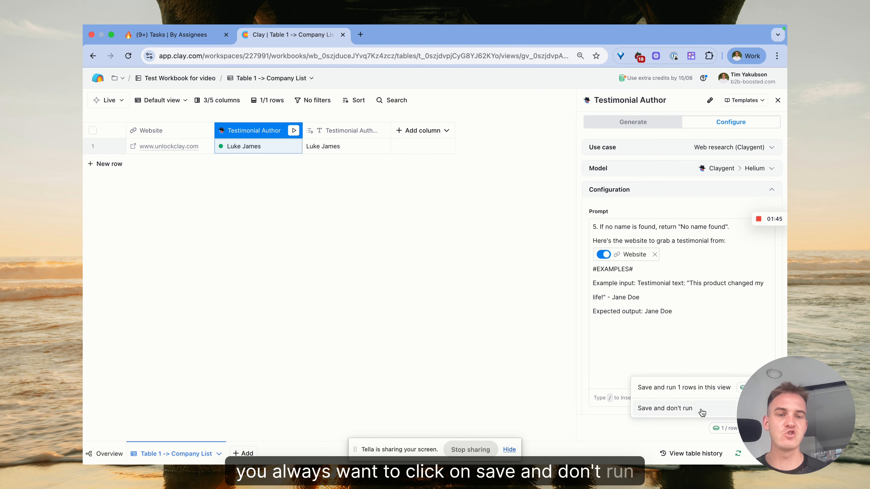
click(692, 412)
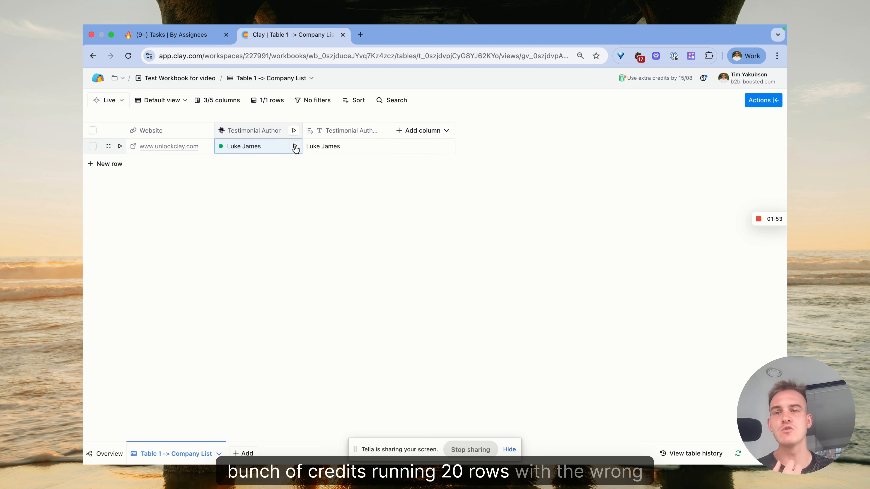
Switch to the Notion checklist and check off "Save and don't run".
click(172, 35)
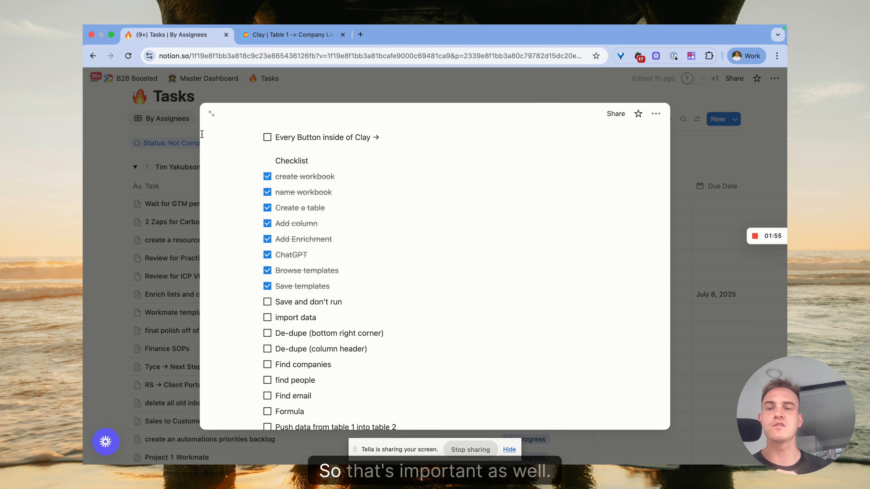
scroll(295, 269, down, 1)
click(267, 288)
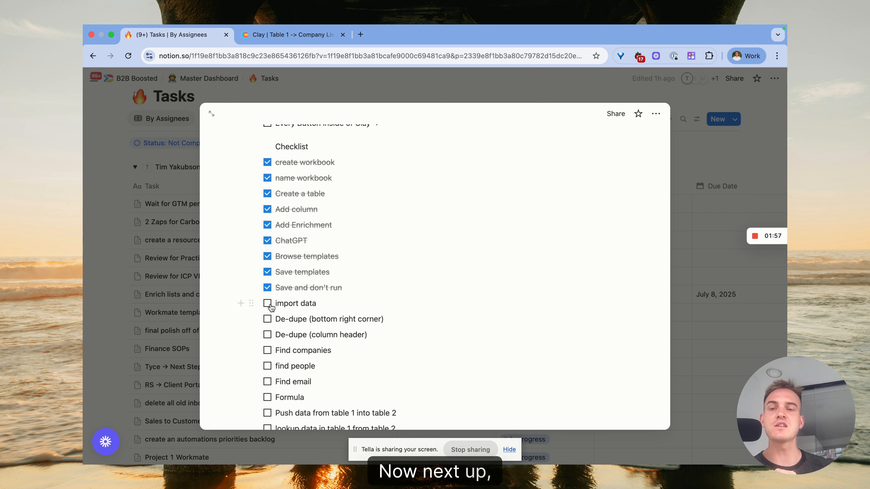
Return to Clay and view the sources available for importing data into the table.
click(304, 40)
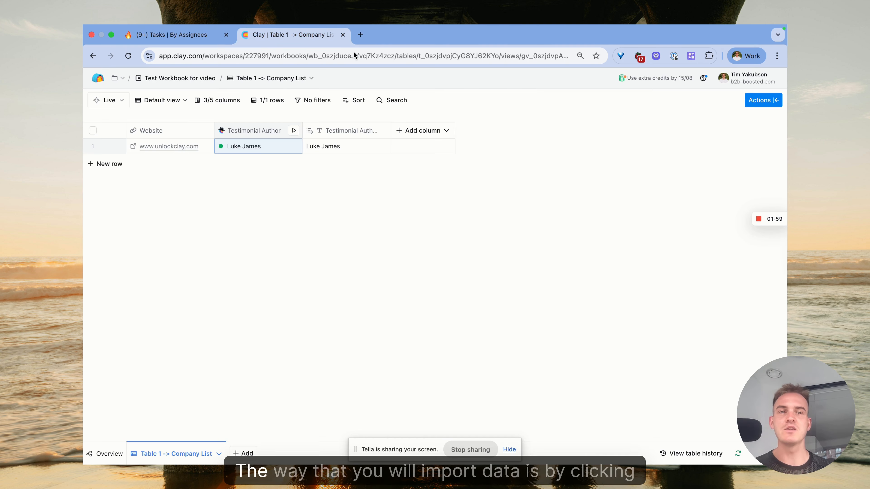
click(765, 100)
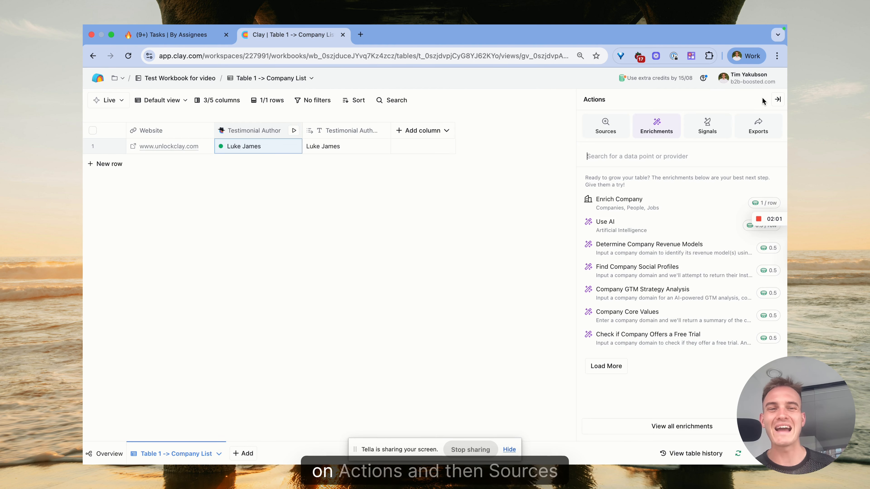
click(610, 129)
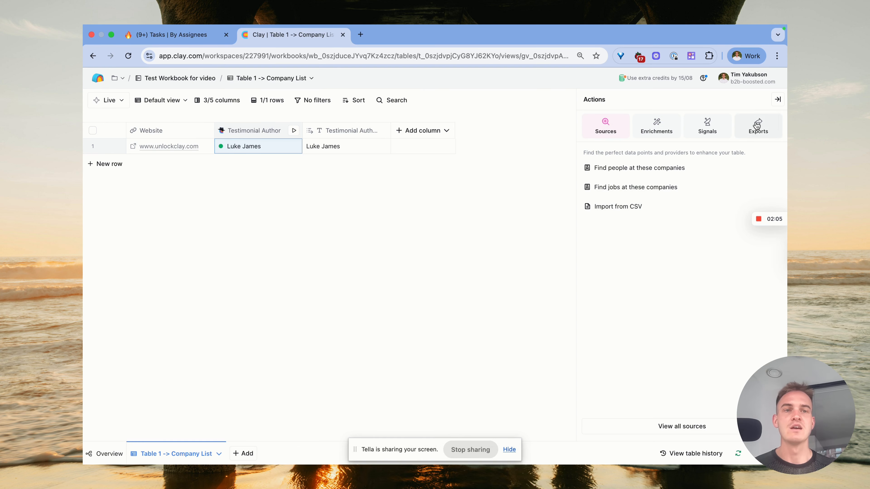
Reopen the table's actions and search the enrichments for "csv".
click(772, 103)
click(770, 104)
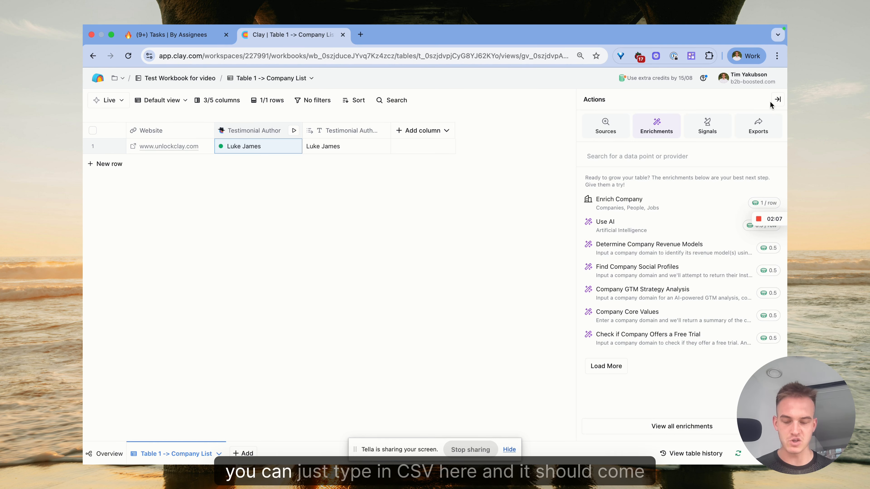
text(csv)
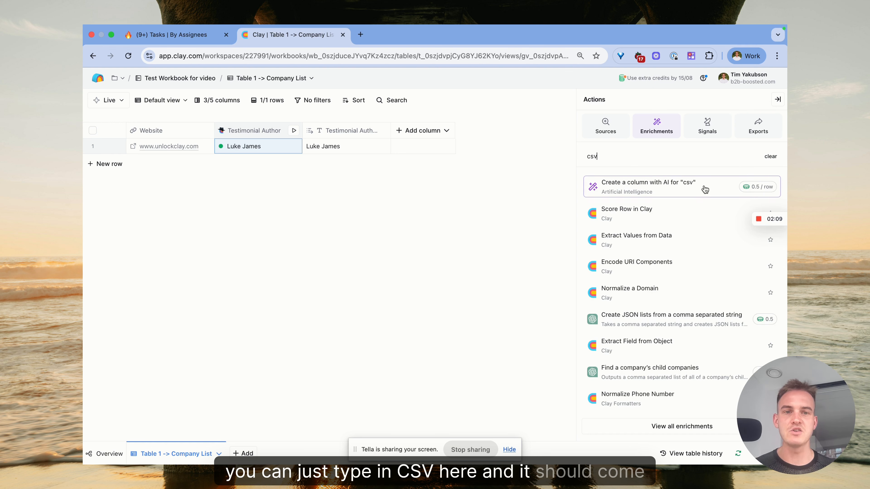
Open the table's CSV import source to view its upload options, and close it without importing a file.
click(615, 131)
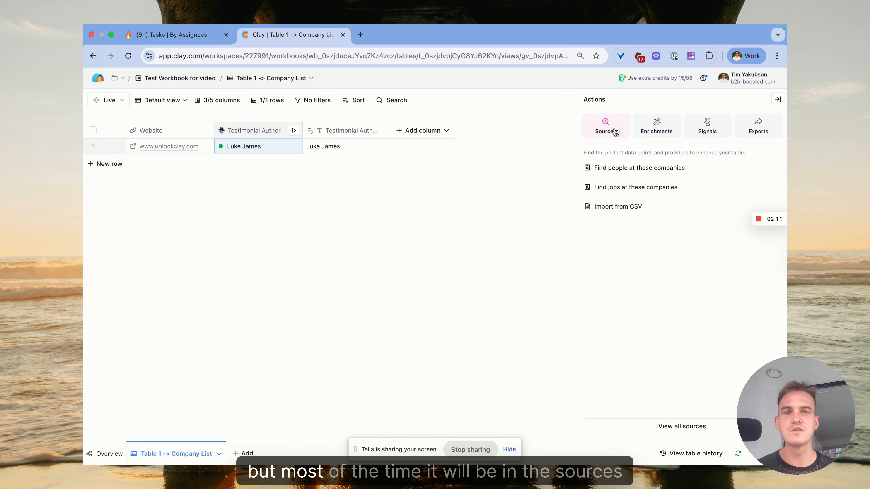
click(628, 205)
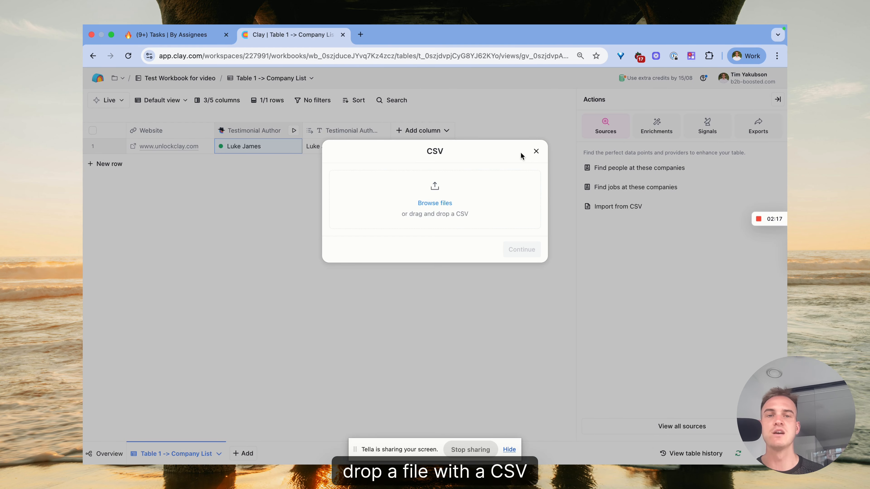
click(536, 152)
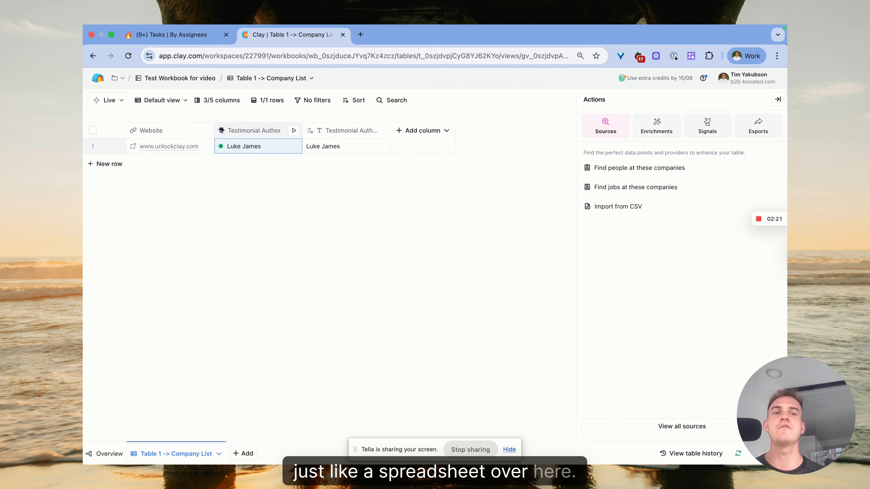
click(778, 100)
Switch to the Notion checklist and check off "import data".
click(151, 38)
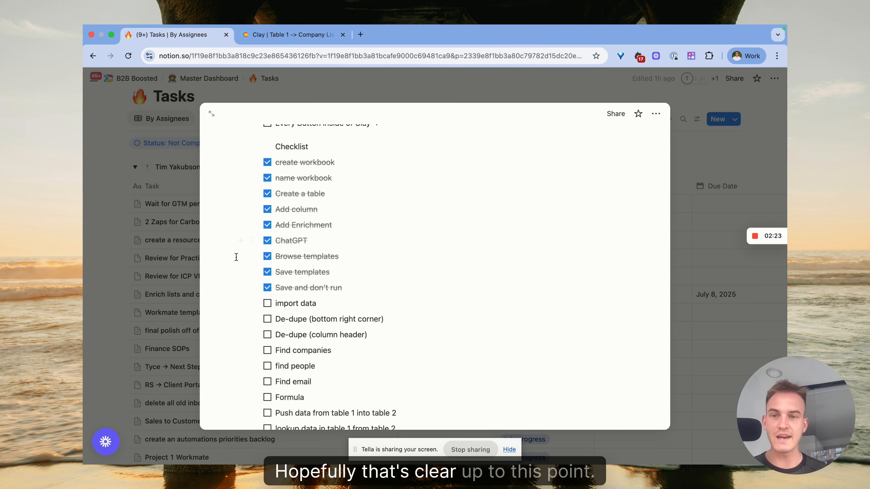
click(268, 304)
scroll(291, 274, down, 2)
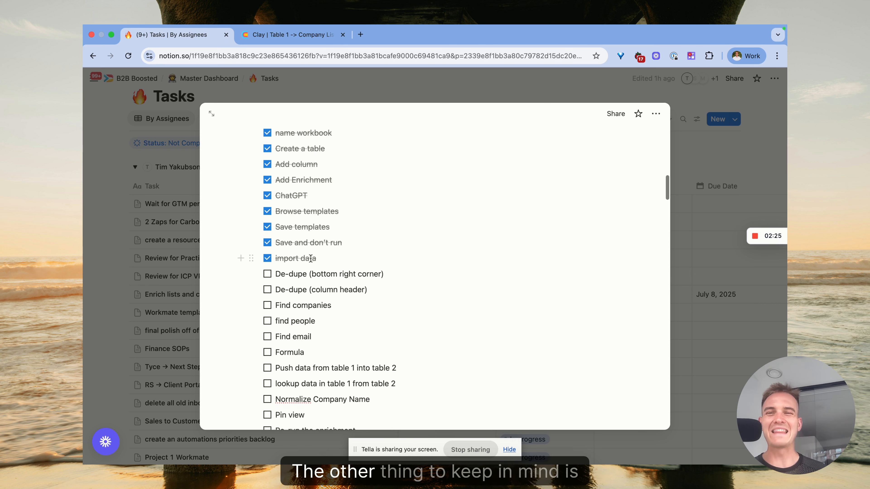
click(291, 35)
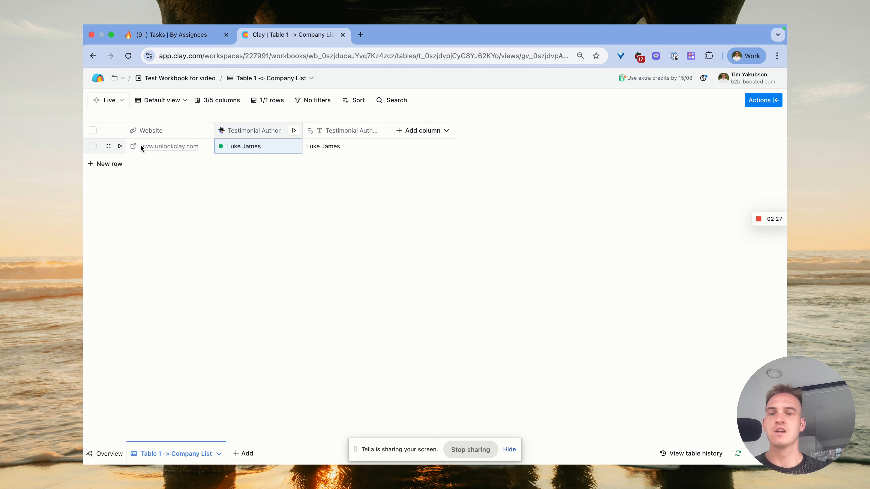
click(118, 171)
click(191, 163)
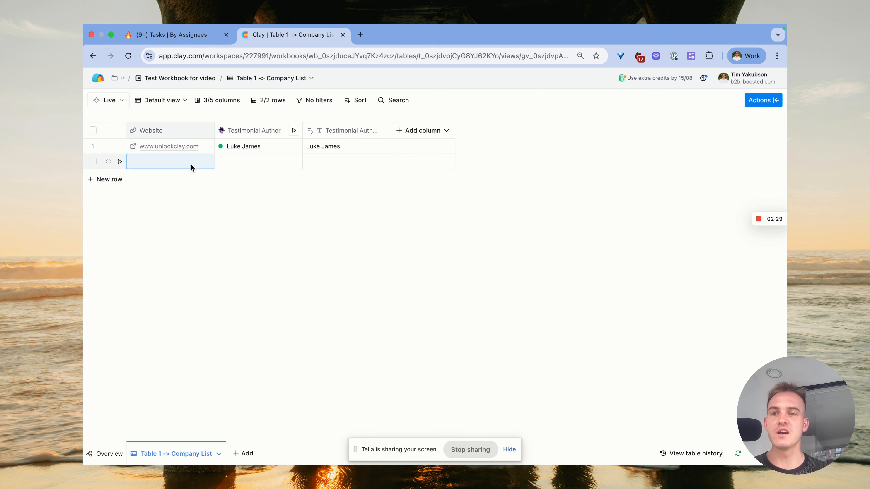
text(www.unlockclay.com)
click(109, 179)
click(150, 178)
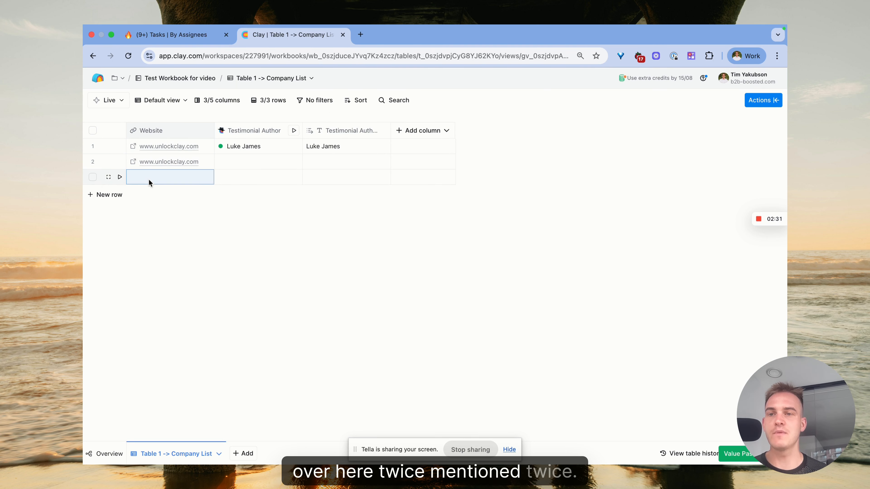
text(www.unlockclay.com)
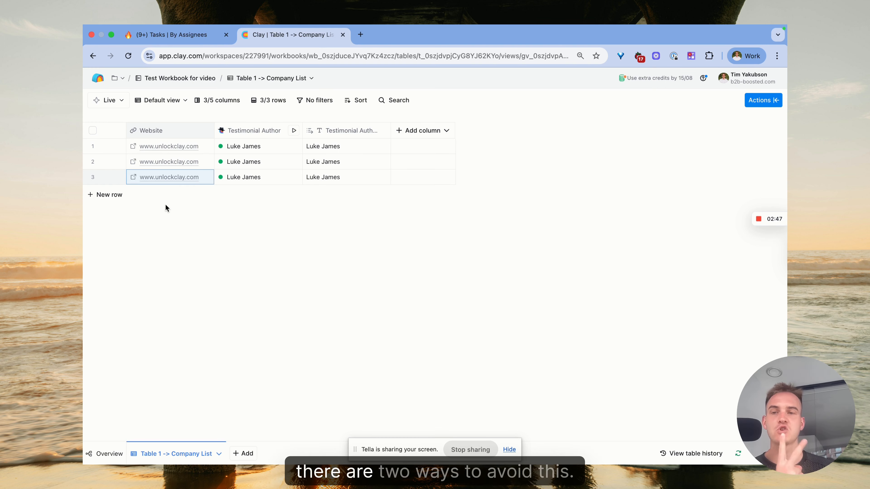
click(170, 131)
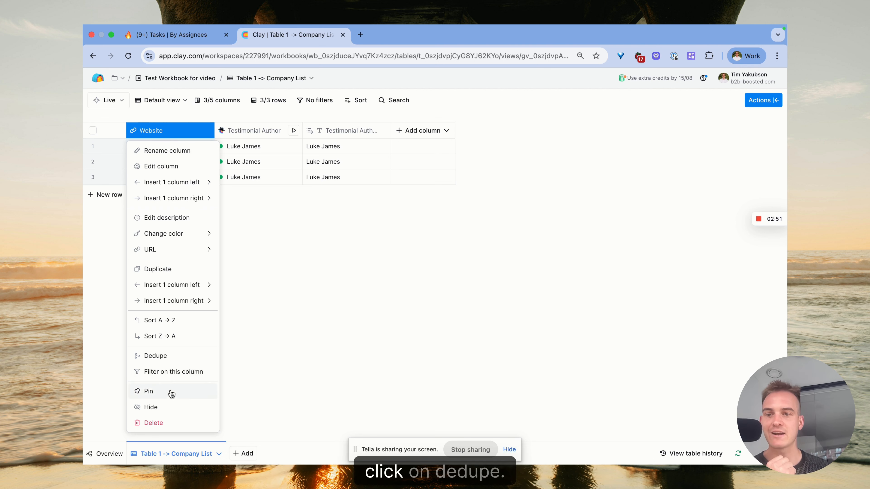
click(168, 359)
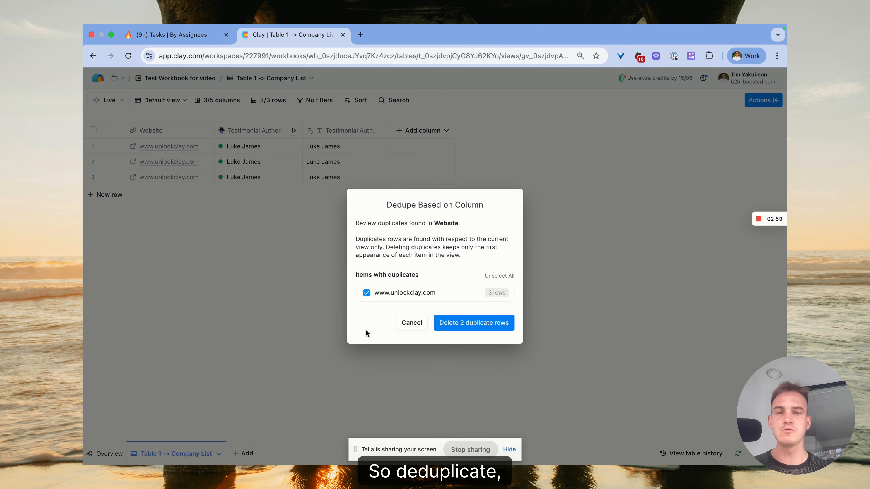
click(442, 326)
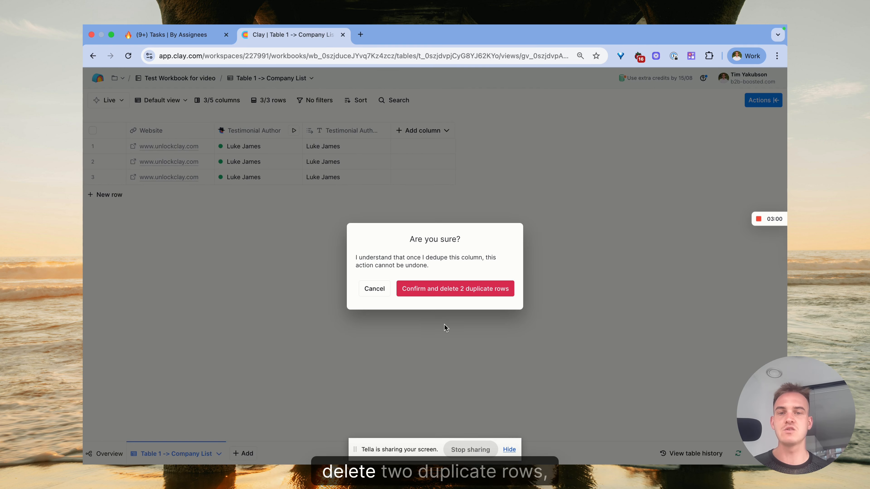
click(430, 291)
click(105, 164)
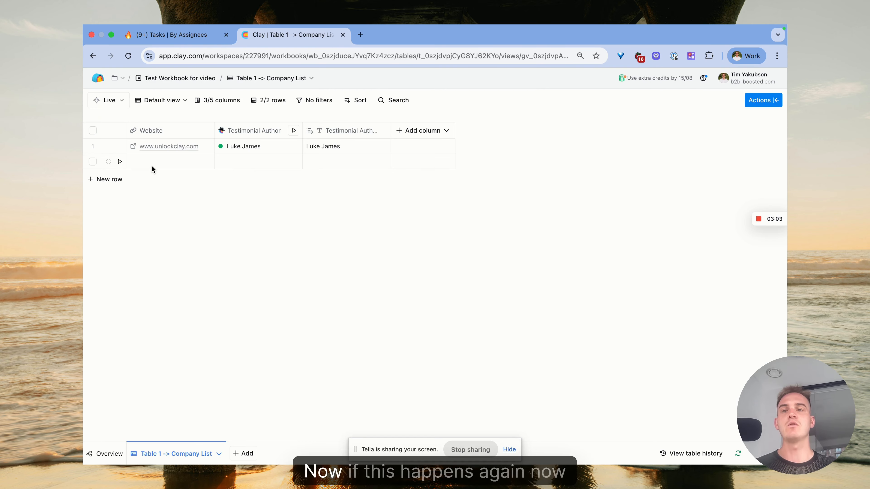
click(152, 168)
click(152, 166)
text(www.unlockclay.com)
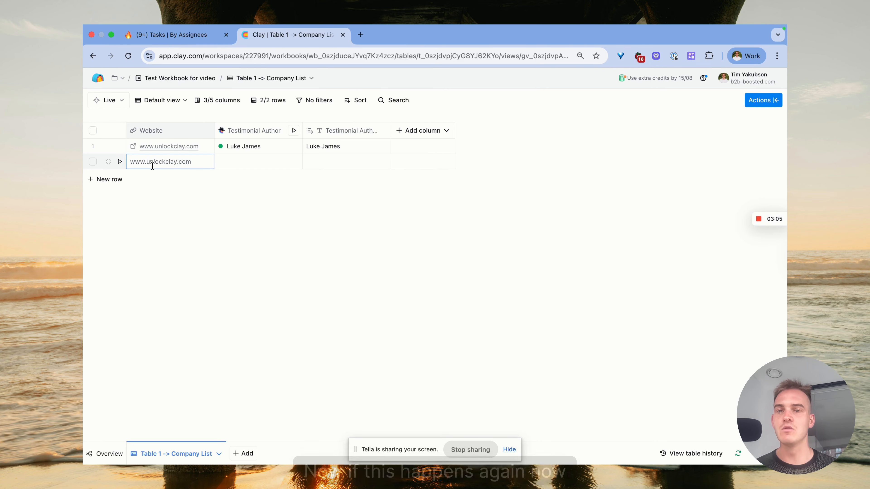
key(Return)
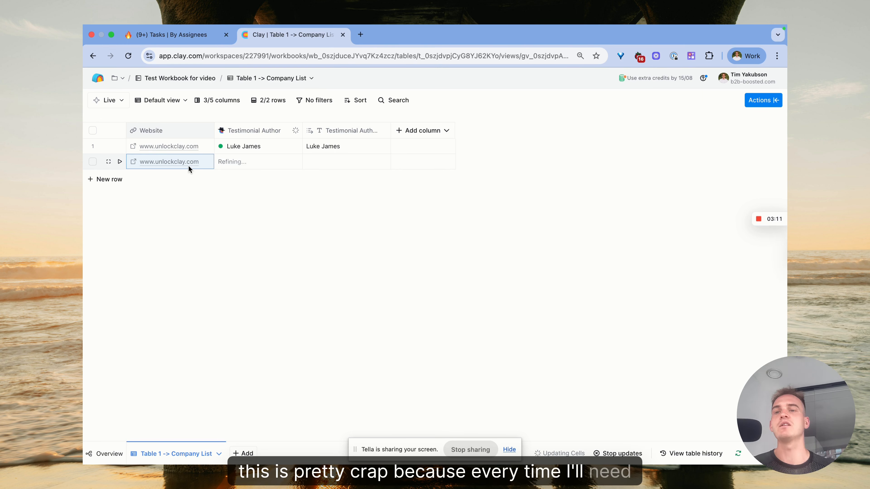
click(155, 130)
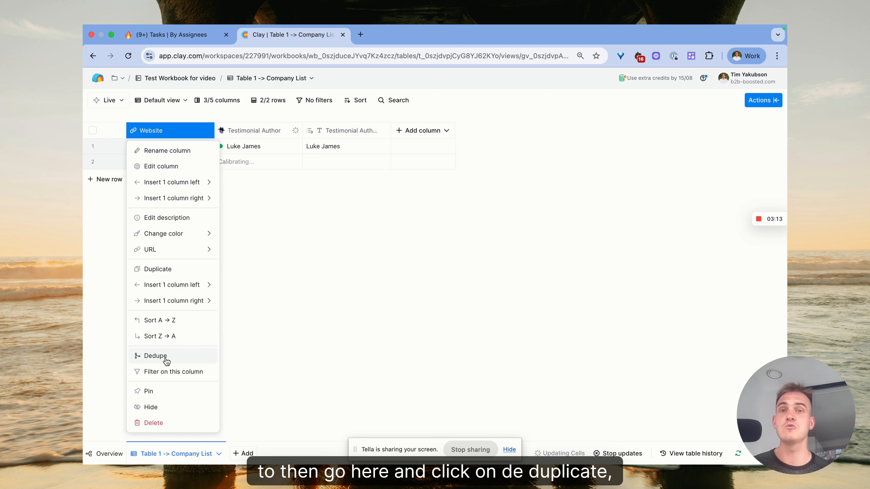
click(444, 276)
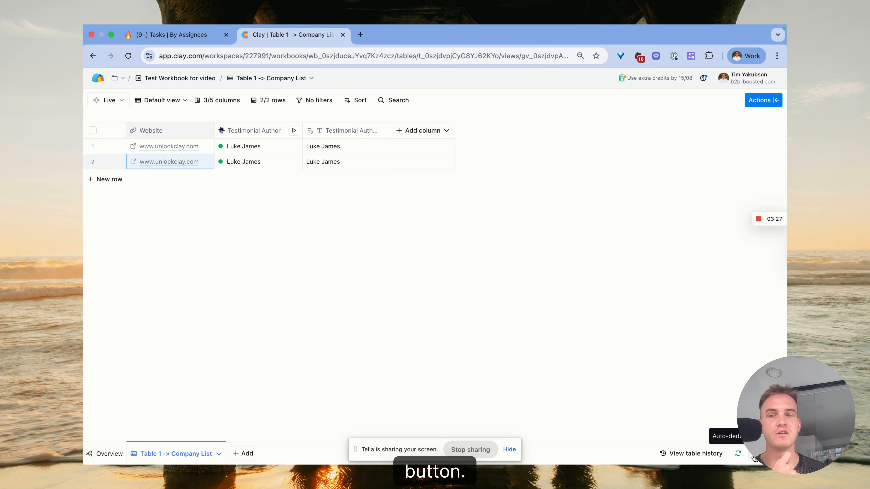
Enable automatic deduplication for the table via the Website column and save the changes.
click(753, 458)
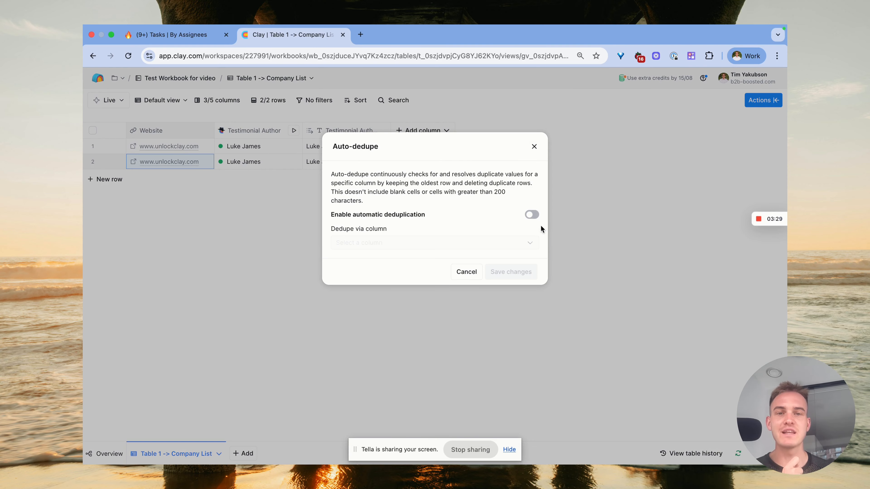
click(531, 214)
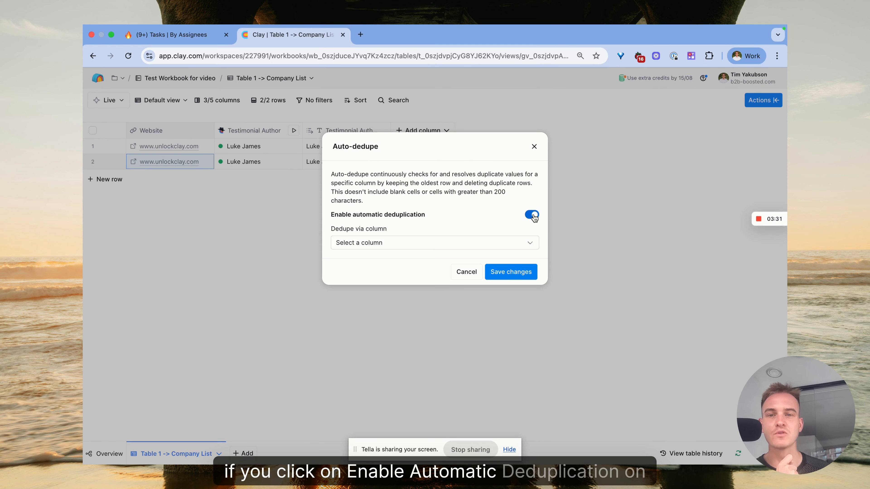
click(514, 243)
click(489, 255)
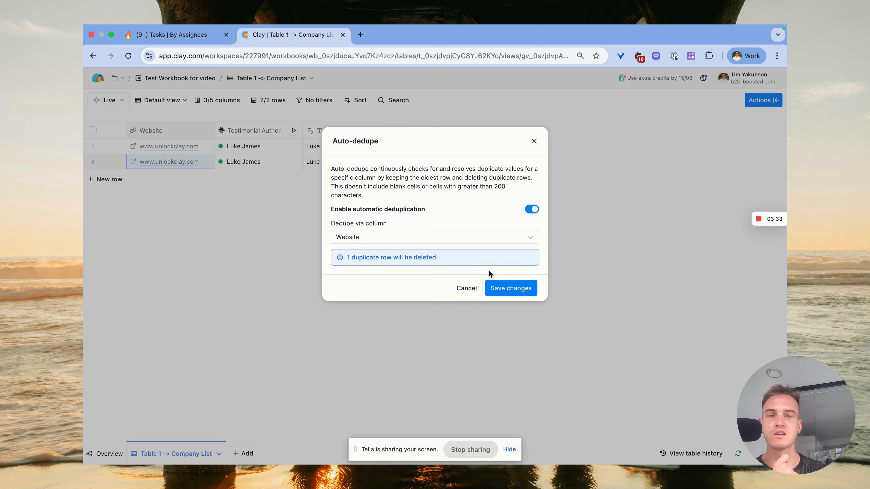
click(501, 286)
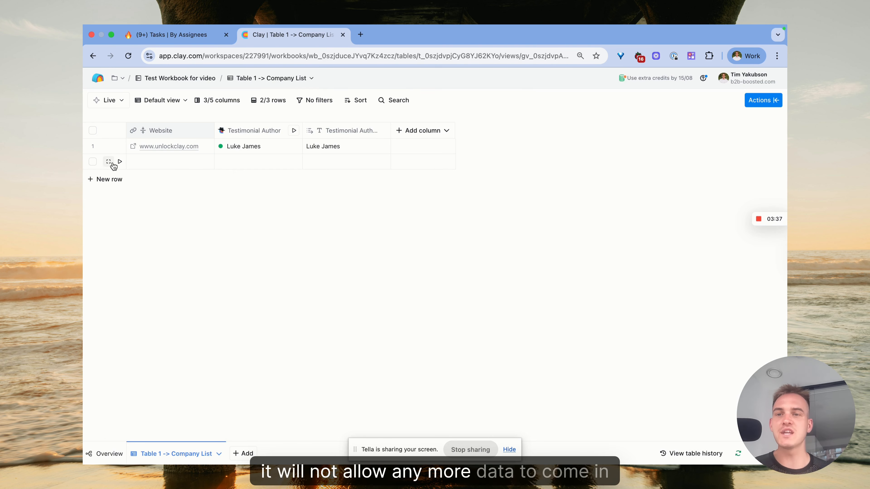
double_click(169, 163)
text(www.unlockclay.com)
key(Return)
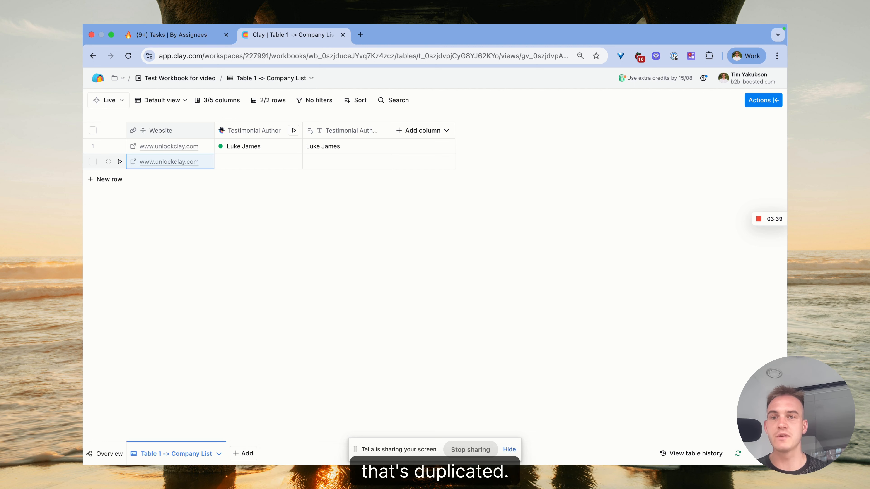
click(121, 164)
double_click(156, 164)
text(www.unlockclay.com)
key(Return)
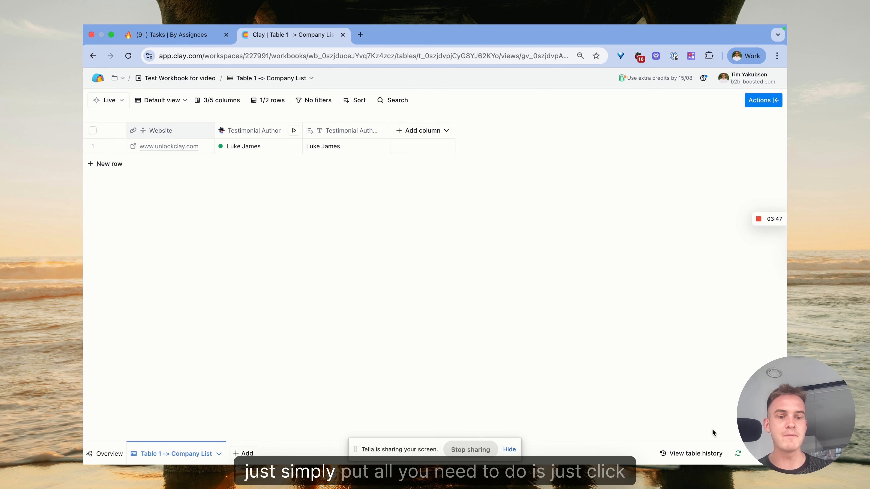
click(752, 457)
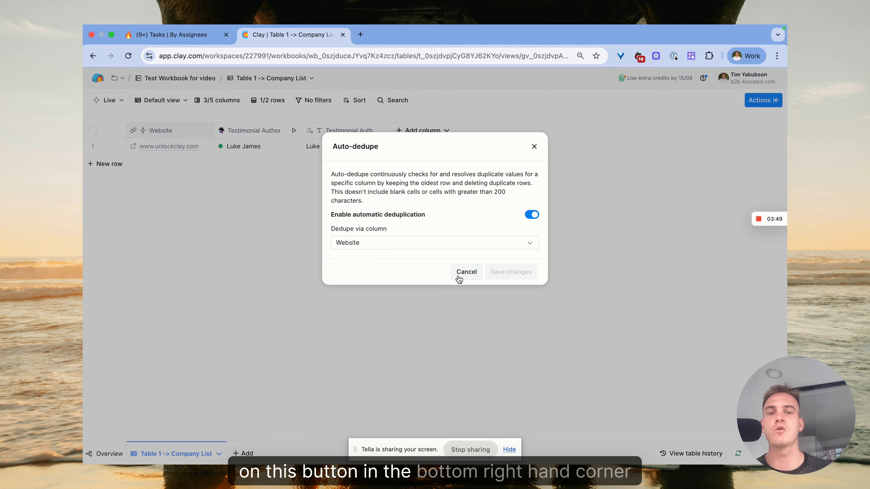
click(459, 272)
Switch to the Notion checklist and check off "De-dupe (bottom right corner)" and "De-dupe (column header)".
click(171, 34)
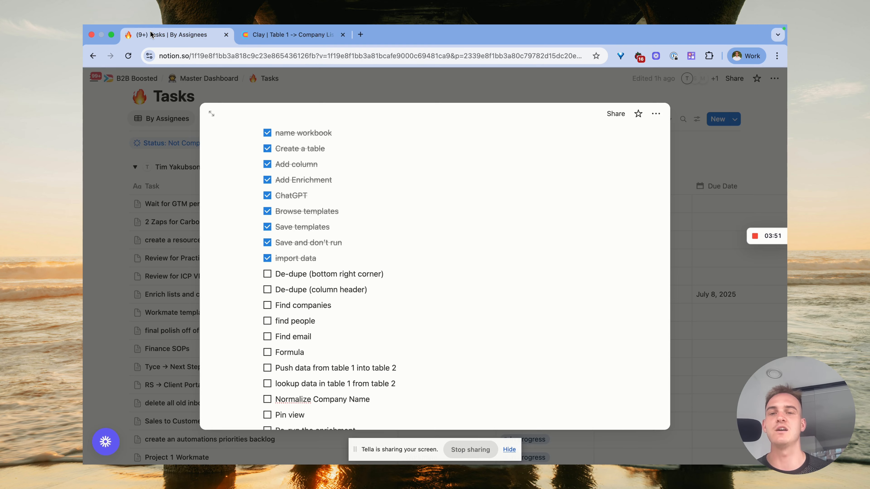
click(268, 274)
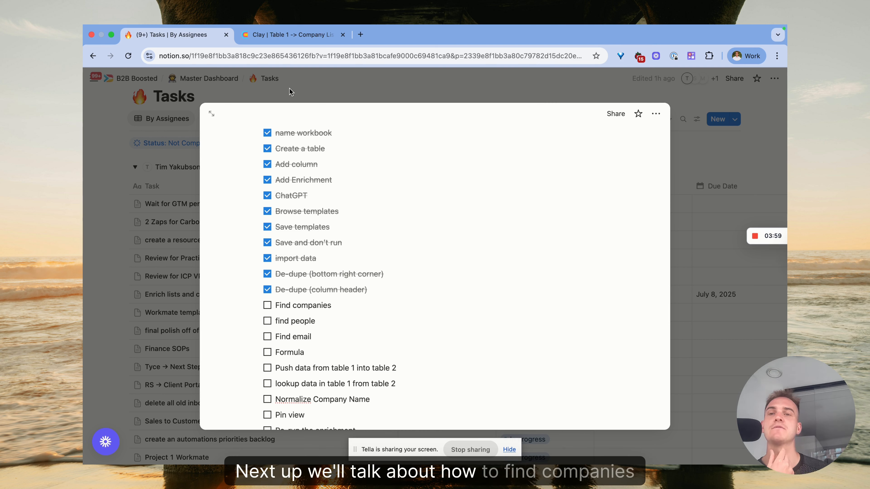
click(267, 34)
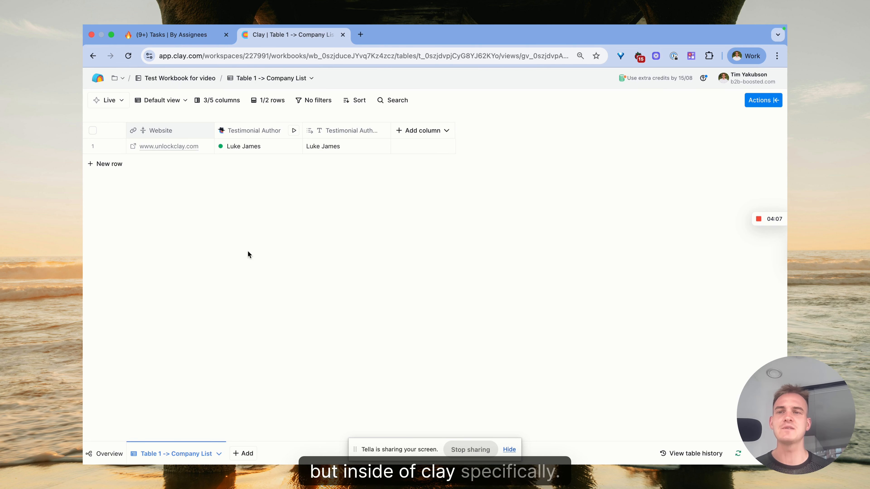
click(92, 146)
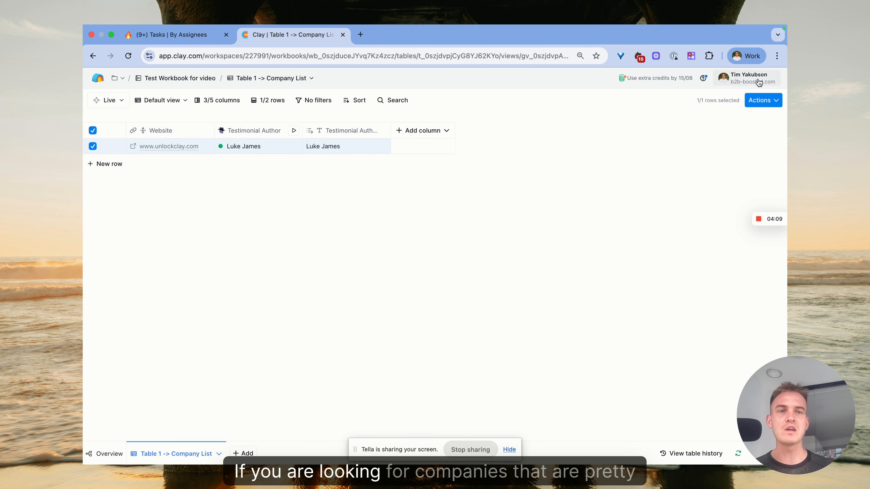
click(759, 101)
click(694, 160)
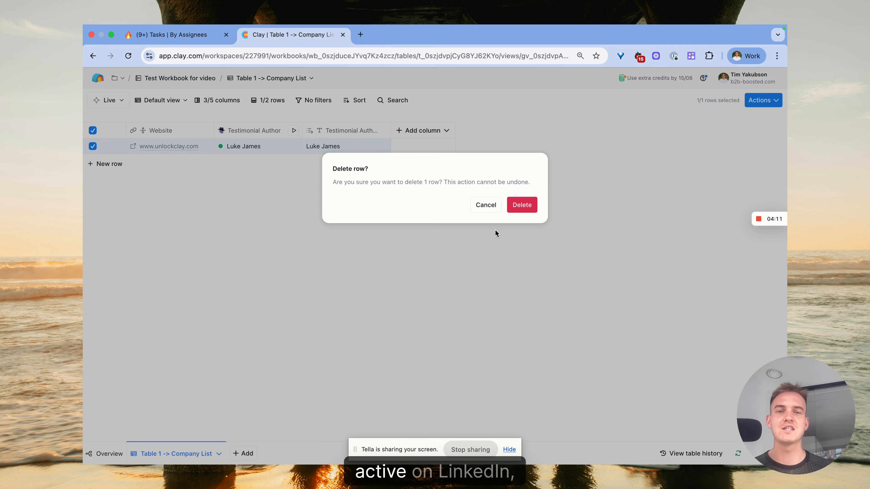
click(512, 206)
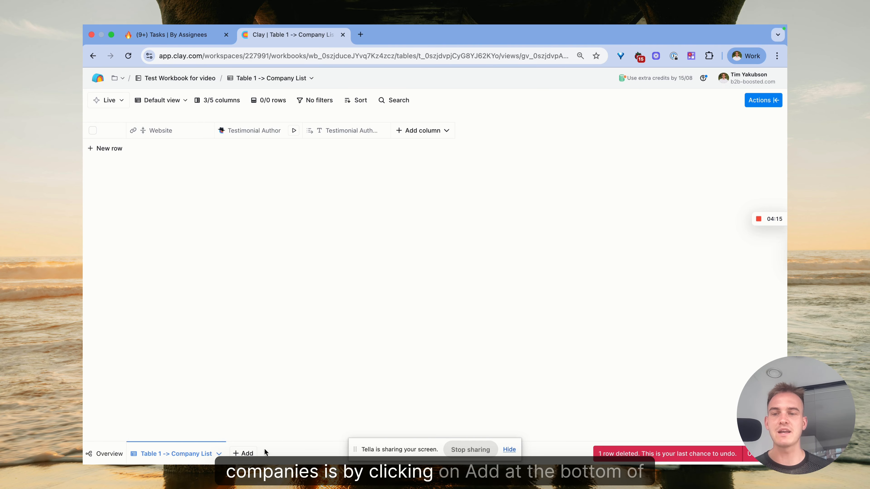
Review the options for adding a new table to the workbook and start a Find companies search.
click(246, 455)
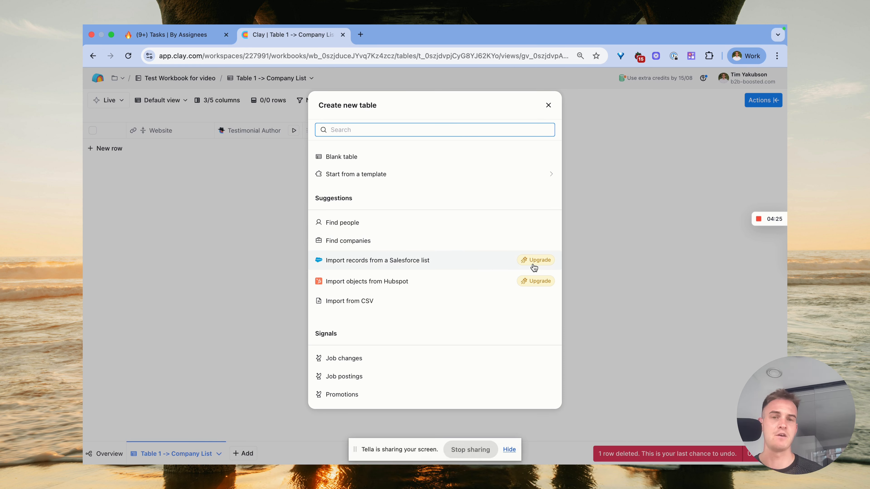
mouse_move(532, 267)
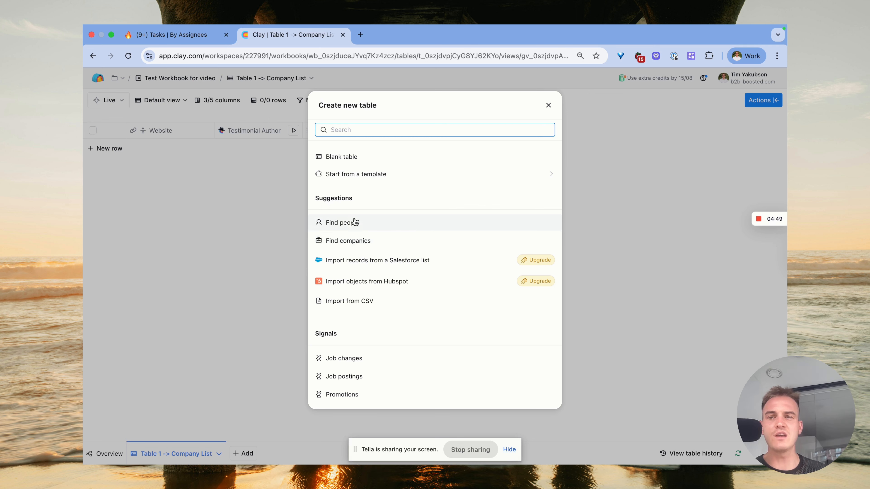
click(548, 105)
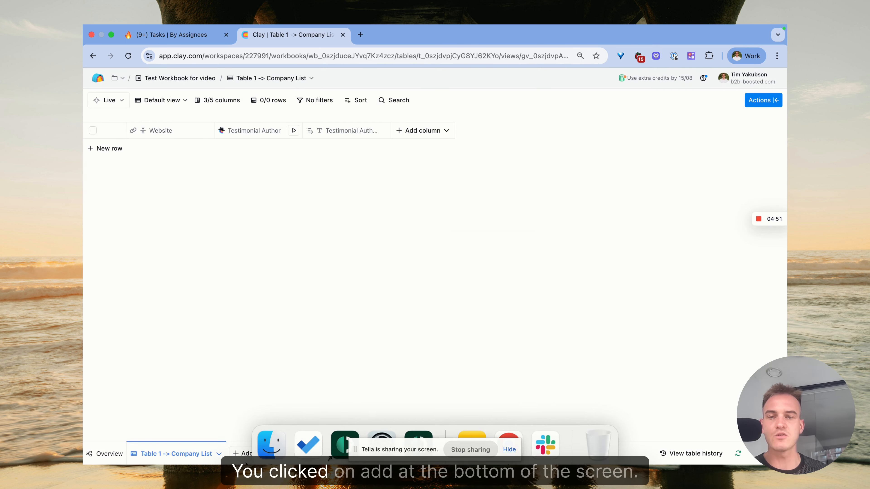
click(243, 453)
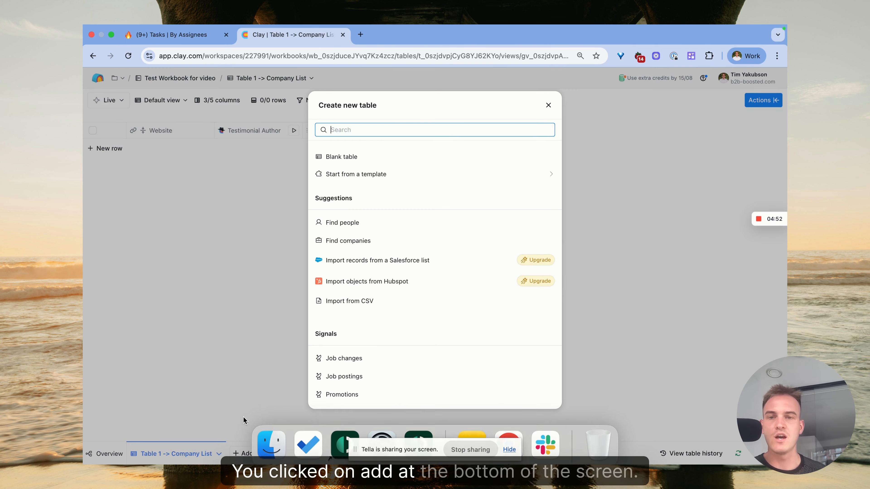
click(375, 241)
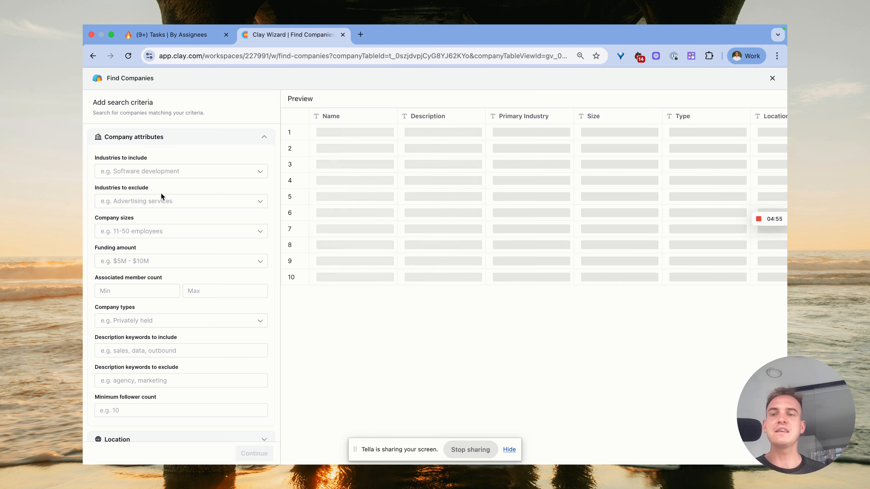
click(159, 201)
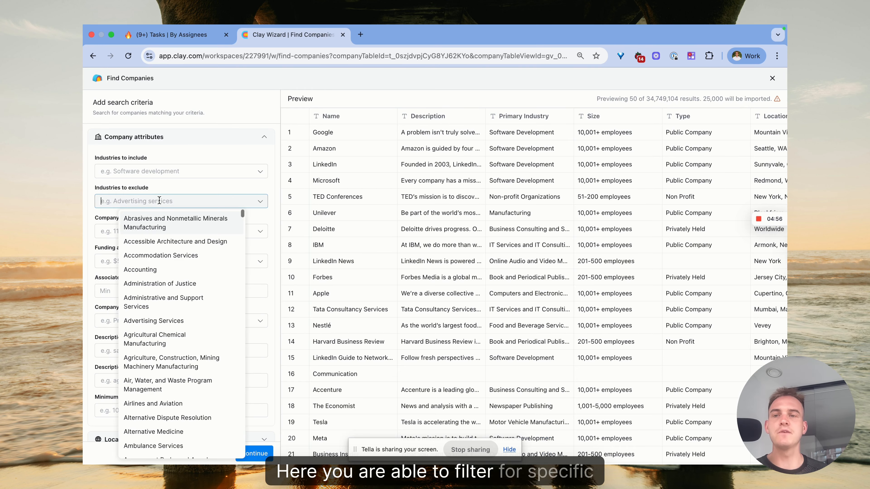
click(149, 171)
text(softw)
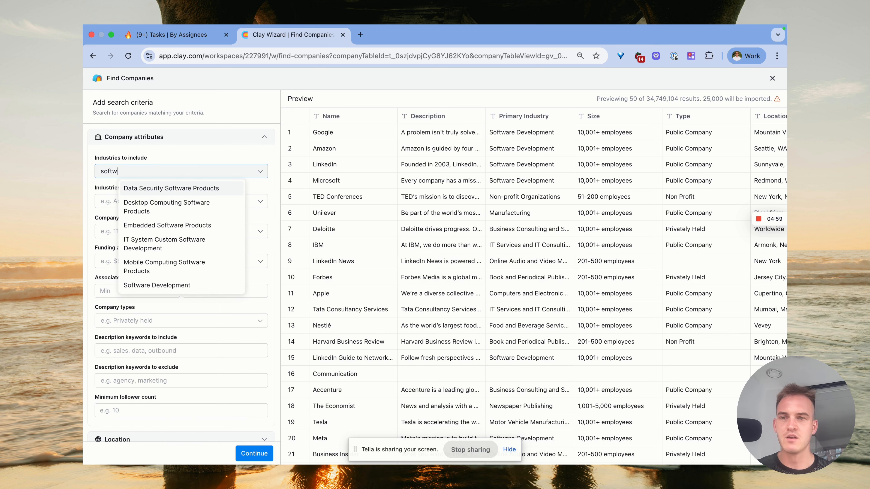
key(BackSpace)
key(BackSpace)
key(BackSpace)
key(BackSpace)
key(BackSpace)
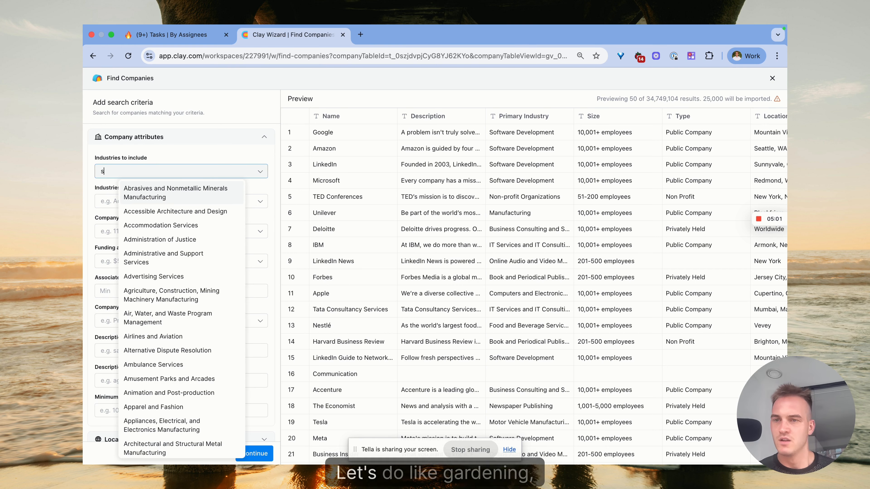
Add Retail Building Materials and Garden Equipment as an industry to include in the company search.
text(garde)
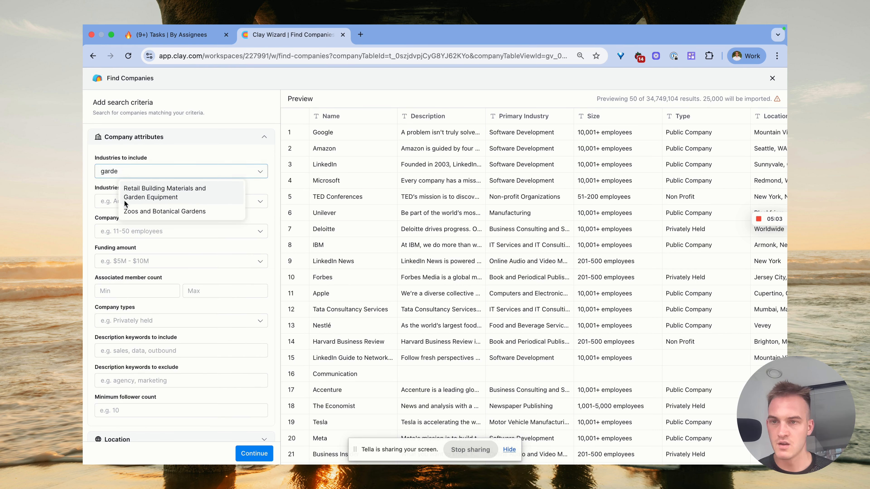
click(152, 201)
click(167, 156)
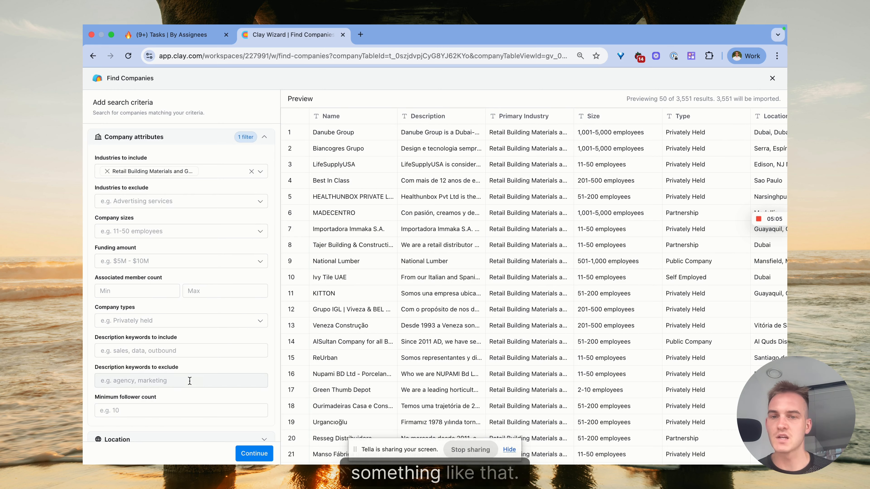
Review the Location and Limit results criteria without changing them, and continue to create the Find companies table.
scroll(181, 378, down, 5)
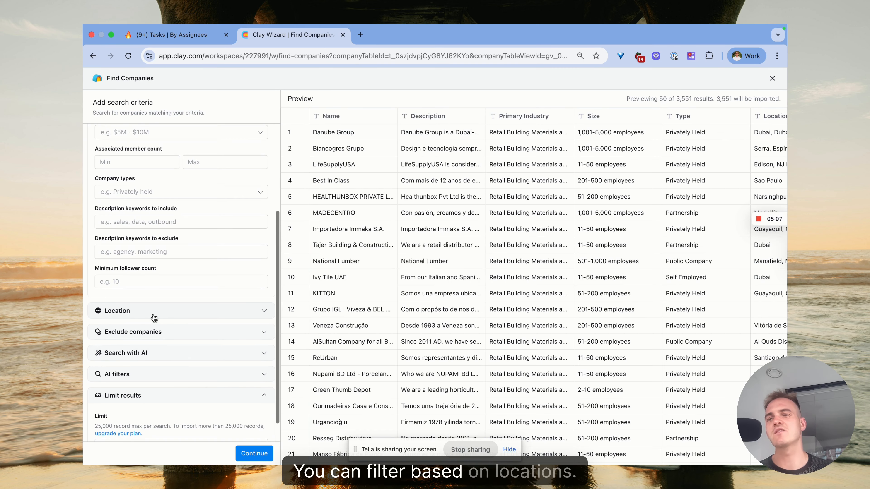
click(155, 319)
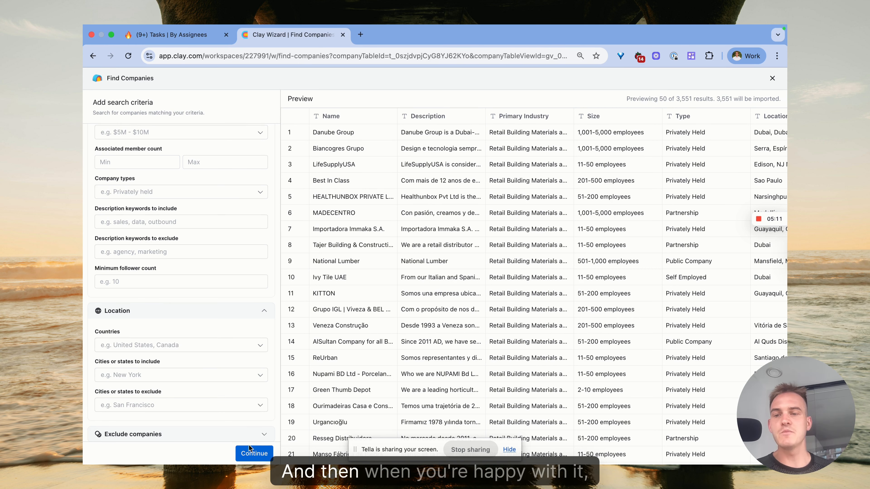
scroll(236, 398, down, 4)
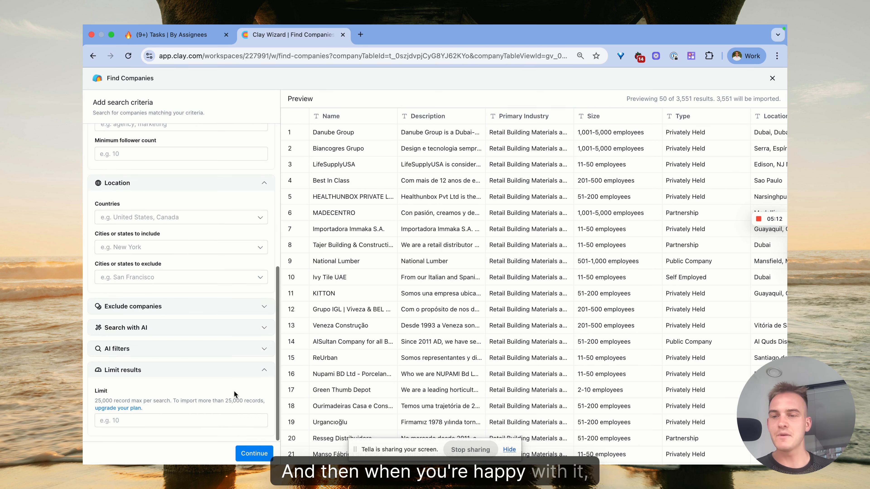
click(252, 453)
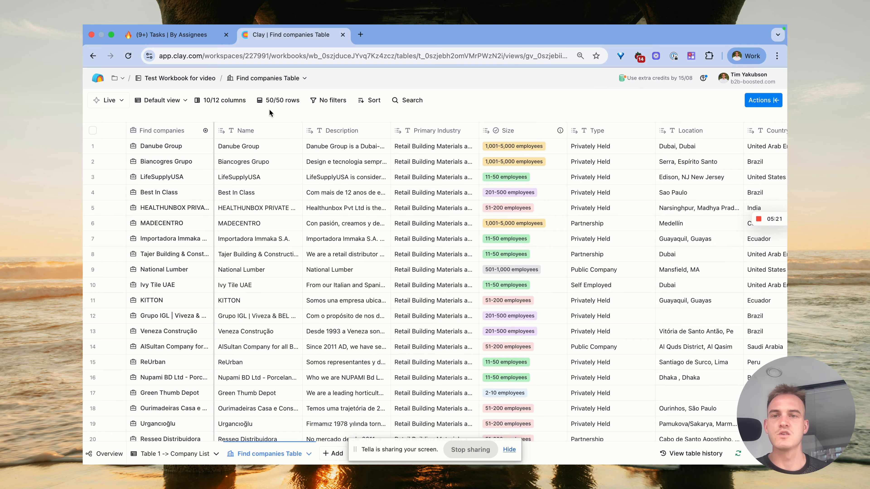
Reopen the Find companies search from its column, limit the results to 25000, preview them, and import them into the current table.
scroll(311, 223, down, 10)
scroll(329, 219, up, 10)
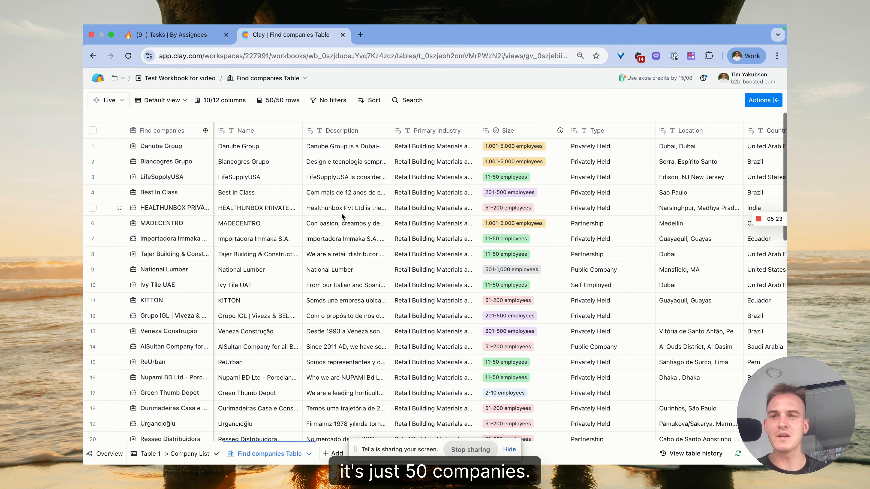
click(206, 131)
scroll(222, 219, down, 15)
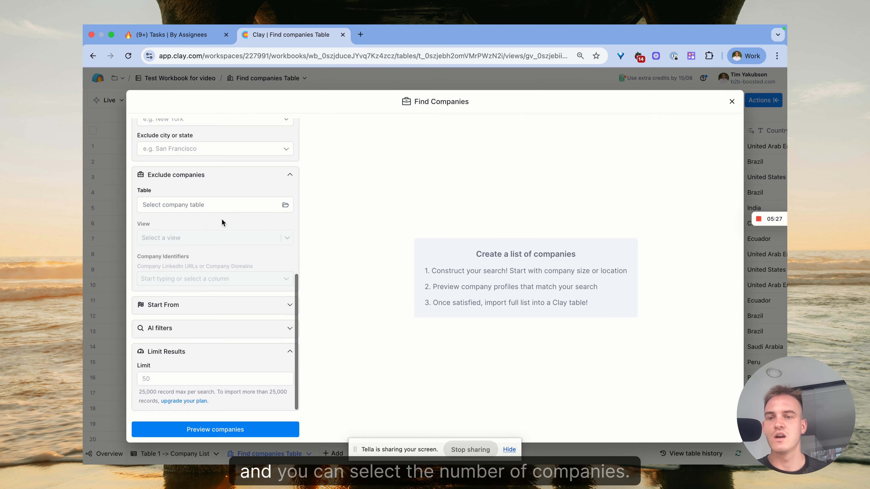
click(179, 378)
text(25000)
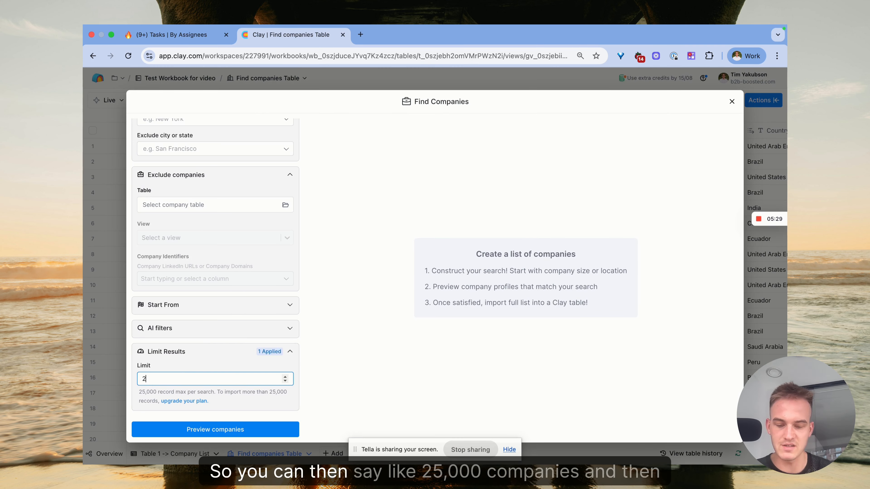
click(215, 431)
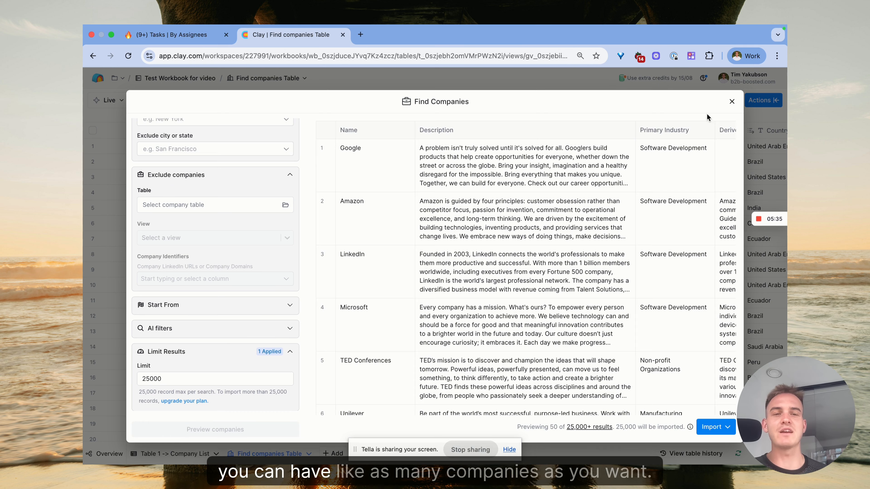
click(716, 431)
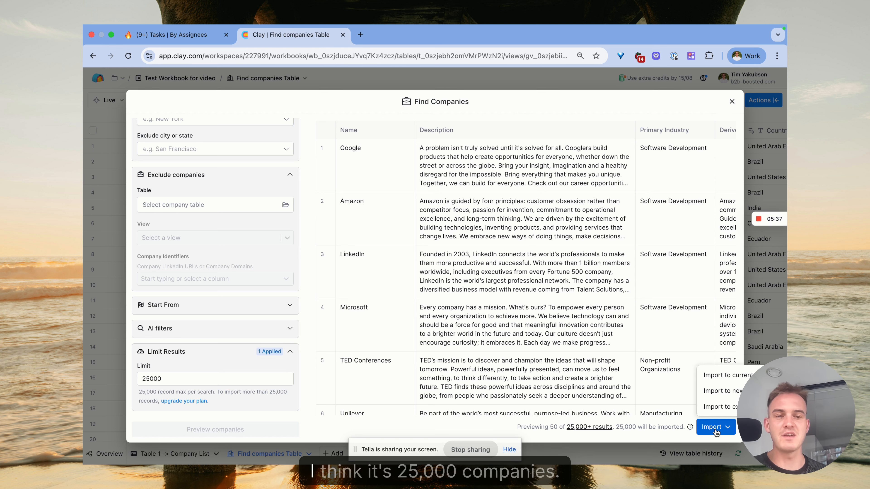
click(727, 380)
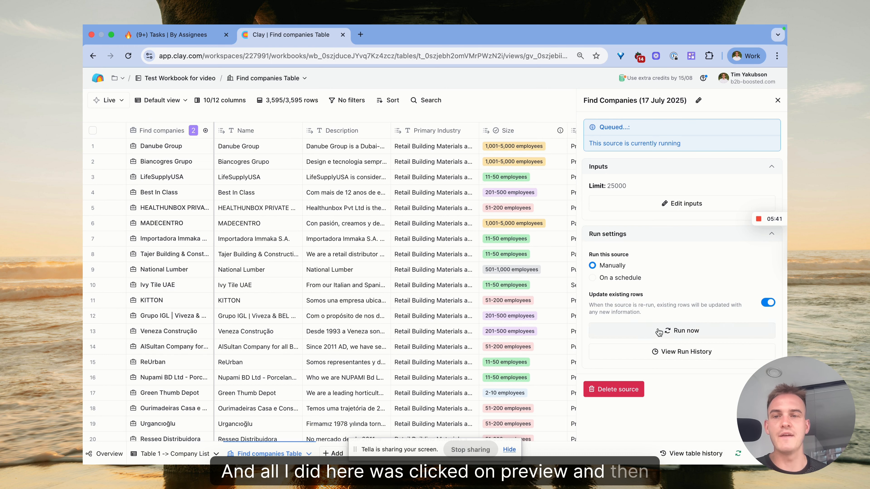
Reopen the Find companies search, start a company preview without any criteria, and close it without importing.
click(199, 131)
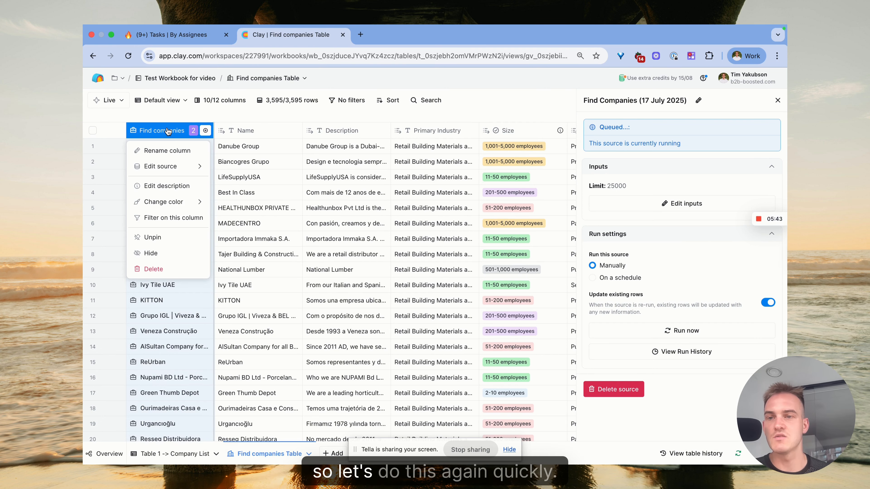
click(203, 131)
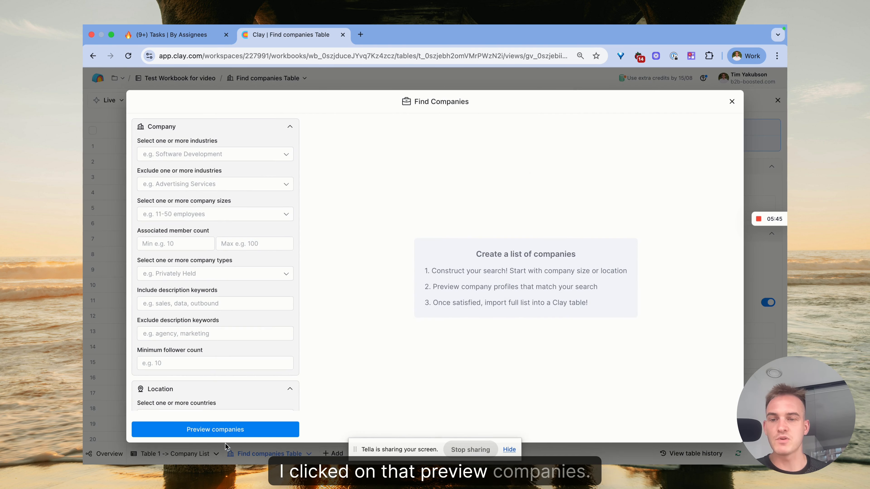
click(224, 434)
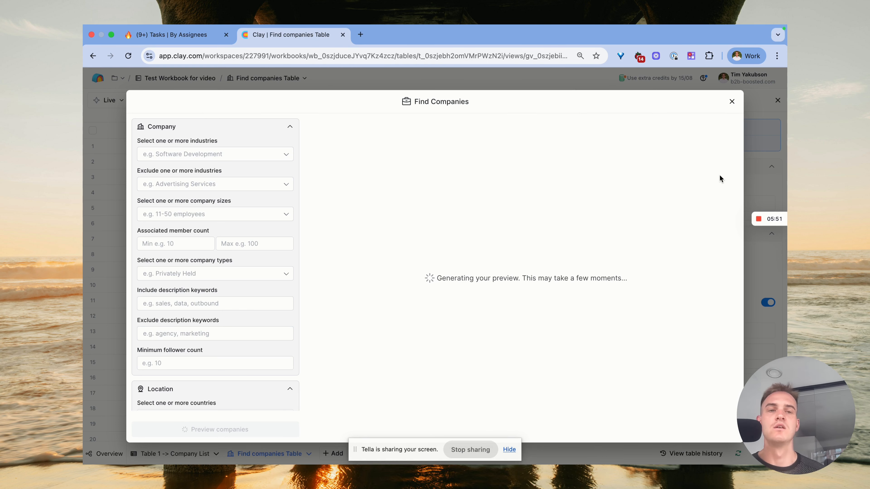
click(732, 102)
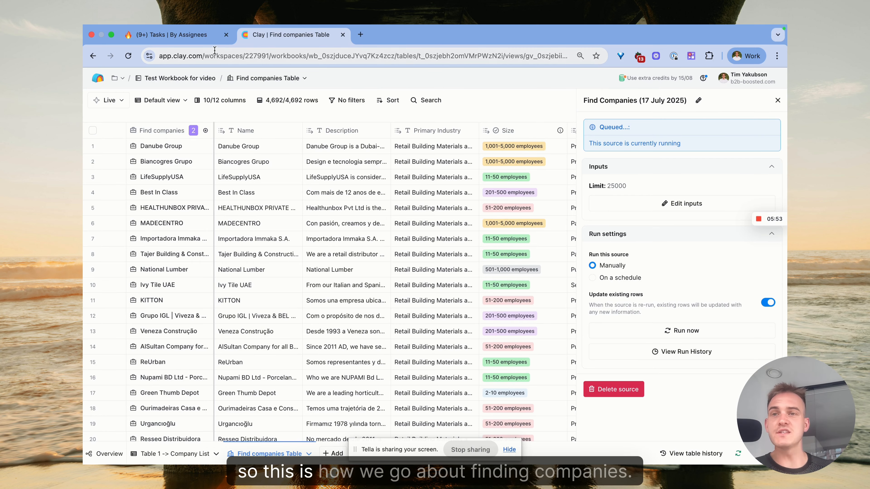
Switch to the Notion checklist and check off "Find companies" and "find people".
click(178, 35)
scroll(317, 293, down, 1)
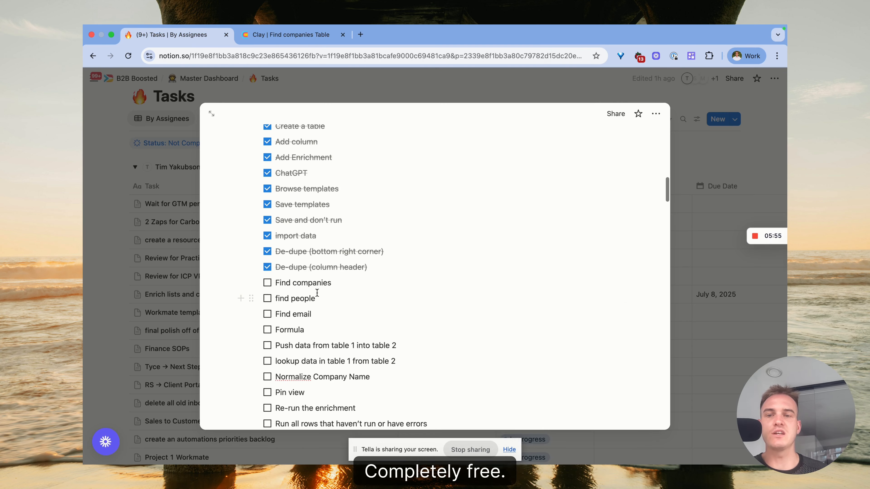
click(267, 283)
scroll(288, 296, down, 1)
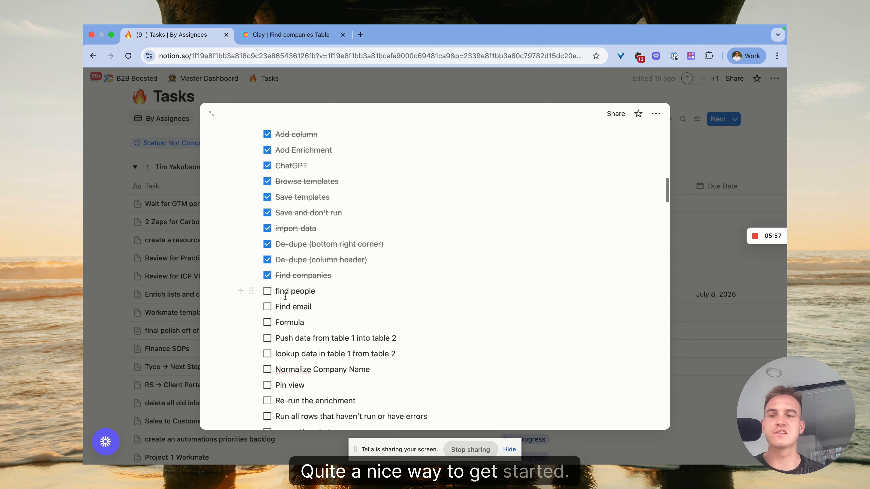
click(267, 292)
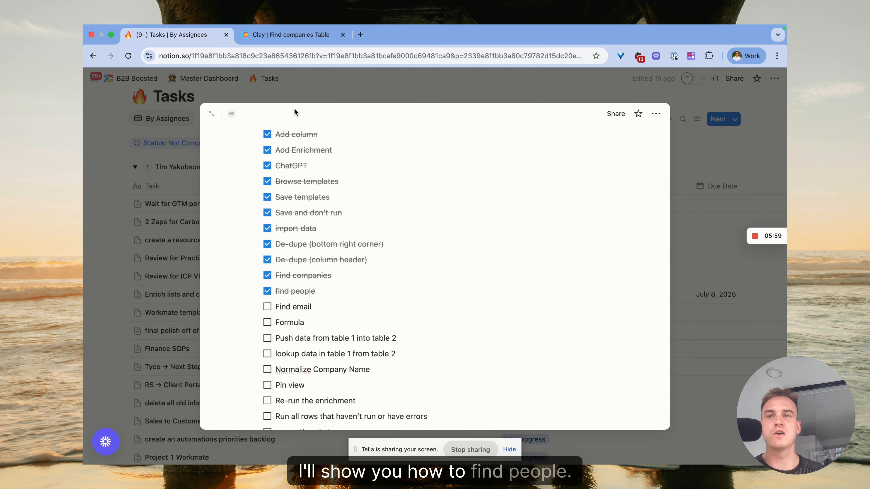
Return to the Clay table, dismiss the source details, and search the enrichments for "find people" and "people".
click(292, 34)
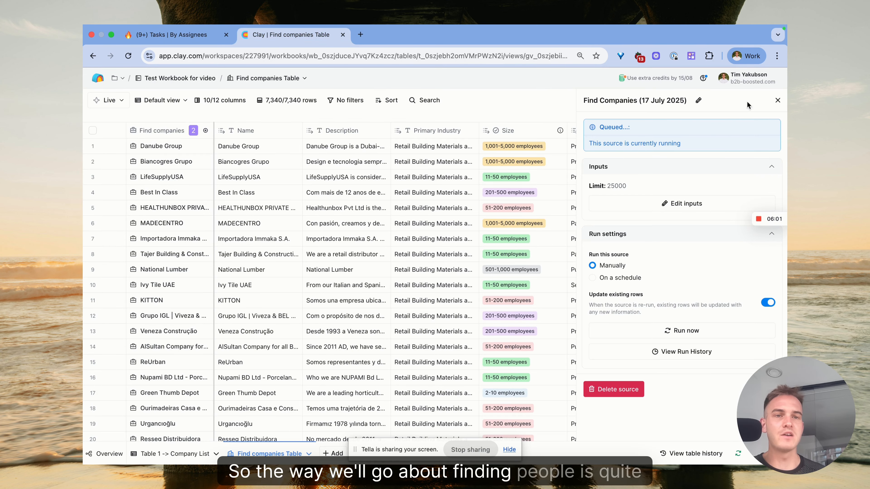
click(778, 101)
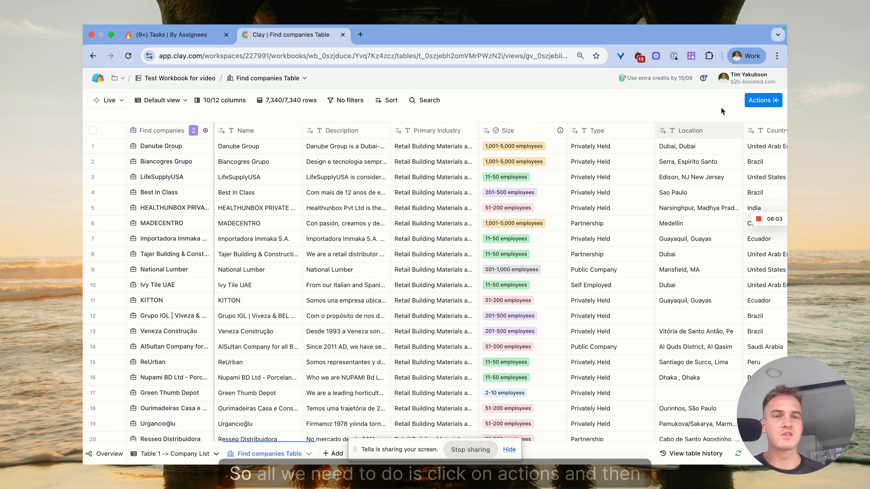
click(757, 102)
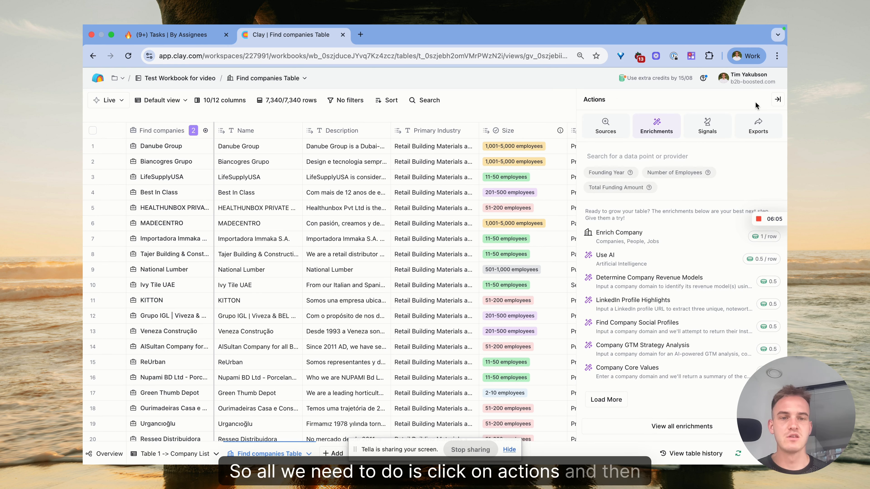
text(find people)
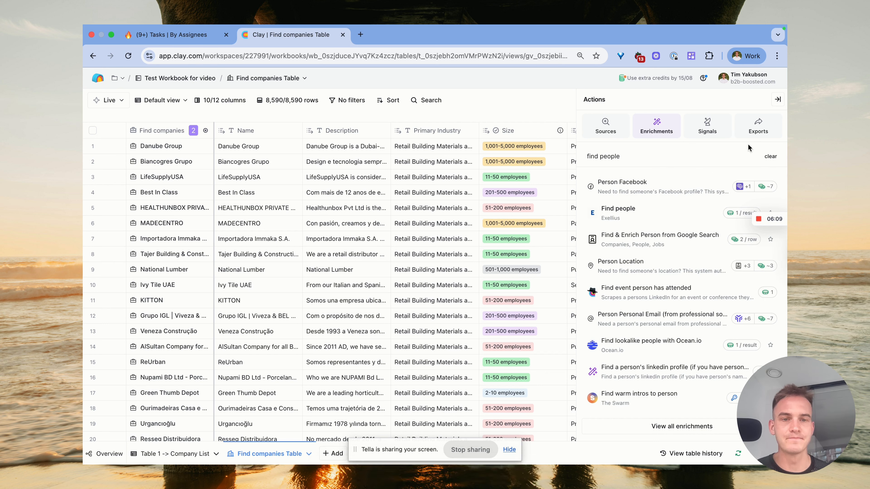
scroll(651, 240, down, 5)
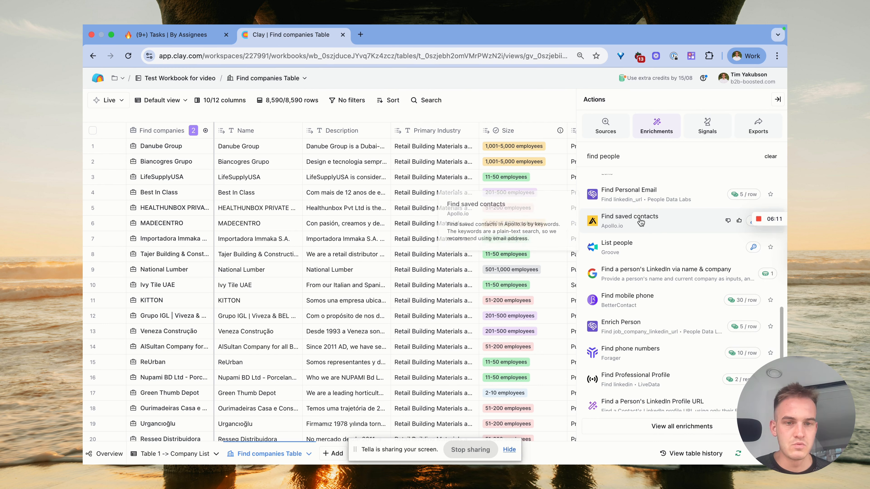
scroll(651, 220, up, 5)
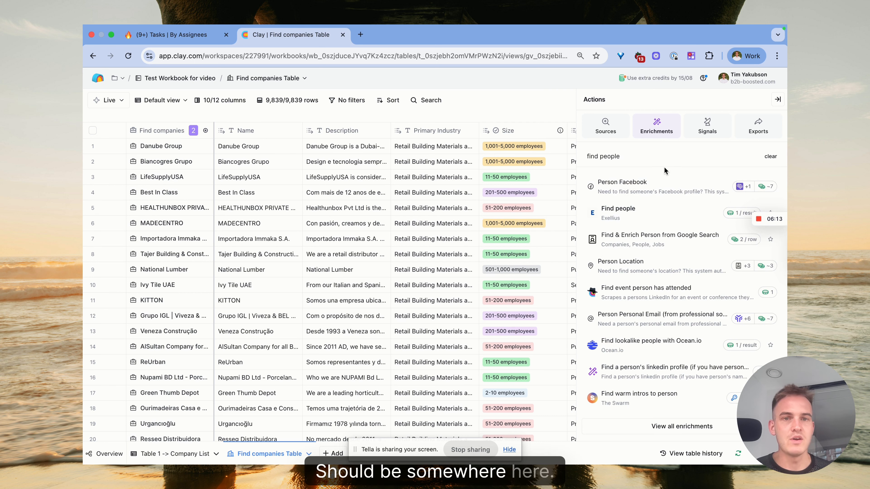
triple_click(650, 158)
text(people)
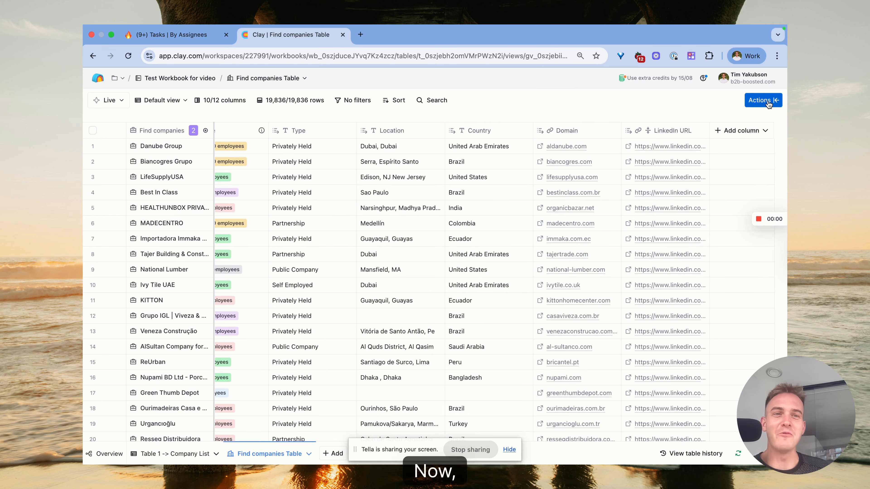
click(761, 101)
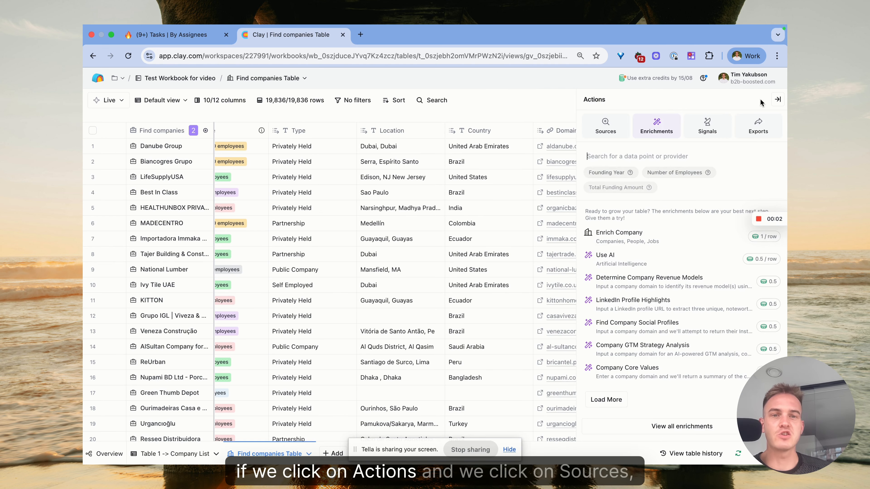
click(594, 131)
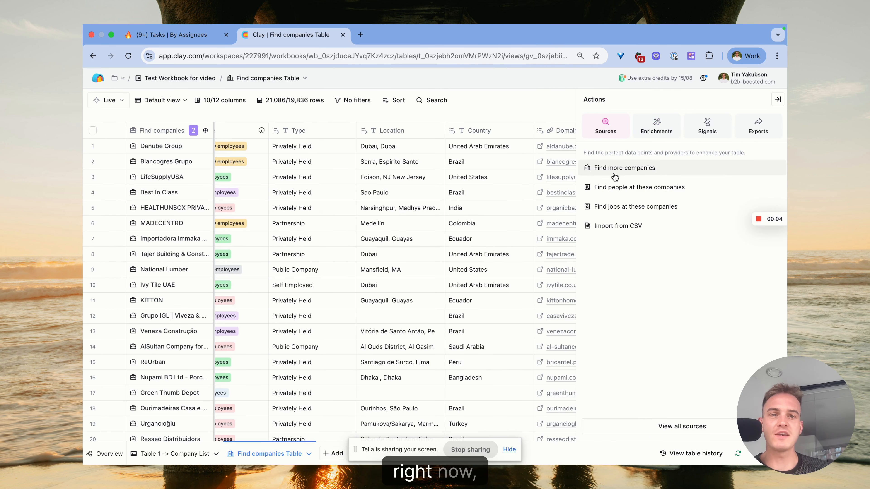
click(636, 188)
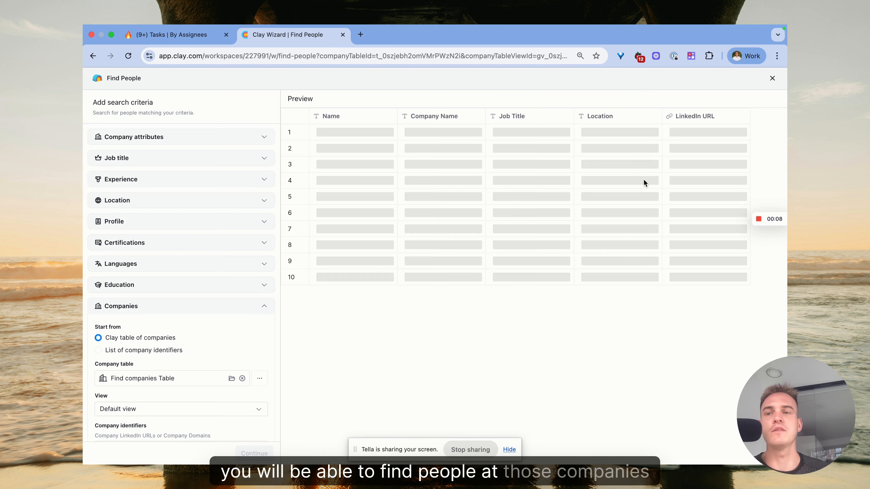
click(773, 78)
Start a search for people at these companies from the Find companies table's sources.
click(760, 102)
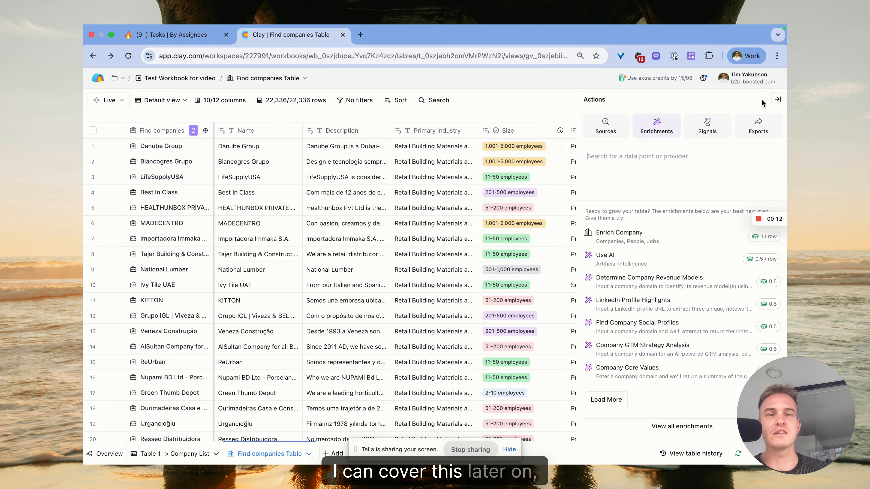
click(610, 133)
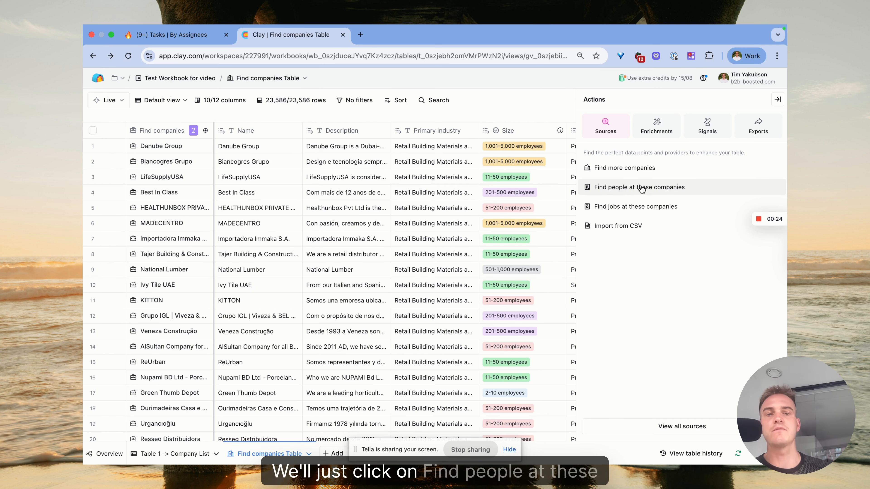
click(643, 189)
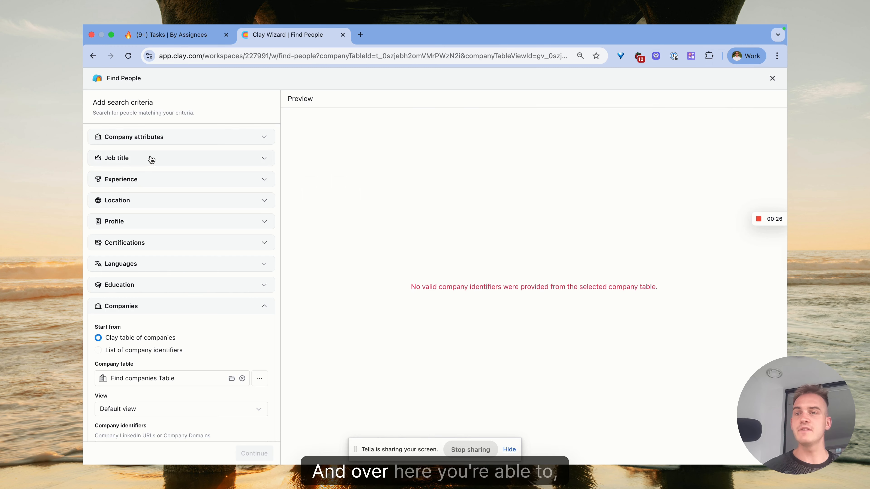
Filter the people search to include the job titles "founder" and "owner".
click(130, 159)
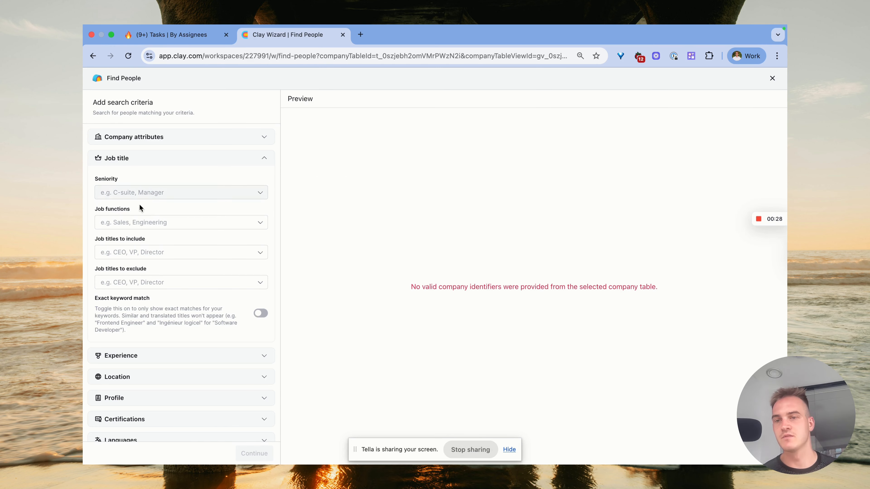
click(142, 249)
text(founder)
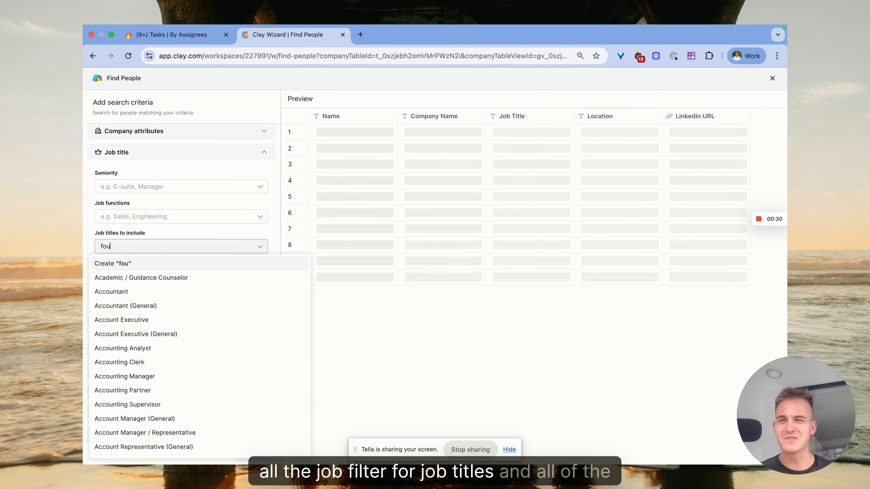
key(Return)
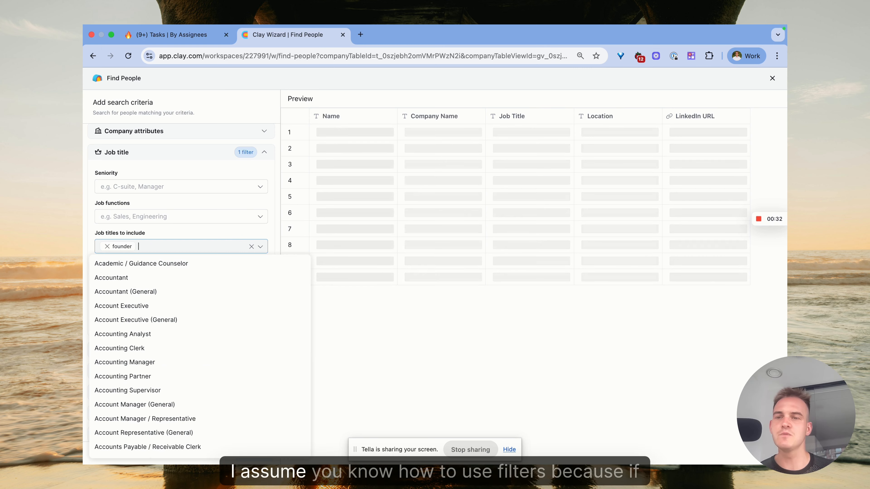
text(owner)
key(Return)
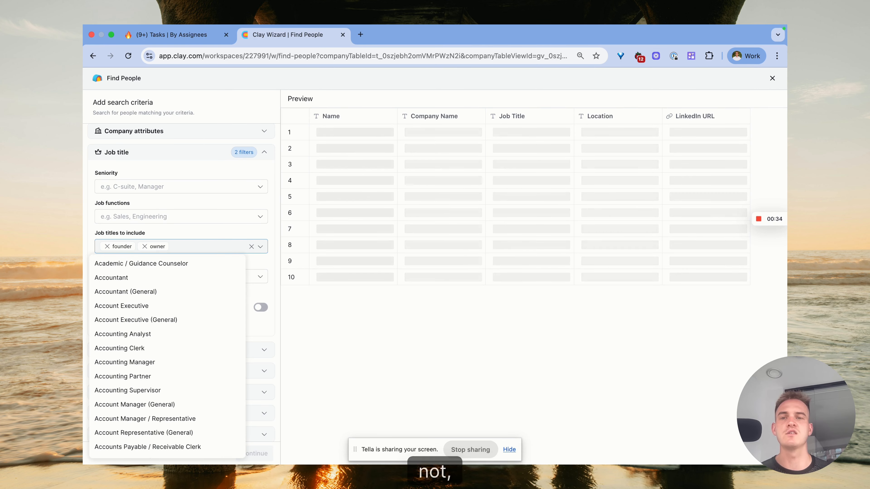
click(267, 234)
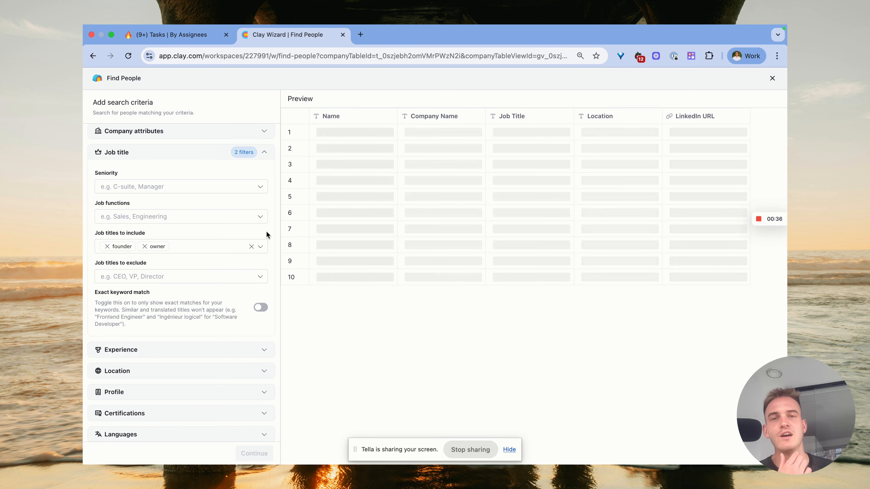
Review the experience, company and result-limit criteria, leave them unchanged, and import the matching people into a new table.
scroll(266, 232, down, 3)
scroll(266, 232, up, 3)
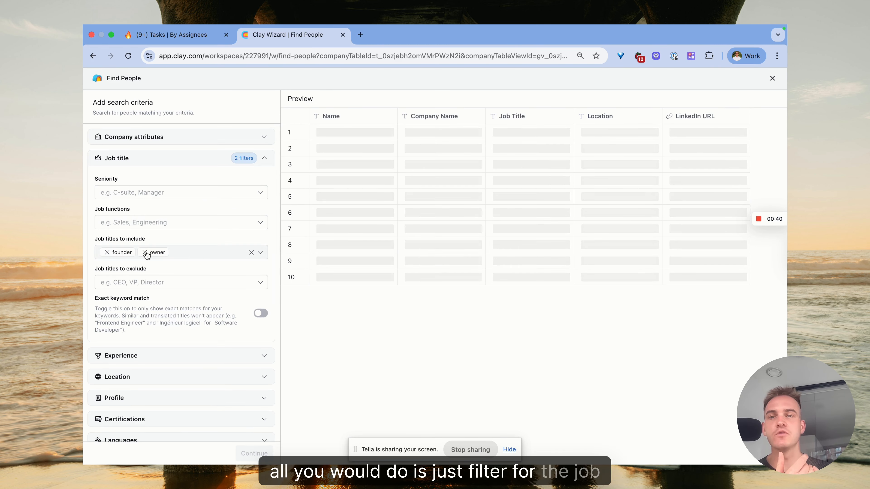
scroll(235, 192, down, 2)
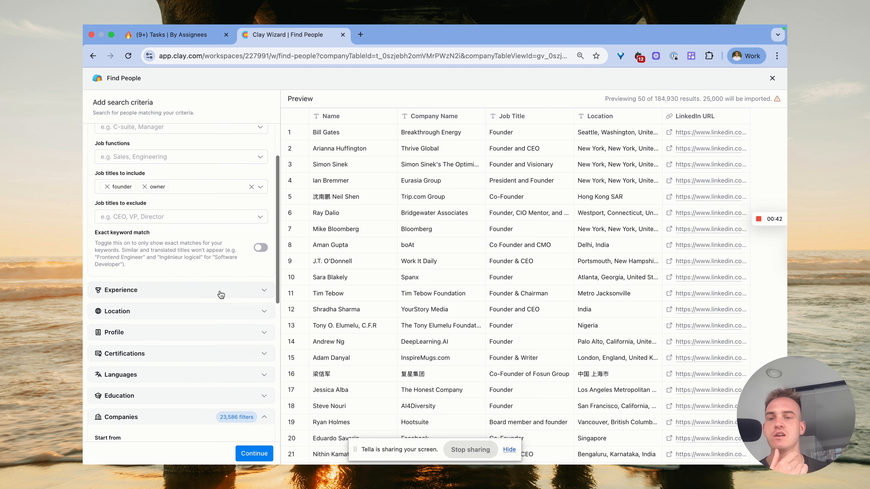
click(221, 295)
scroll(207, 287, down, 5)
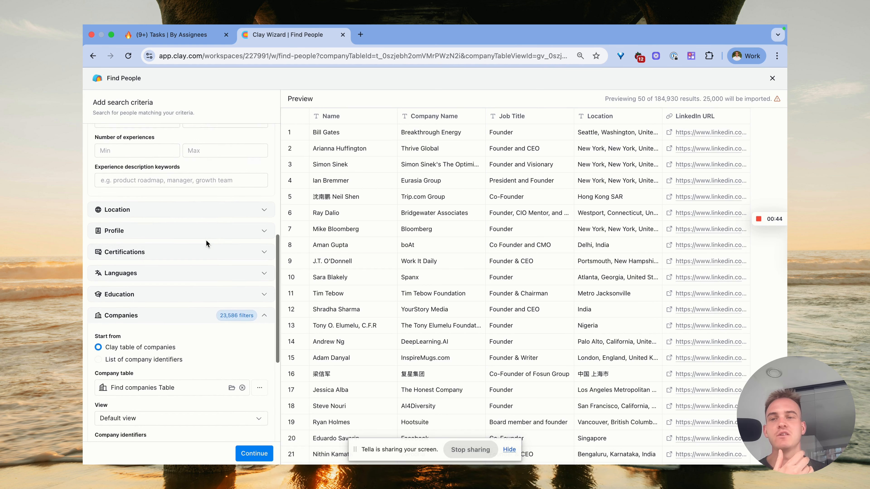
scroll(207, 244, down, 1)
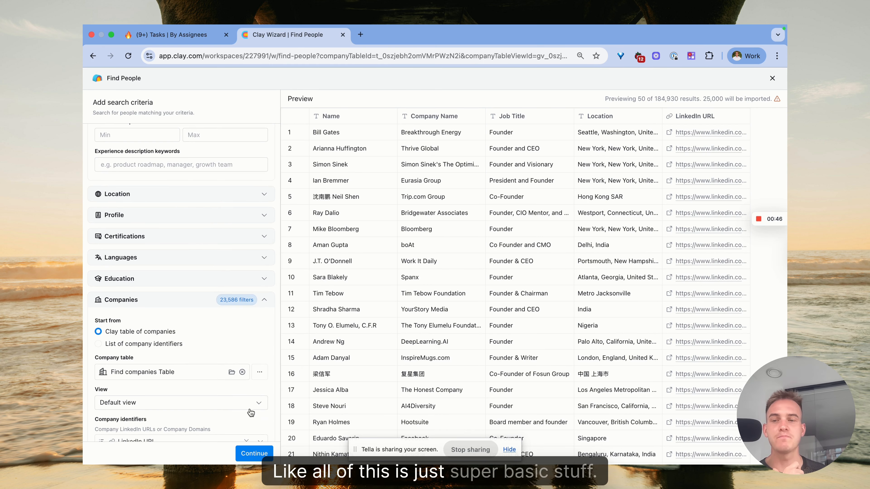
scroll(252, 413, down, 10)
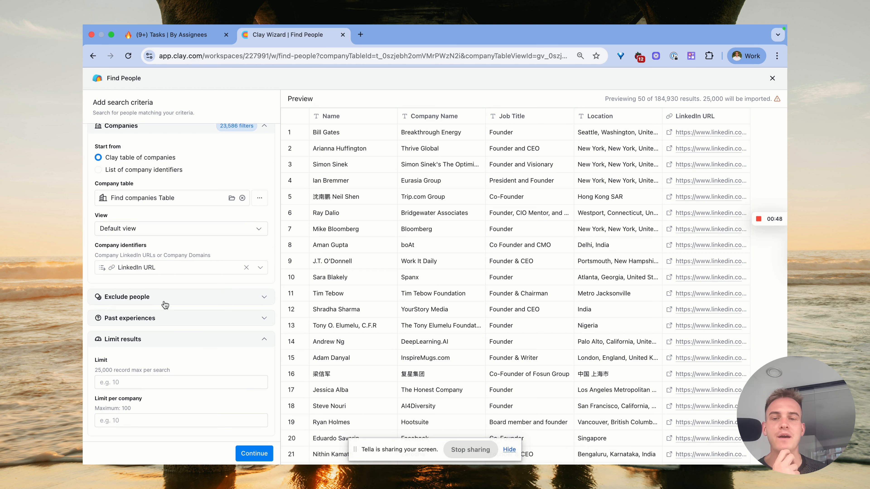
click(253, 453)
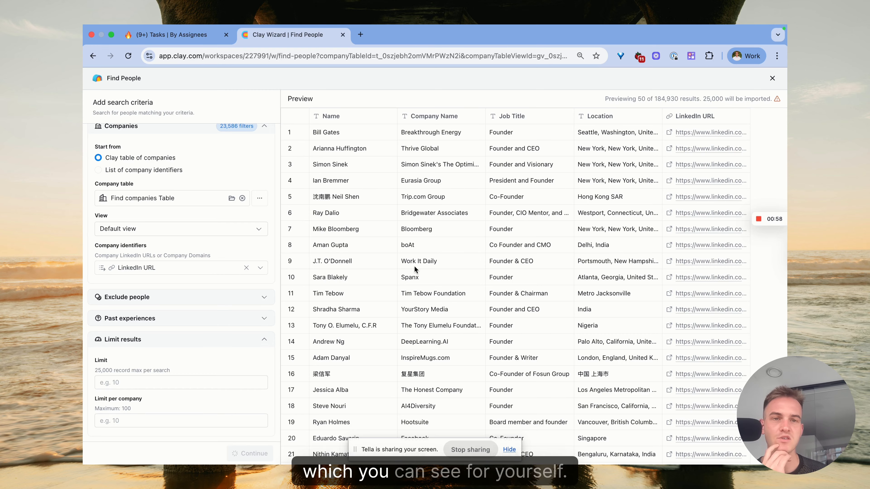
scroll(425, 271, down, 10)
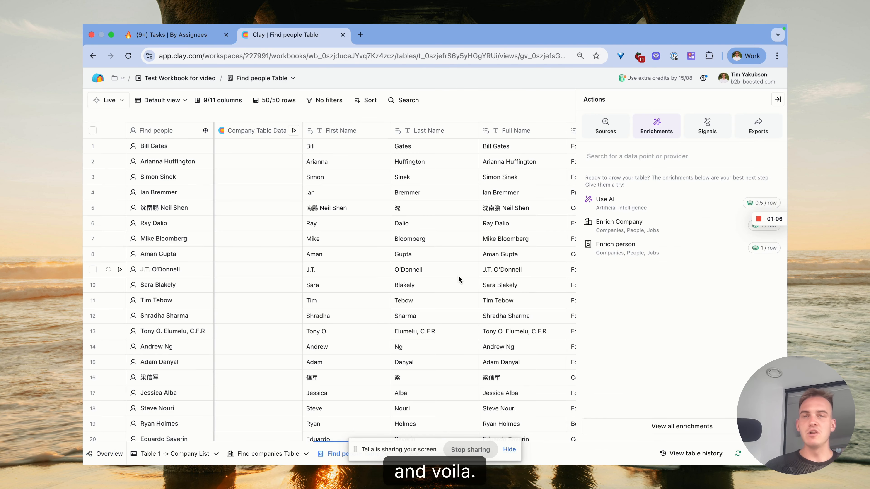
Collapse the actions and check the imported people's job titles and company domains.
click(778, 101)
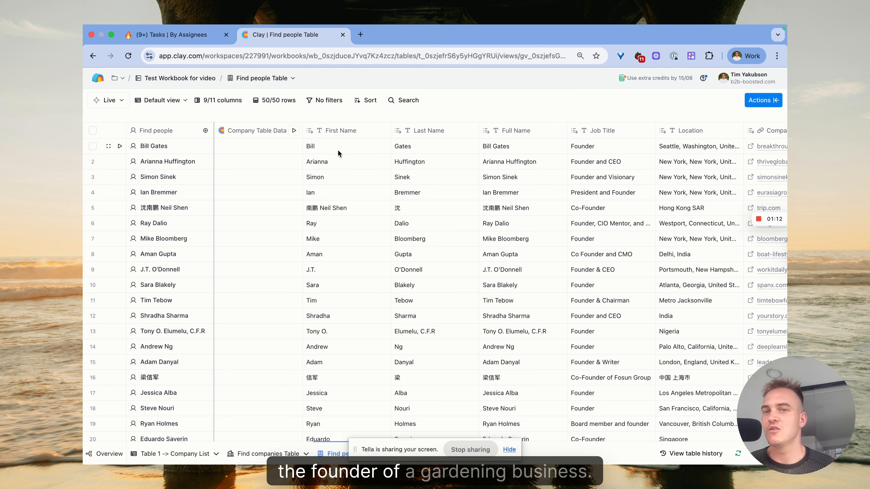
scroll(338, 150, right, 3)
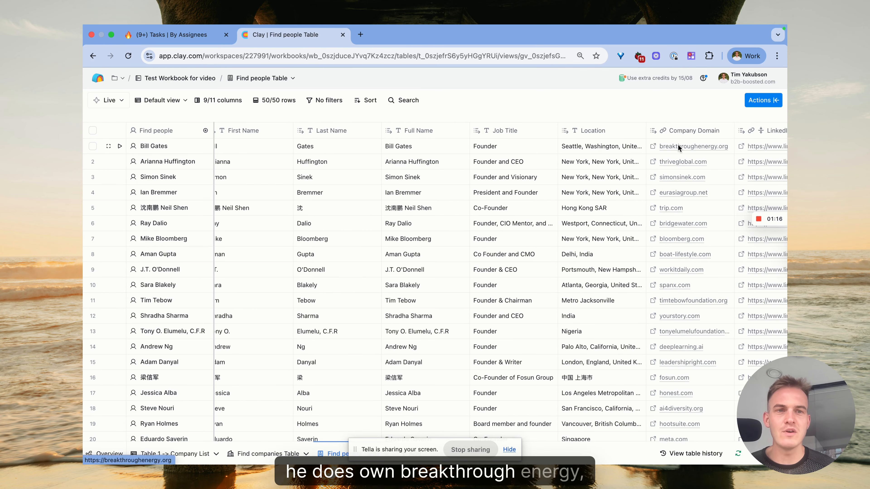
scroll(609, 149, left, 3)
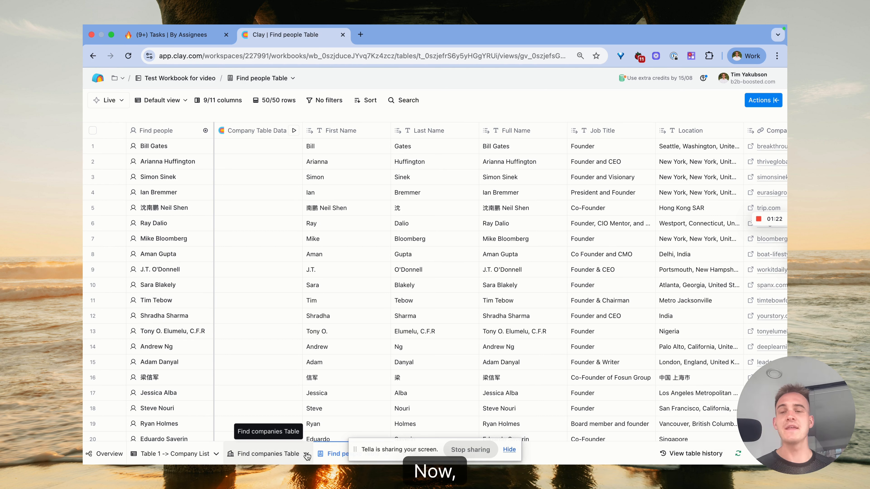
Rename the "Table 1 -> Company List" table as "Table 1 -> testimonial table".
click(217, 454)
click(147, 346)
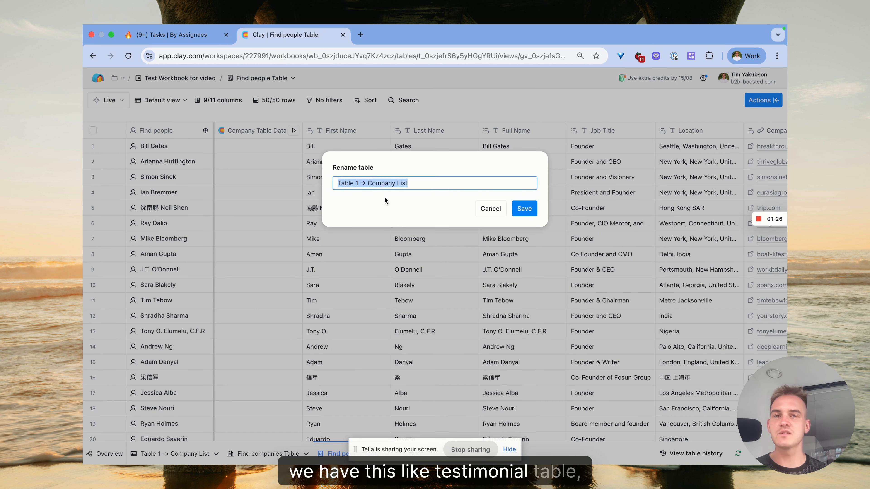
click(414, 182)
drag(338, 184, 367, 184)
text(testim)
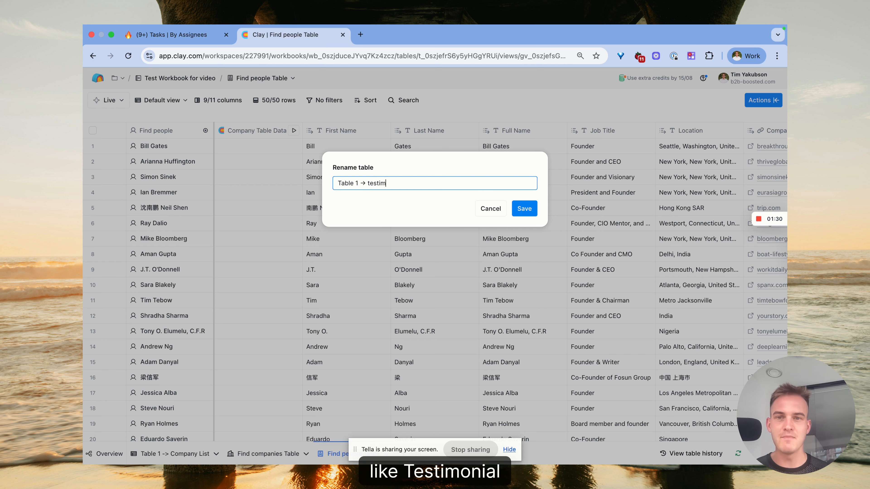
text(onial table)
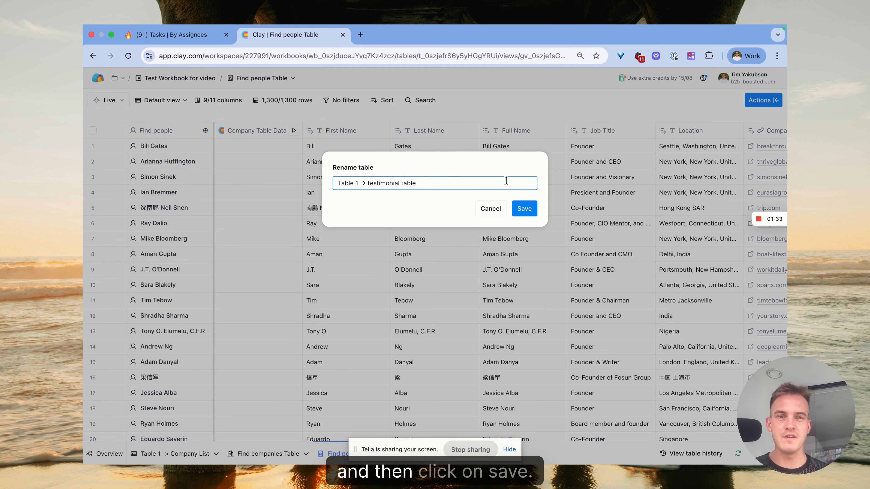
click(521, 206)
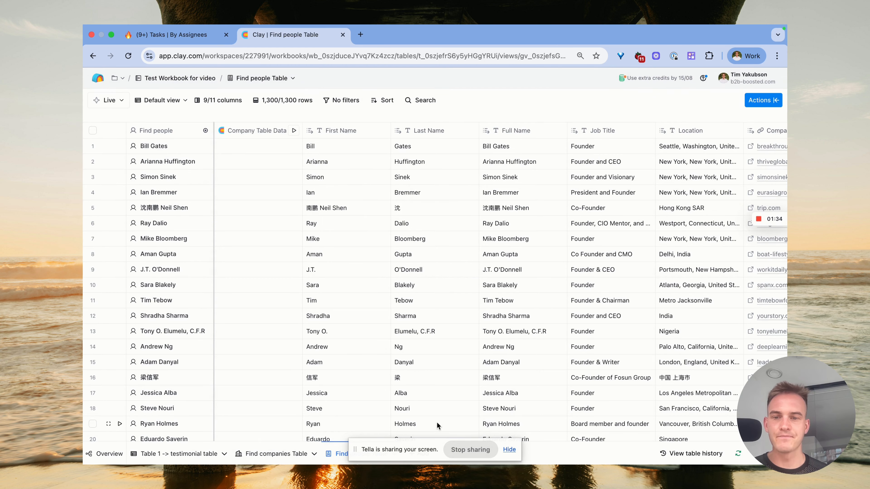
Rename the Find companies table as "Table 2 -> Company table".
click(314, 455)
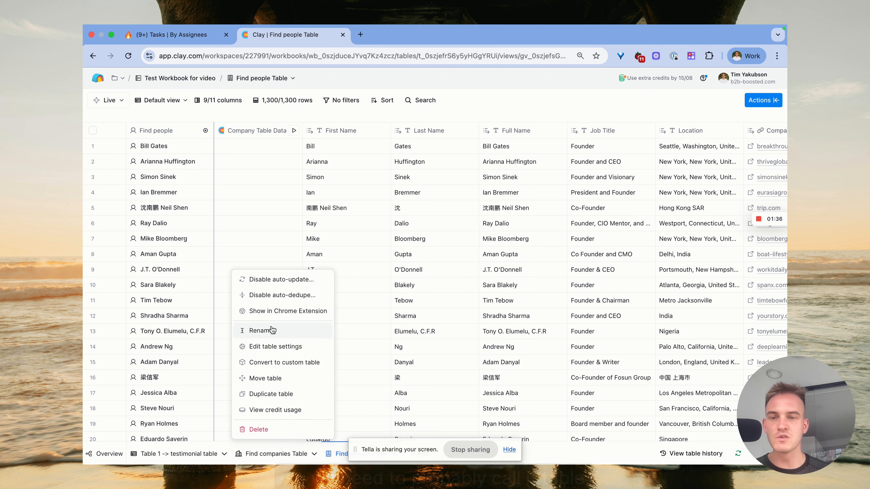
click(264, 330)
text(Table)
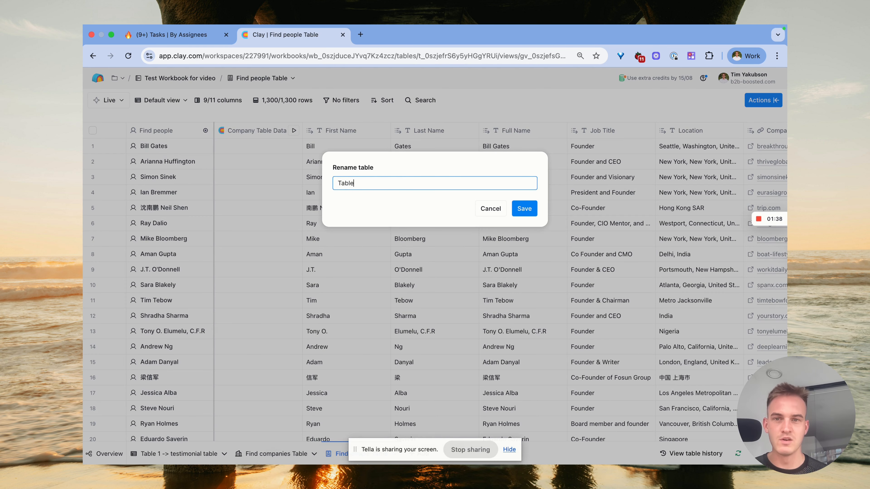
text( 2 -> Company table)
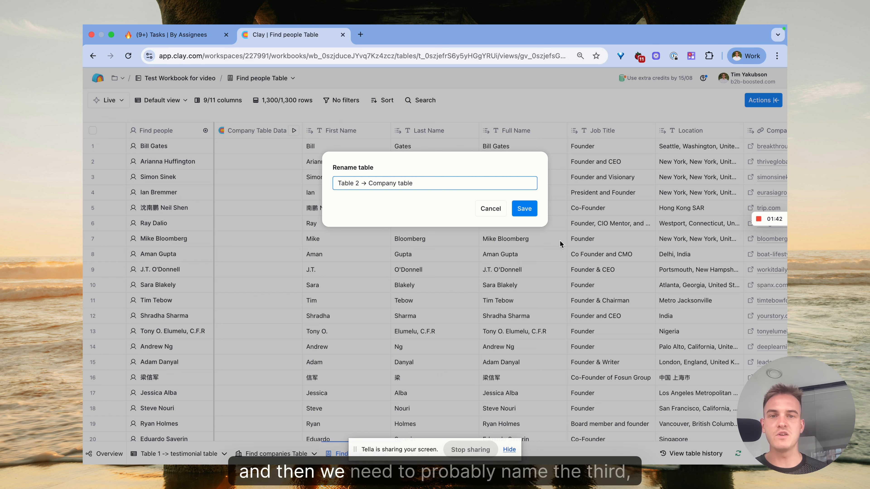
click(524, 208)
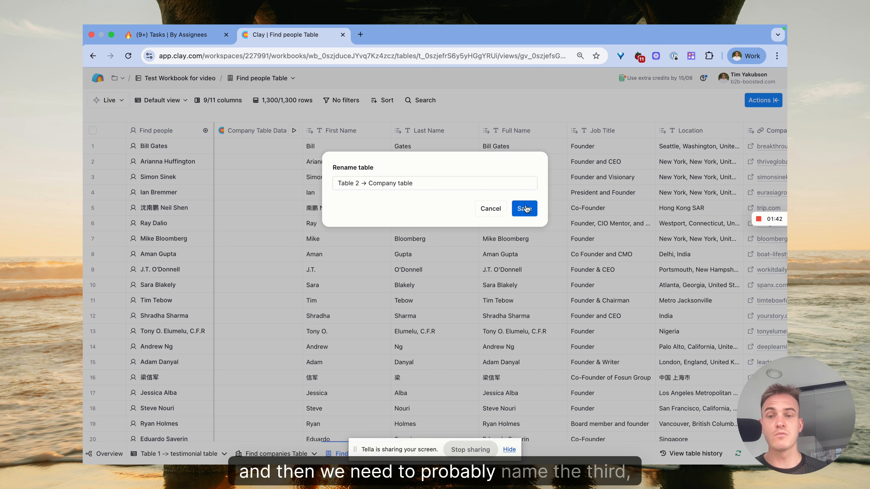
Place the Find people table after the company table and rename it as "Table 3 -> Find people".
drag(424, 450, 402, 384)
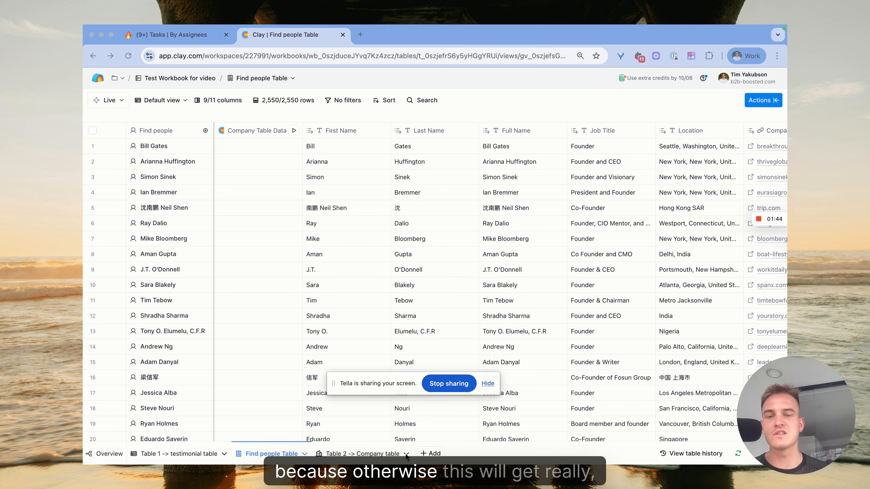
click(378, 455)
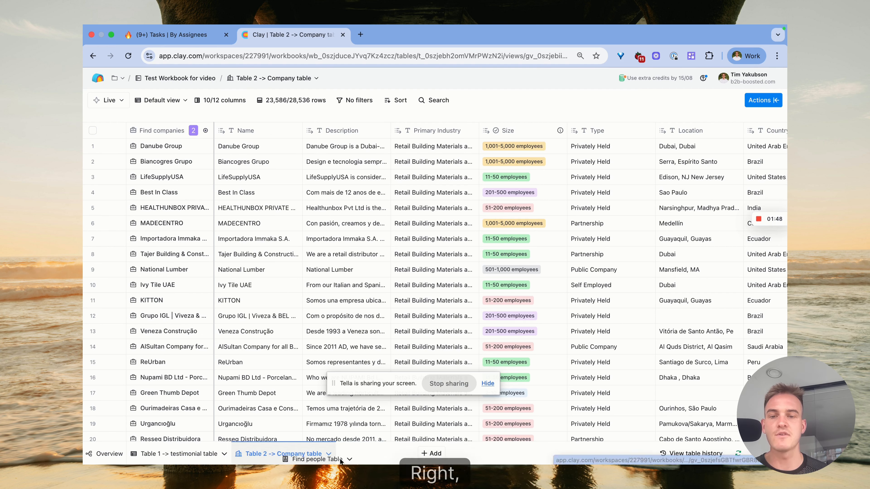
click(407, 454)
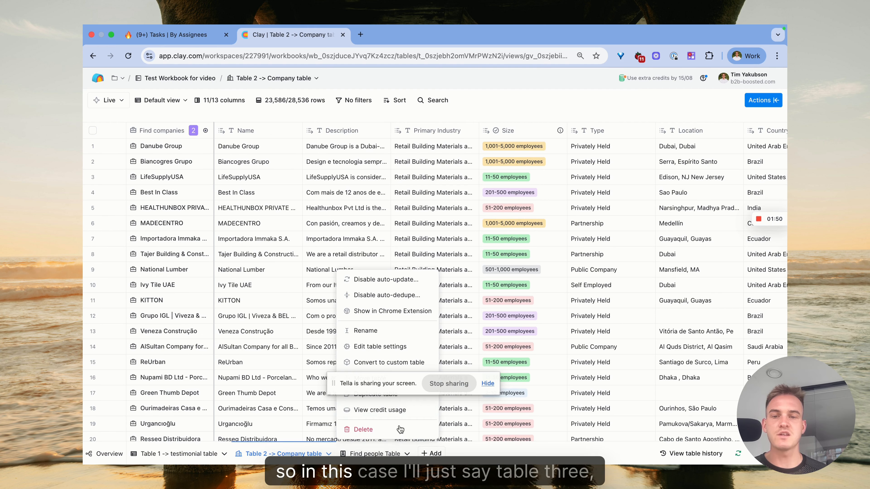
click(389, 330)
text(Table 32)
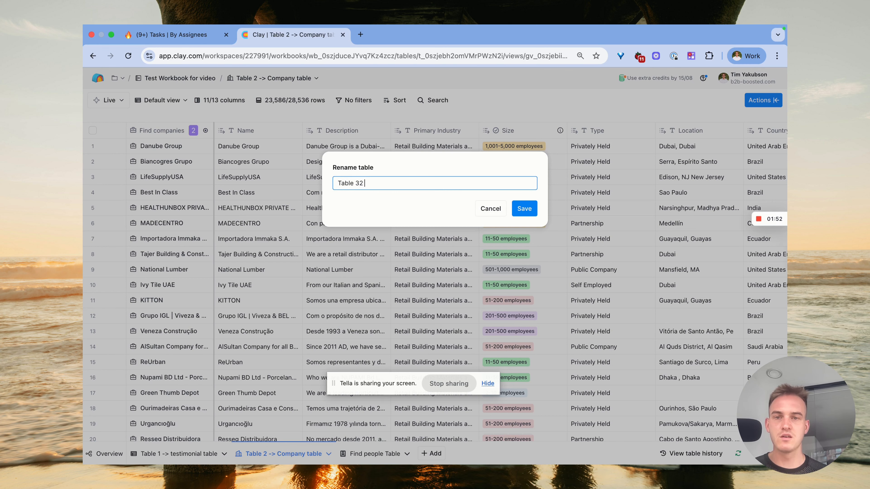
text(-> Find people)
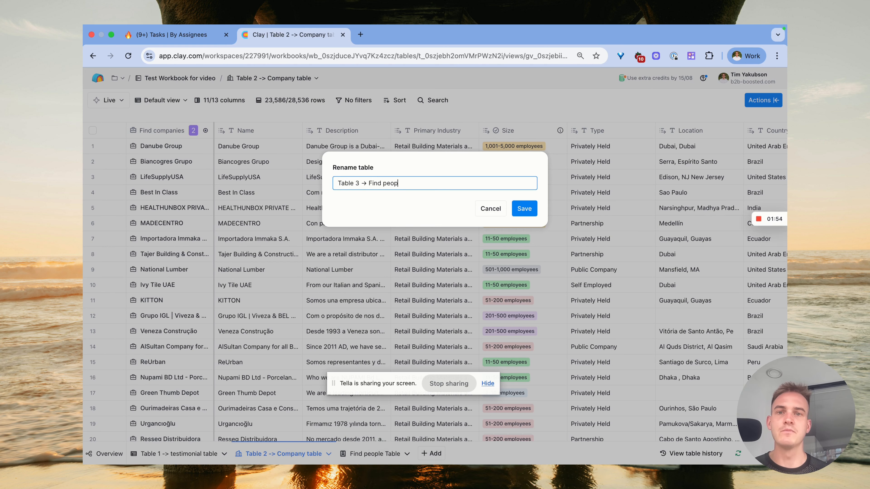
click(525, 208)
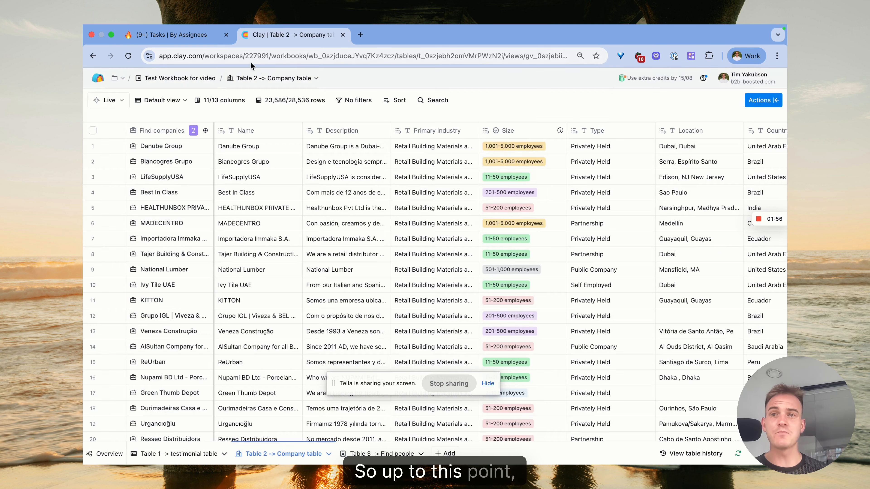
Switch to the Notion checklist and review the completed and remaining items.
click(204, 42)
scroll(406, 245, up, 3)
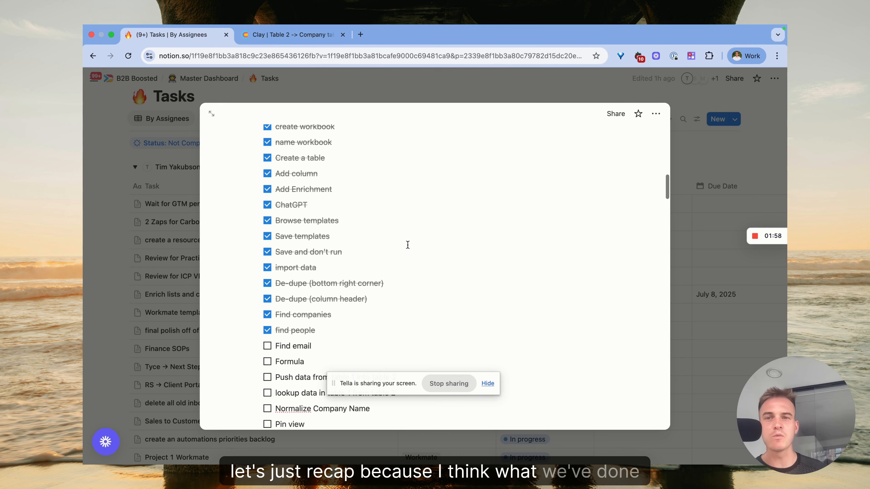
scroll(408, 245, down, 1)
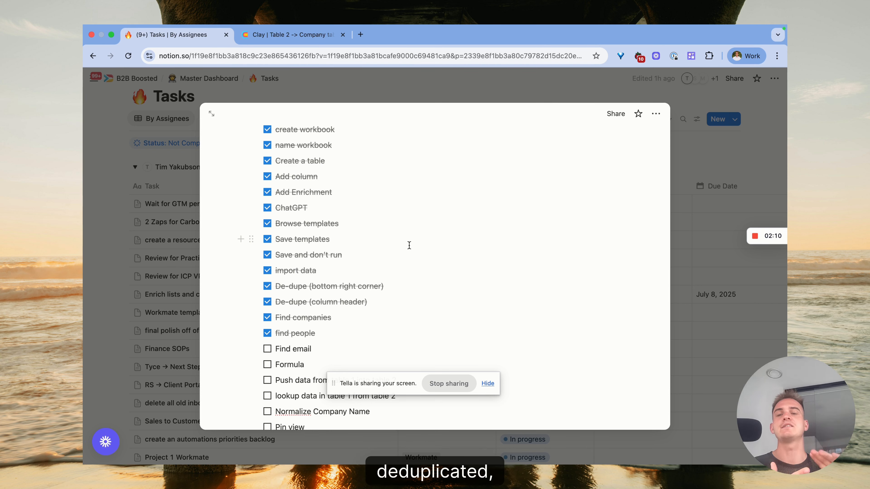
scroll(267, 313, down, 3)
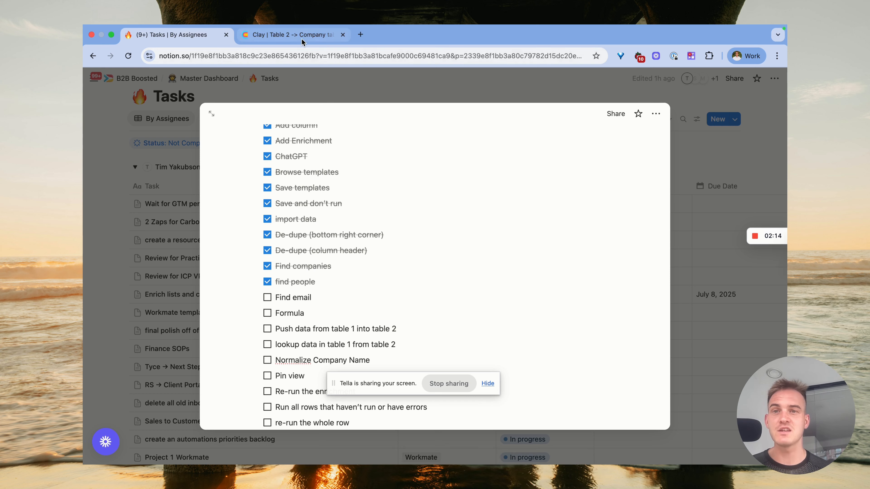
Switch to Clay and open the Person Work Email enrichment setup for the "Table 3 -> Find people" table.
click(291, 35)
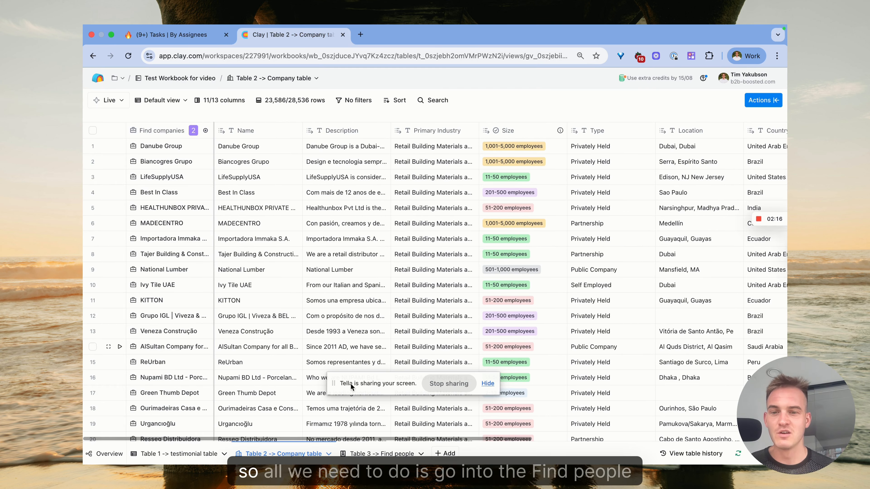
click(379, 454)
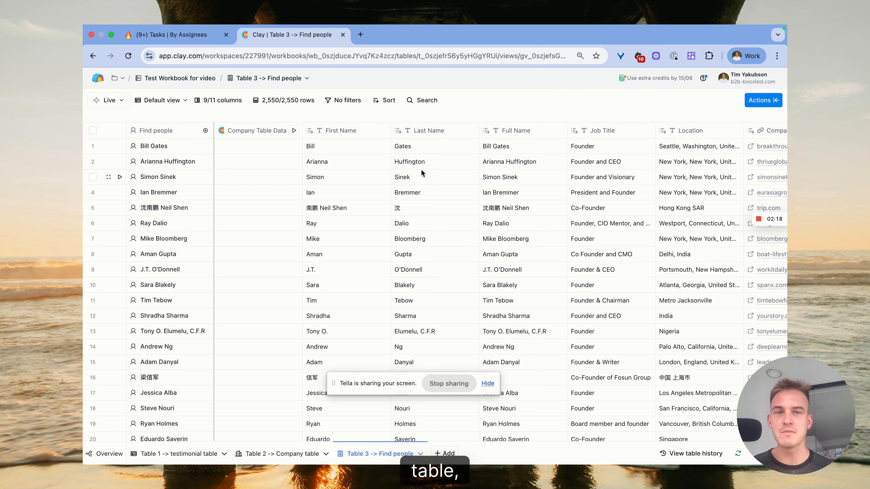
click(771, 102)
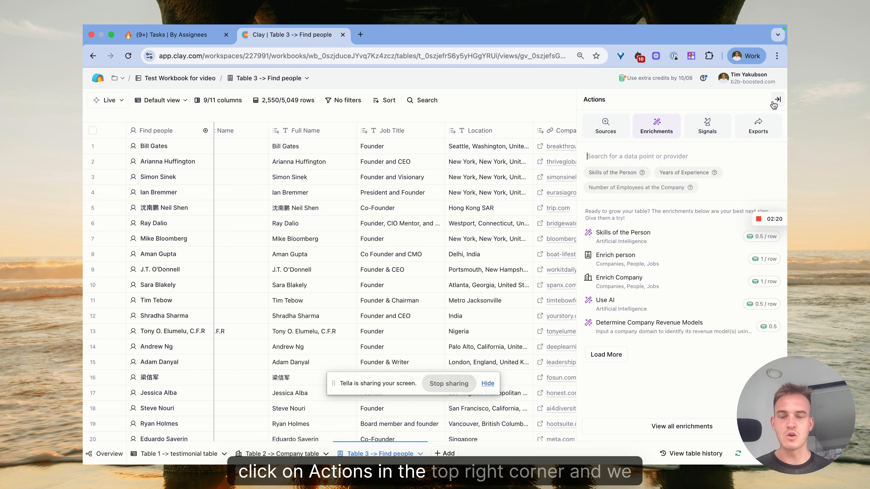
text(work email)
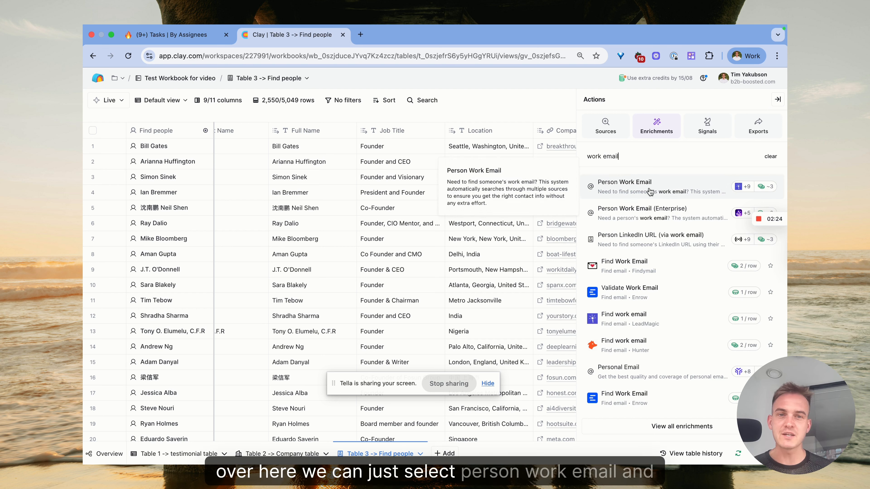
click(653, 193)
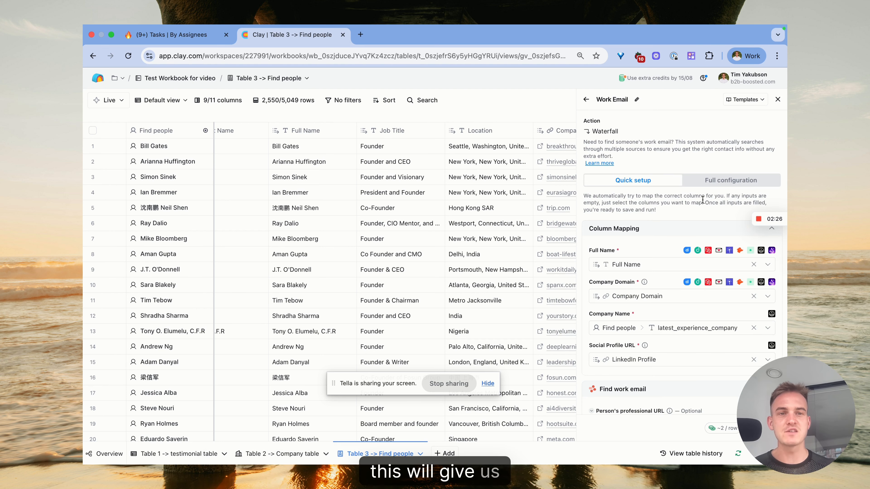
Map the Work Email enrichment's Full Name input to the Full Name column.
scroll(661, 195, down, 3)
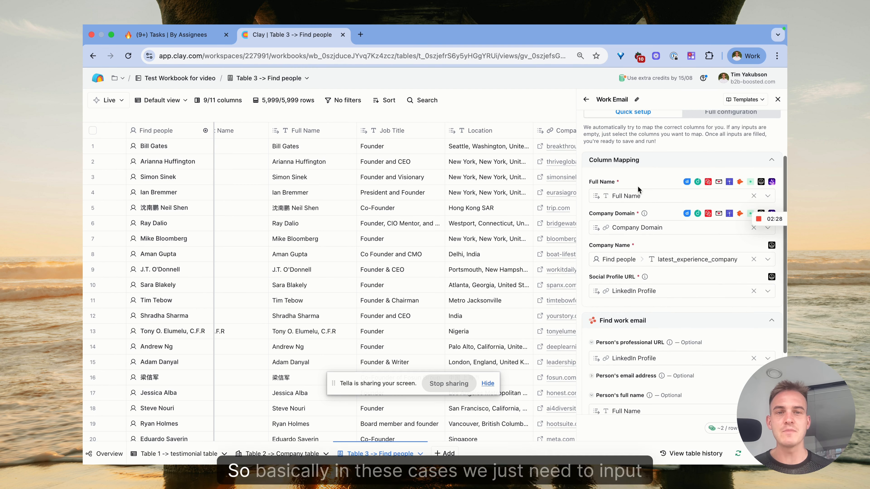
mouse_move(635, 199)
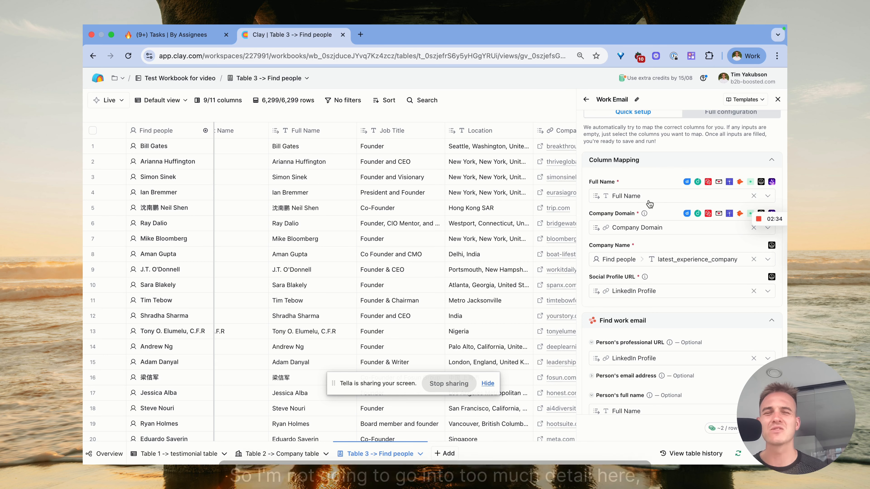
scroll(650, 206, down, 3)
scroll(650, 203, up, 3)
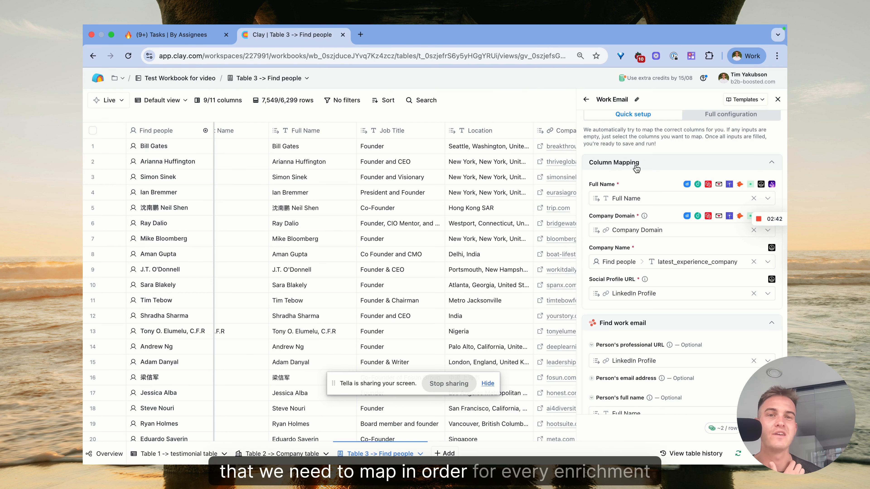
click(632, 198)
text(full)
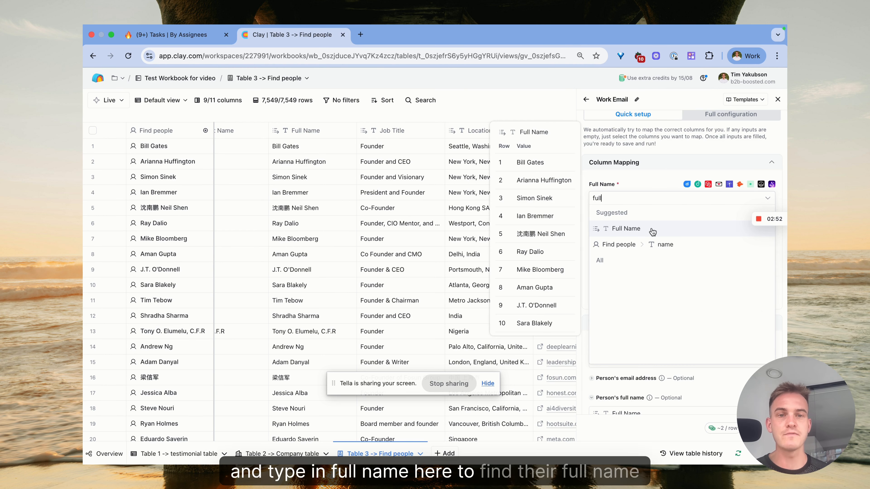
click(626, 228)
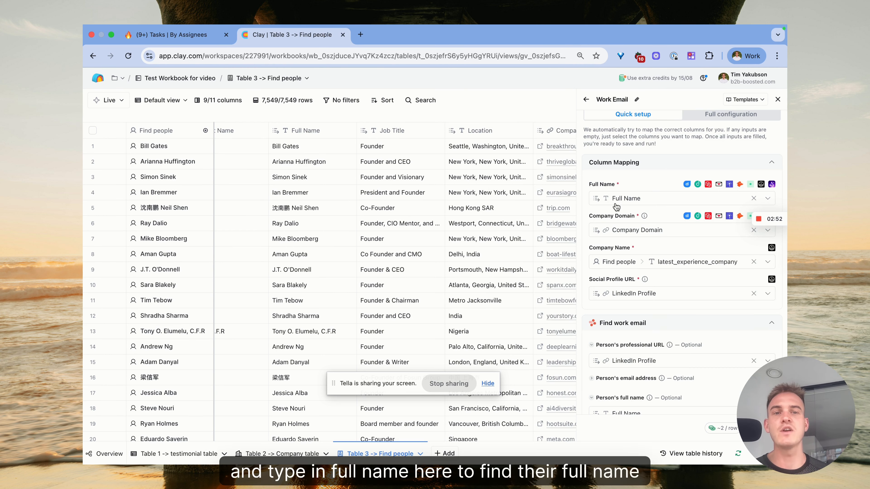
Switch the Work Email enrichment to full configuration, review its waterfall sequence, and save it without running.
scroll(655, 284, down, 3)
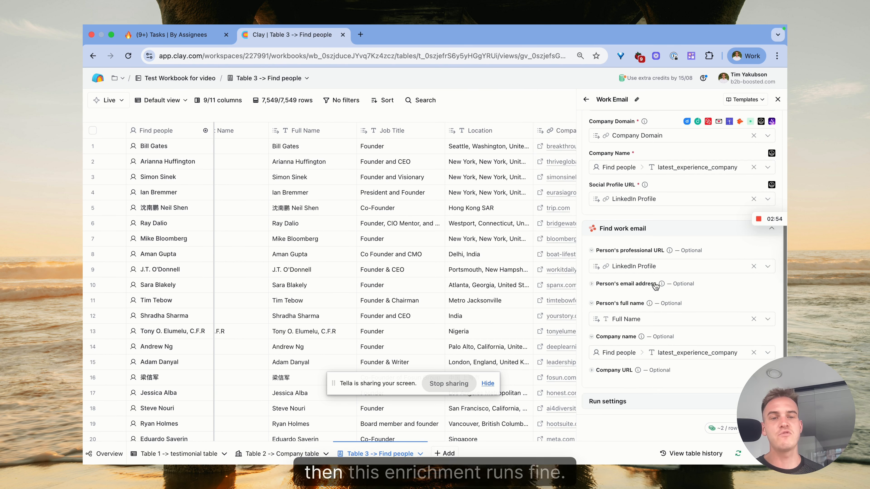
scroll(665, 254, up, 5)
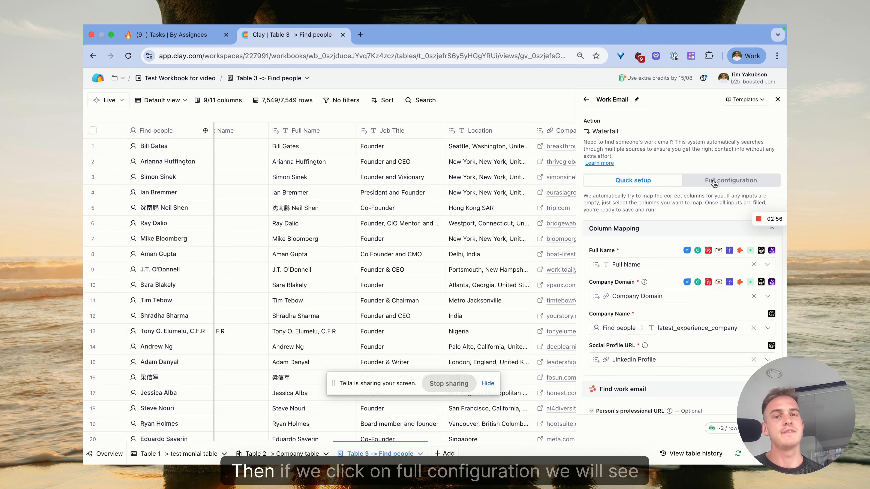
click(726, 184)
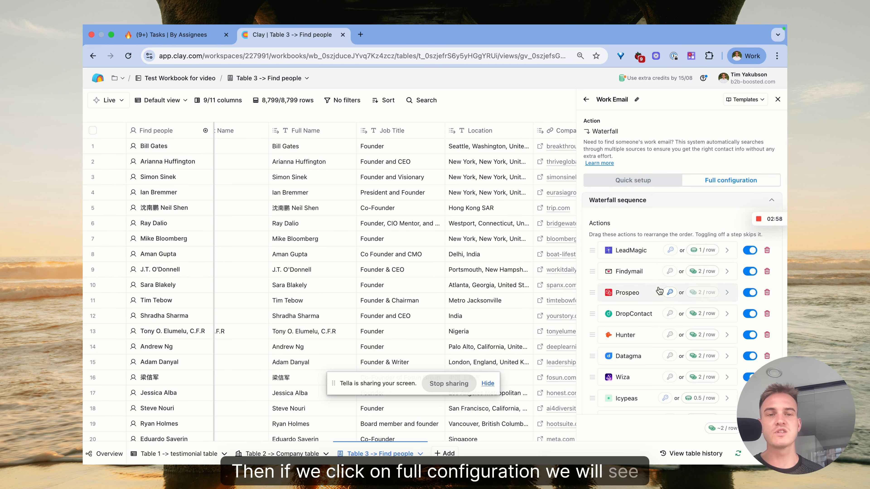
scroll(658, 285, down, 3)
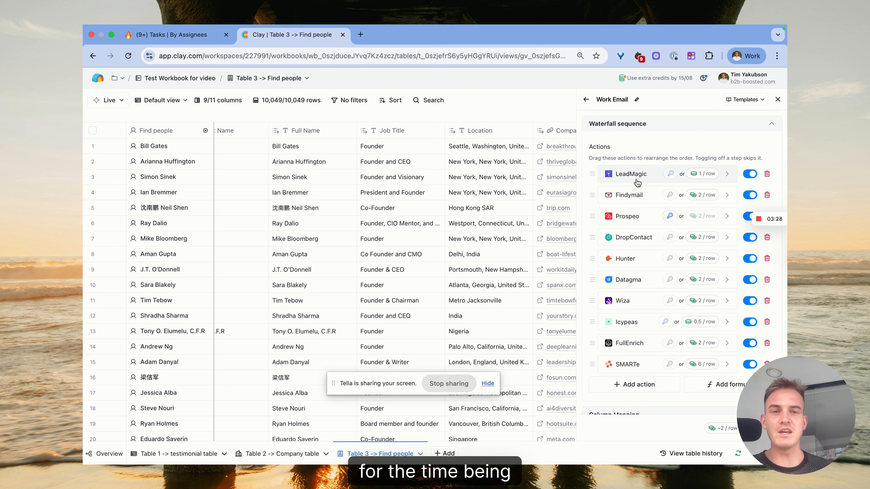
scroll(718, 165, down, 3)
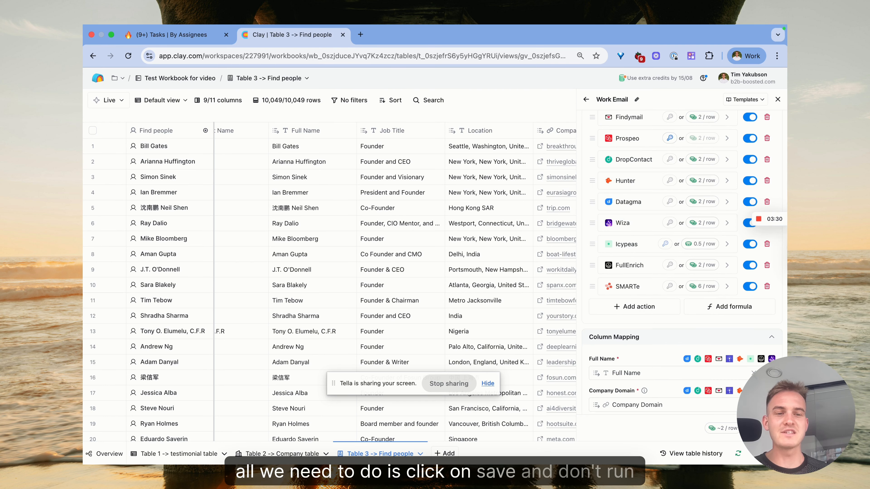
click(763, 428)
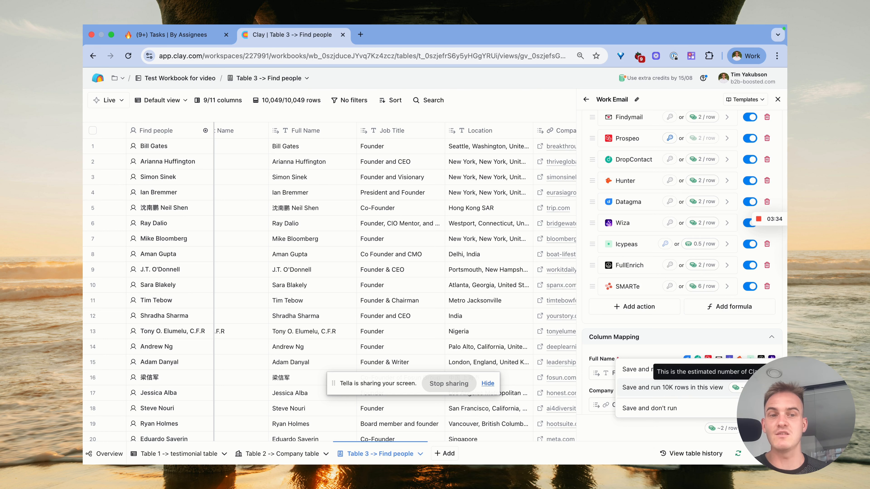
click(681, 406)
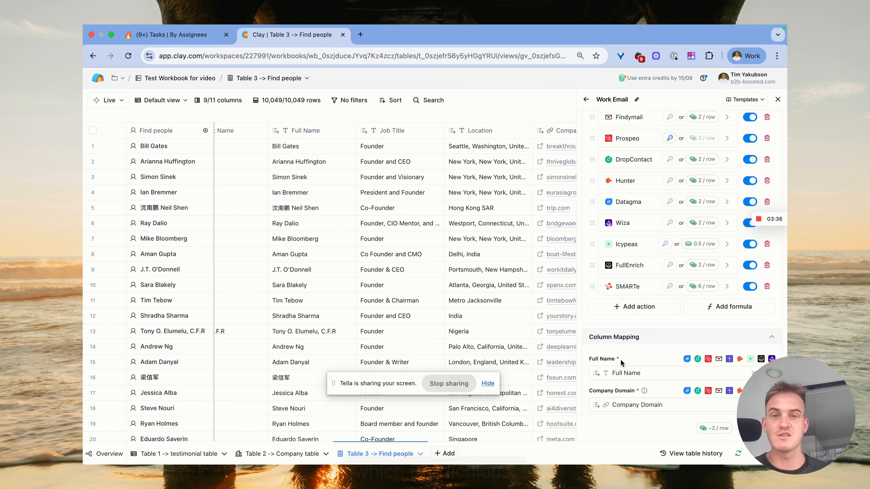
Run the work email waterfall for rows 1 and 3 only.
scroll(455, 311, right, 10)
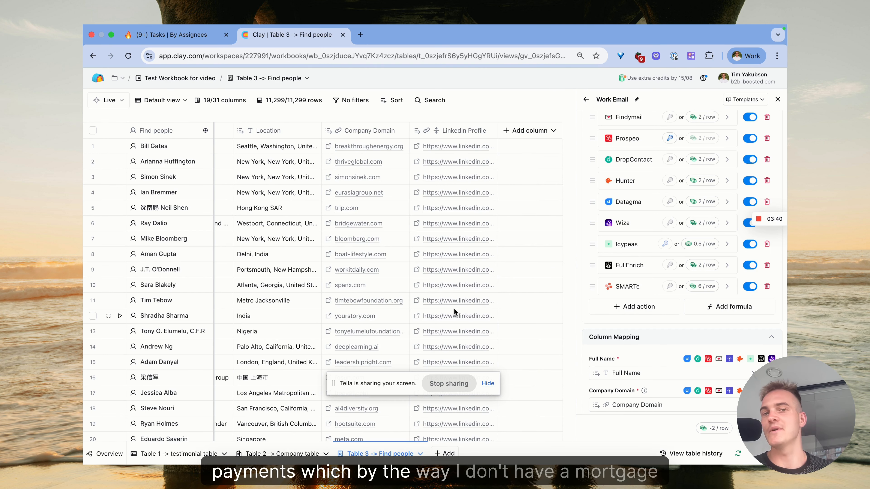
scroll(527, 289, right, 5)
scroll(527, 289, right, 3)
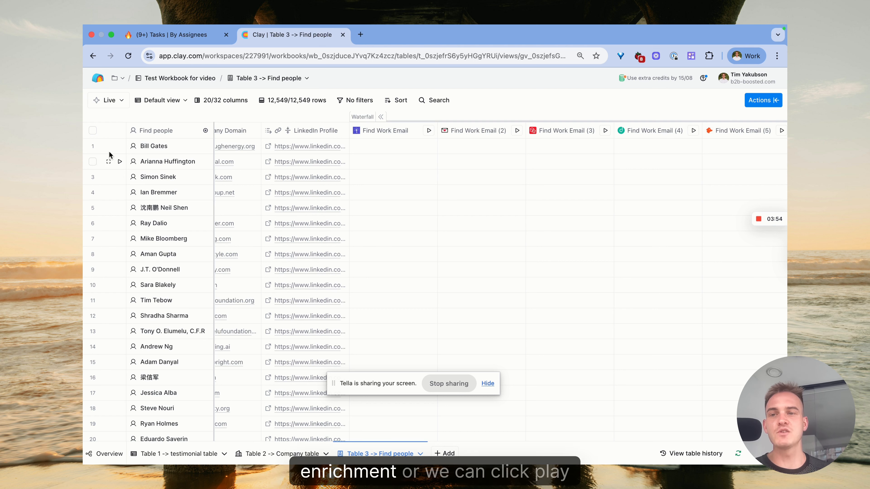
click(119, 148)
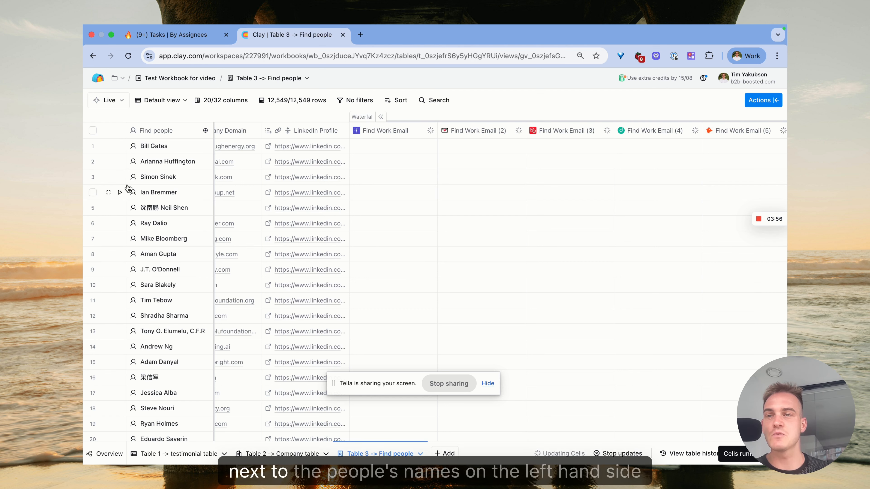
click(120, 178)
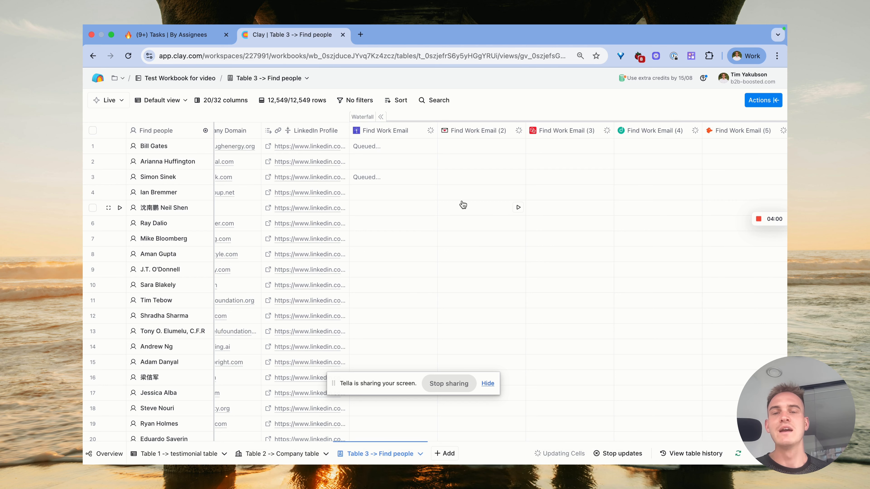
Examine the waterfall results for each email provider through to the final Work Email column.
scroll(463, 205, right, 2)
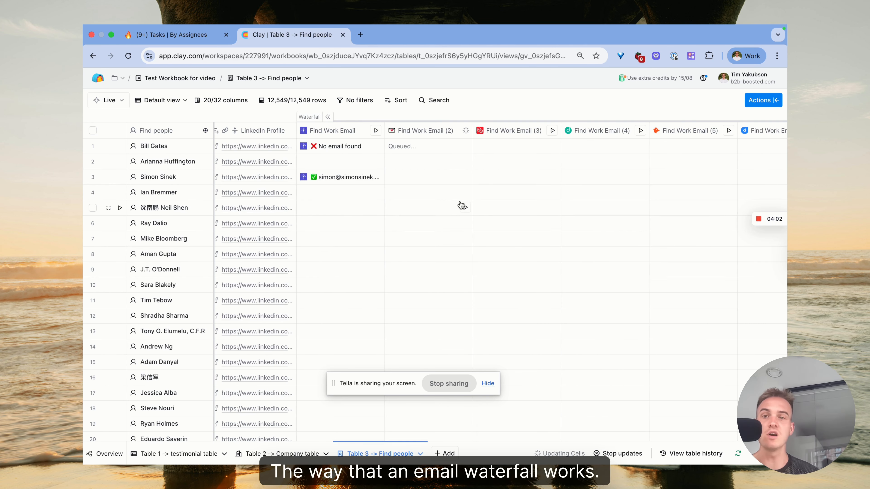
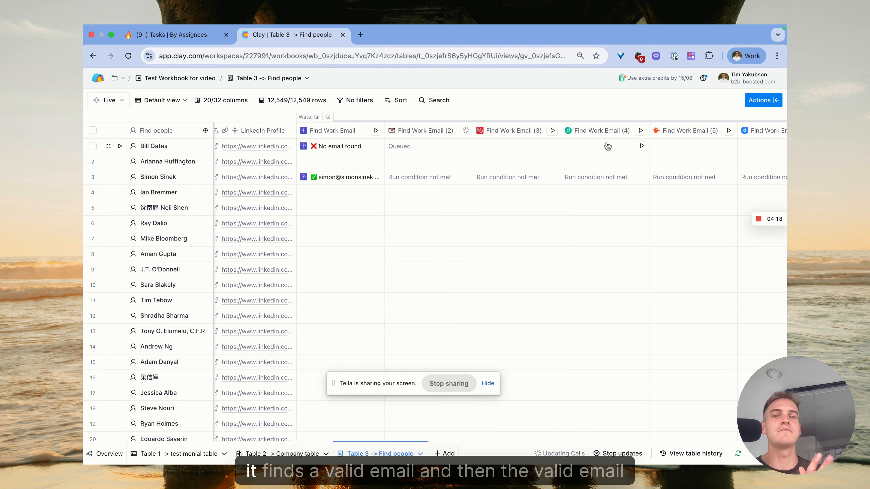
scroll(488, 183, right, 15)
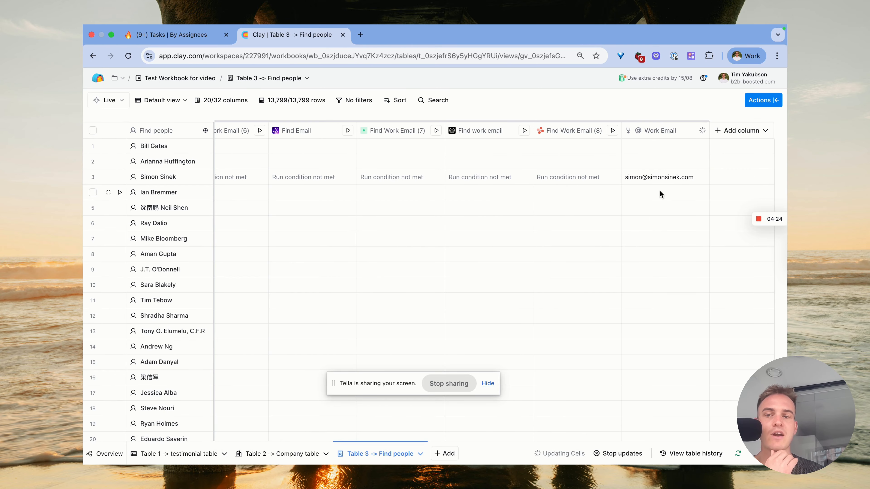
scroll(661, 194, left, 15)
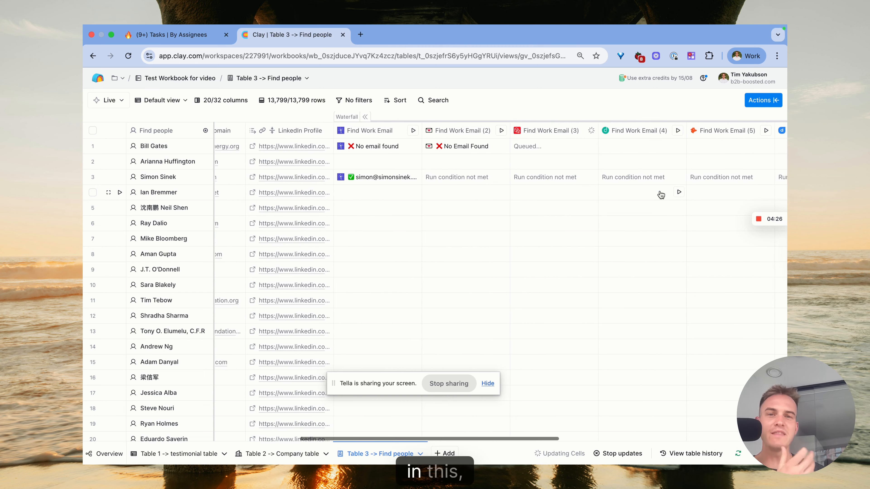
scroll(662, 195, right, 5)
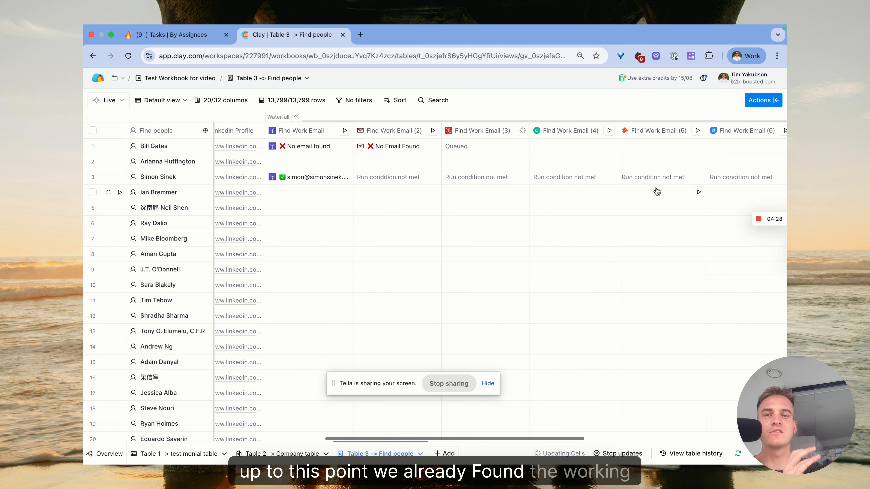
scroll(657, 192, right, 15)
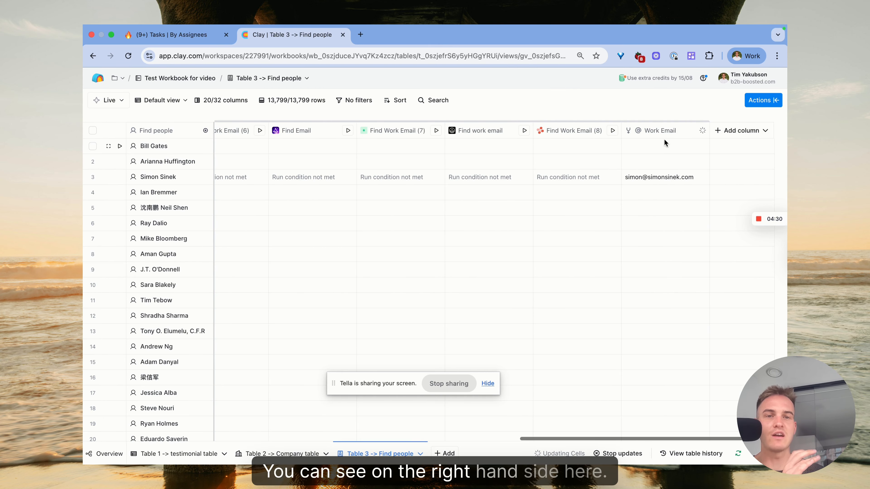
Rename the Work Email column as "Final found email yes!!!".
click(663, 132)
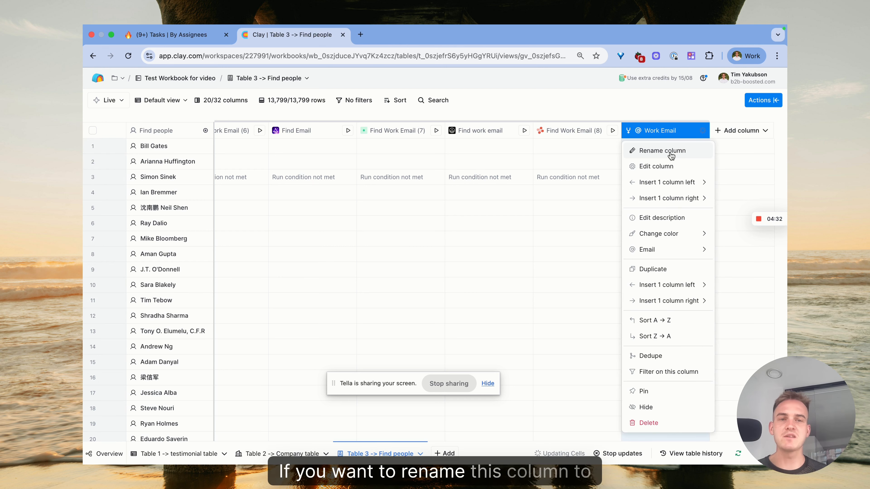
click(671, 152)
text(Final found email)
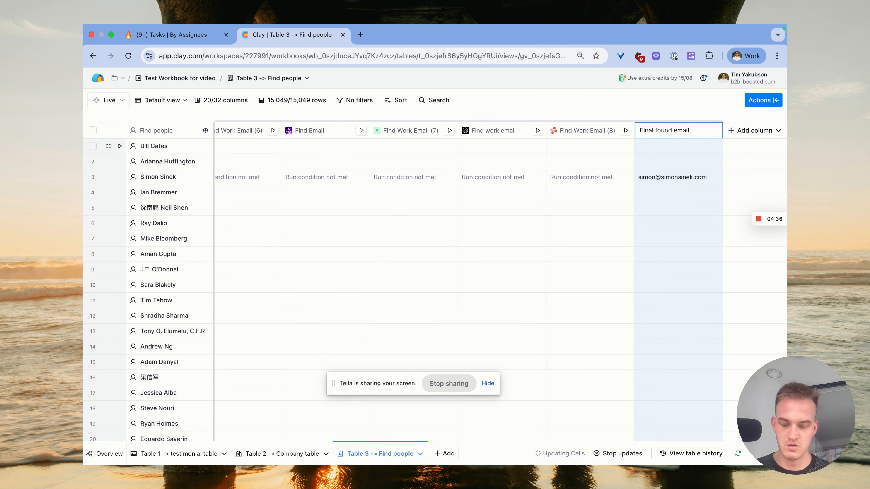
text( yes!!!)
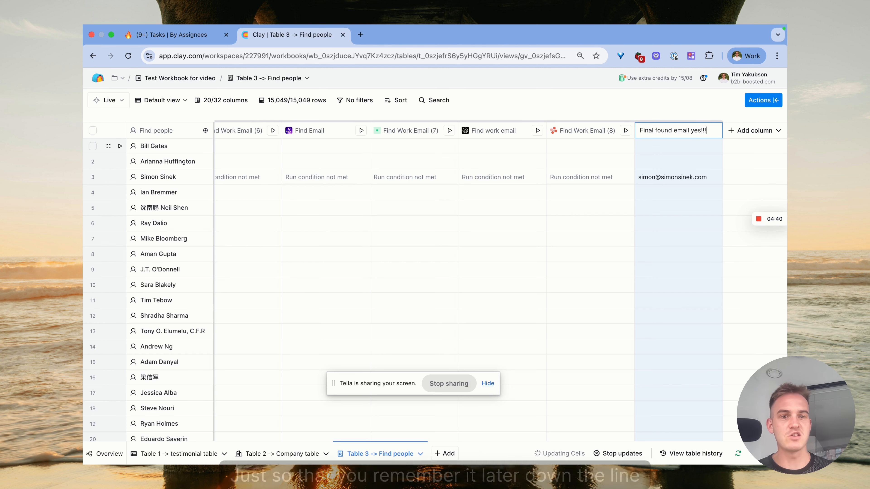
key(Escape)
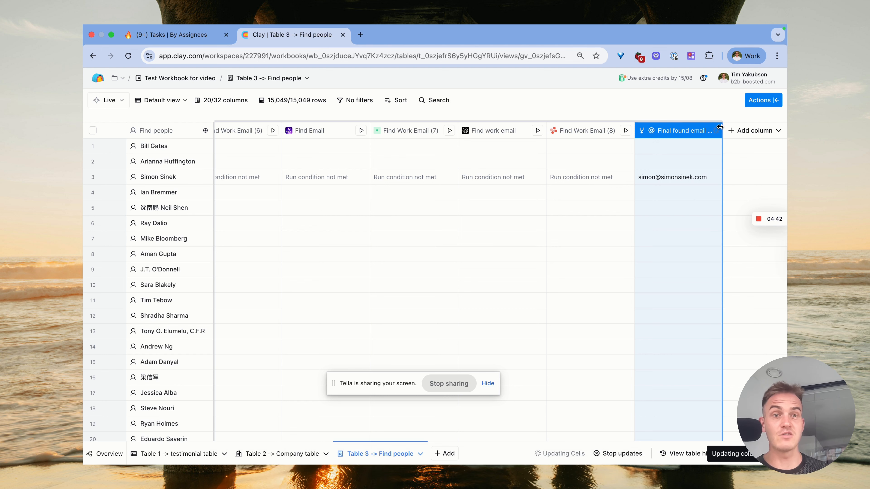
Switch to the Notion checklist and mark "Find email" as done.
click(149, 39)
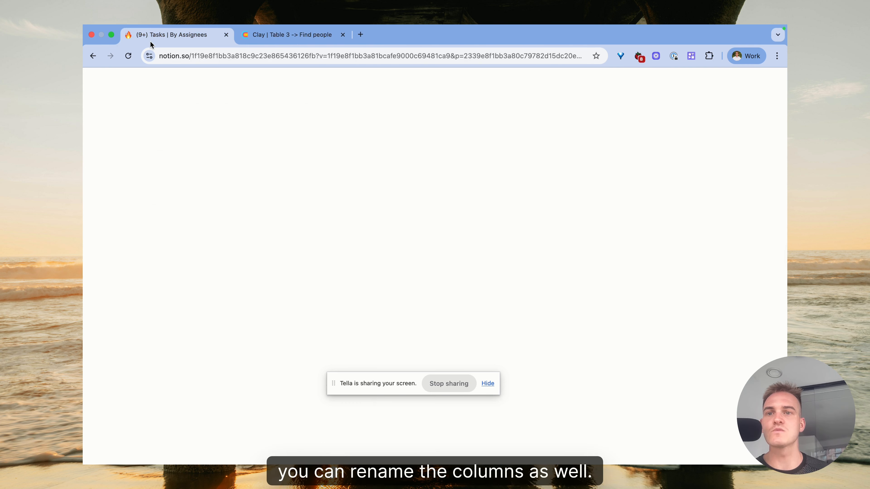
scroll(267, 261, down, 1)
click(268, 276)
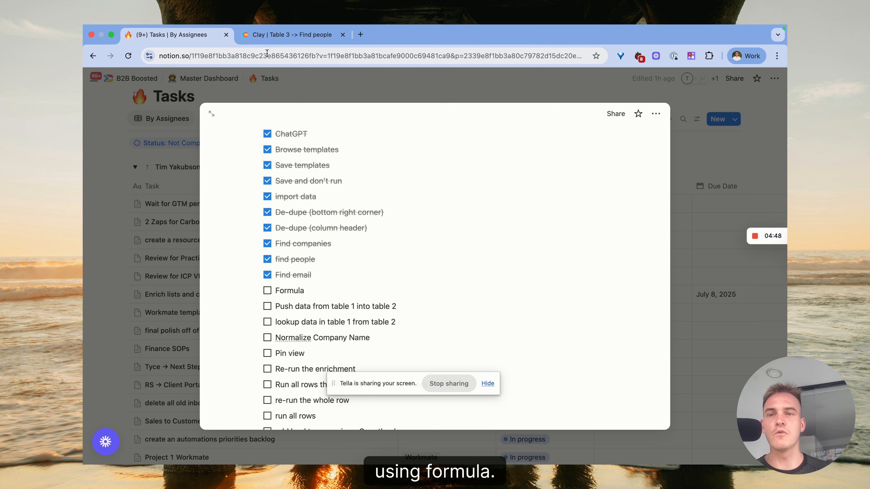
Switch to Clay and bring up the contact columns of the Find people table.
click(271, 36)
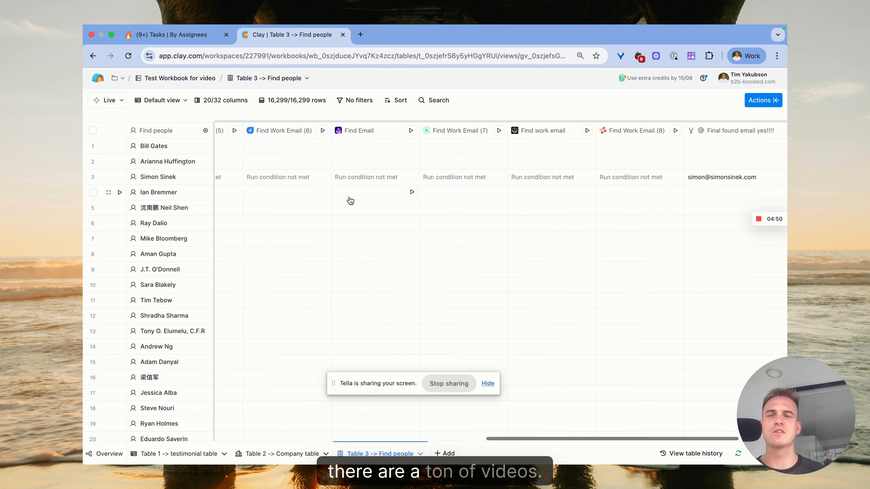
scroll(350, 201, left, 10)
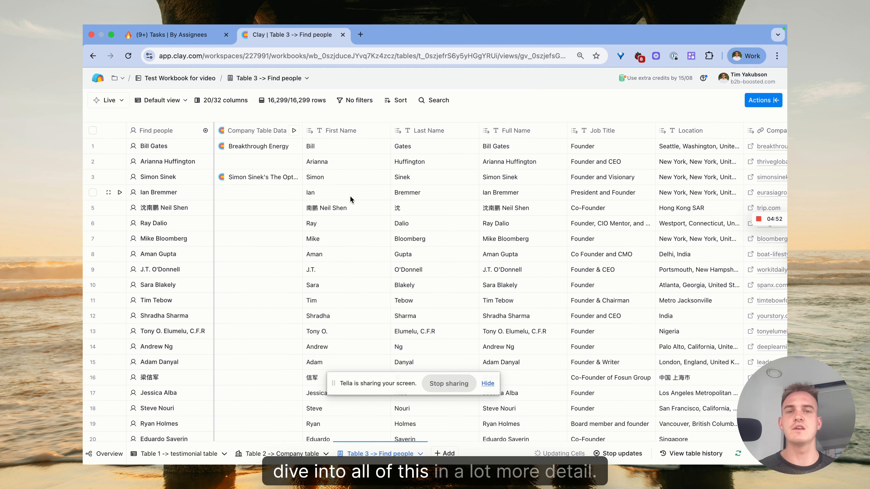
scroll(350, 195, right, 10)
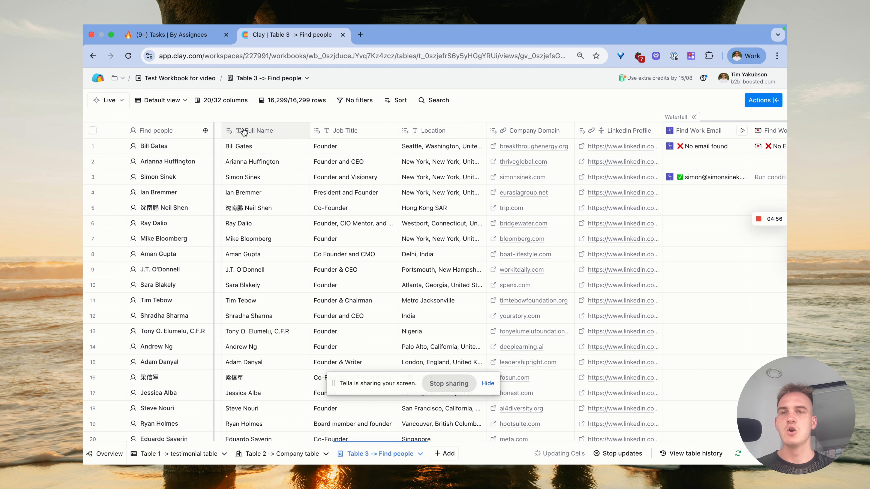
click(262, 133)
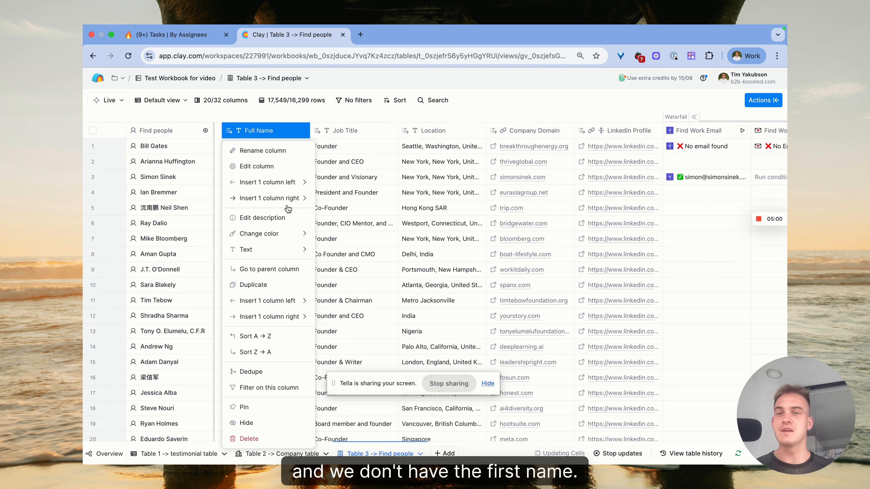
mouse_move(287, 206)
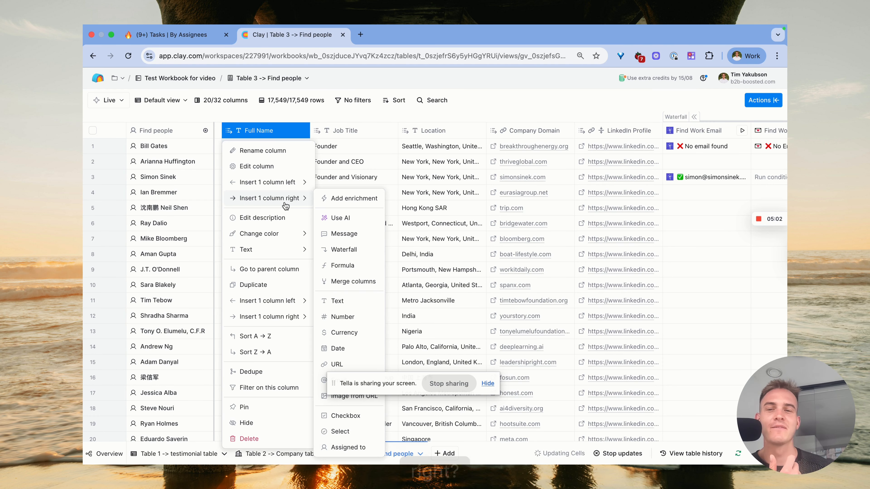
click(497, 104)
Start a new formula column at the end of the Find people table.
scroll(502, 200, right, 20)
click(753, 132)
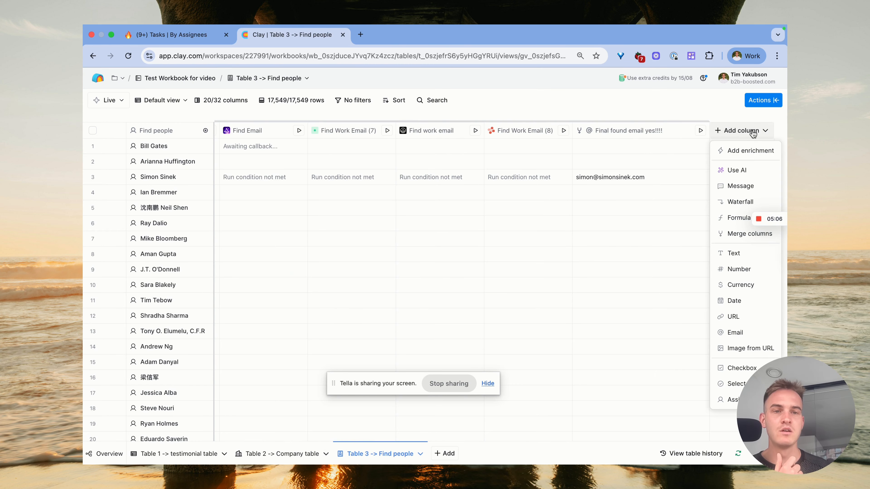
click(729, 223)
Generate a formula from the prompt "grab the first word from" plus the Full Name column, and save it.
click(312, 191)
text(gr)
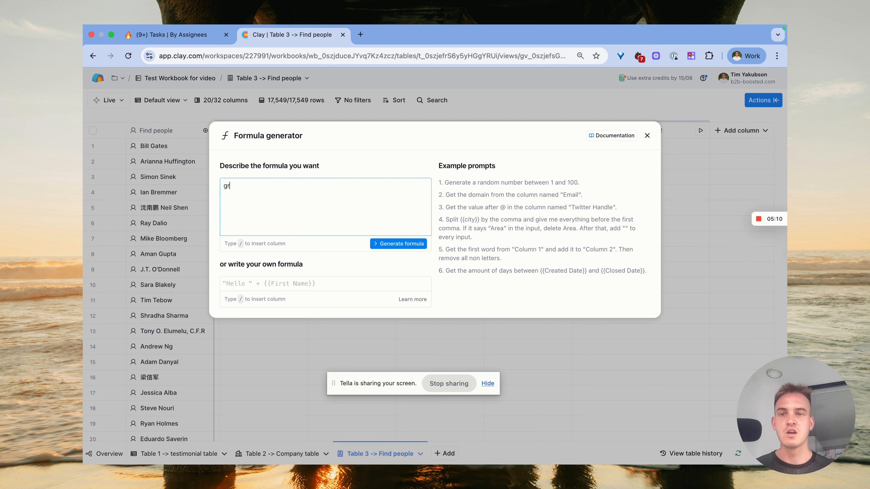
text(ab the first word)
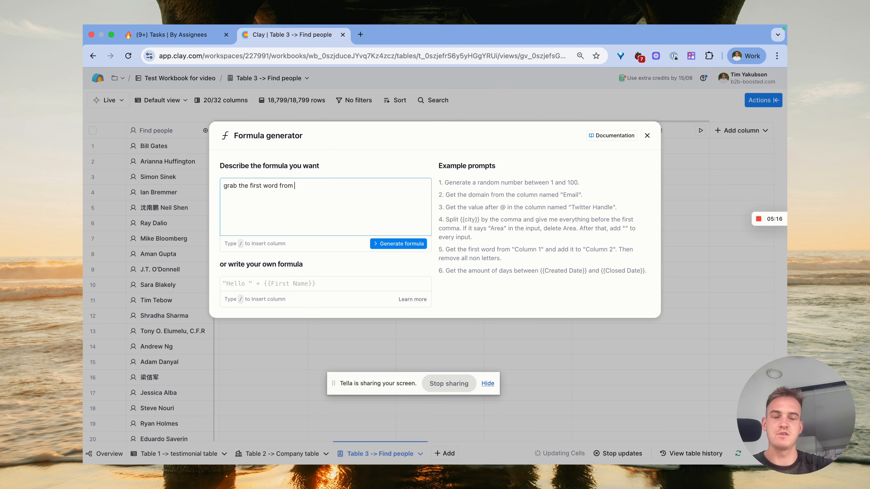
text(from /)
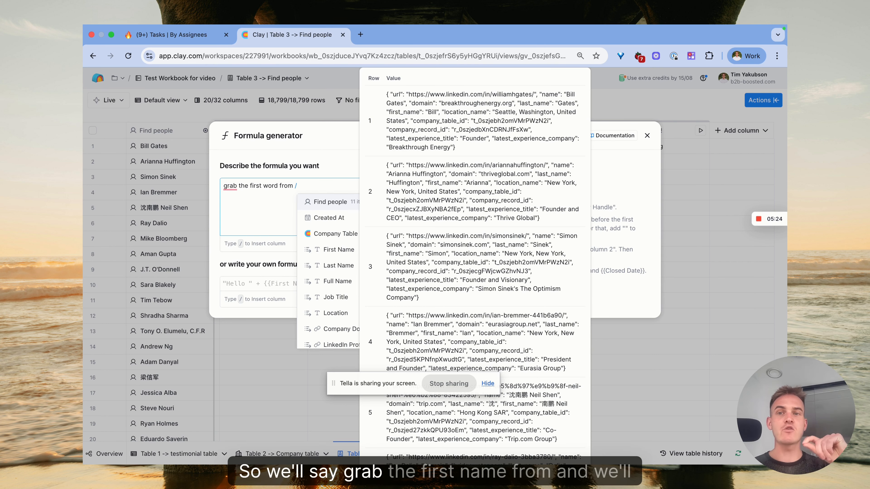
text(full)
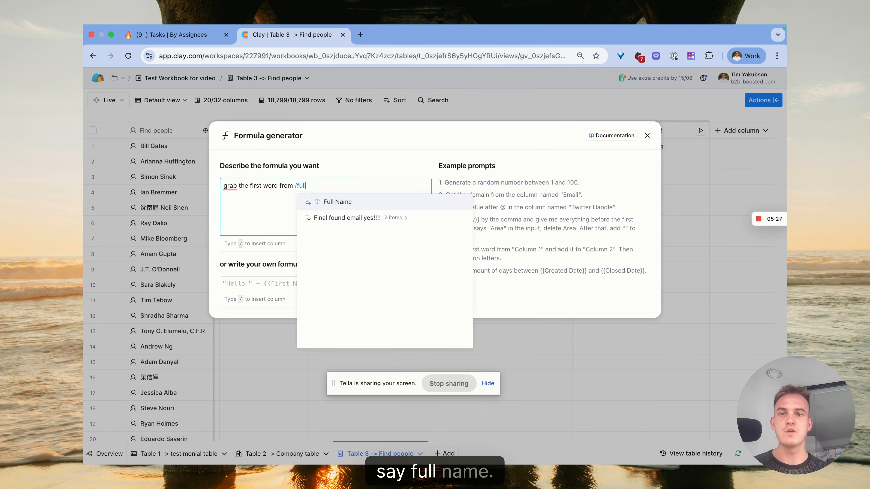
key(Return)
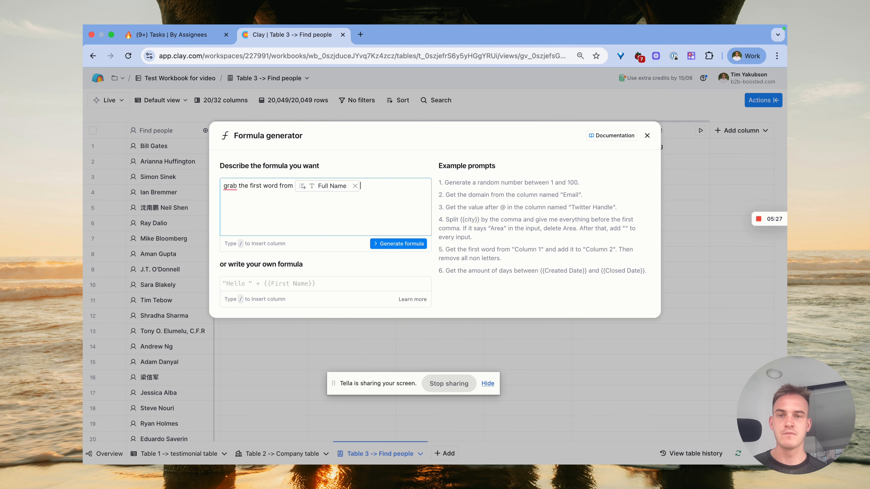
click(406, 243)
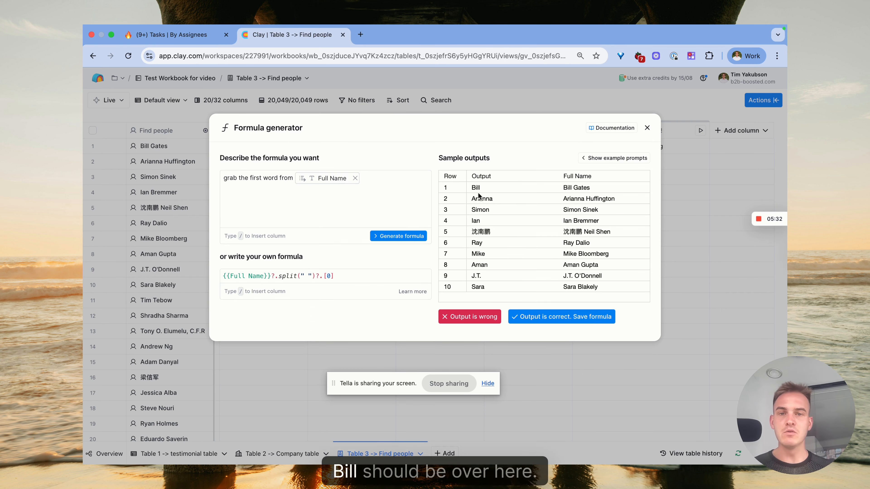
click(527, 317)
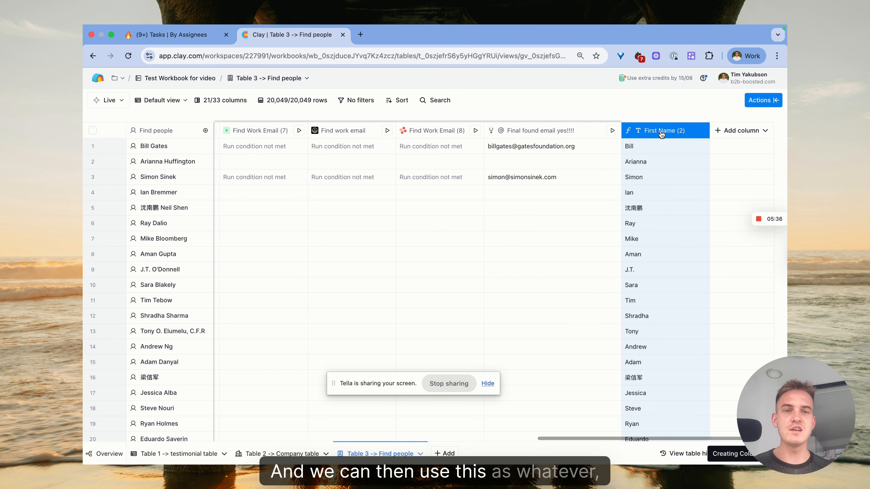
Rename the new formula column to "Real First Name".
double_click(662, 134)
text(B)
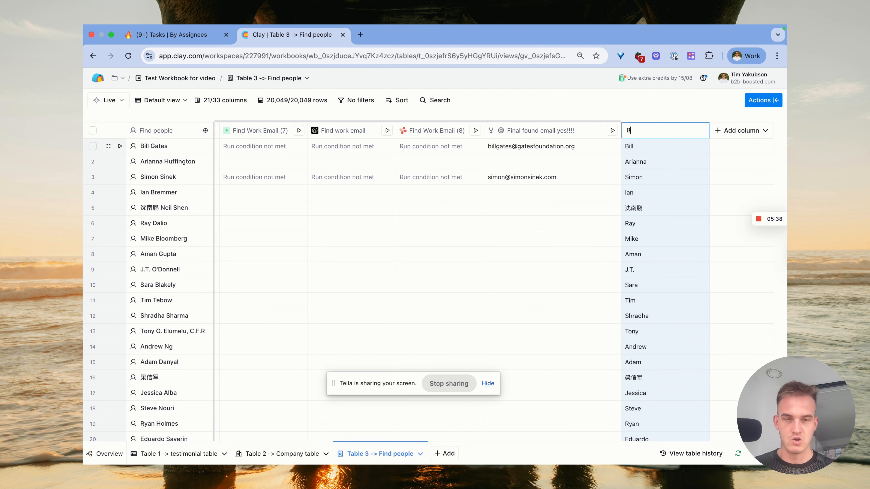
text(iReal Firs)
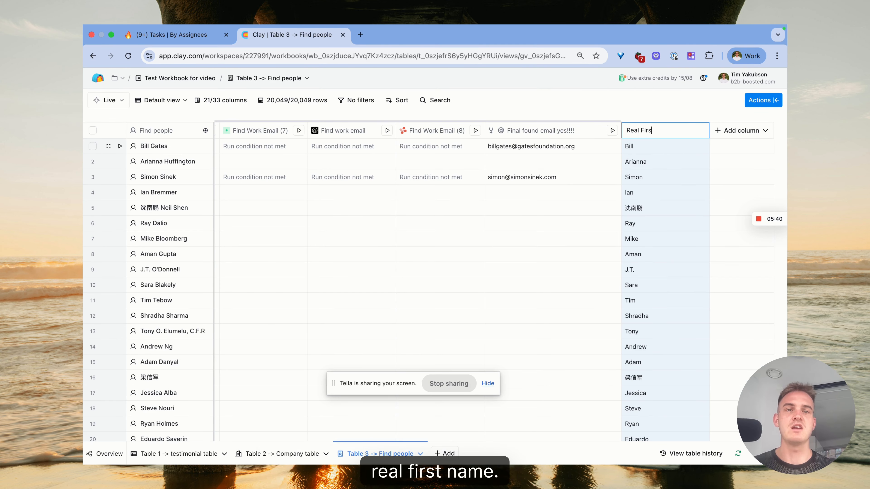
text(t Name)
key(Return)
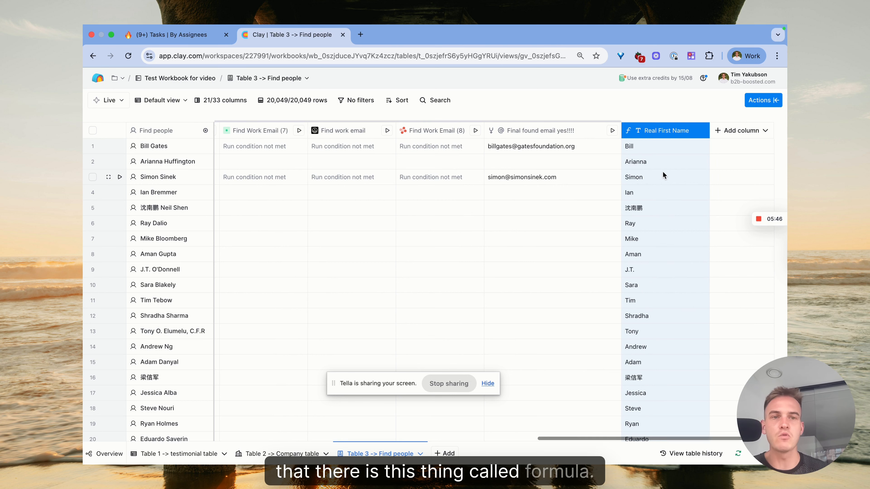
Look through the table's columns and examine the Find people cell details of the first row.
scroll(687, 171, left, 10)
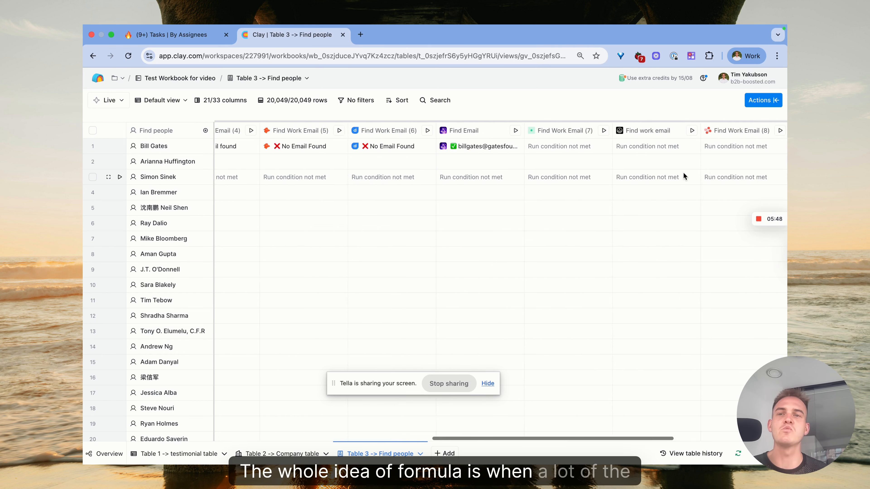
scroll(682, 175, left, 15)
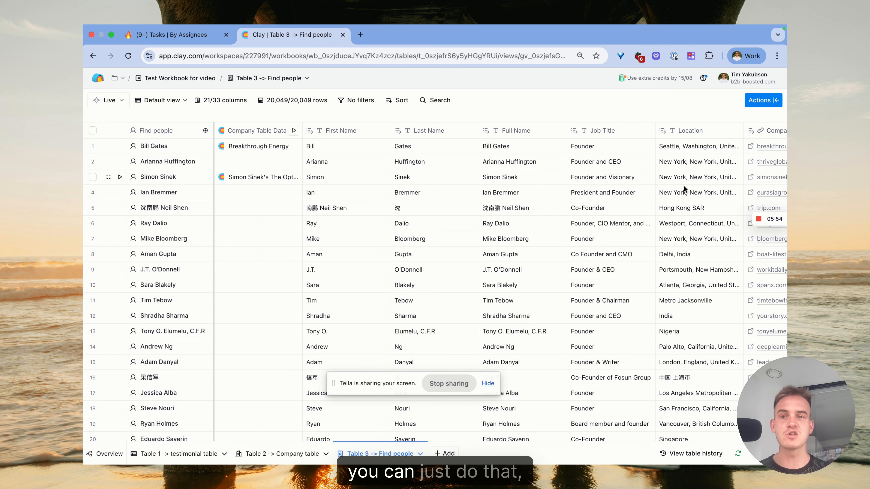
scroll(512, 224, right, 15)
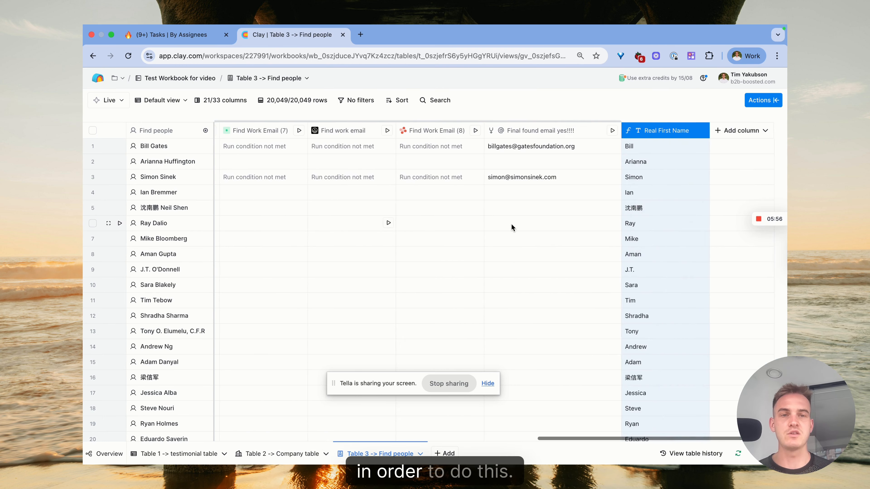
scroll(512, 225, left, 10)
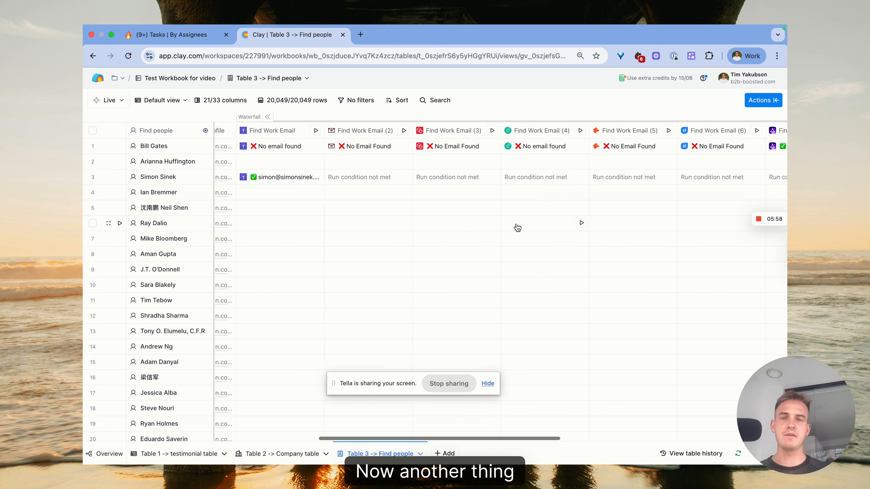
scroll(517, 228, left, 15)
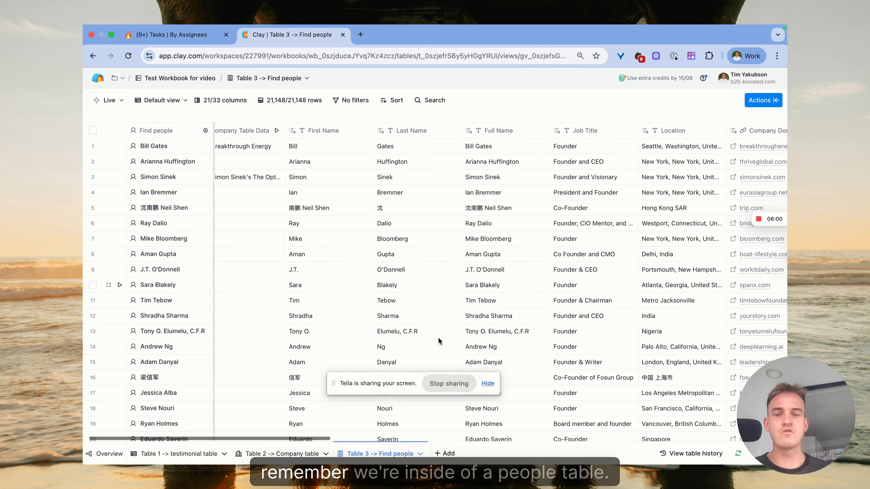
scroll(373, 271, left, 2)
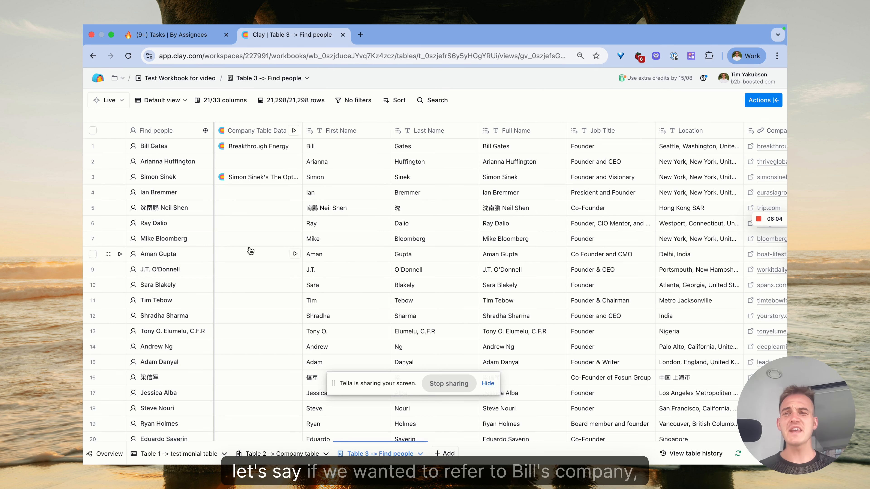
click(154, 148)
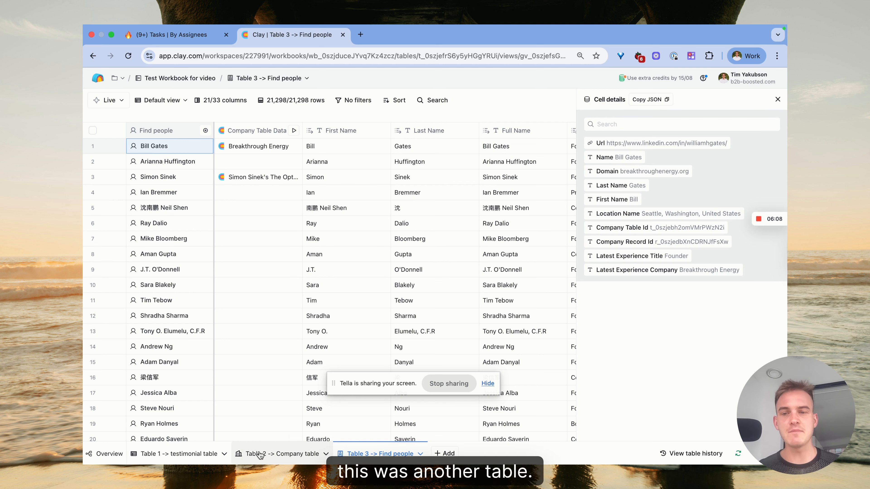
click(777, 99)
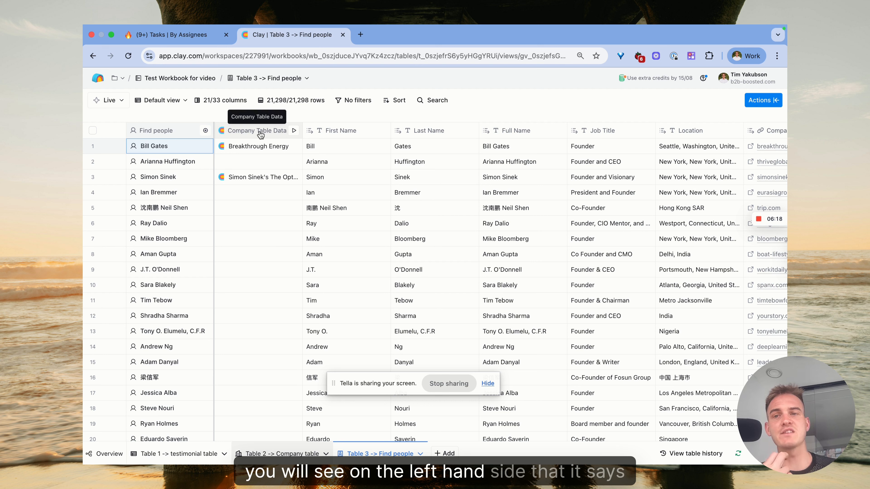
Run the Company Table Data lookup individually for rows 2, 4 and 5.
click(294, 132)
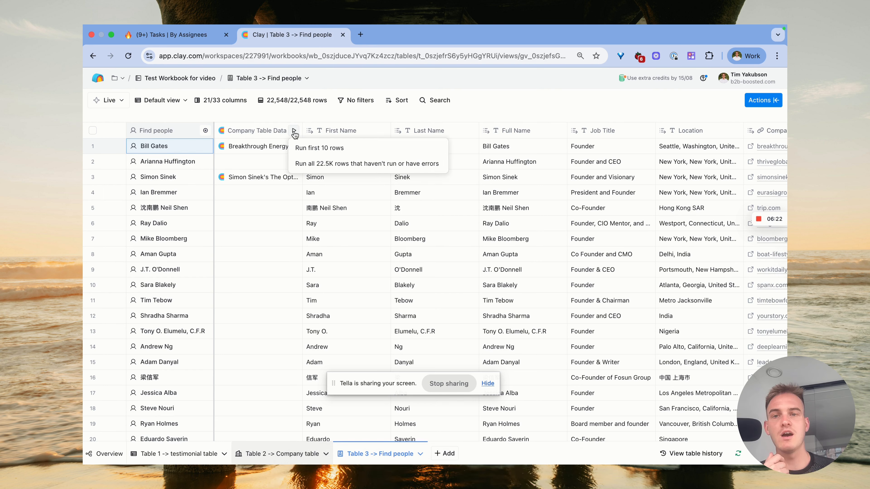
click(483, 115)
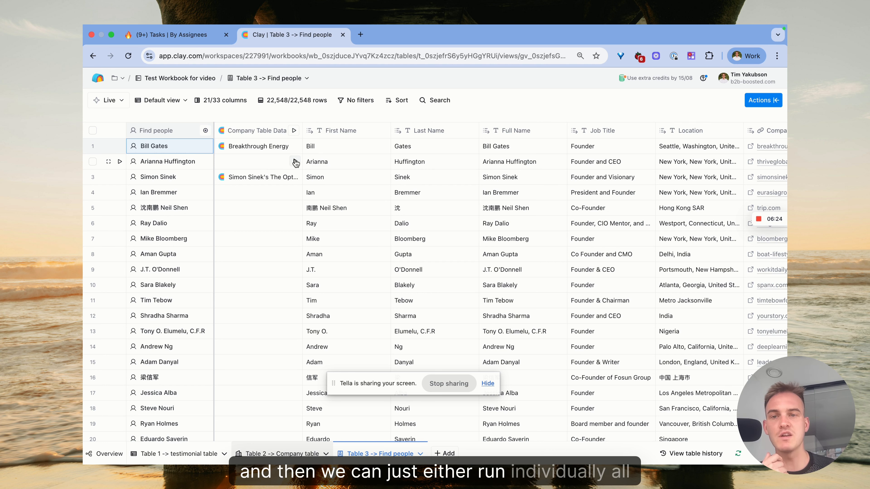
click(294, 162)
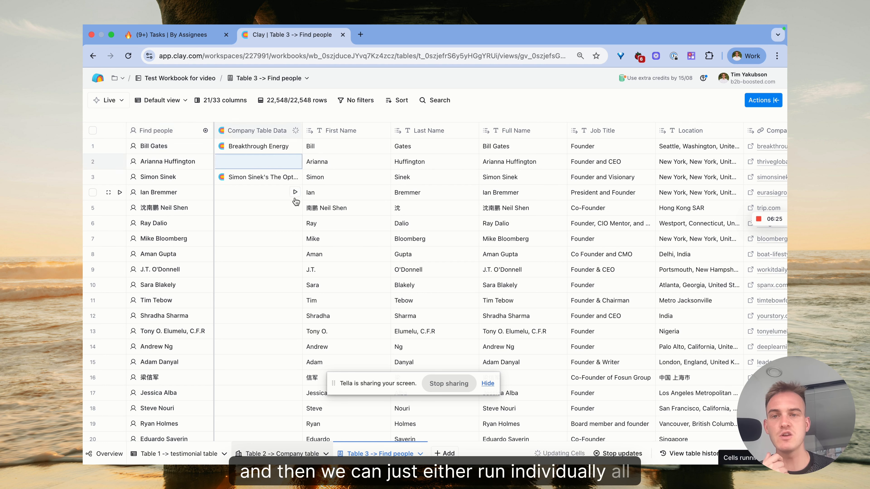
click(241, 129)
mouse_move(280, 281)
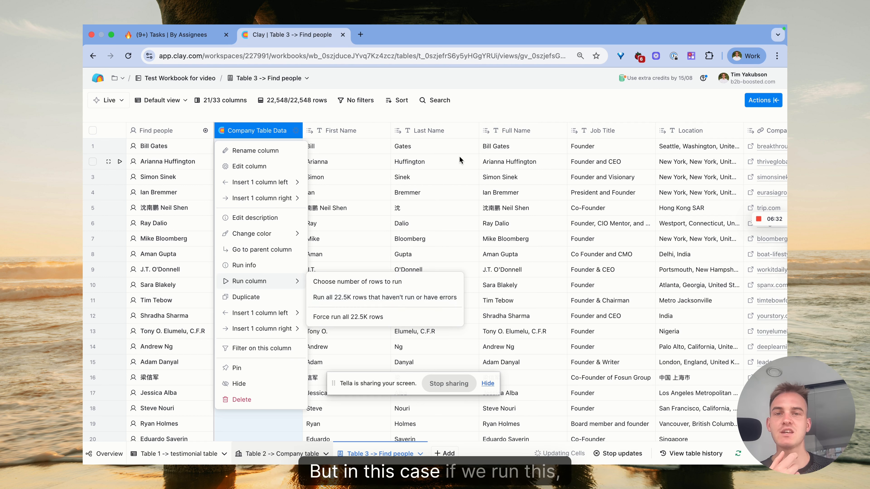
click(479, 103)
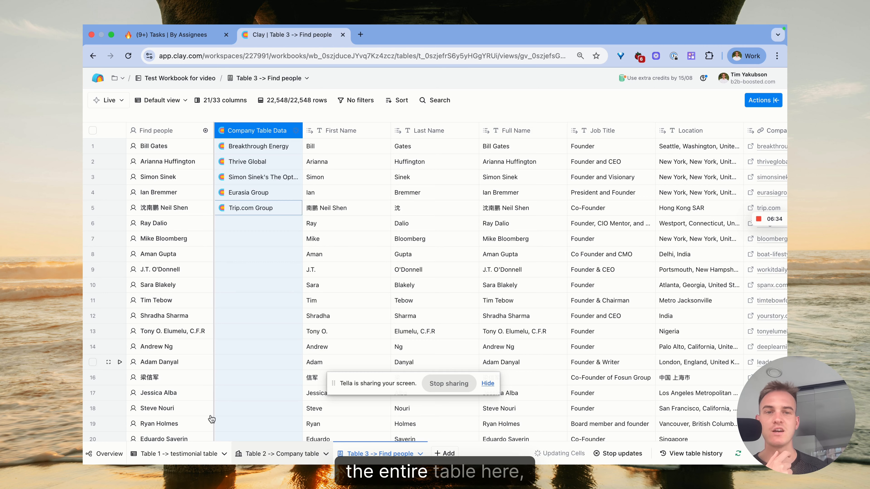
Open the cell details of the Breakthrough Energy entry in the Company Table Data column.
scroll(223, 311, right, 10)
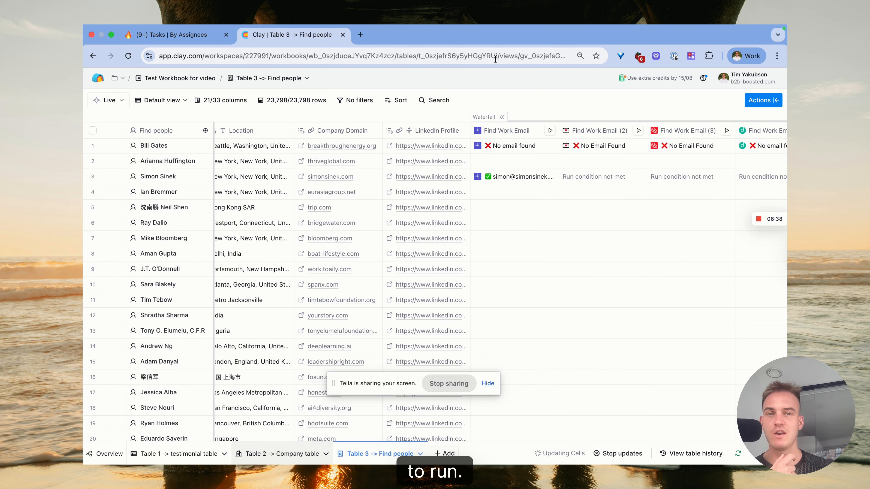
scroll(497, 262, left, 10)
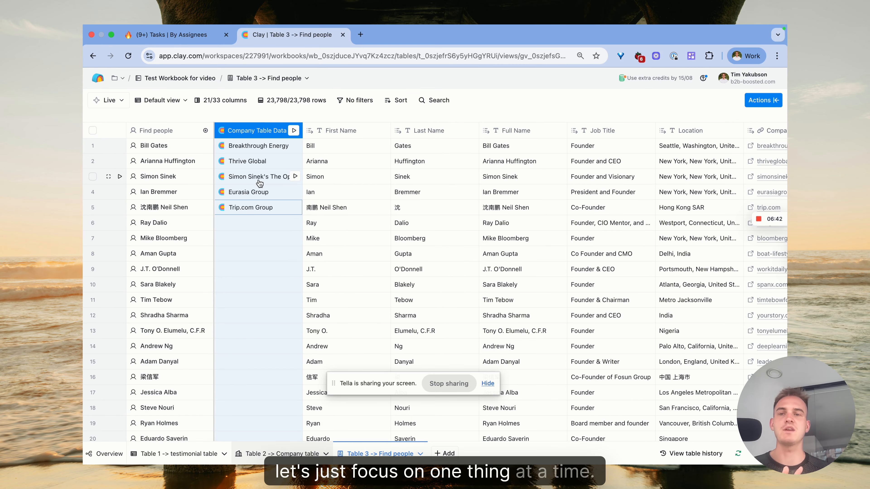
click(245, 148)
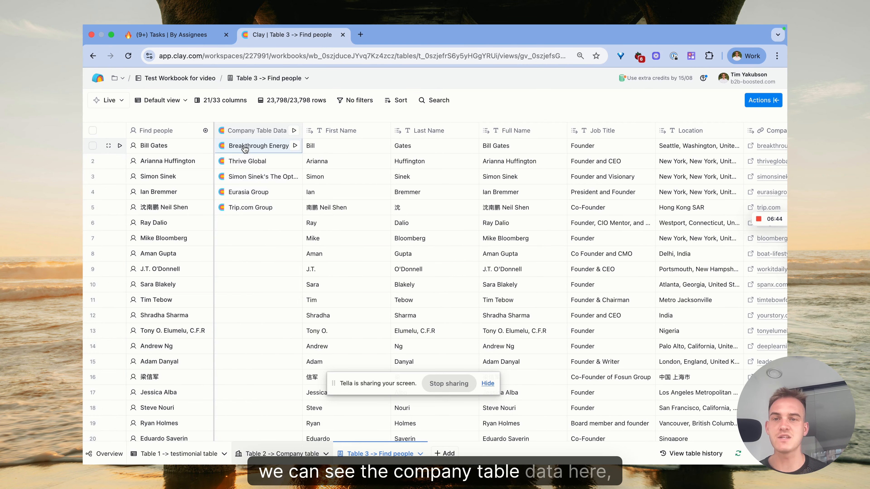
mouse_move(735, 220)
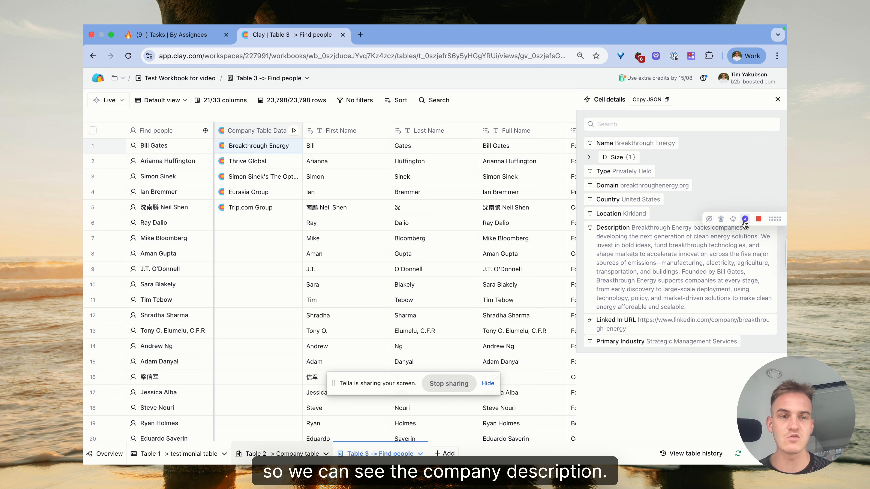
drag(775, 220, 775, 93)
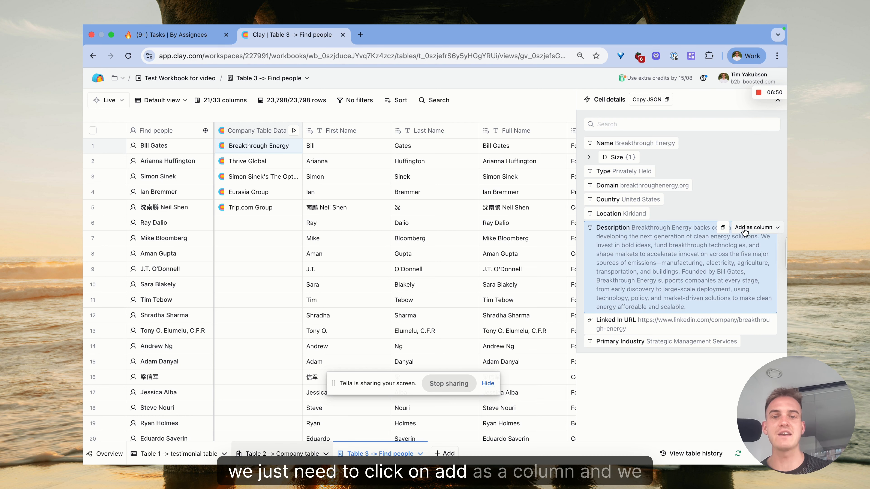
Add the Description field from the Breakthrough Energy cell details as a new column named "Company Description".
click(745, 231)
key(super+a)
key(BackSpace)
text(Comp)
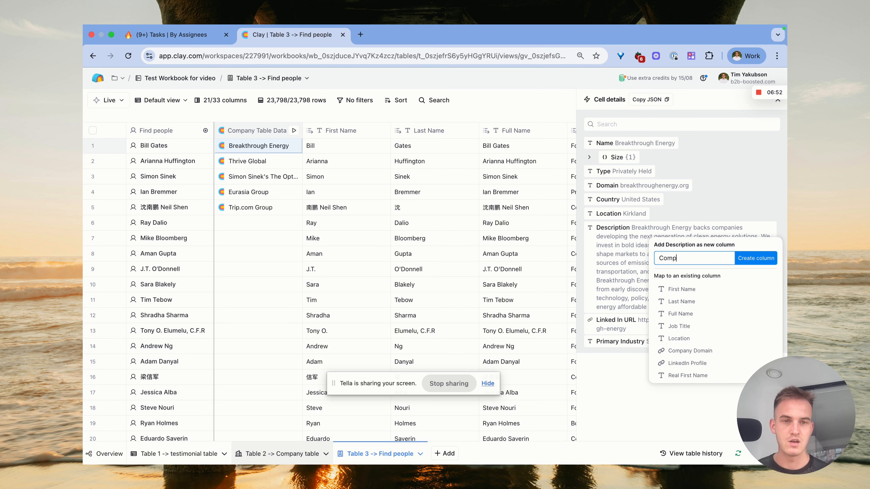
text(any Descripti)
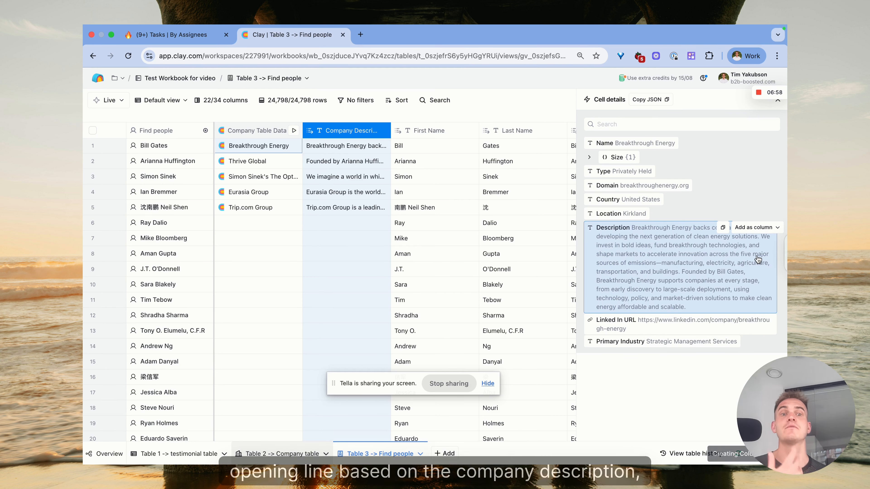
Add the Linked In URL field from the cell details as a new column named "Company Linkedin URL".
click(752, 320)
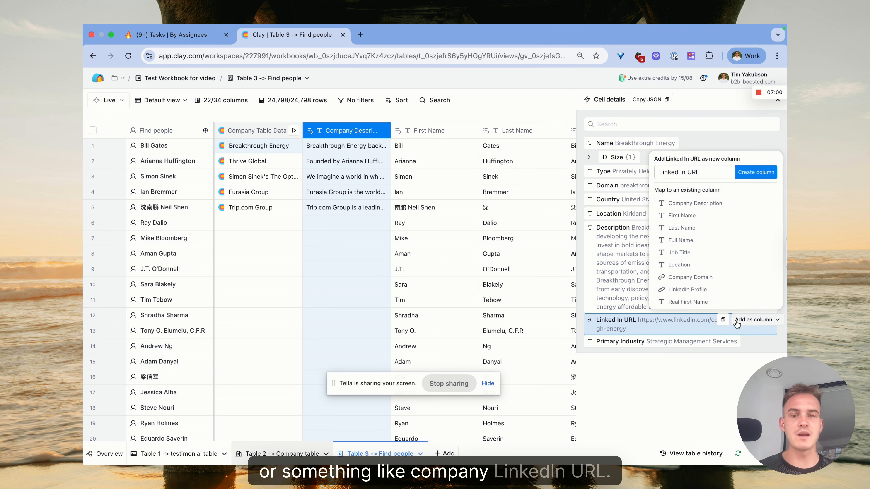
click(713, 172)
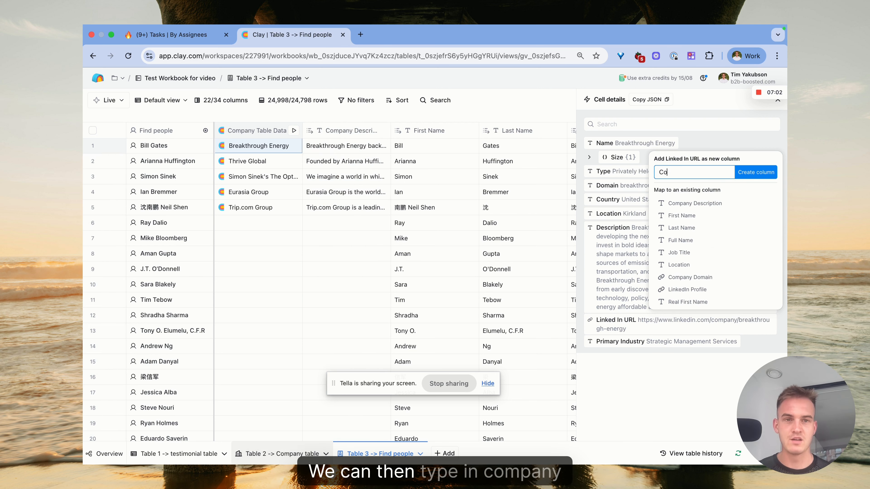
text(Company Linkedin )
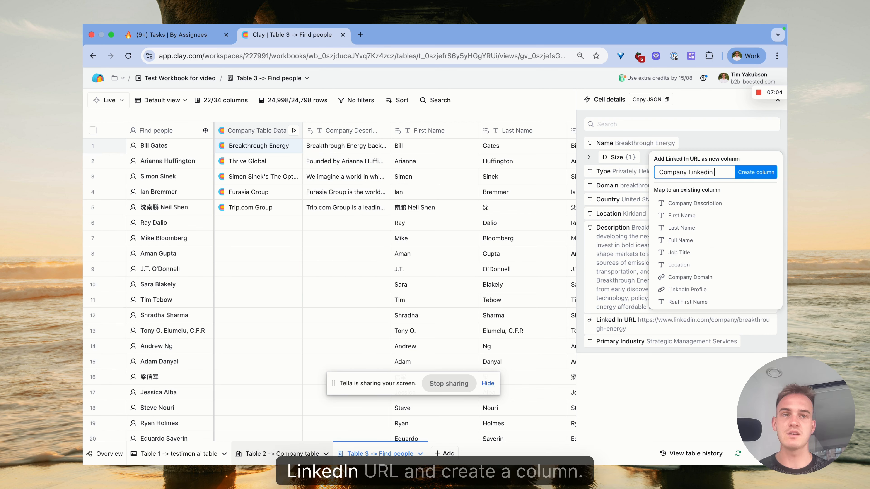
text(URL)
click(756, 172)
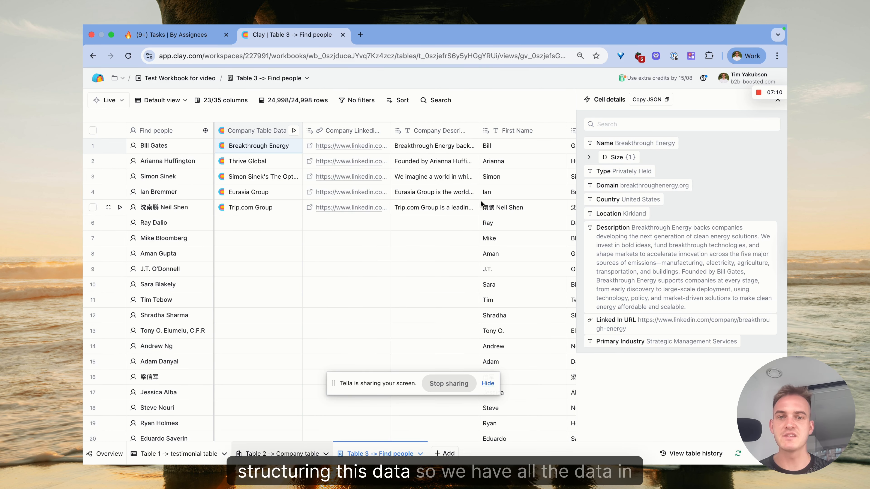
Look through the table's columns from the company data to the work email and Real First Name columns.
scroll(479, 202, right, 15)
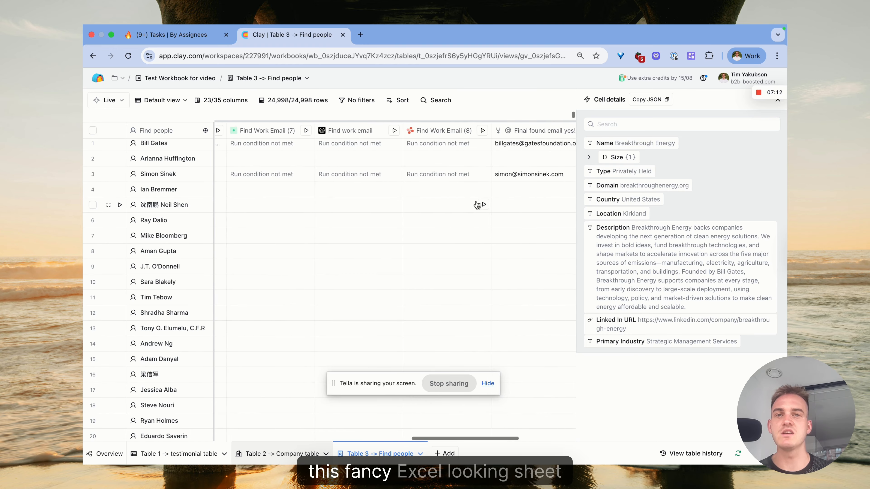
scroll(478, 205, right, 5)
scroll(477, 205, left, 10)
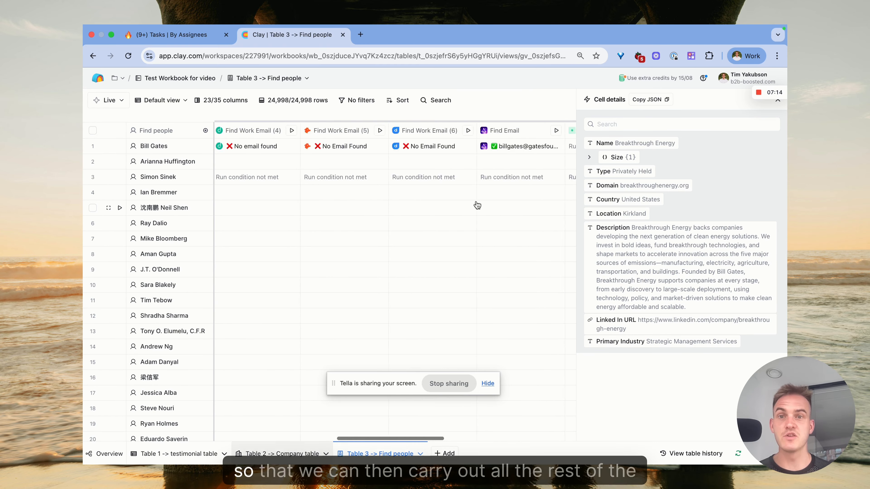
scroll(476, 202, left, 10)
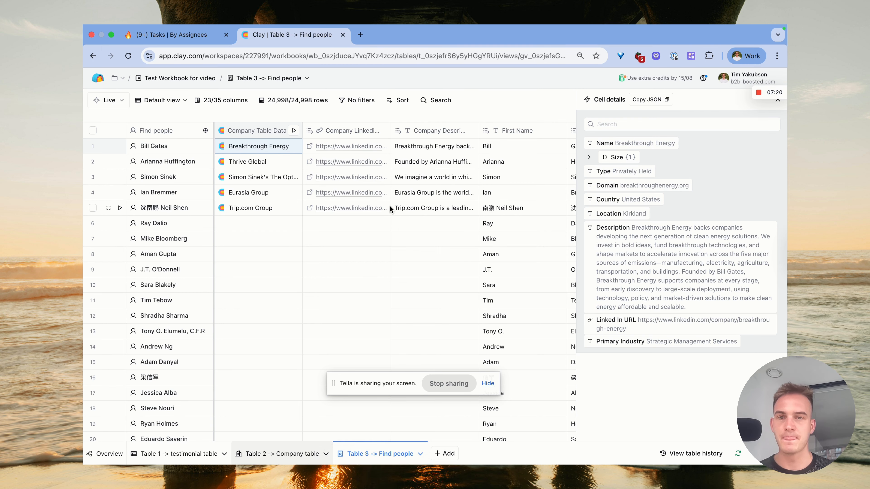
scroll(390, 206, right, 3)
scroll(390, 208, right, 3)
scroll(390, 208, left, 10)
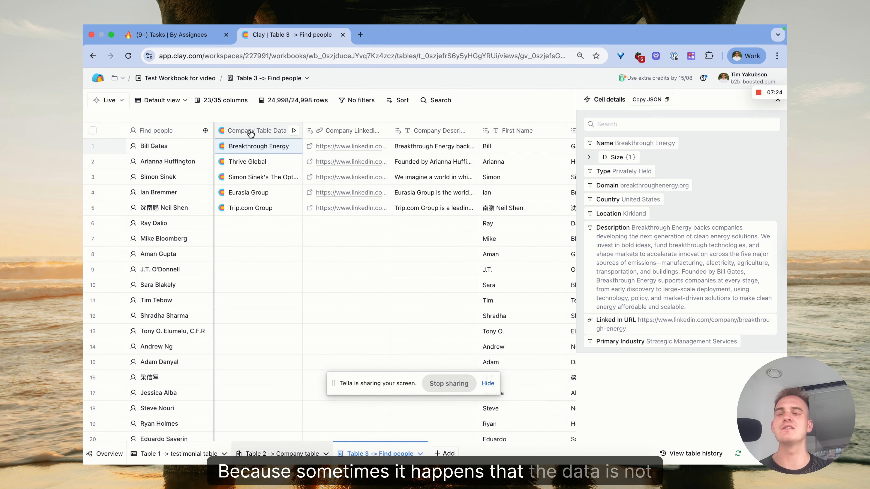
scroll(257, 200, right, 10)
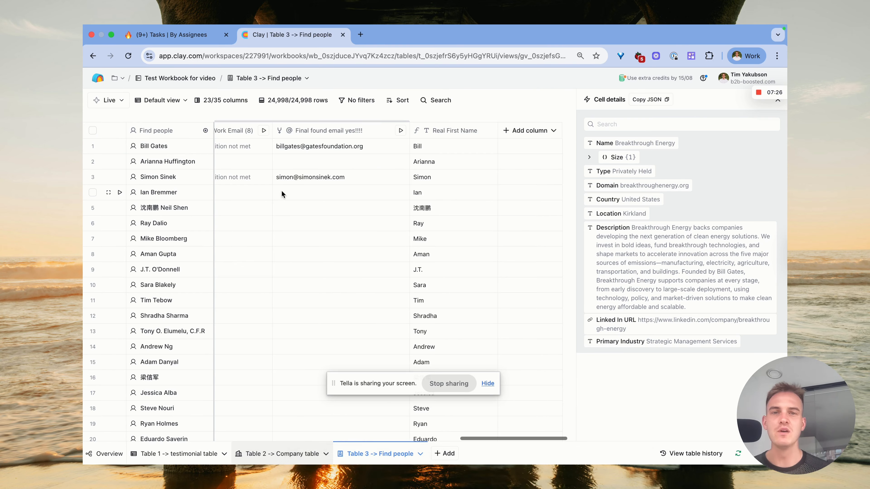
Close the cell details of the Breakthrough Energy entry.
mouse_move(783, 196)
mouse_move(778, 103)
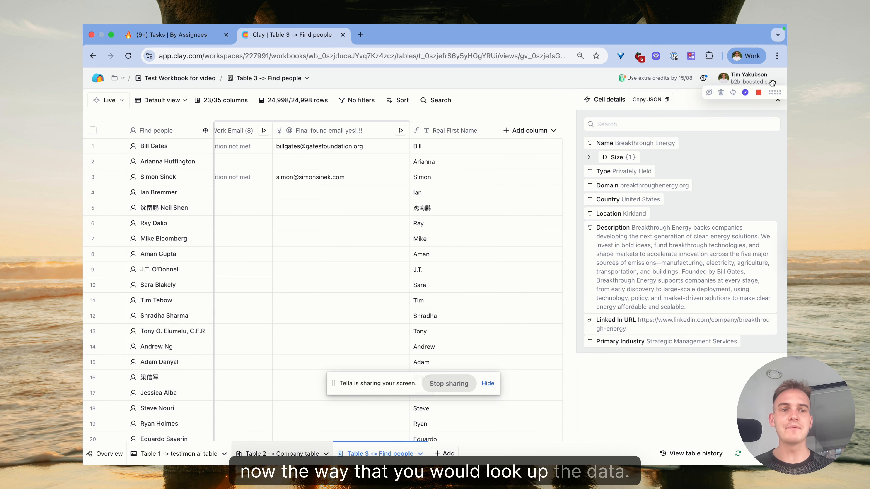
drag(775, 92, 712, 405)
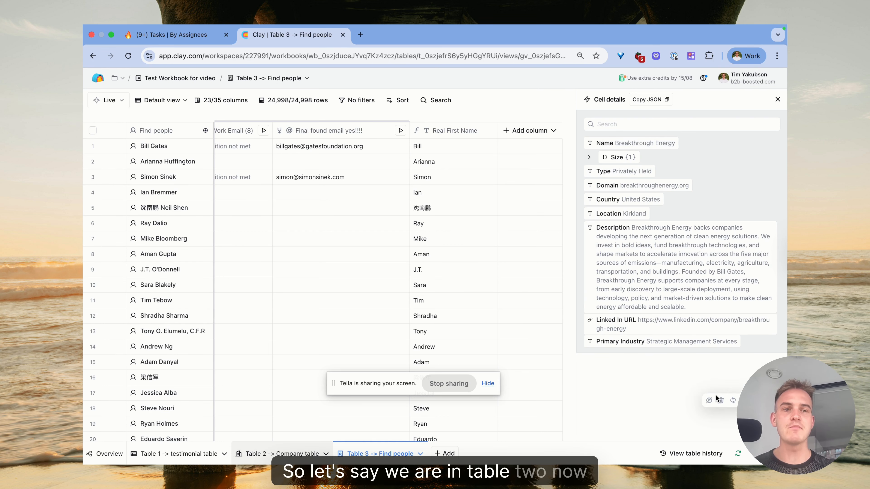
click(778, 101)
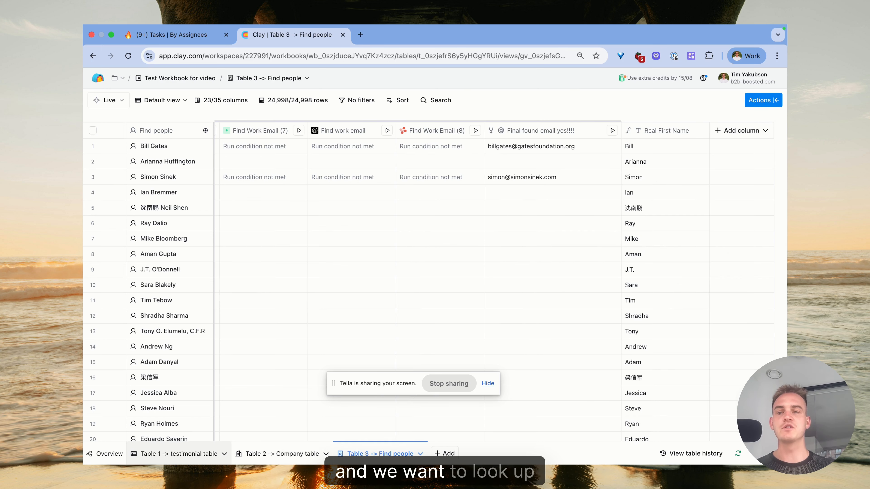
click(383, 457)
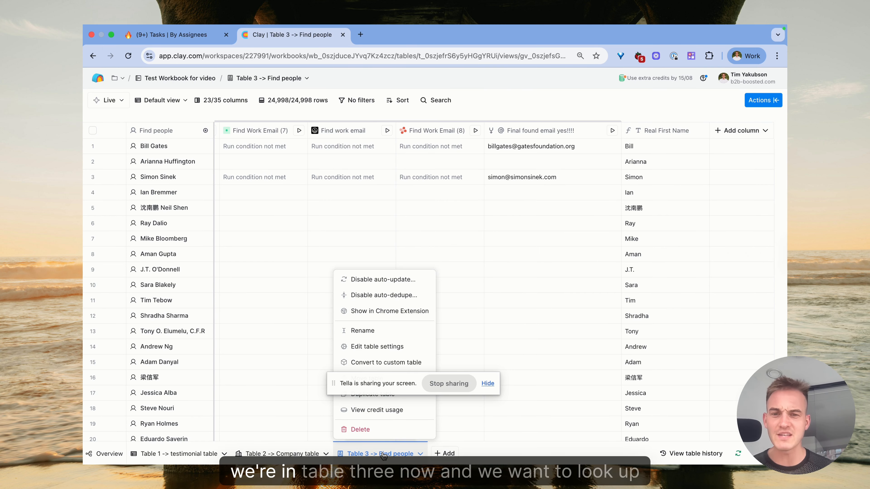
click(270, 378)
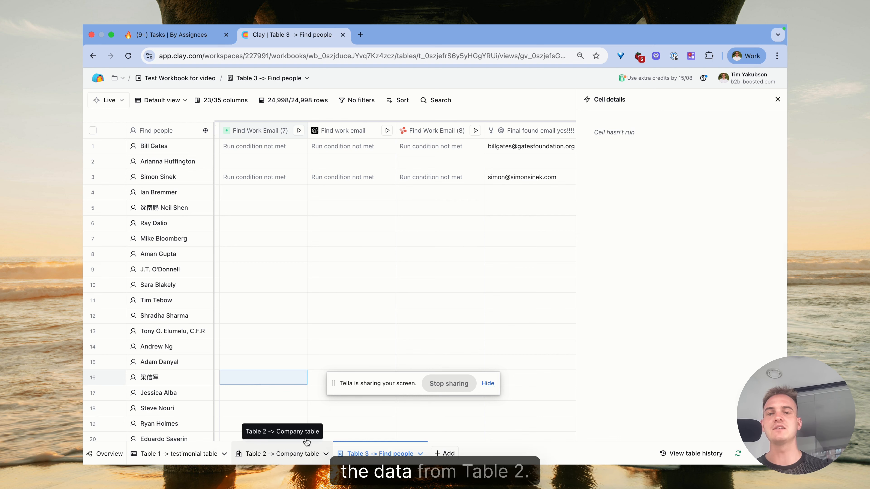
scroll(447, 288, right, 6)
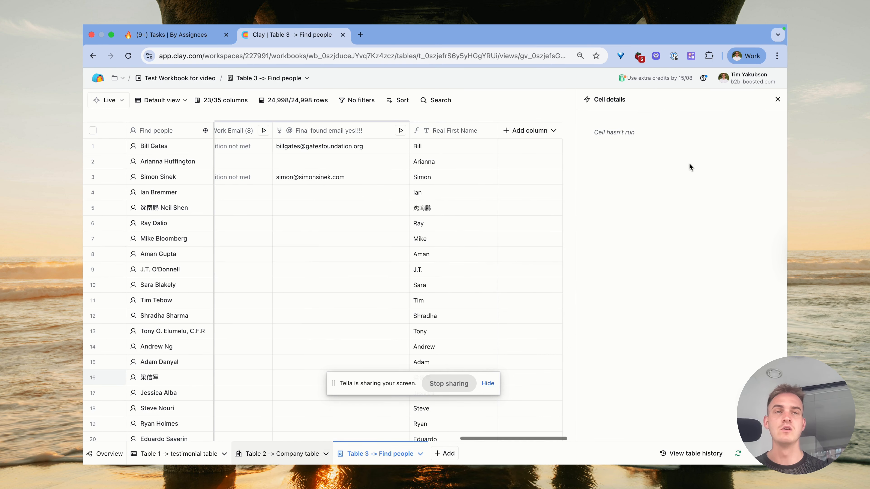
click(778, 100)
Search the enrichments for "lookup multiple" and open the setup of Lookup Multiple Rows in Other Table.
click(763, 100)
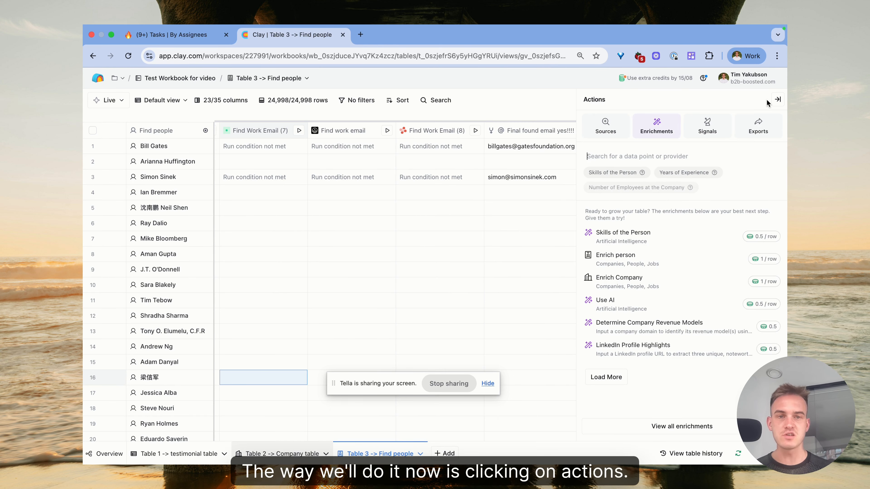
text(look)
key(BackSpace)
text(up mu)
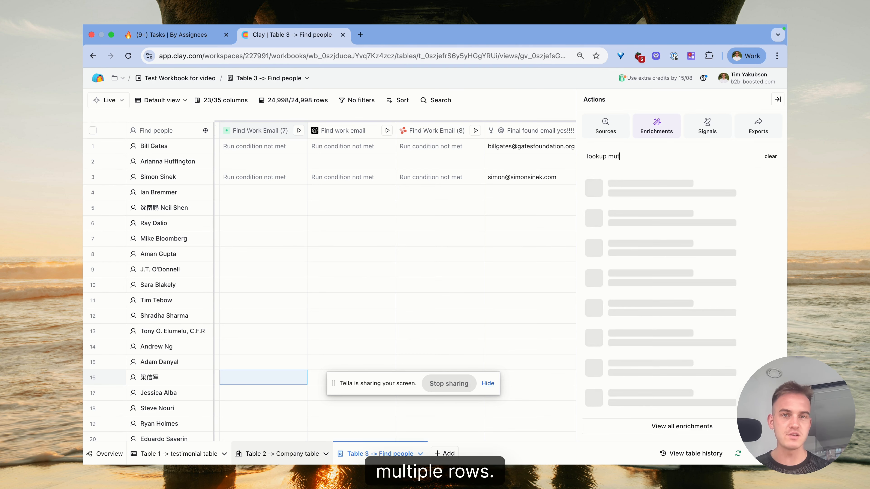
text(ltiple)
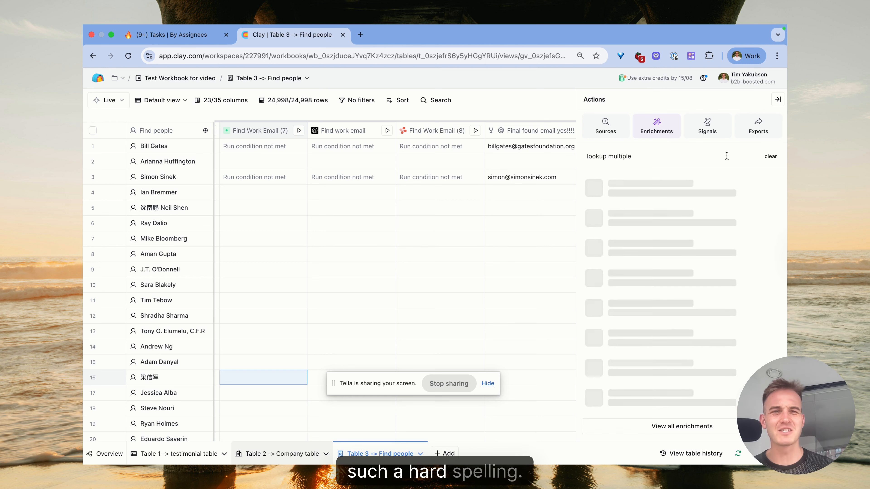
mouse_move(675, 25)
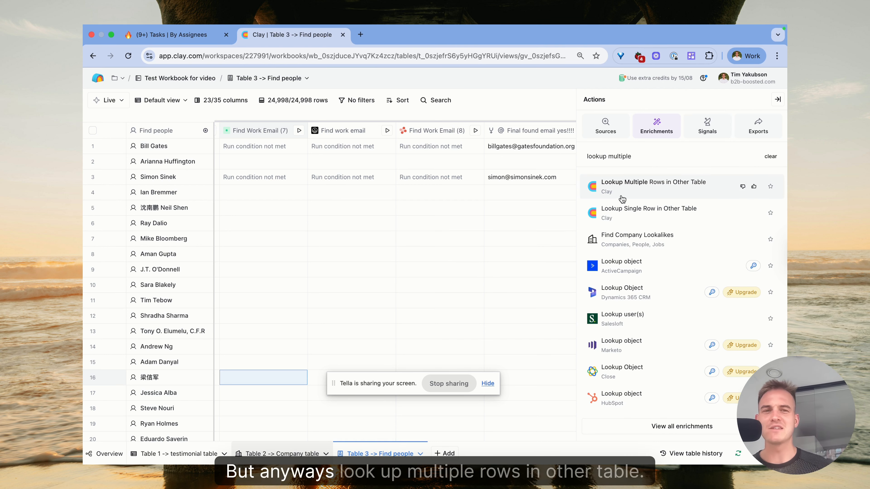
mouse_move(636, 195)
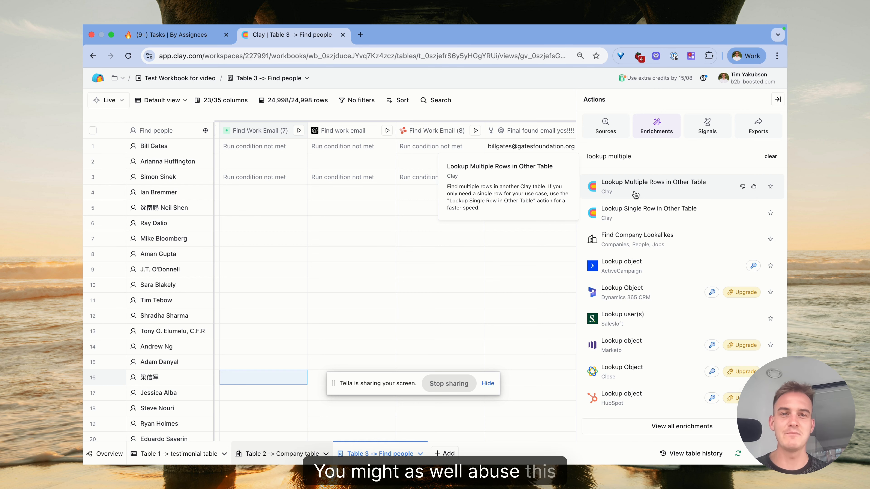
click(619, 192)
Set the lookup's table to search to "Table 2 -> Company table".
scroll(665, 307, down, 2)
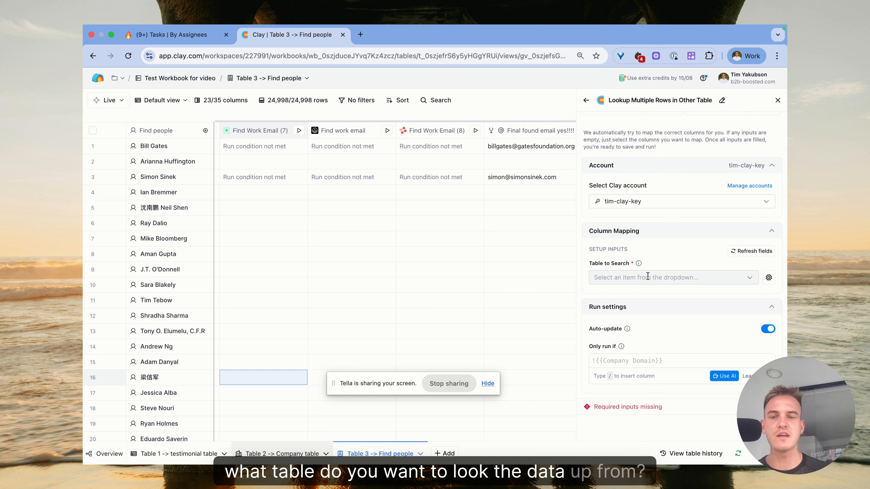
click(648, 276)
text(ta)
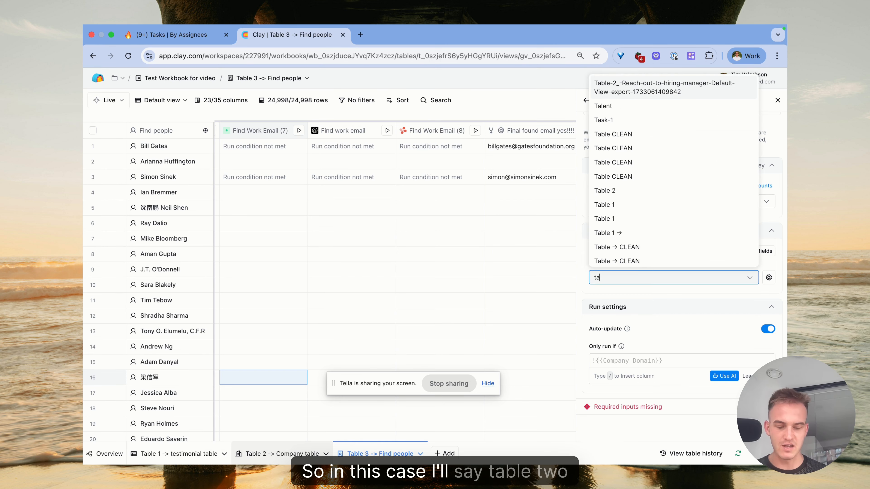
text(ble2 -)
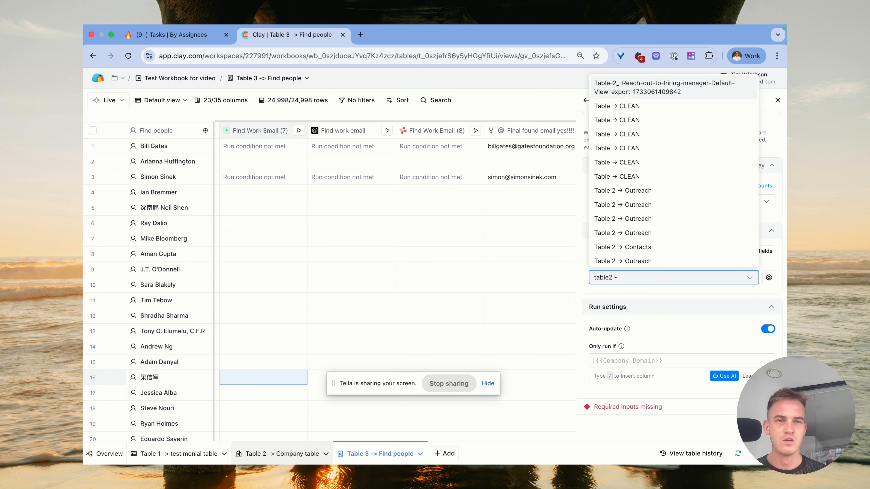
text(> compan)
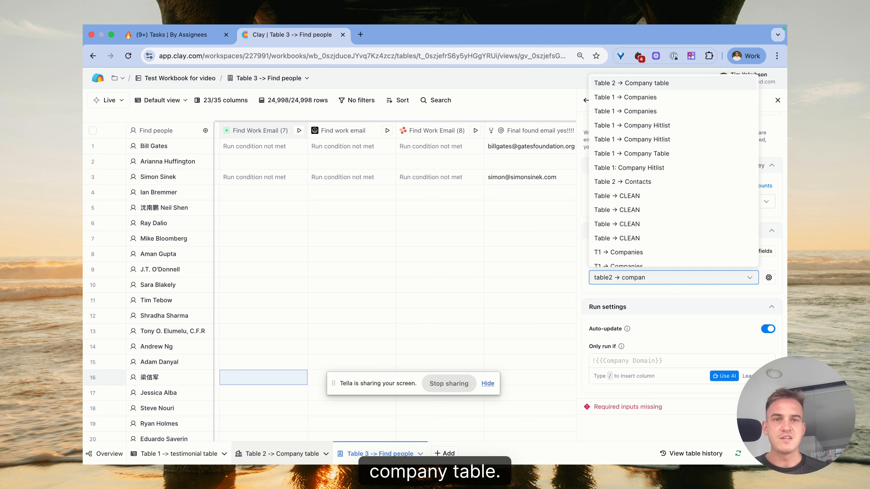
click(654, 85)
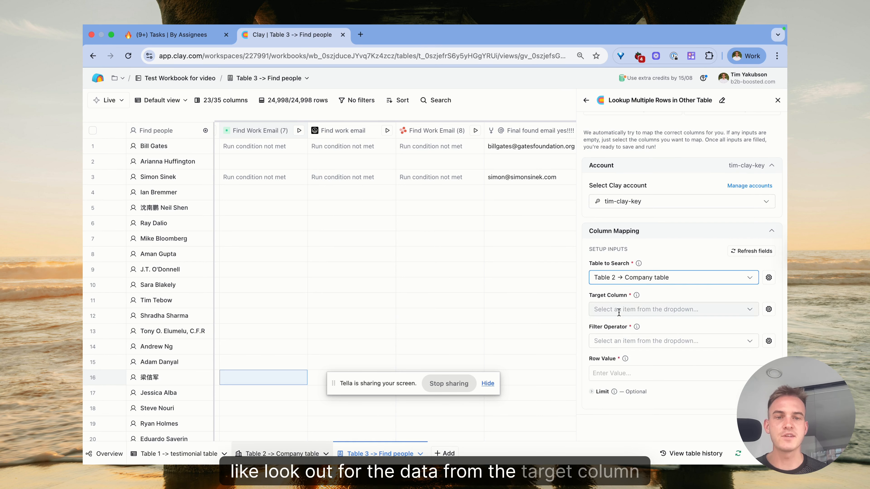
Set the lookup's target column to Domain and its filter operator to Contains.
click(618, 311)
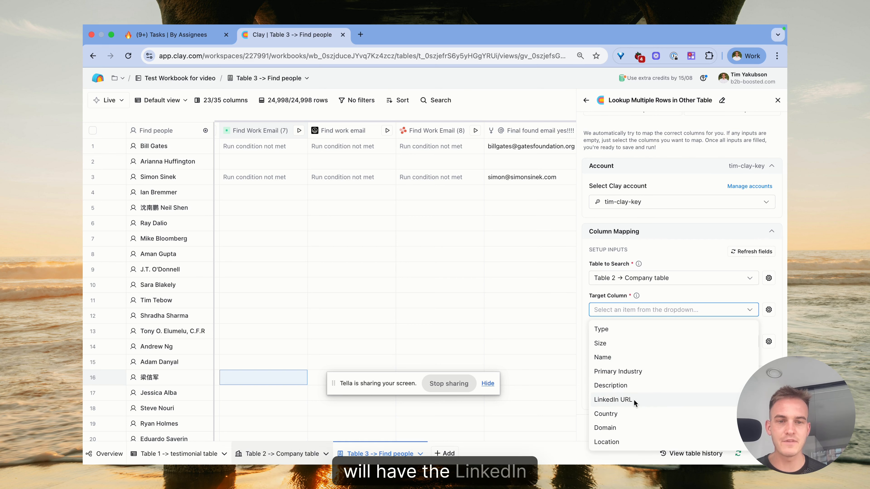
click(639, 426)
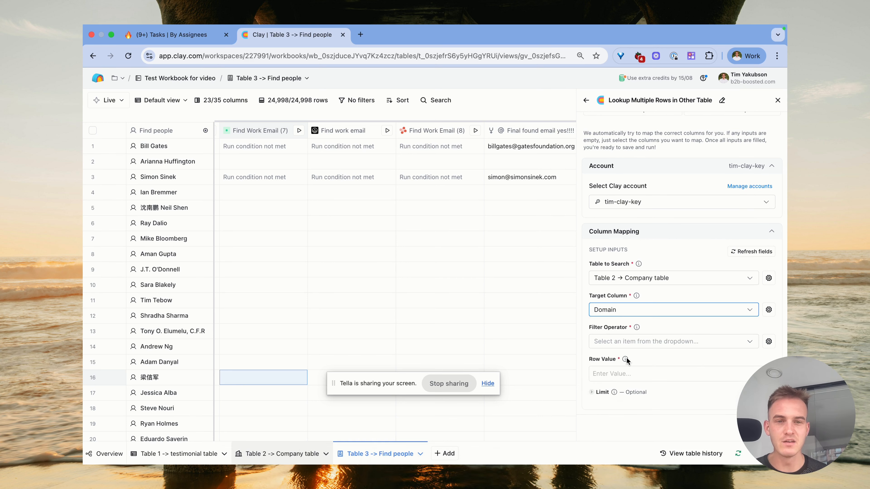
click(627, 341)
click(623, 374)
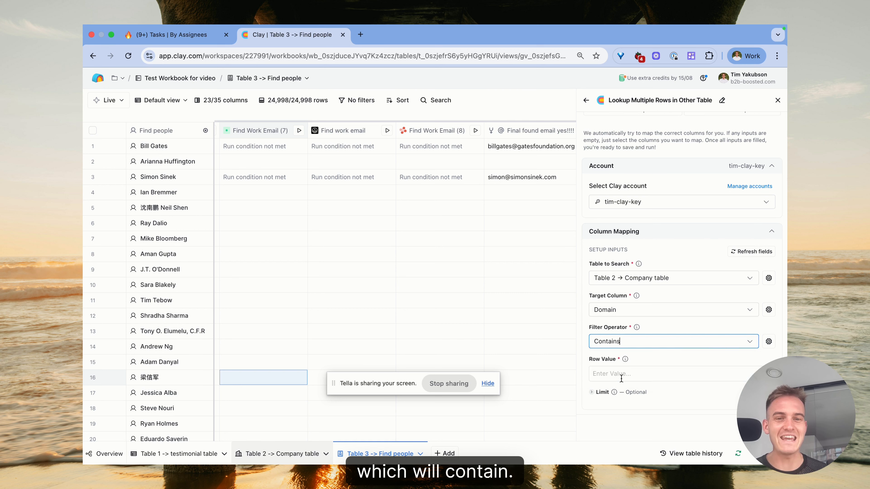
Map the lookup's row value to the Company Domain column and save the enrichment without running it.
click(622, 375)
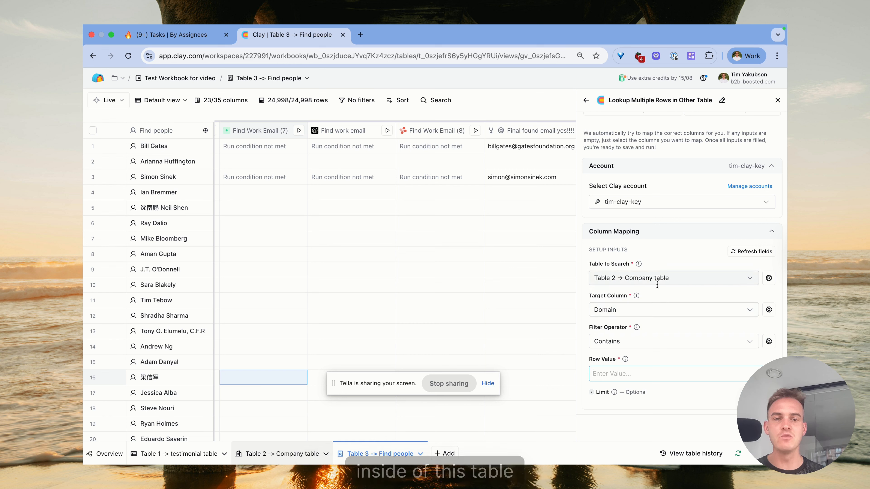
text(/)
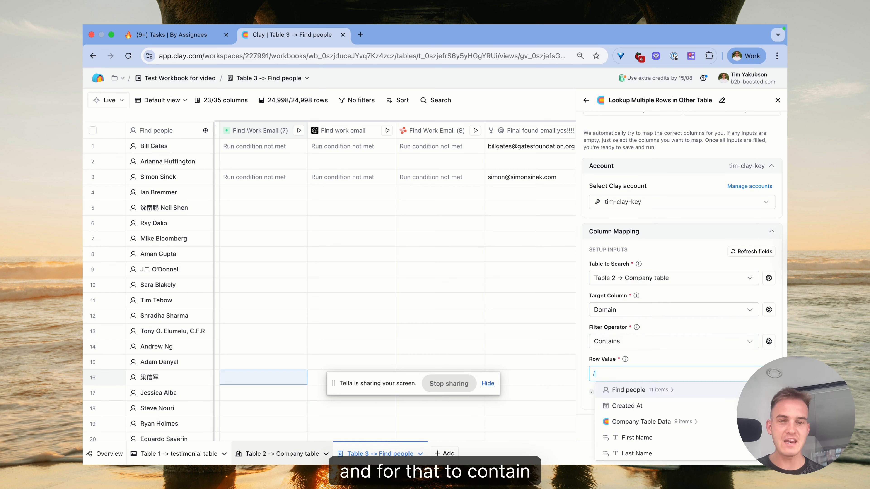
click(639, 422)
scroll(639, 418, down, 3)
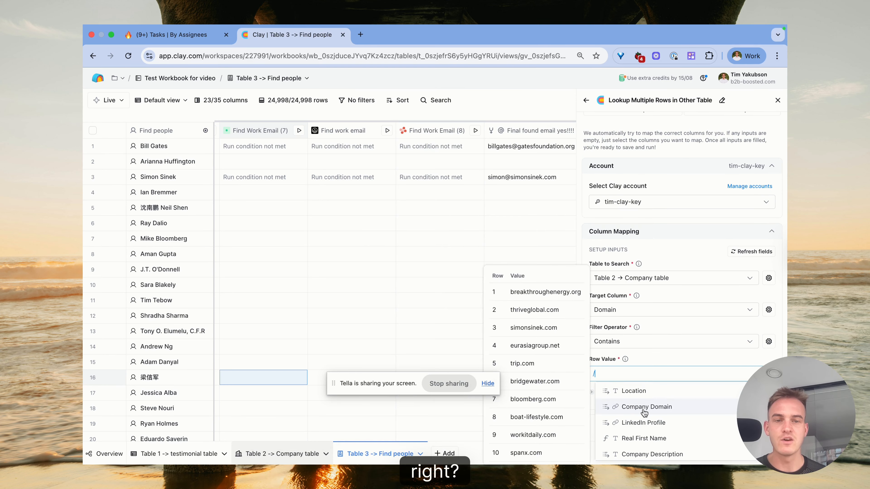
click(643, 409)
click(771, 429)
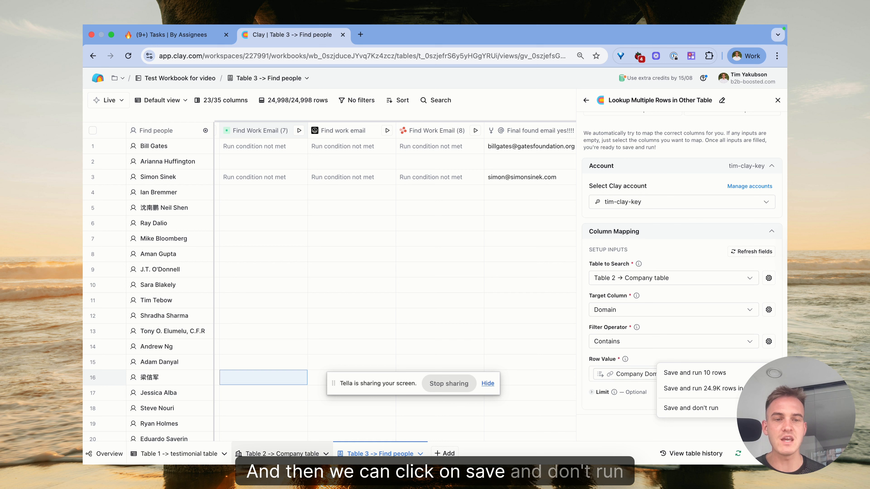
click(710, 411)
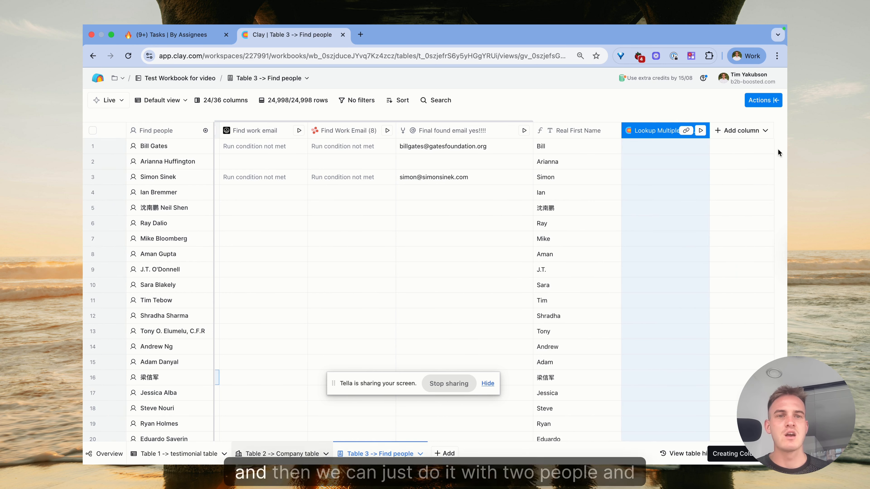
Run the multiple-row lookup for the first three people and inspect the company record returned for the second person.
click(701, 148)
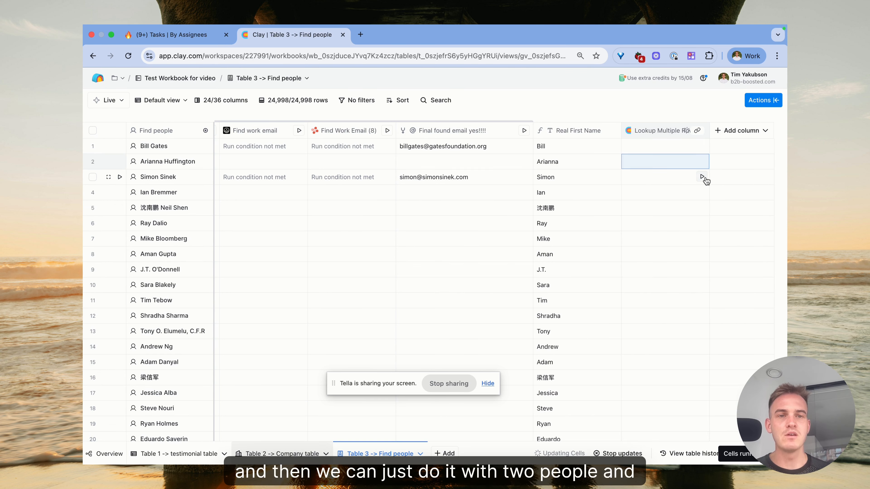
click(701, 176)
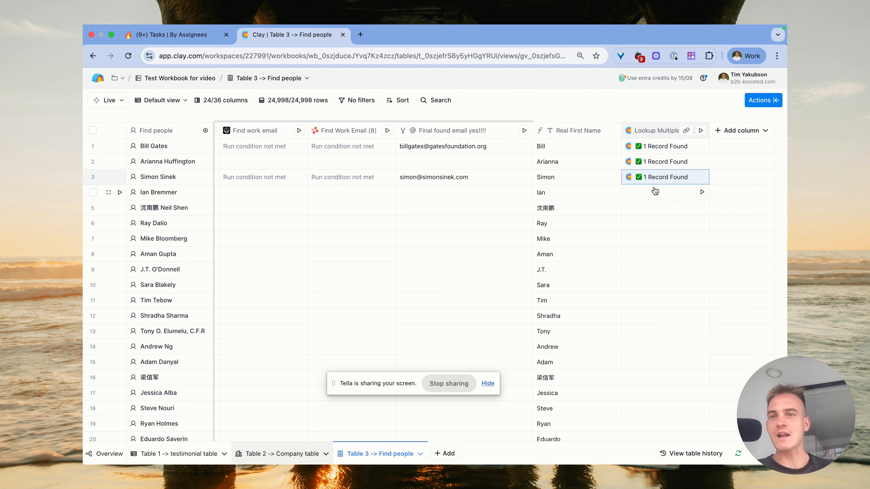
click(669, 163)
click(614, 148)
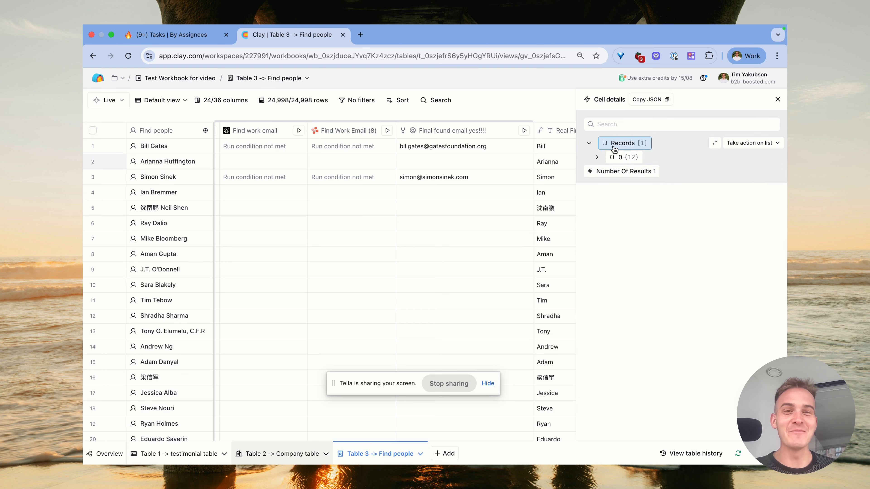
click(612, 157)
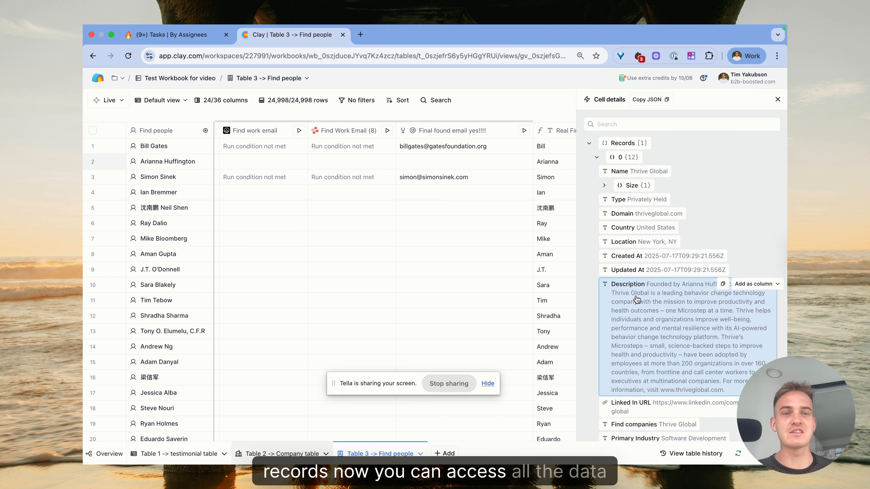
scroll(636, 300, down, 2)
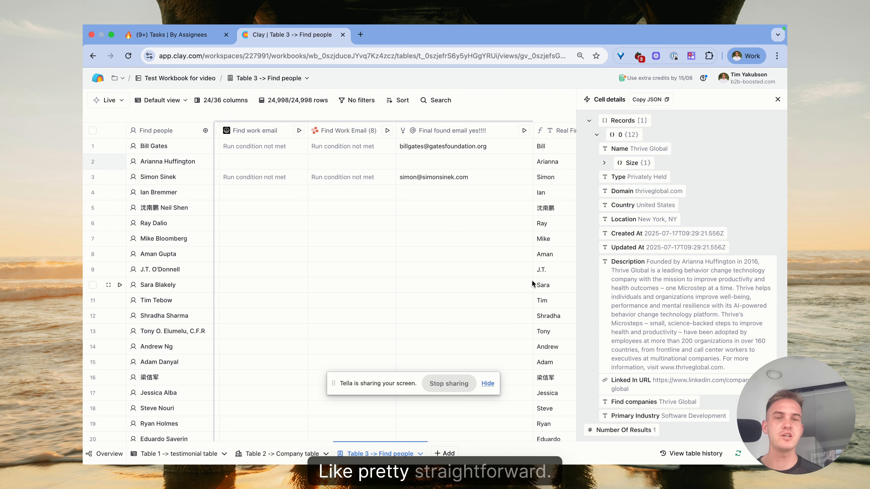
click(777, 100)
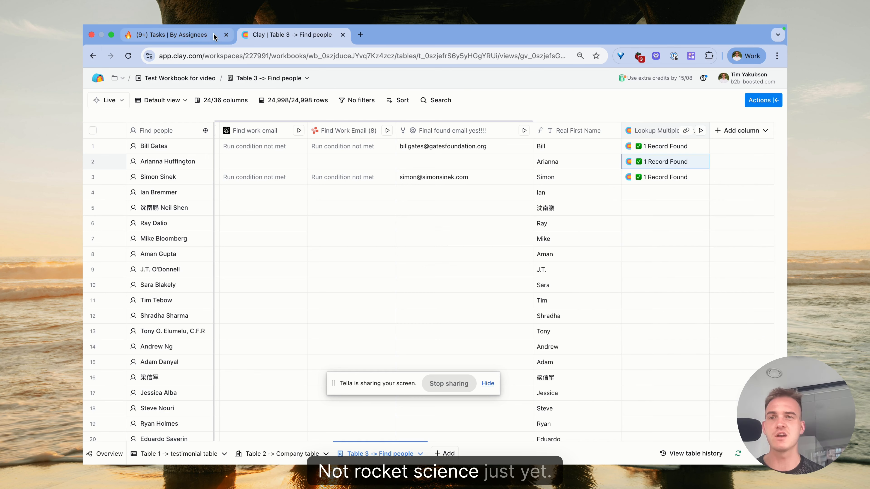
Switch to Notion to review the feature checklist, and return to Clay to view the testimonial table.
click(205, 35)
scroll(305, 319, down, 2)
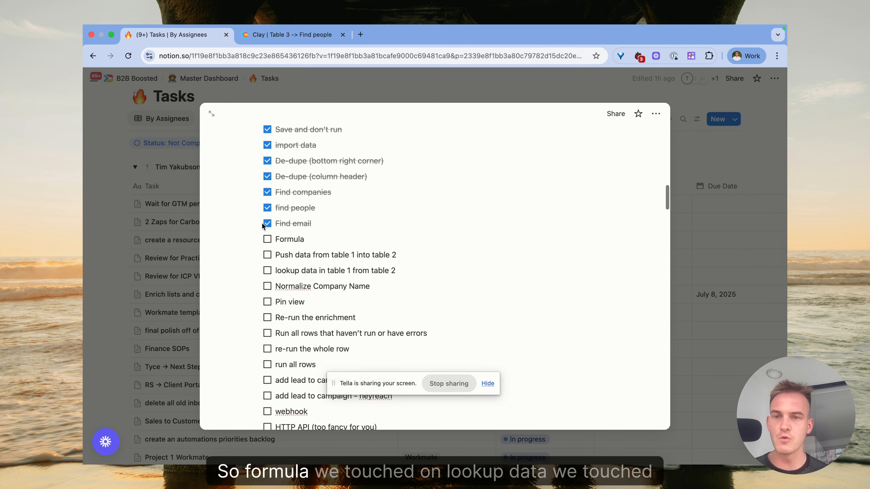
click(291, 35)
click(283, 454)
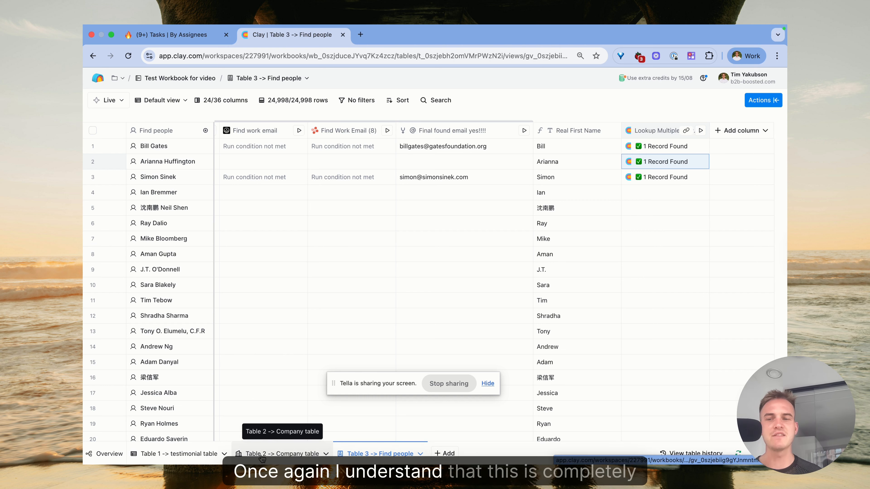
click(196, 456)
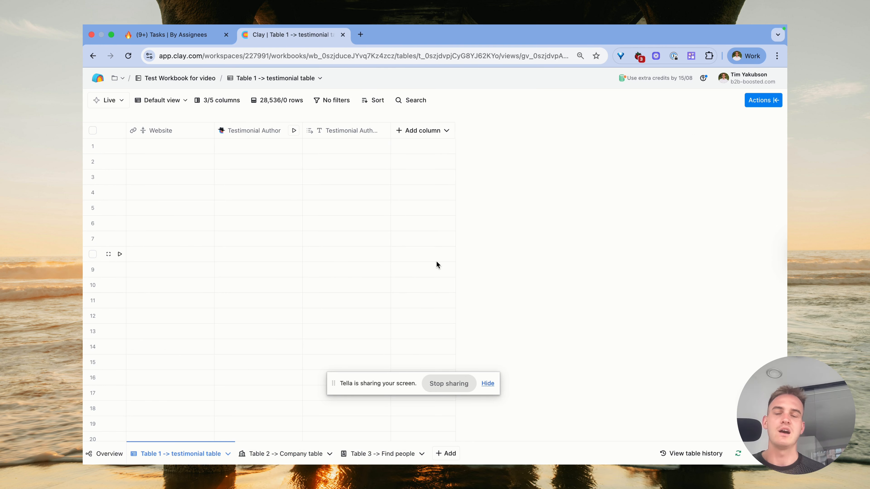
In Table 2 -> Company table, search the enrichments for "write to other table" and open the setup of Write to Other Table.
click(284, 453)
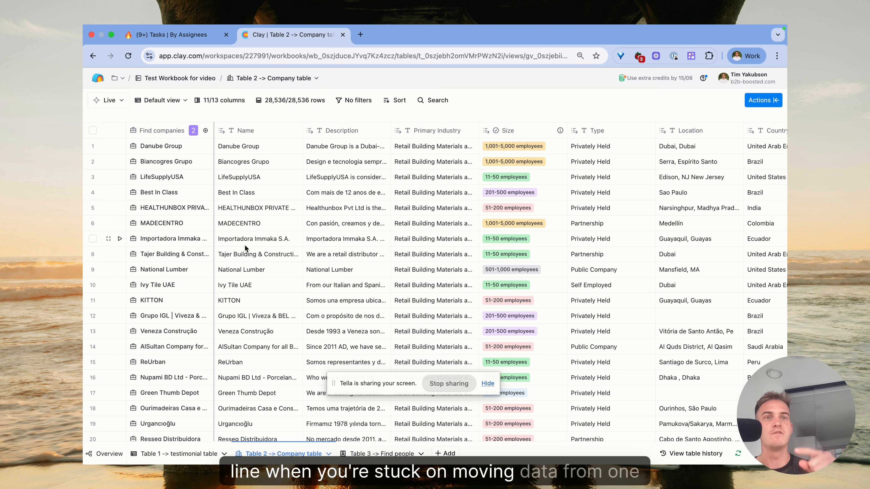
scroll(506, 229, right, 10)
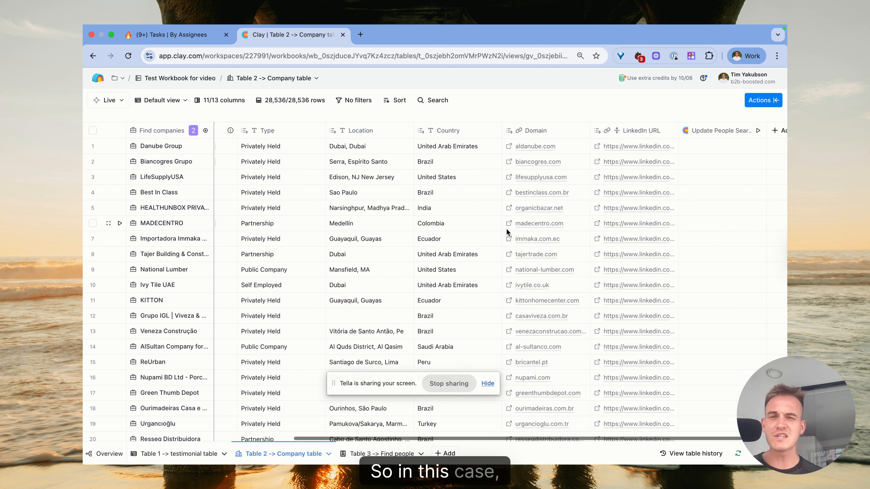
scroll(459, 211, left, 5)
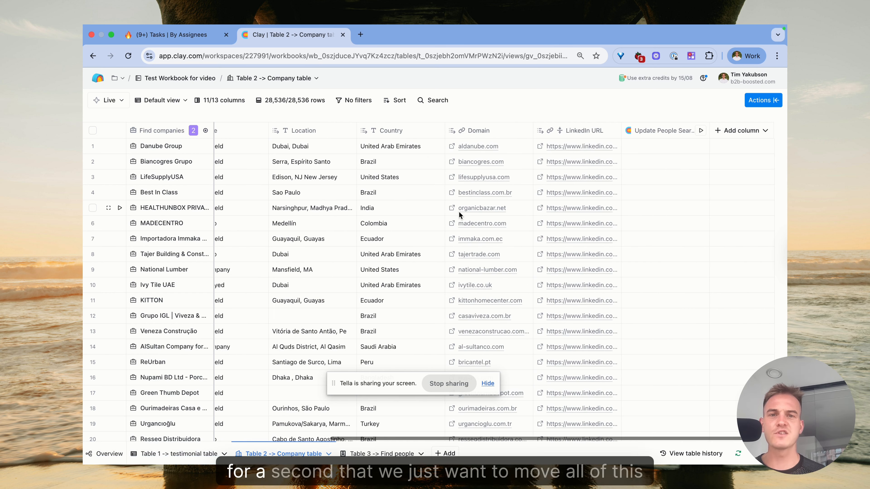
scroll(456, 211, left, 5)
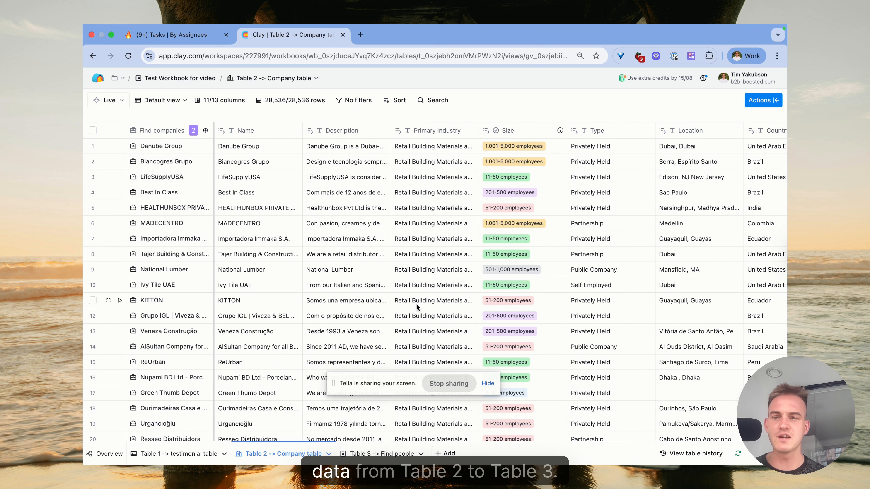
click(761, 100)
text(wr)
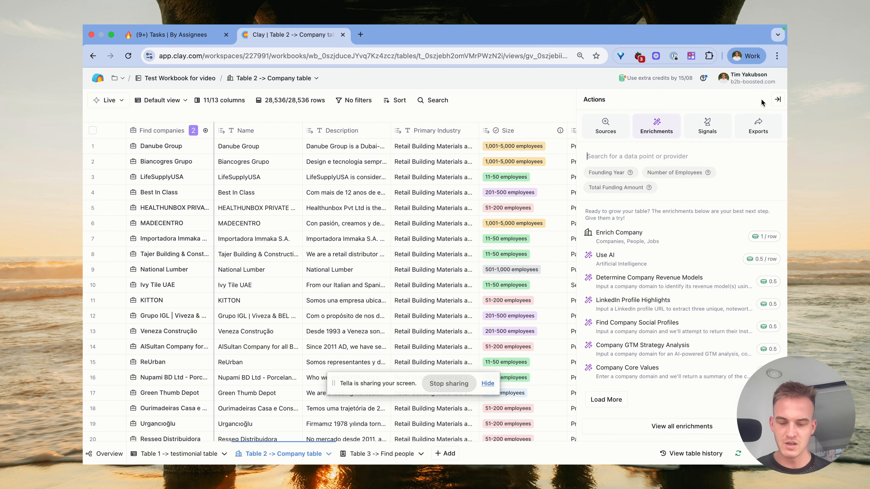
text(ite to other table)
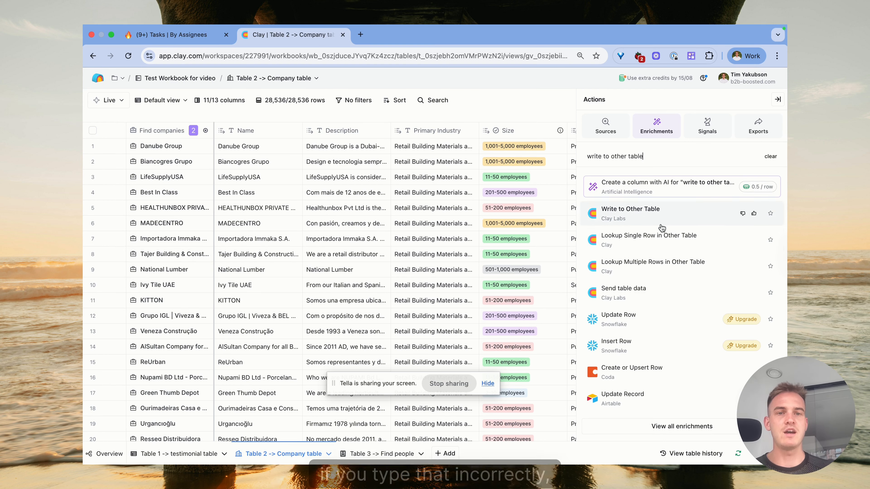
mouse_move(632, 210)
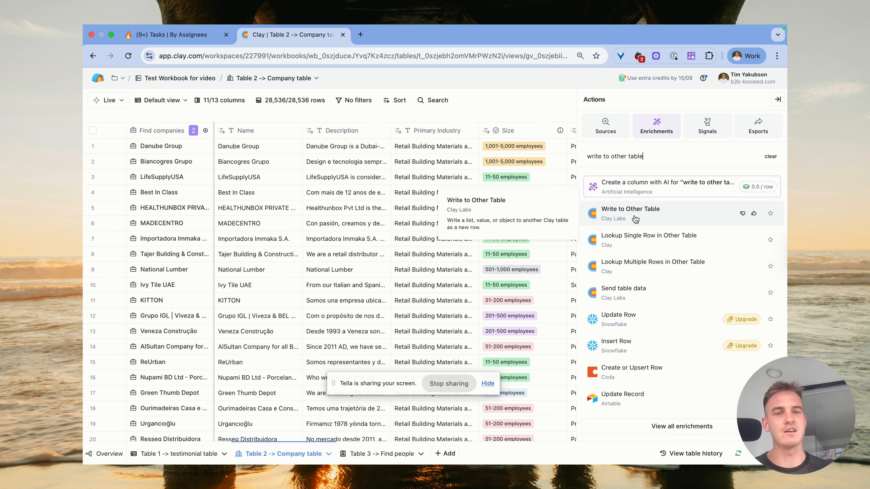
click(621, 221)
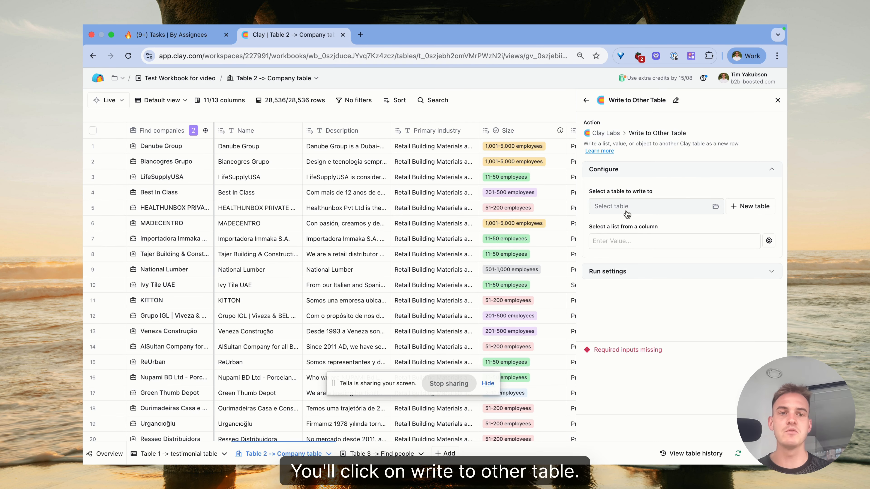
Set Table 3 -> Find people as the table to write to.
click(627, 209)
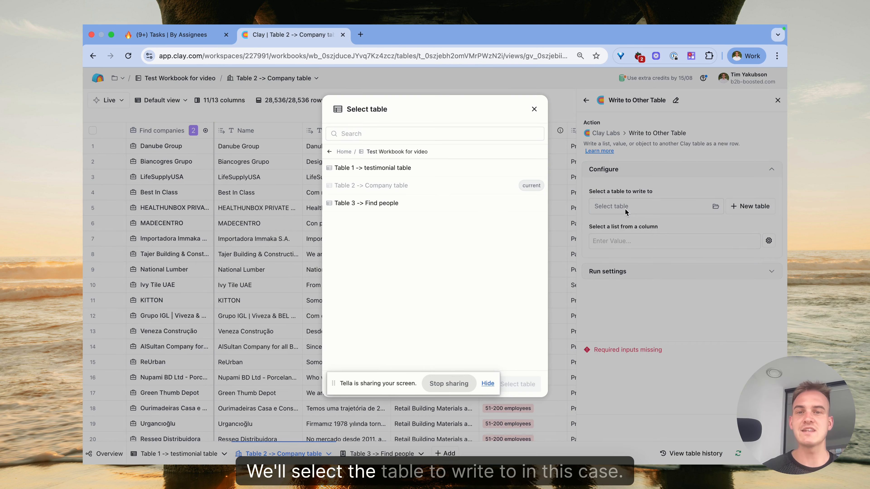
click(383, 203)
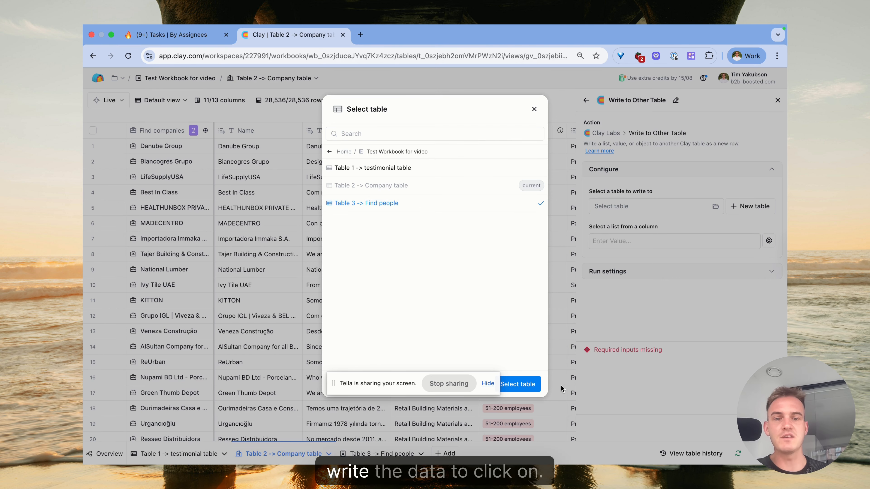
click(517, 383)
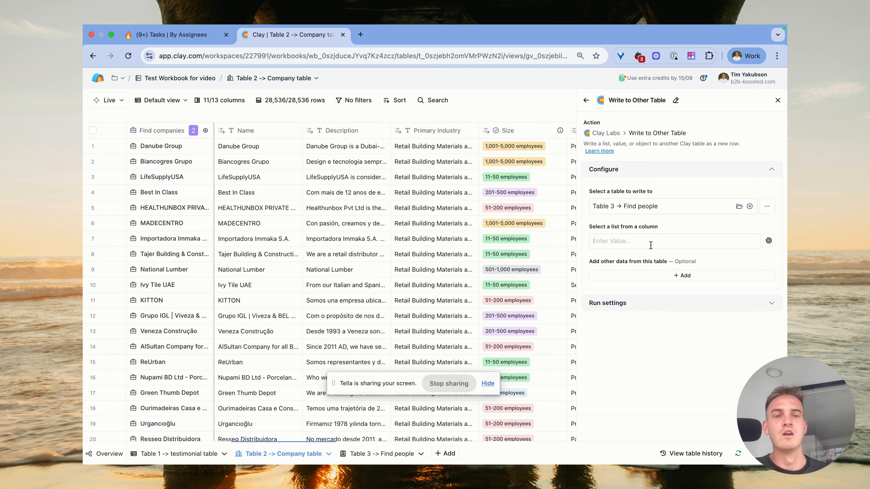
Map the LinkedIn URL column to a new LinkedIn URL column in Table 3, and save and run the enrichment on 10 rows.
click(644, 276)
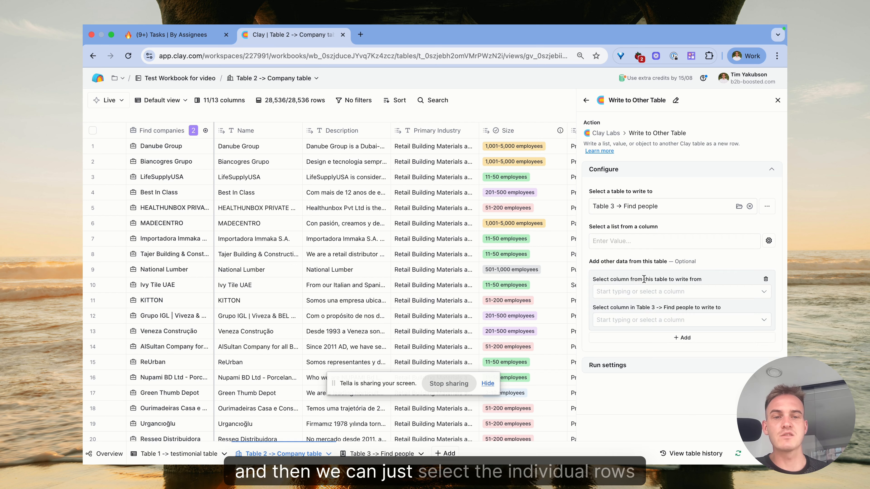
click(631, 294)
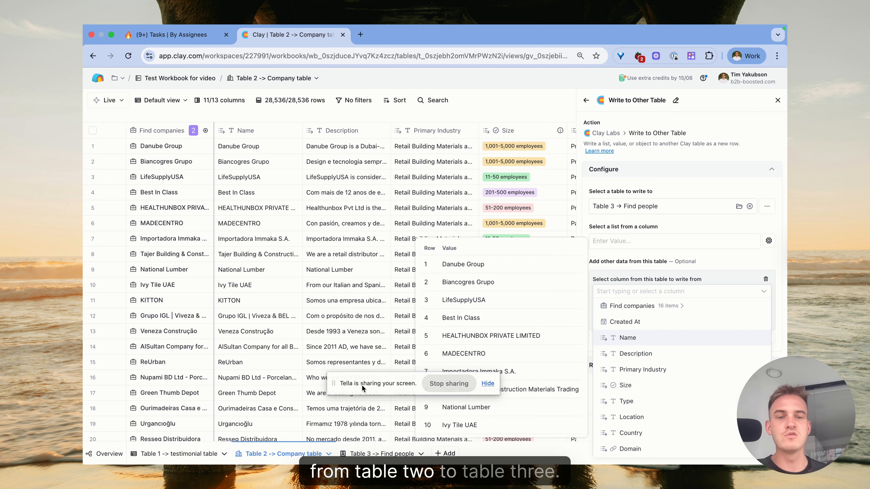
scroll(634, 394, down, 2)
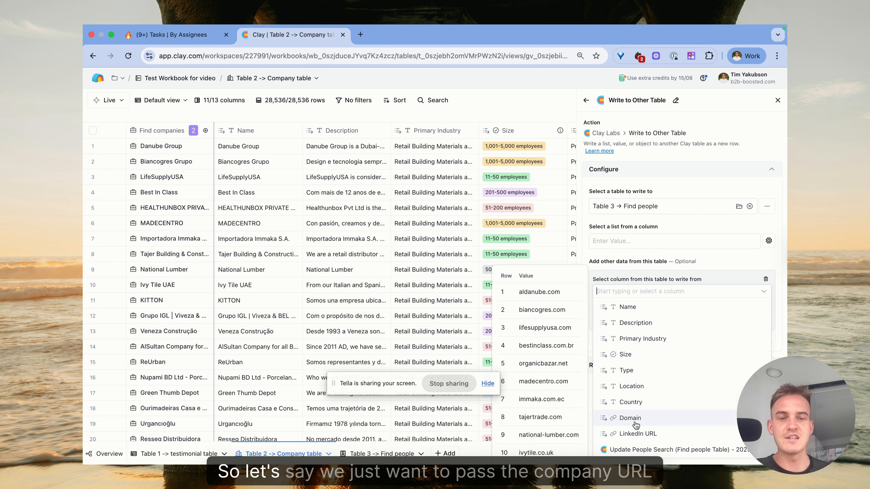
click(635, 434)
click(634, 320)
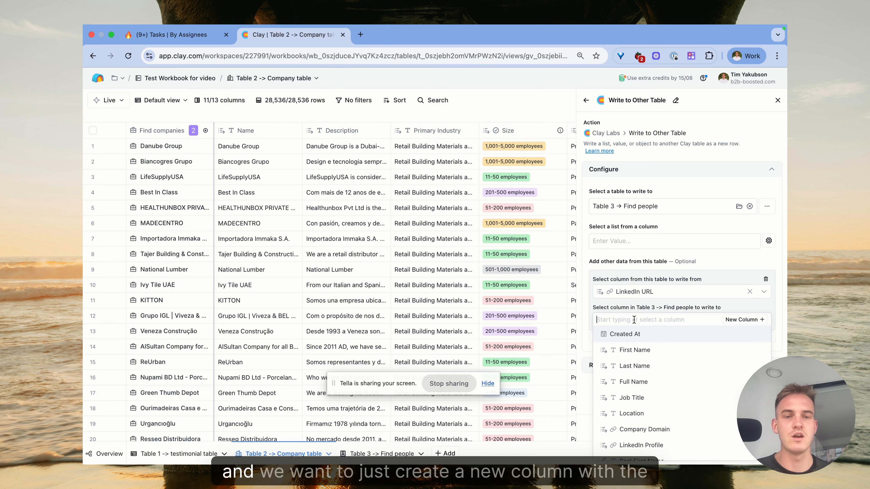
click(730, 320)
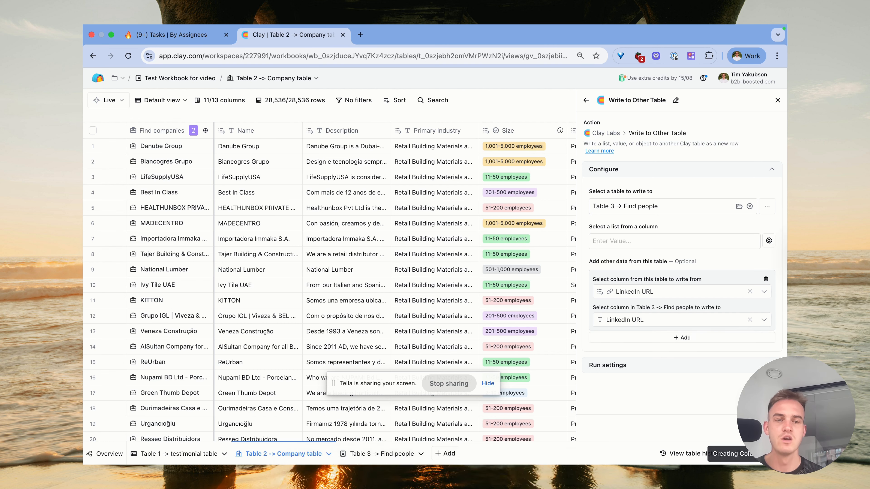
click(755, 428)
click(700, 372)
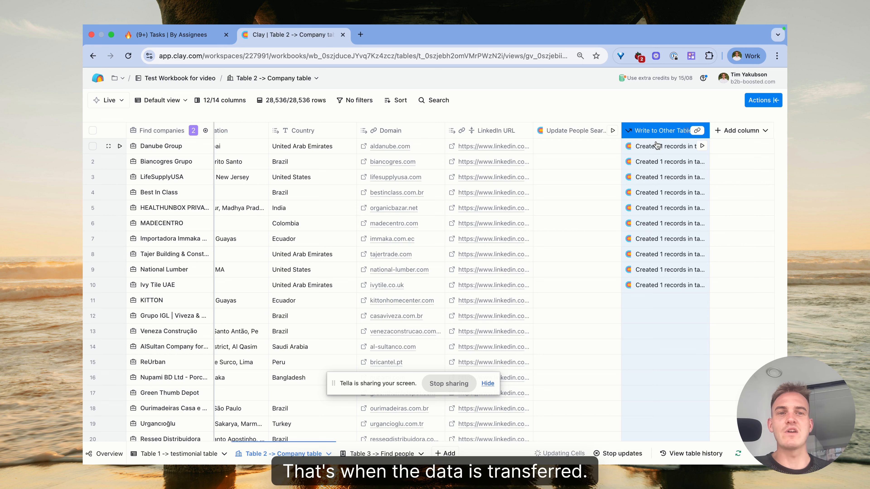
Check a Write to Other Table result in Table 2, and open Table 3 -> Find people at its last rows.
click(674, 194)
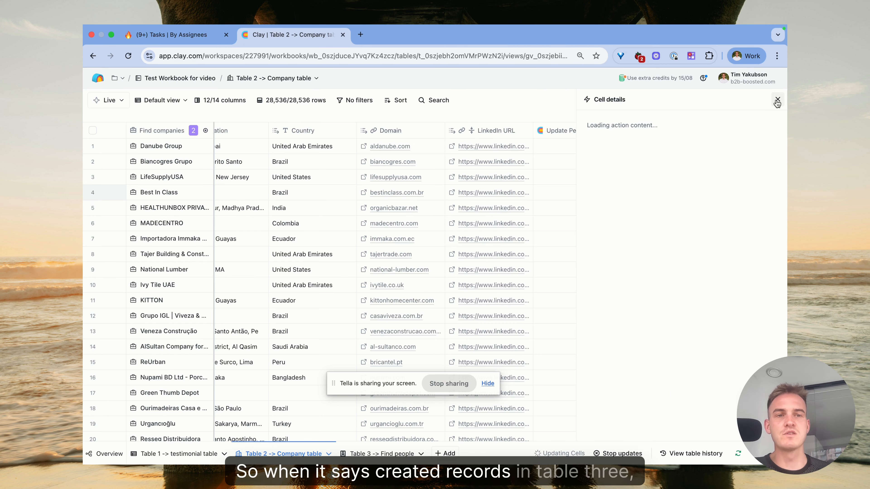
click(777, 100)
click(381, 453)
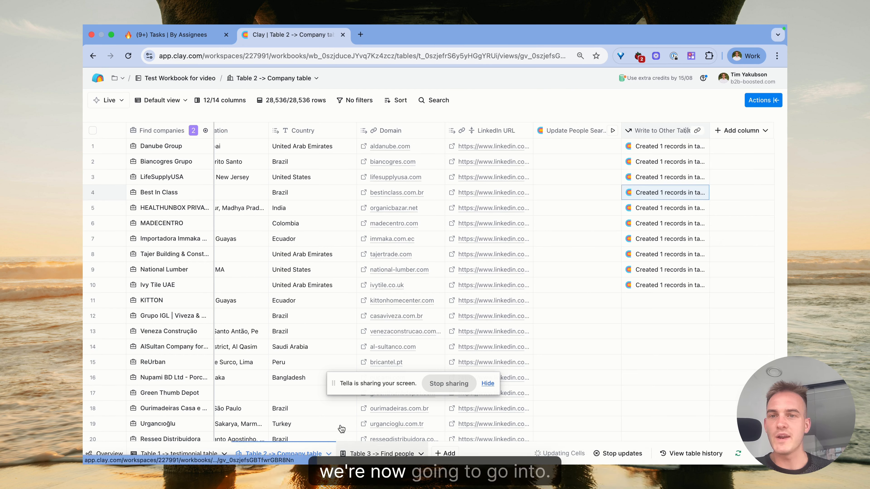
scroll(316, 216, down, 10)
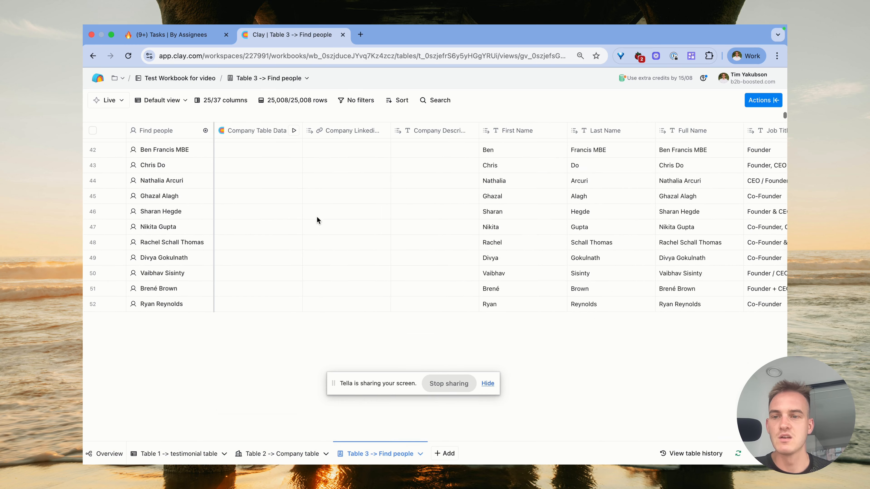
scroll(317, 221, down, 5)
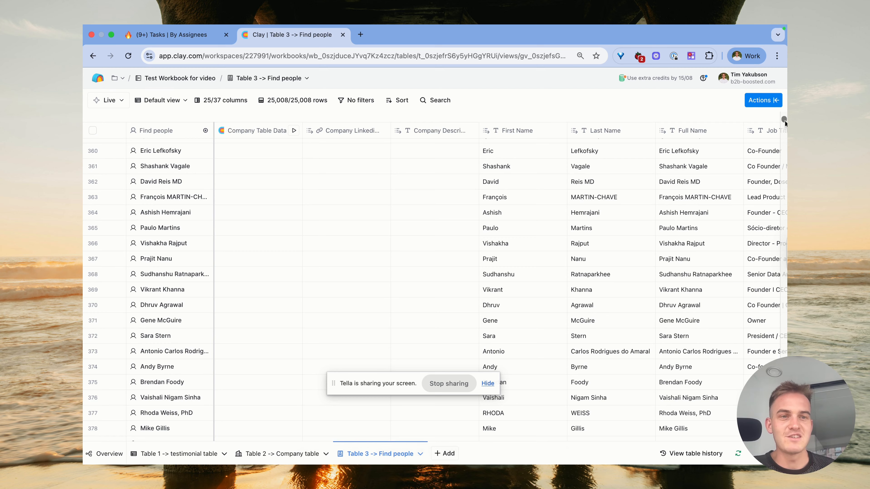
drag(785, 120, 785, 422)
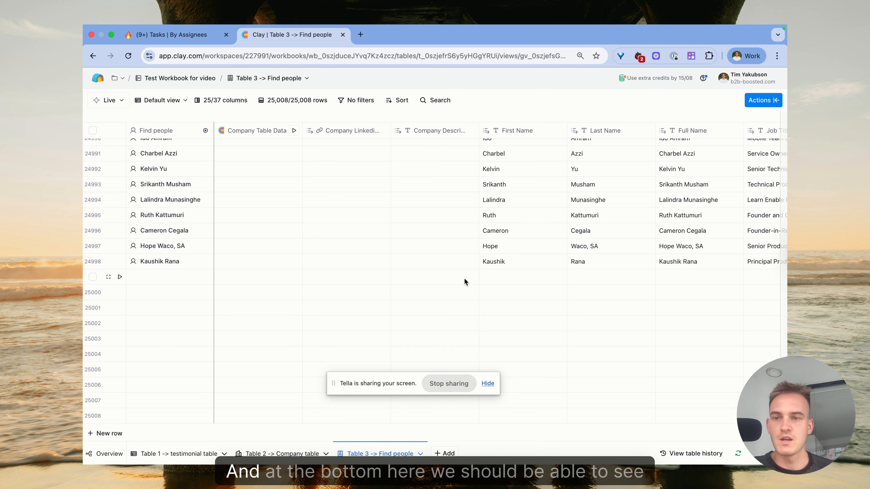
Examine the last rows of Table 3 -> Find people across their columns for the records written from Table 2.
scroll(466, 277, up, 3)
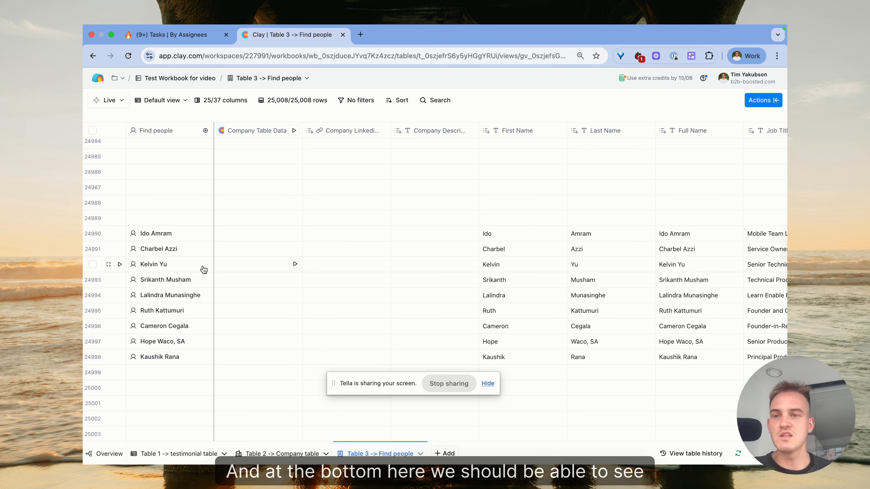
scroll(173, 252, down, 1)
scroll(172, 252, up, 5)
scroll(173, 251, down, 3)
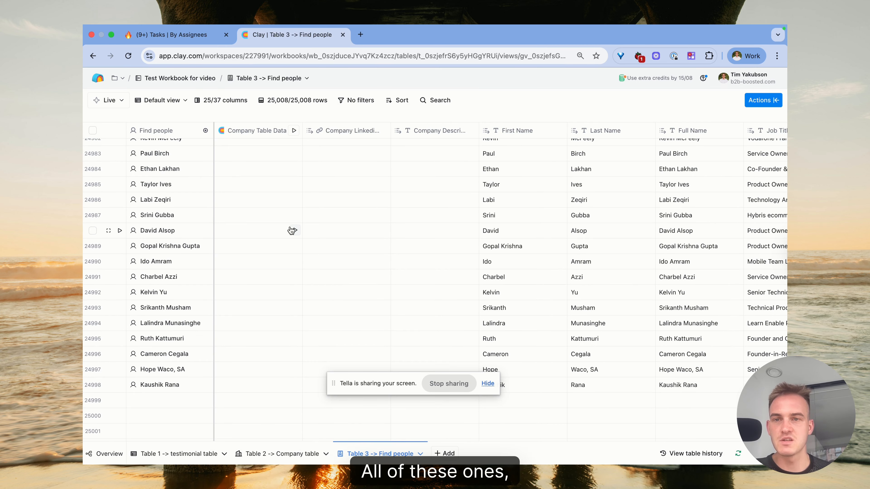
scroll(291, 229, right, 10)
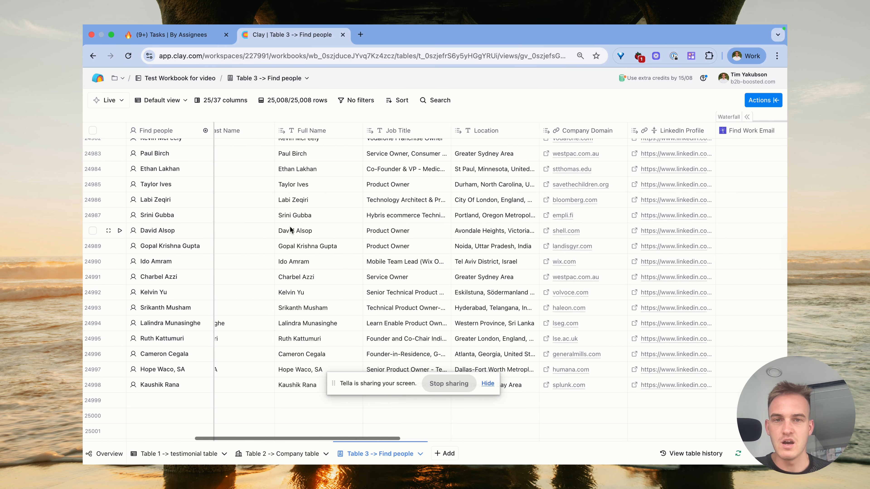
scroll(290, 228, right, 10)
scroll(290, 227, down, 3)
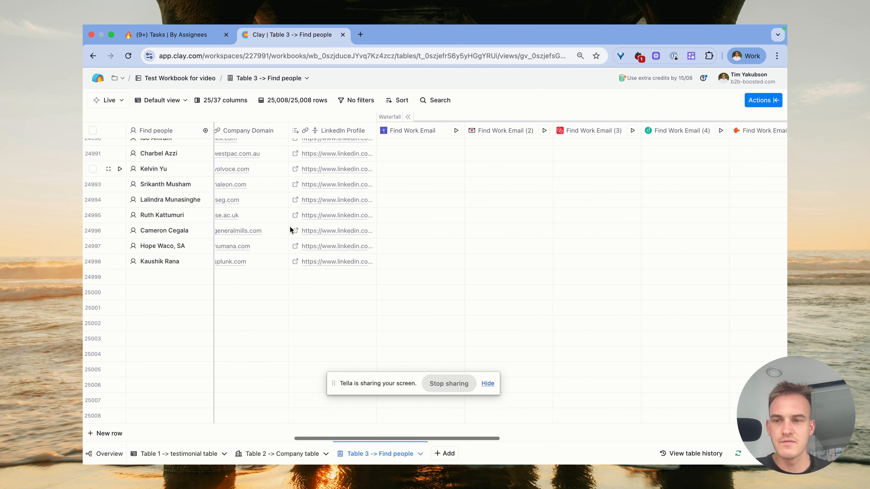
scroll(291, 229, up, 10)
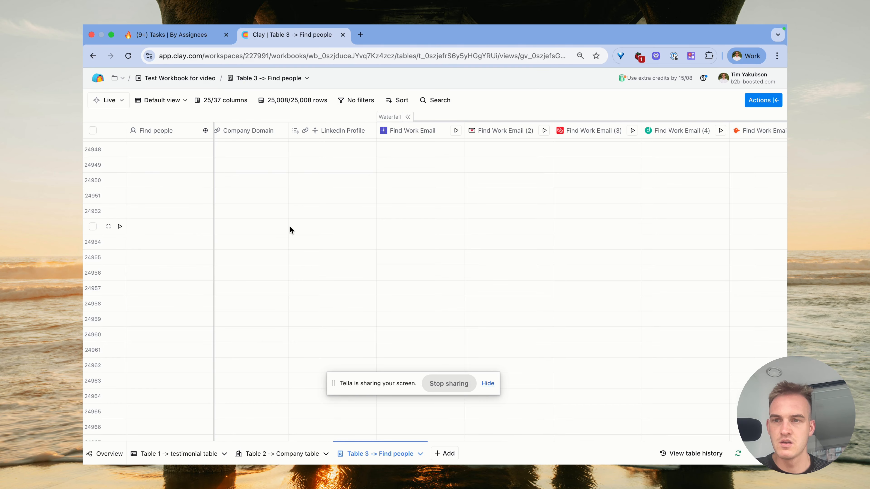
scroll(290, 228, down, 10)
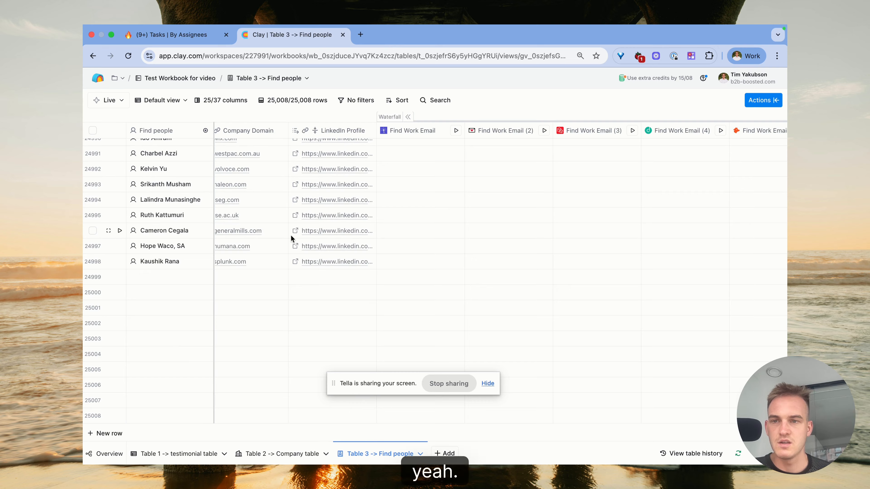
scroll(296, 241, up, 3)
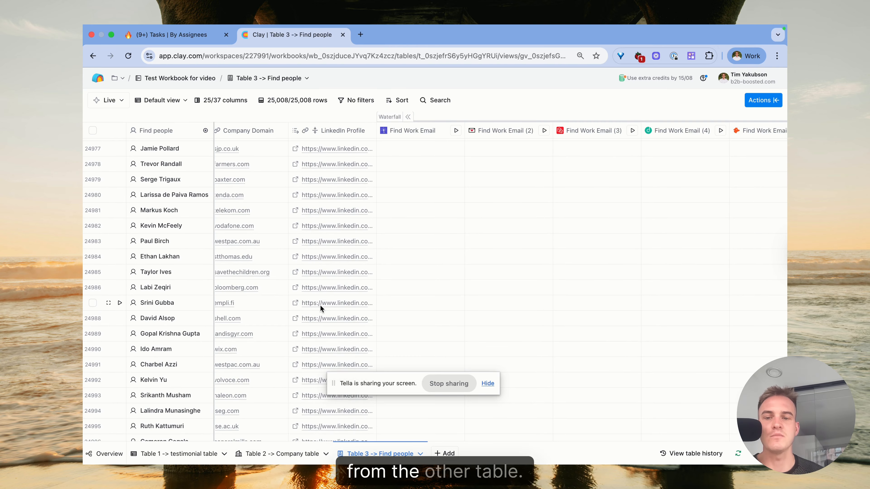
Reopen the Write to Other Table settings in Table 2 -> Company table and try Name as the column to write from, without saving.
click(276, 454)
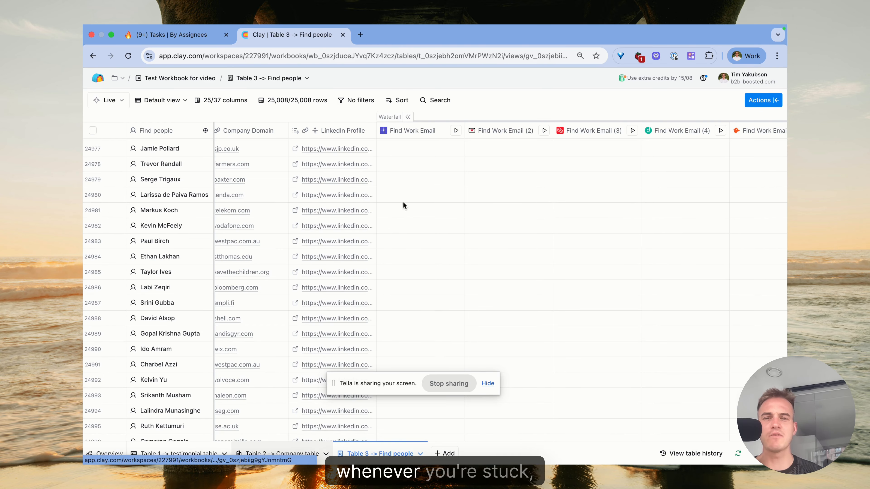
scroll(505, 216, right, 10)
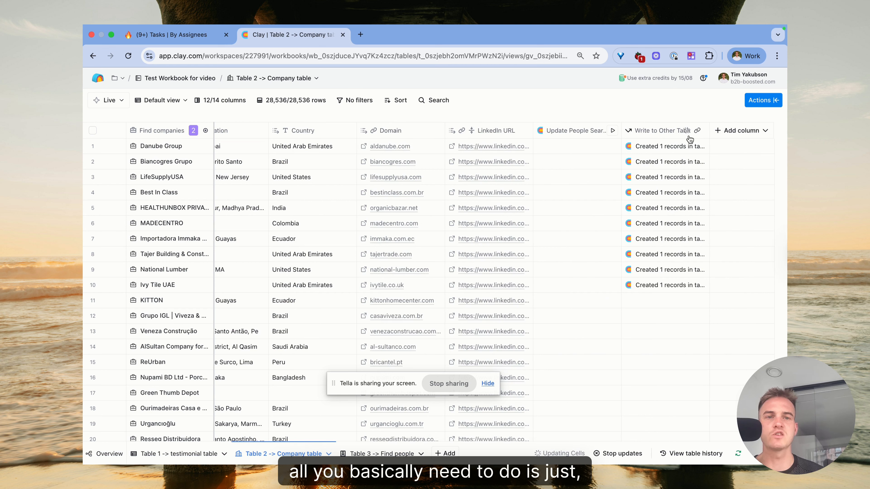
click(661, 130)
click(661, 167)
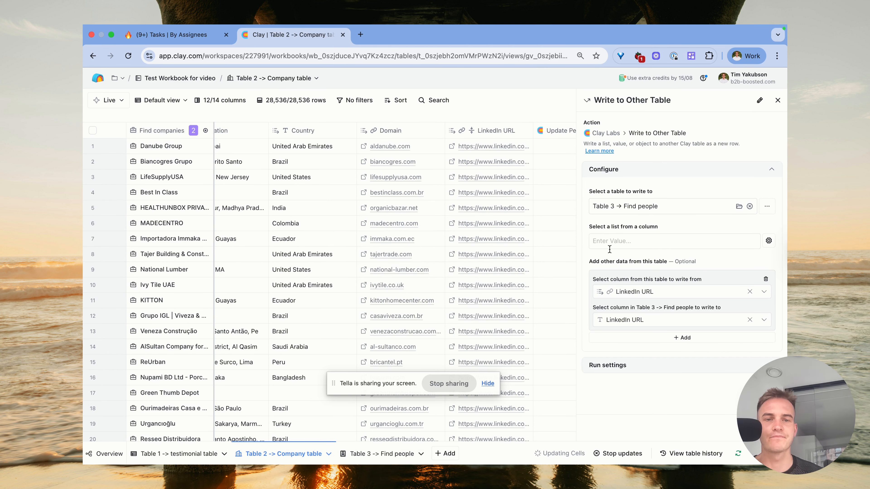
click(656, 293)
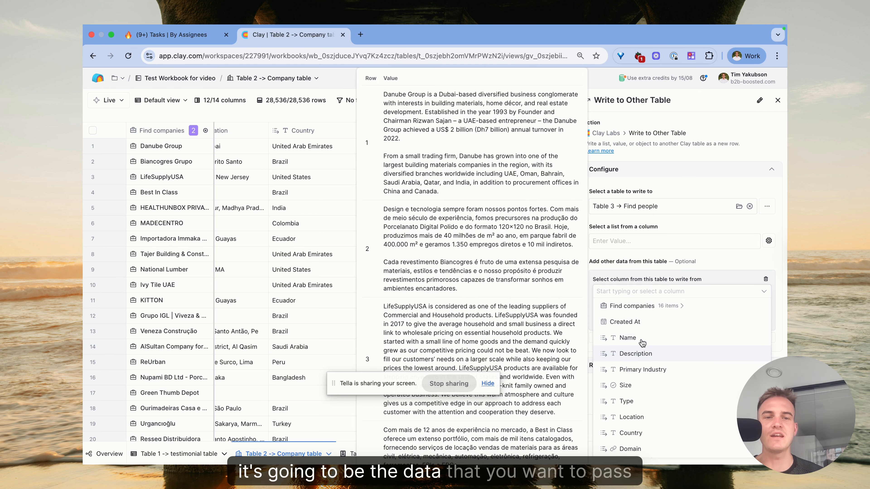
click(650, 343)
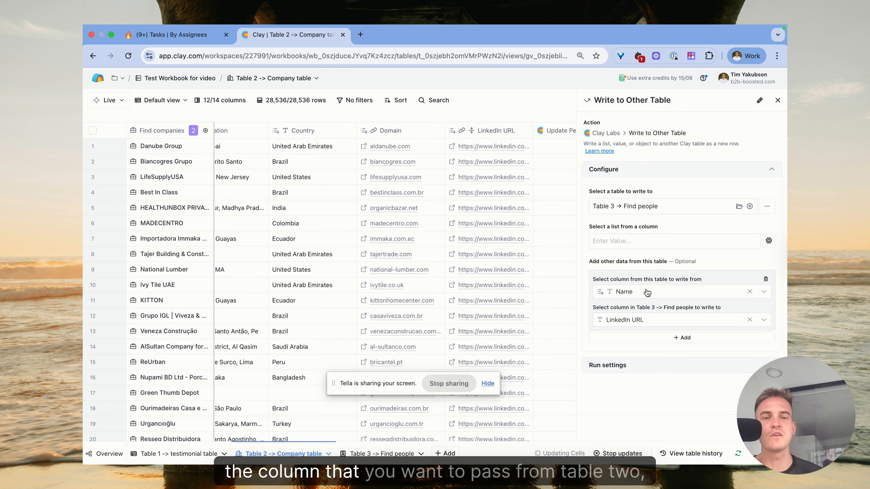
click(651, 319)
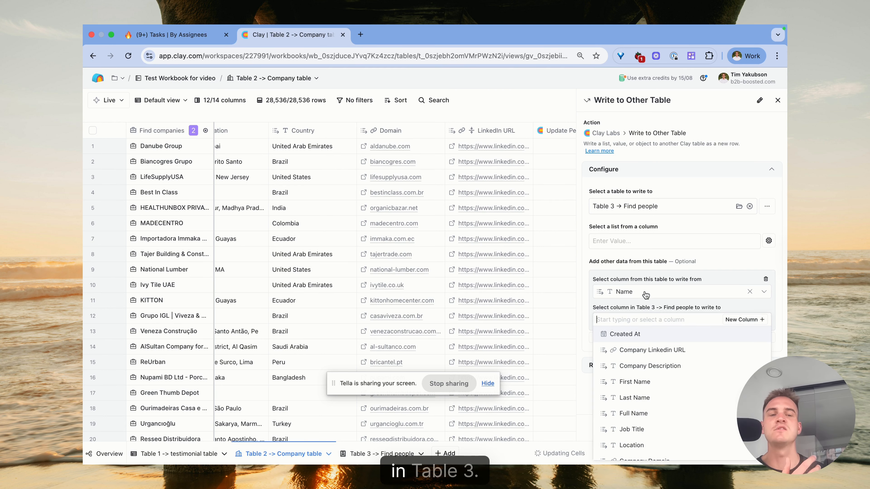
click(718, 225)
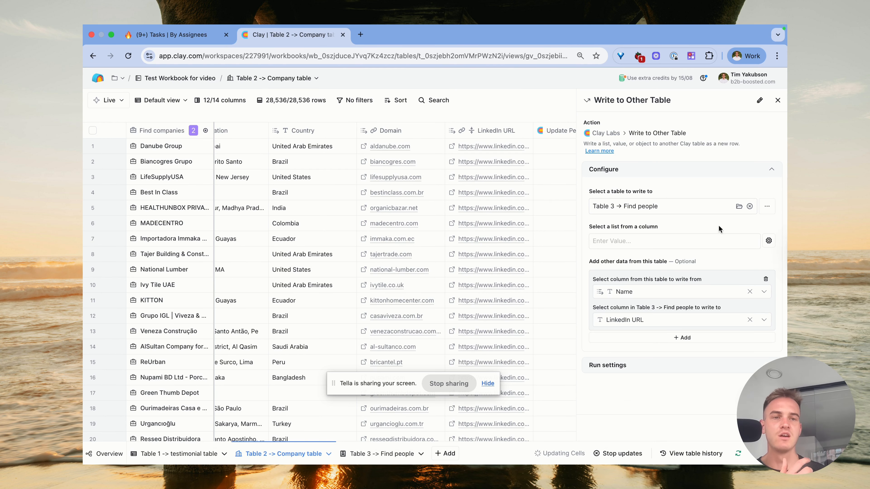
click(777, 104)
Switch to the Notion checklist and mark "Push data from table 1 into table 2" as done.
click(167, 33)
scroll(248, 232, down, 2)
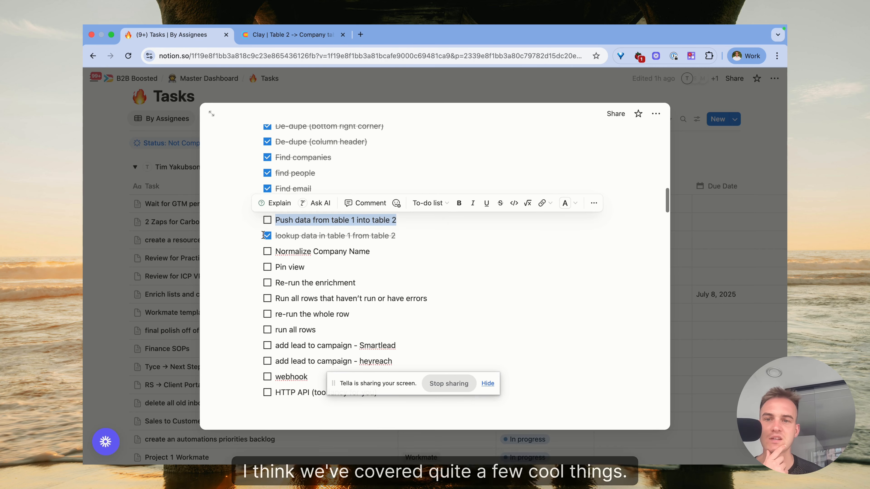
click(267, 220)
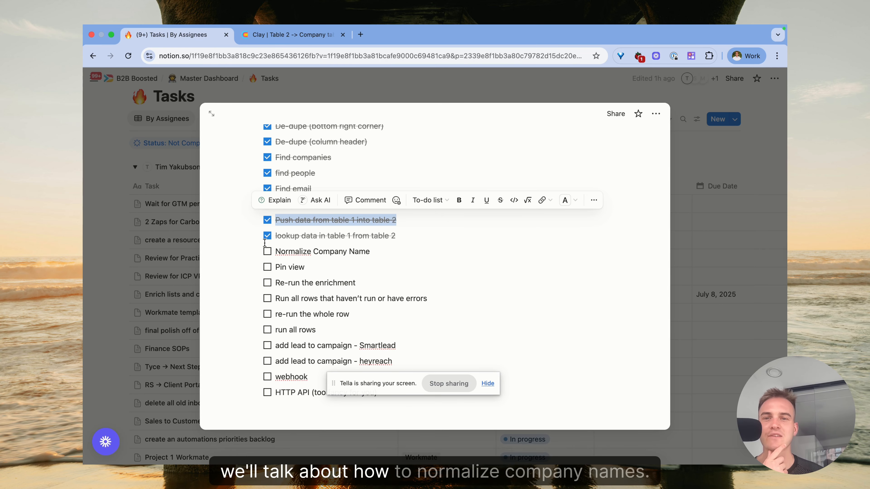
Return to Table 2 -> Company table in Clay and search the enrichments for "normalize".
click(285, 34)
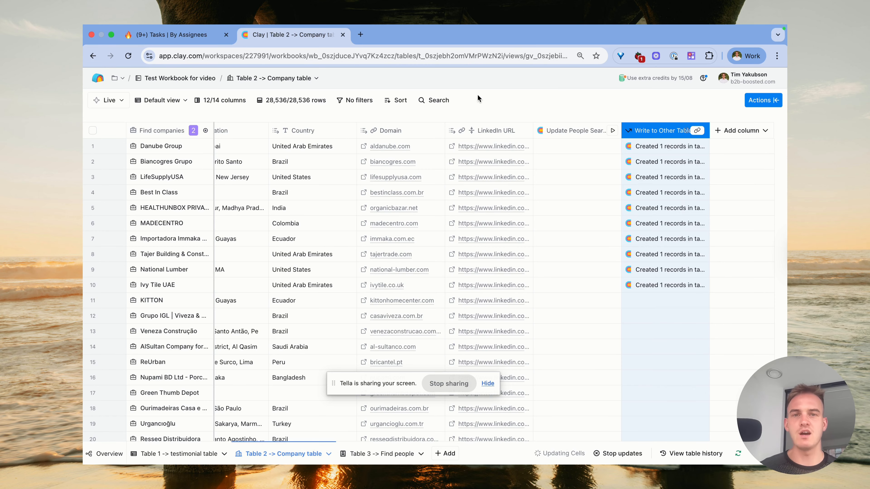
click(328, 453)
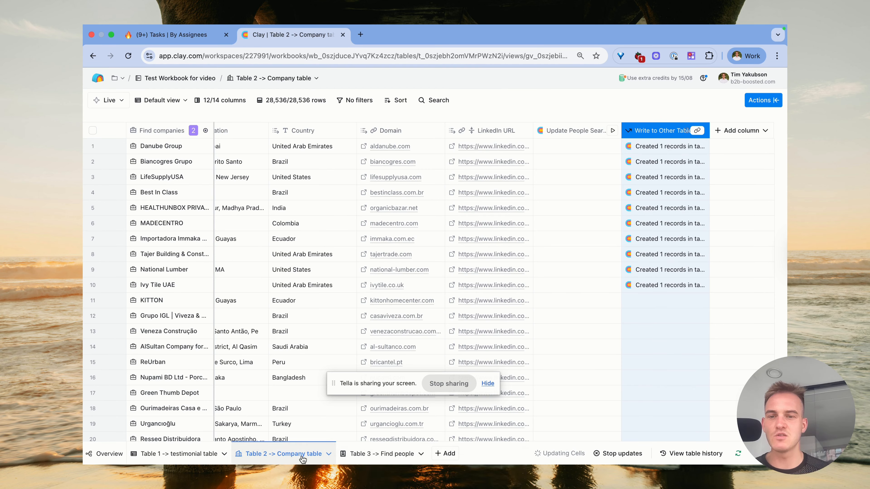
click(493, 103)
scroll(480, 137, left, 10)
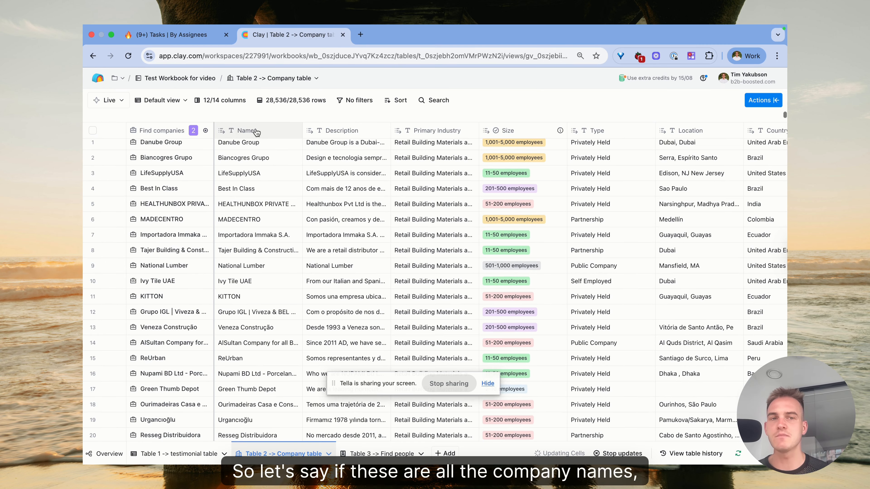
click(771, 103)
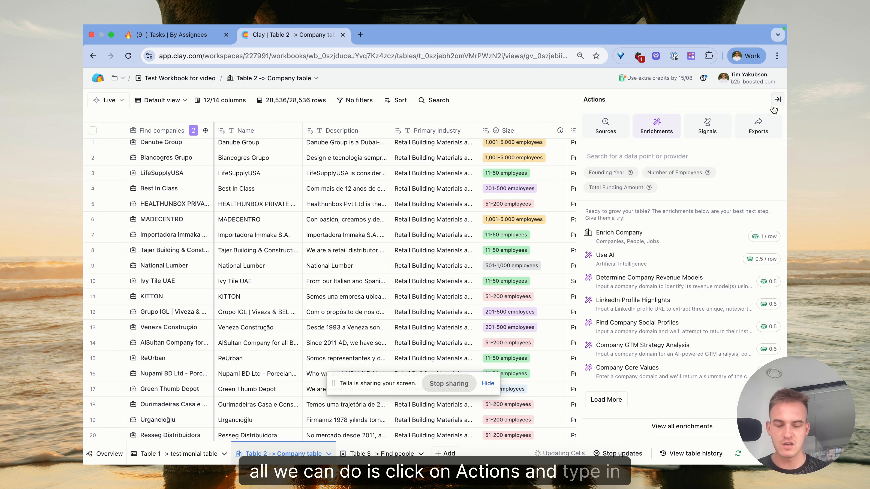
text(normalize)
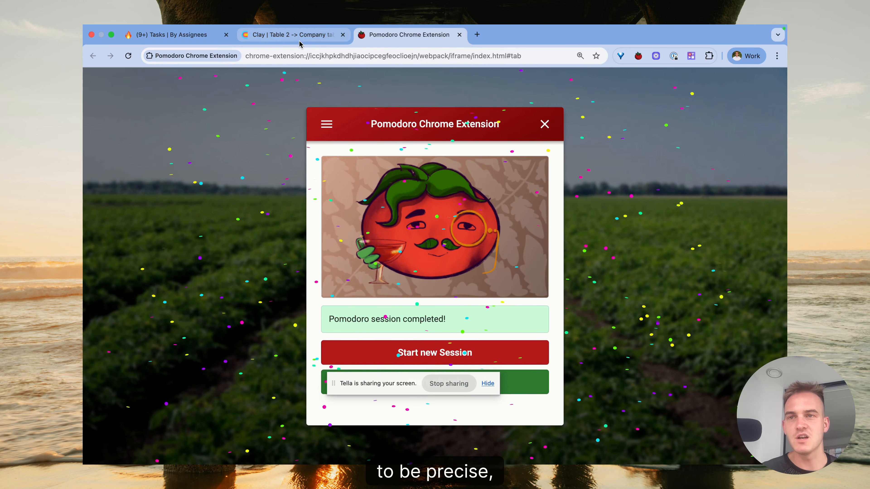
click(299, 40)
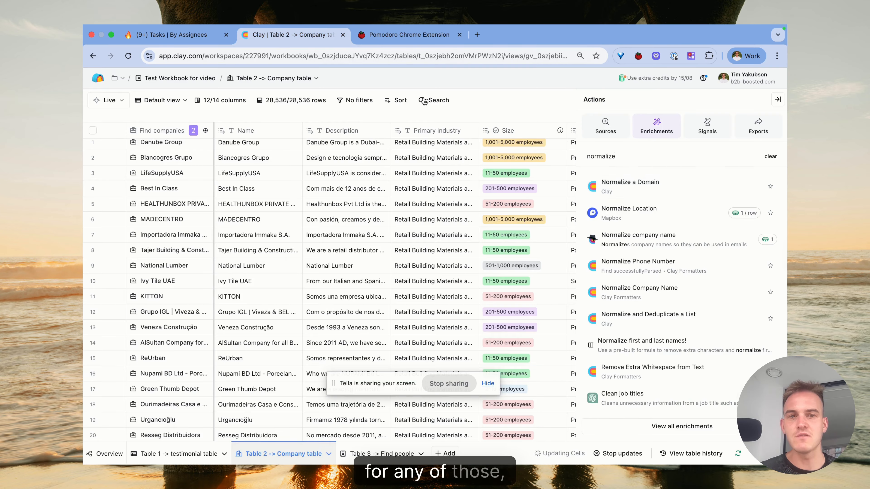
mouse_move(629, 185)
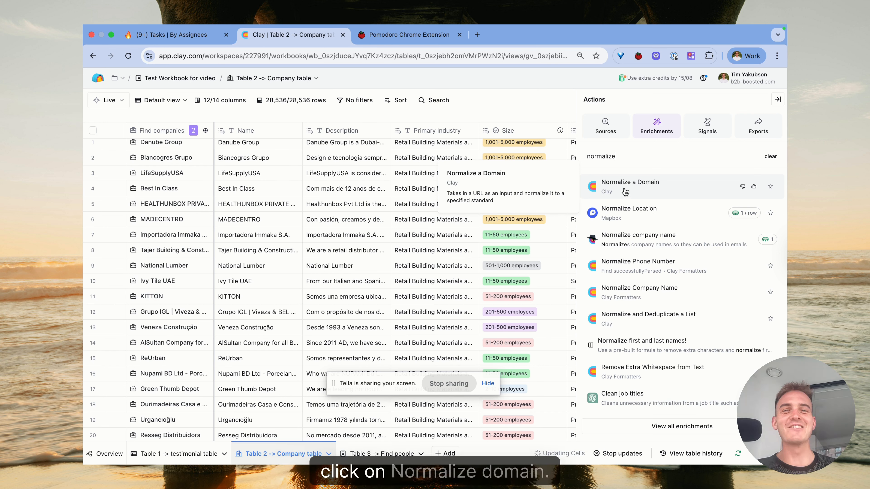
click(617, 187)
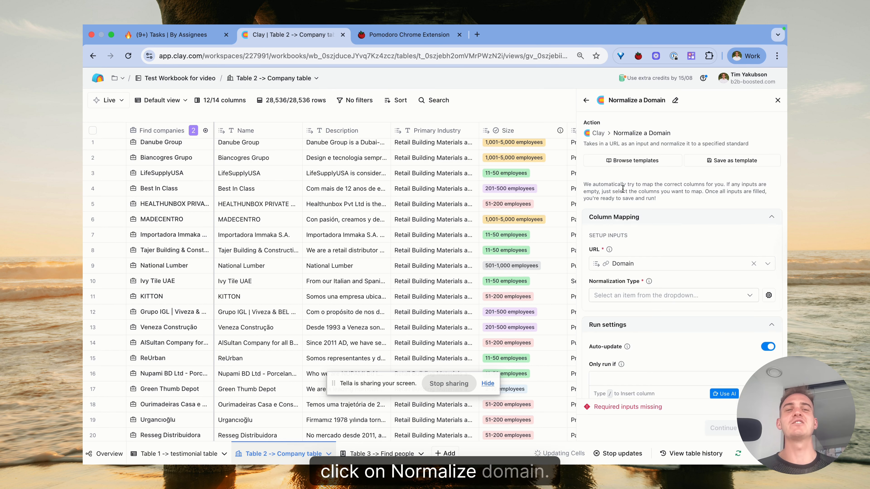
click(587, 101)
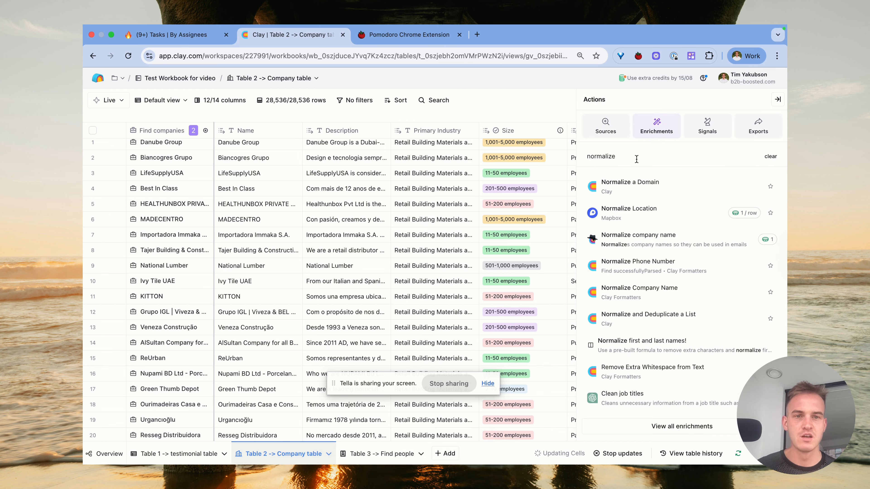
Set up the Clay Formatters enrichment Normalize Company Name with Name as the company name column, and continue to the output column selection.
mouse_move(634, 301)
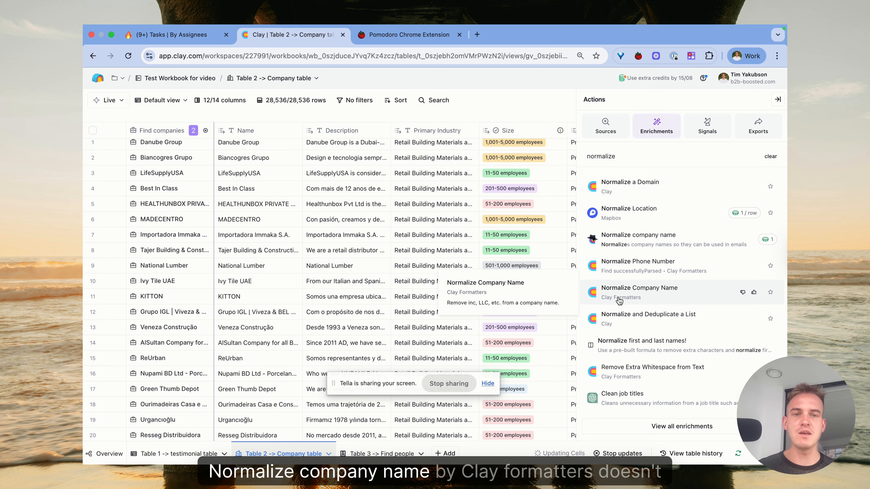
click(635, 304)
click(622, 270)
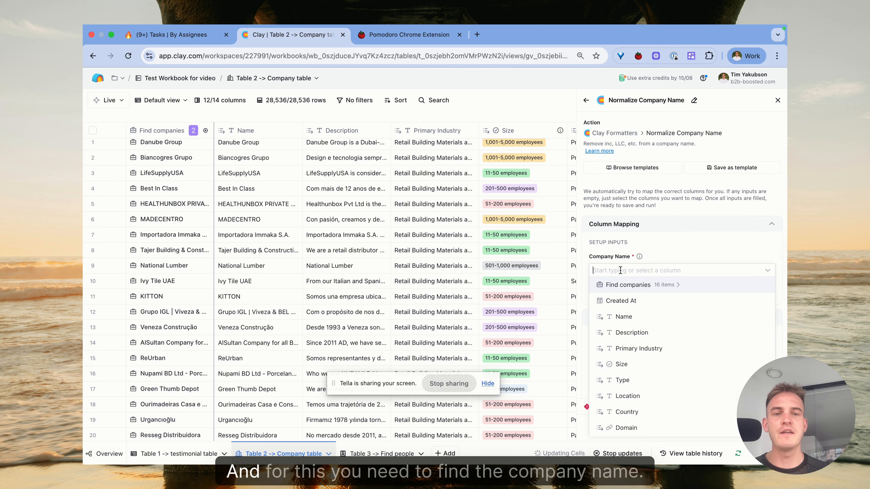
click(623, 317)
mouse_move(638, 289)
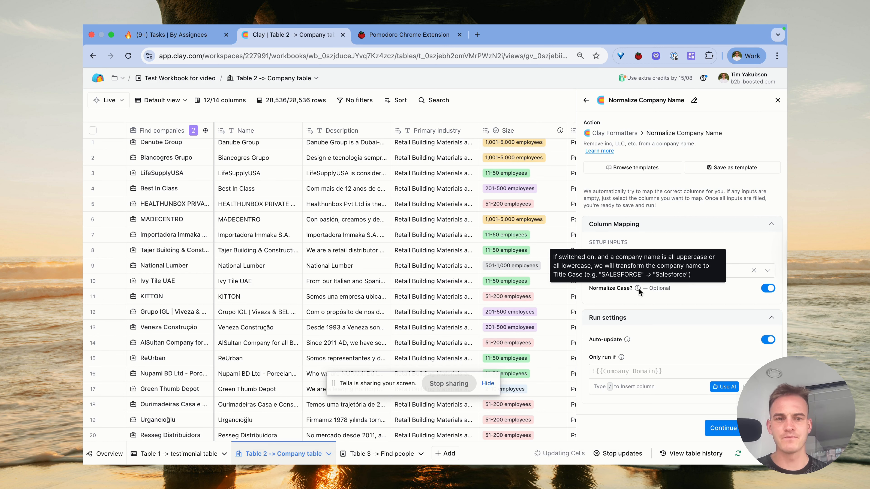
drag(602, 275, 639, 275)
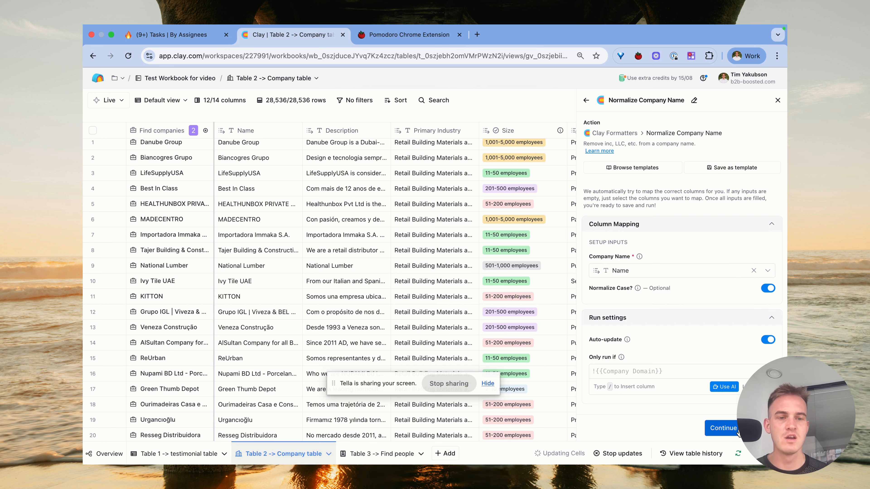
click(723, 428)
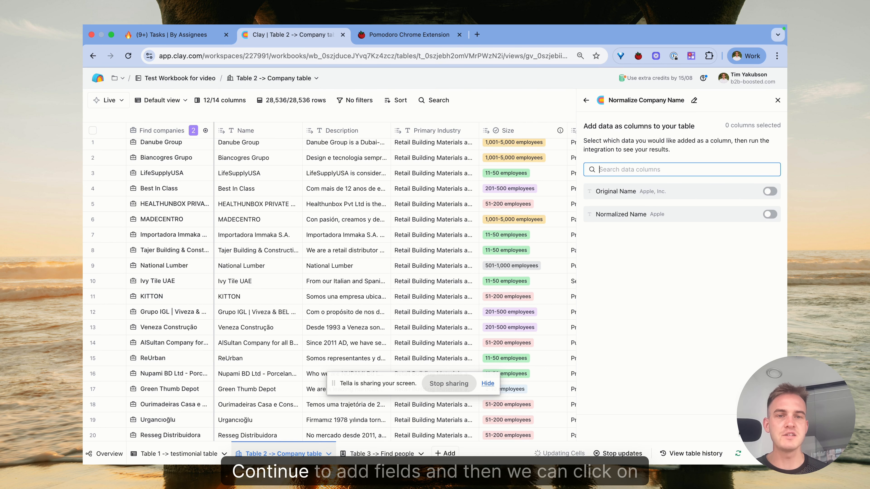
Add Normalized Name as an output column of the Normalize Company Name enrichment, then save and run it on the first 10 rows.
click(770, 215)
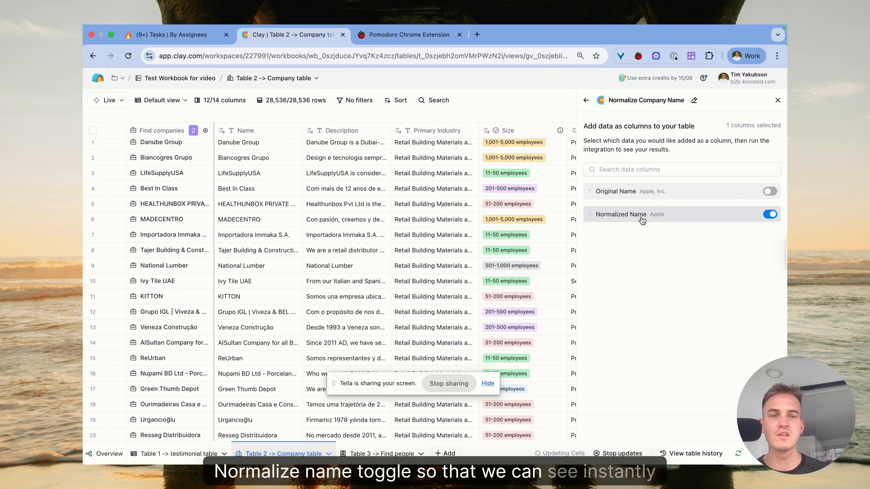
click(760, 428)
click(688, 373)
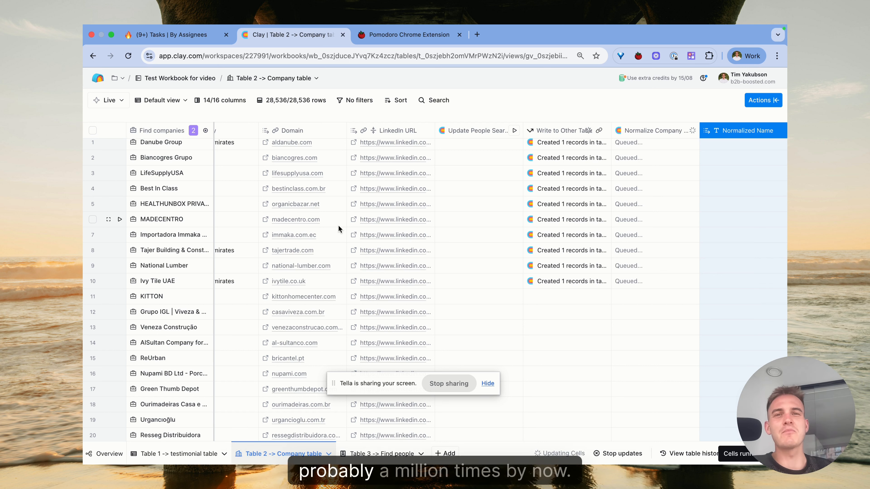
scroll(418, 284, right, 3)
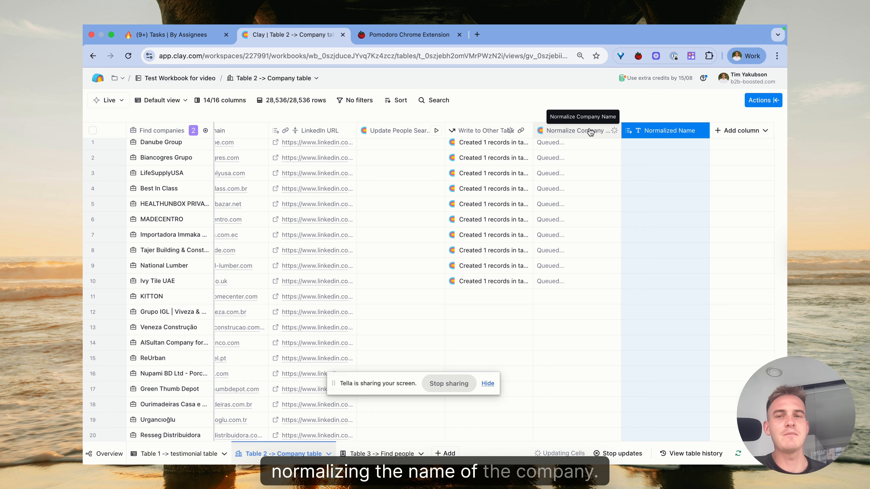
Inspect the Normalized Name values of rows 5, 6 and 8 in full, without editing them.
scroll(167, 164, up, 1)
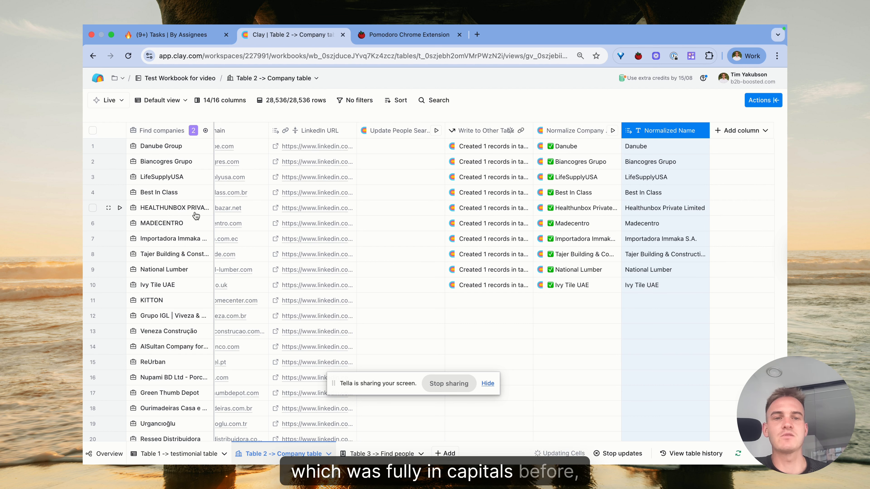
double_click(658, 208)
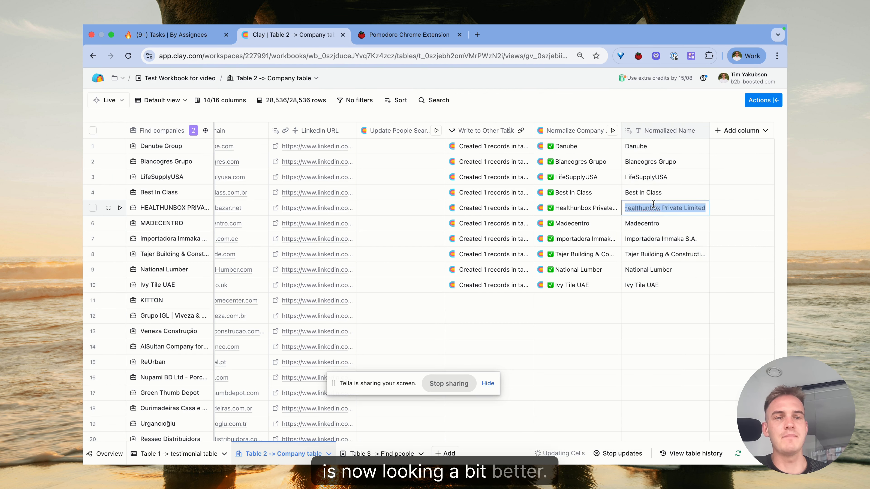
double_click(652, 223)
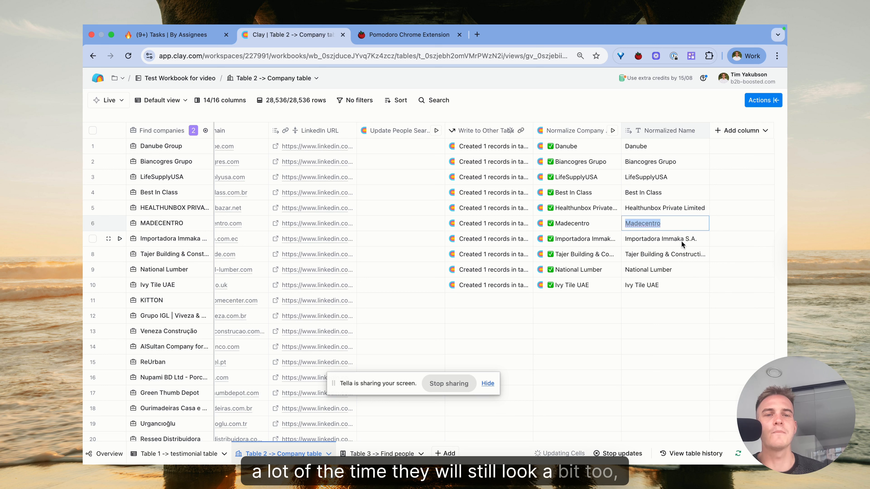
double_click(679, 255)
drag(700, 267, 635, 252)
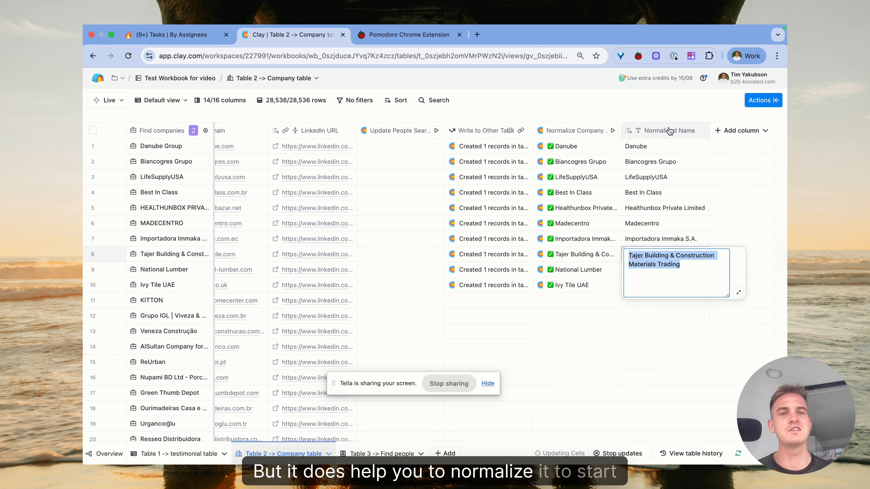
key(Escape)
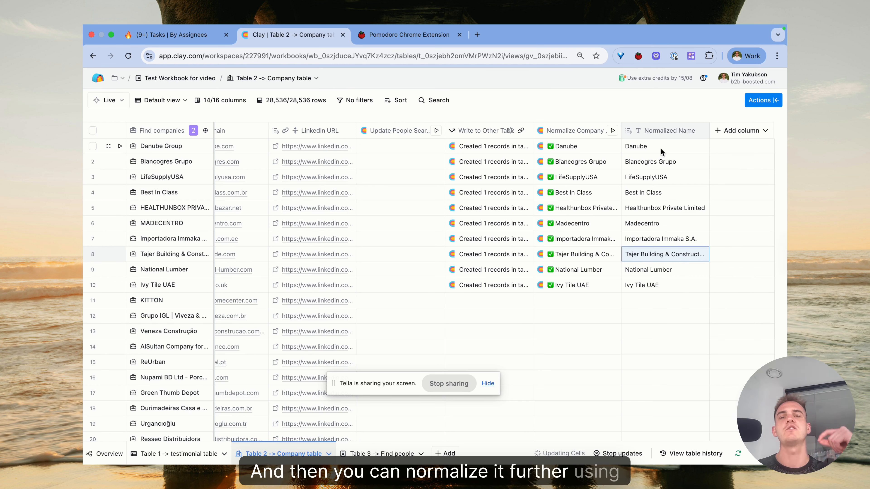
Switch to the Notion checklist, mark "Normalize Company Name" as done, and return to Clay.
click(206, 36)
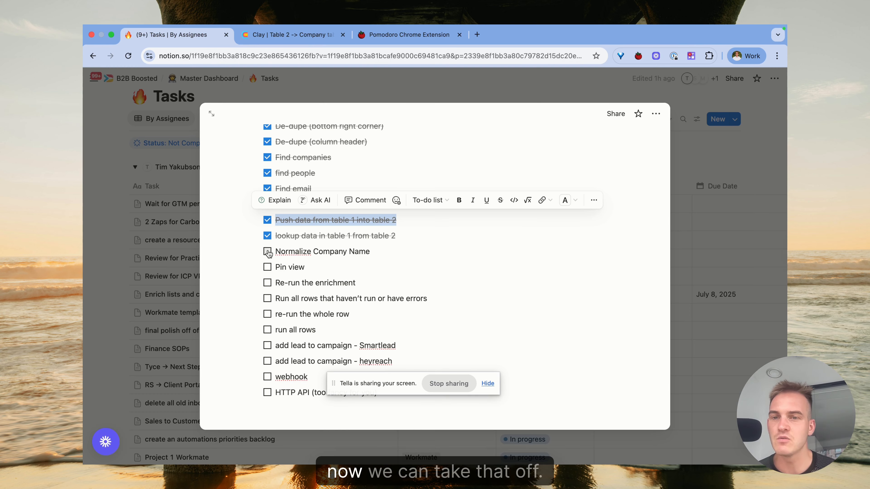
click(289, 35)
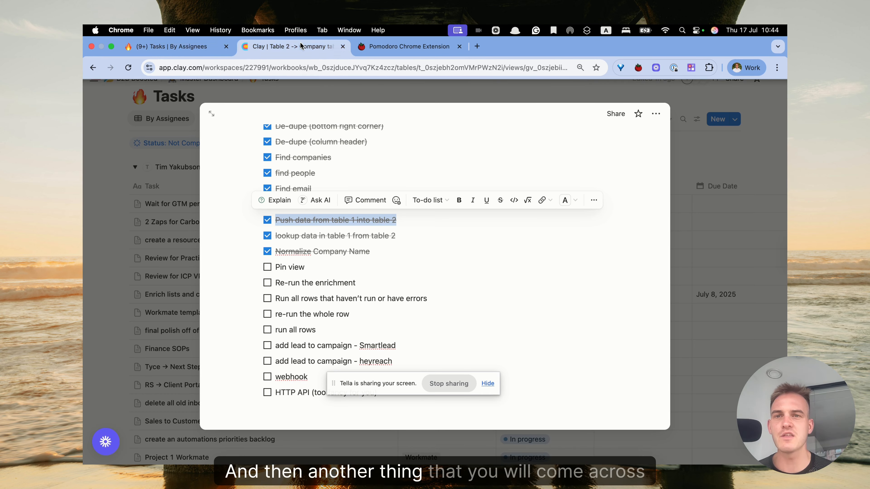
Pin the Size column in Table 2 -> Company table and browse across the other columns with it pinned.
scroll(390, 270, left, 10)
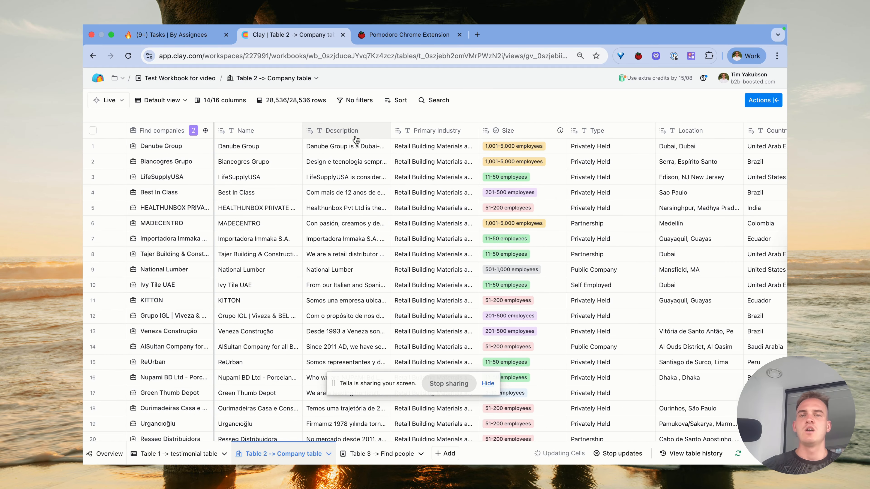
scroll(373, 185, right, 15)
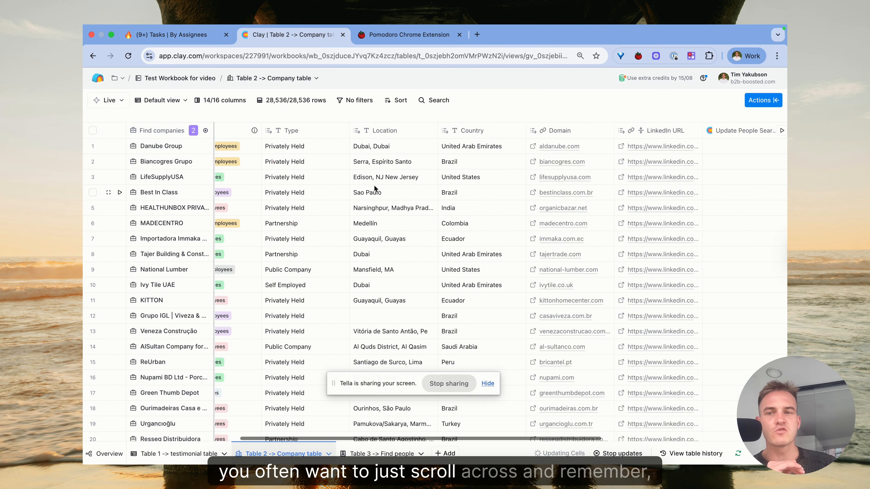
scroll(374, 185, left, 15)
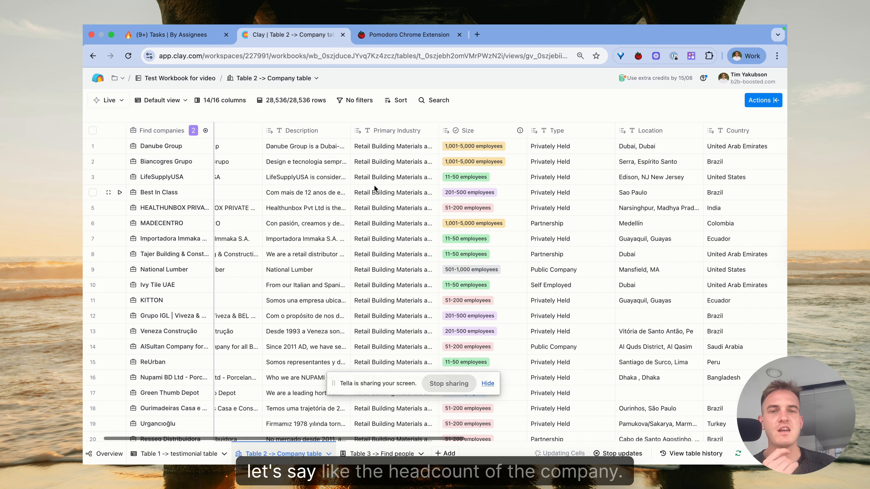
scroll(314, 152, right, 10)
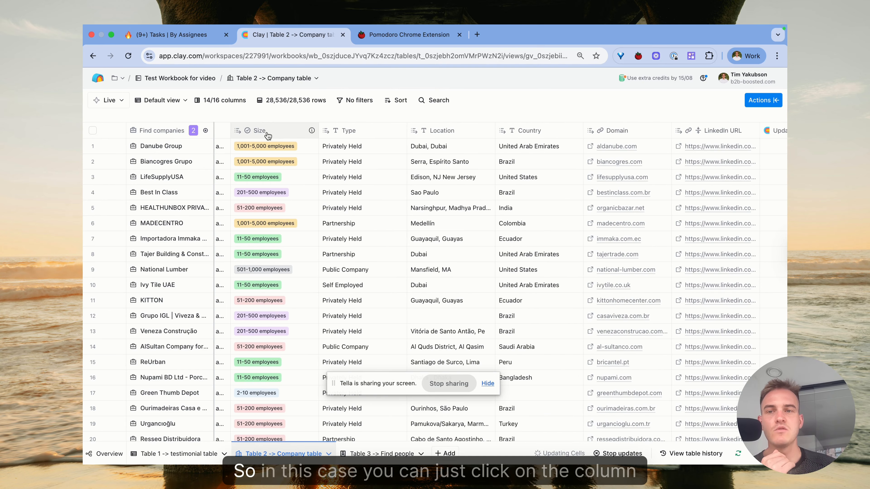
click(280, 134)
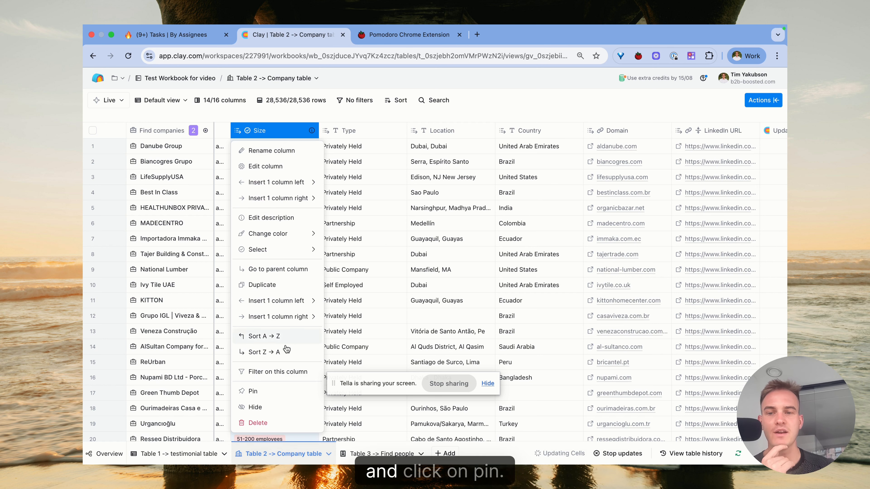
click(264, 393)
scroll(412, 250, right, 10)
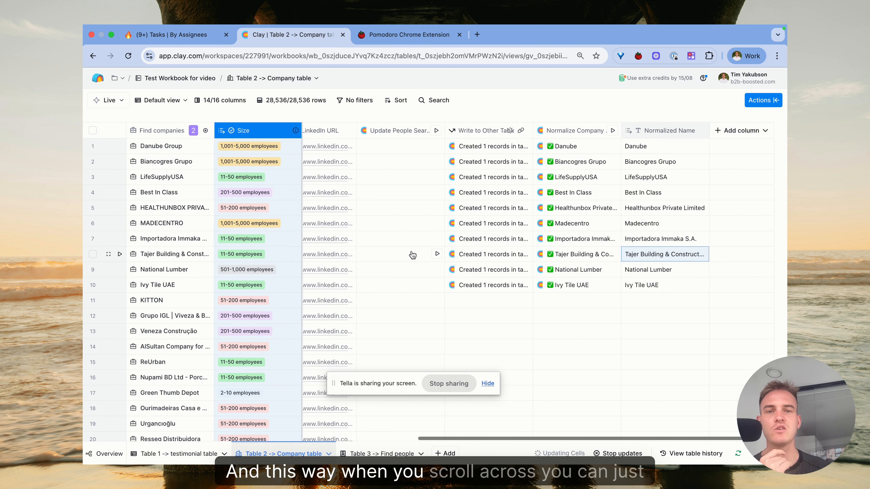
scroll(411, 250, left, 10)
scroll(411, 250, right, 10)
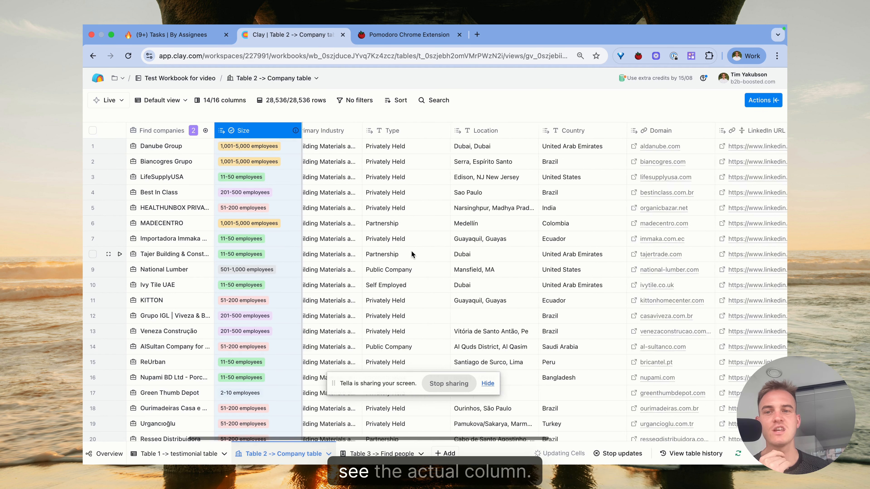
Unpin the Size column in the company table.
double_click(260, 135)
scroll(405, 171, down, 1)
key(Escape)
click(243, 131)
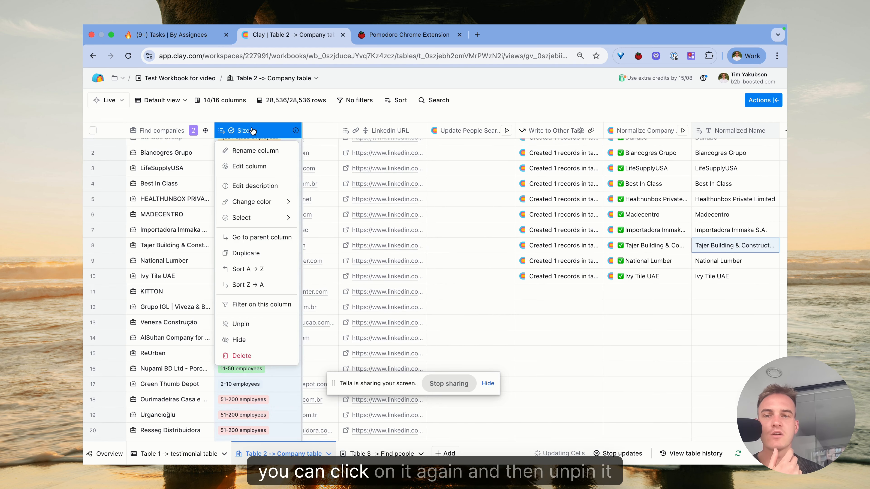
click(257, 325)
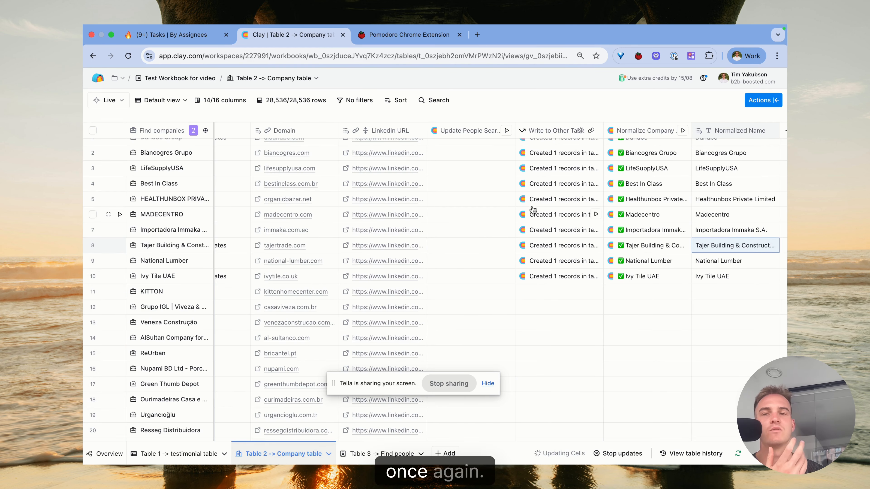
Switch to the Notion checklist, mark "Pin view" as done, and highlight the "Re-run the enrichment" item.
click(159, 36)
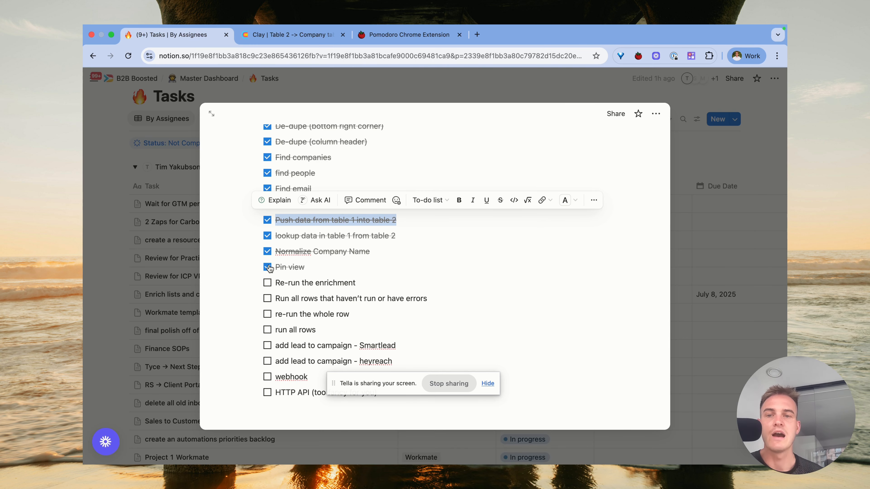
drag(365, 285, 275, 285)
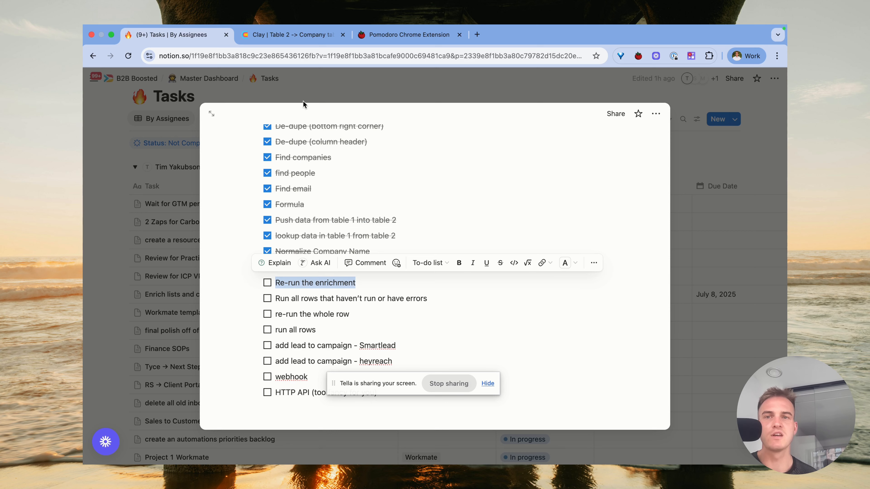
Return to Clay, open Table 1 -> testimonial table, and open the Website cell of row 1 for editing.
click(291, 34)
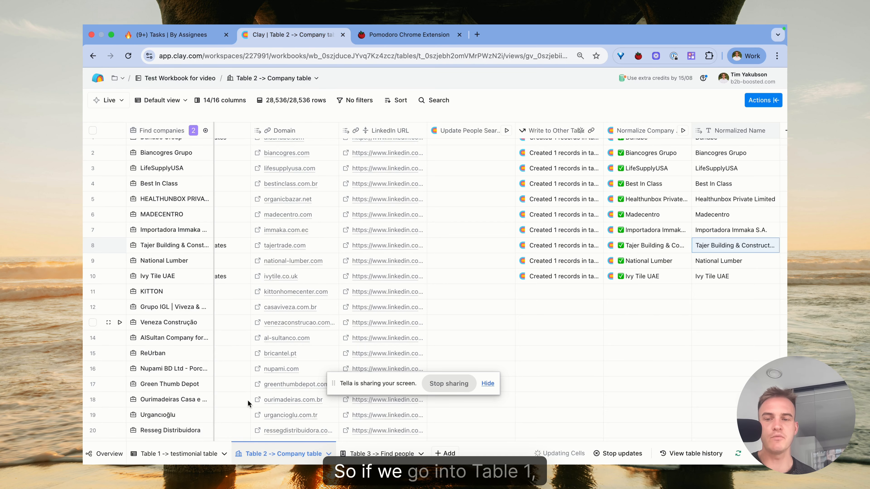
click(189, 461)
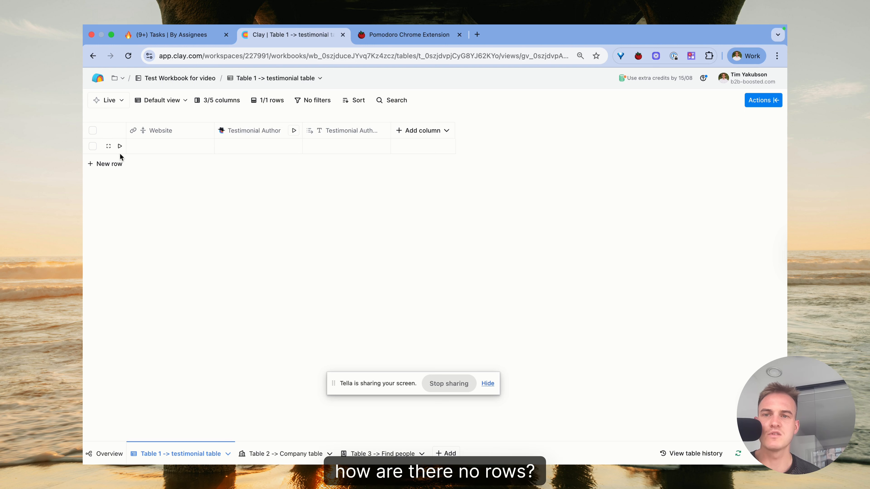
click(120, 156)
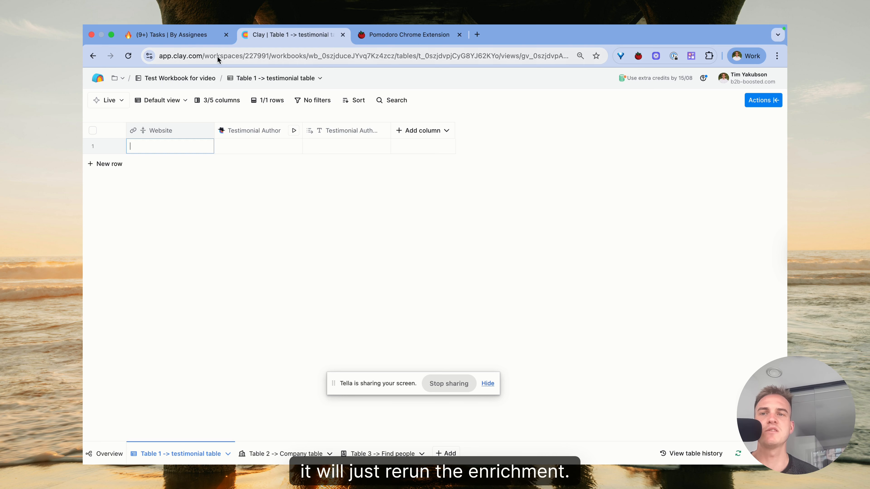
Switch to the Notion checklist, mark "Re-run the enrichment" as done, and go back to the testimonial table in Clay.
click(183, 40)
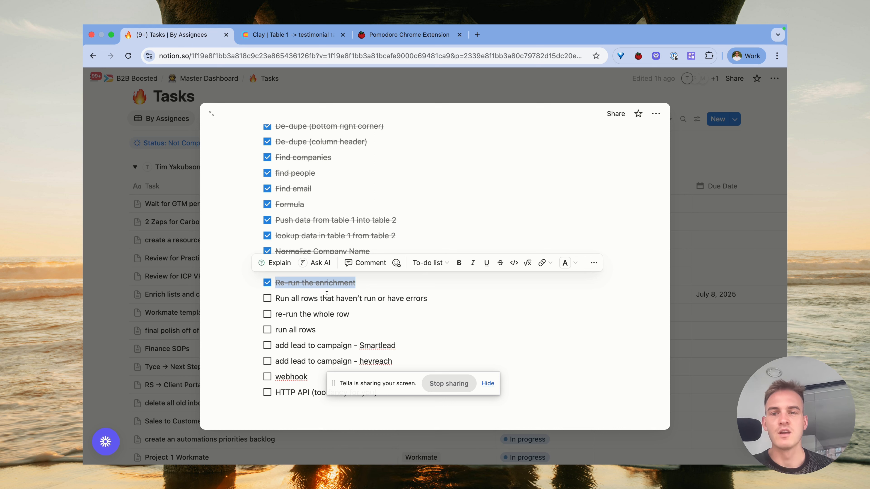
click(292, 35)
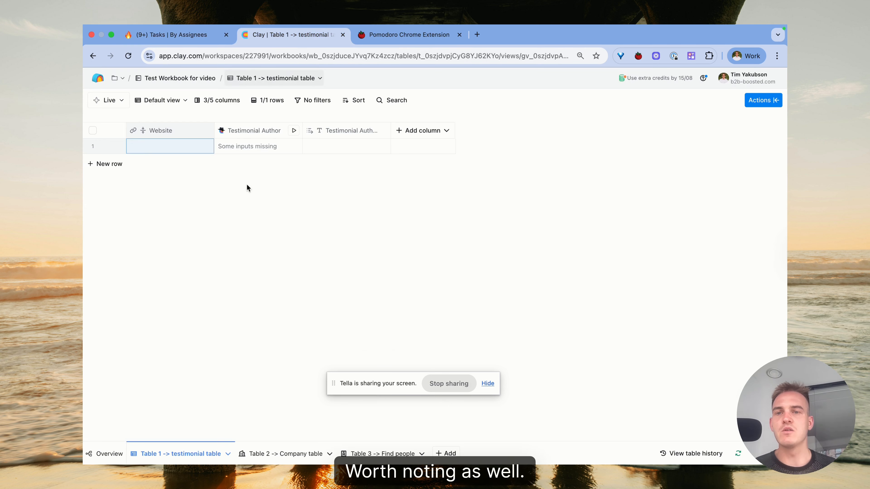
double_click(162, 143)
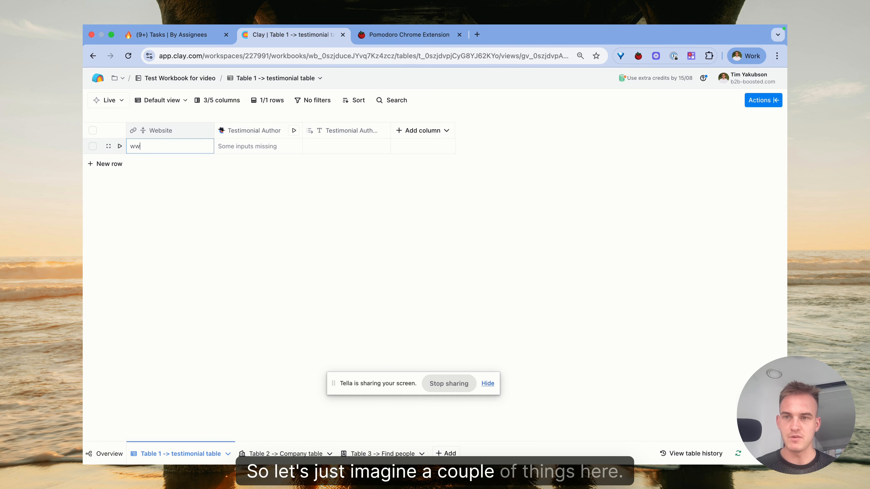
text(www.n2)
key(BackSpace)
key(BackSpace)
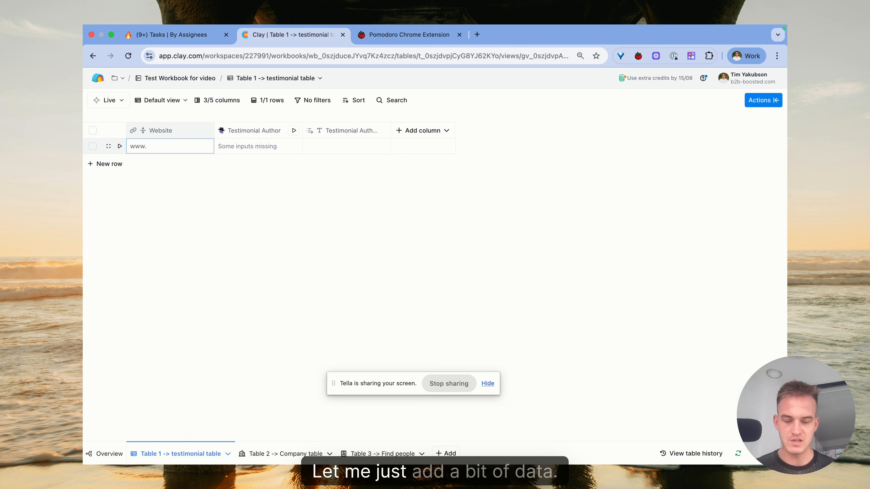
text(b2b-boosted.com)
click(120, 164)
click(166, 160)
text(www.unlokclay.co)
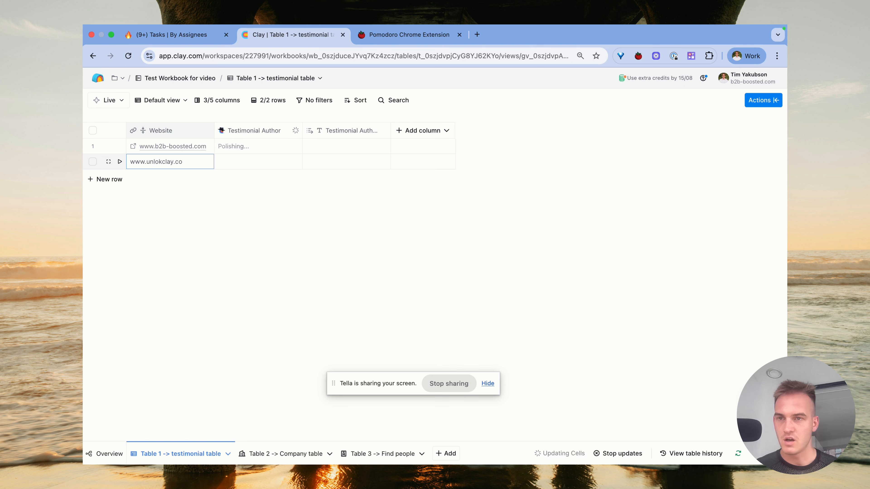
key(BackSpace)
key(BackSpace)
key(BackSpace)
key(BackSpace)
key(BackSpace)
key(BackSpace)
key(BackSpace)
key(BackSpace)
text(ckcla)
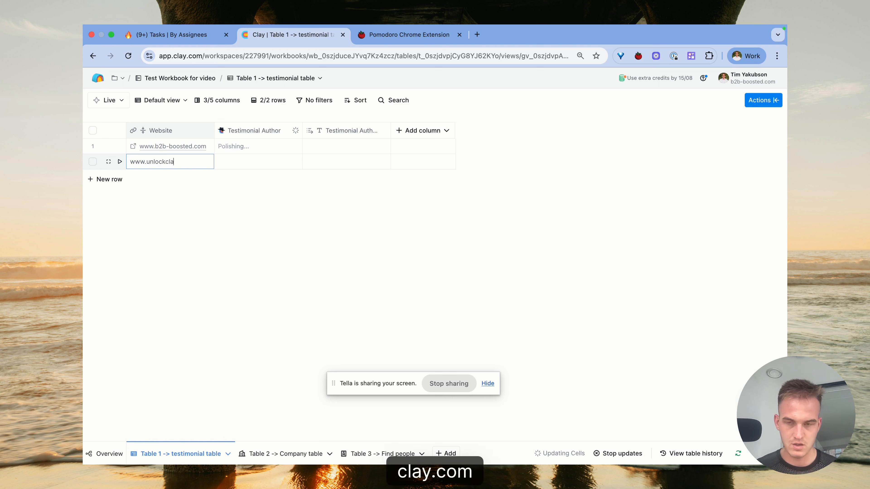
text(y.com)
key(Return)
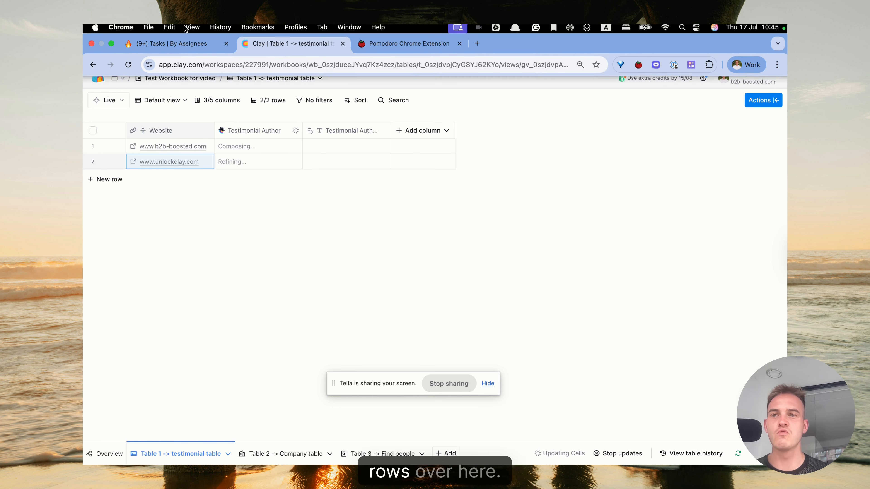
Check the next item in the Notion checklist, and examine the column run options for Testimonial Author in Clay's testimonial table.
click(174, 39)
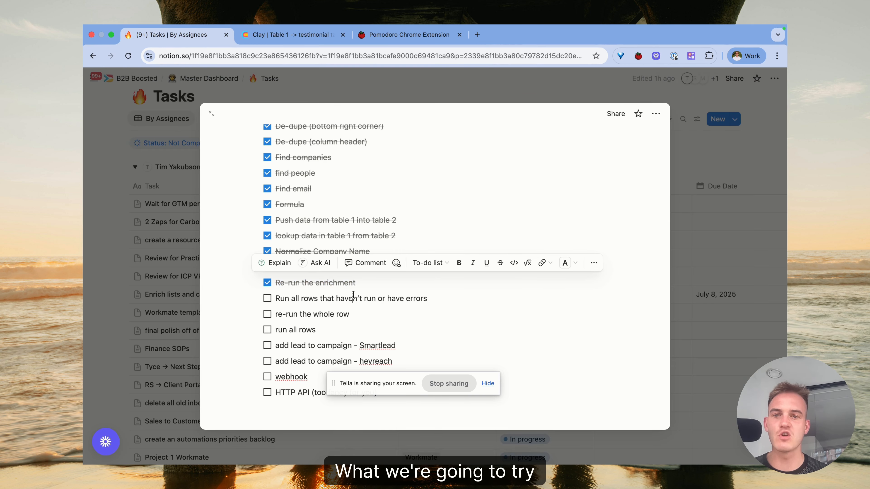
click(291, 35)
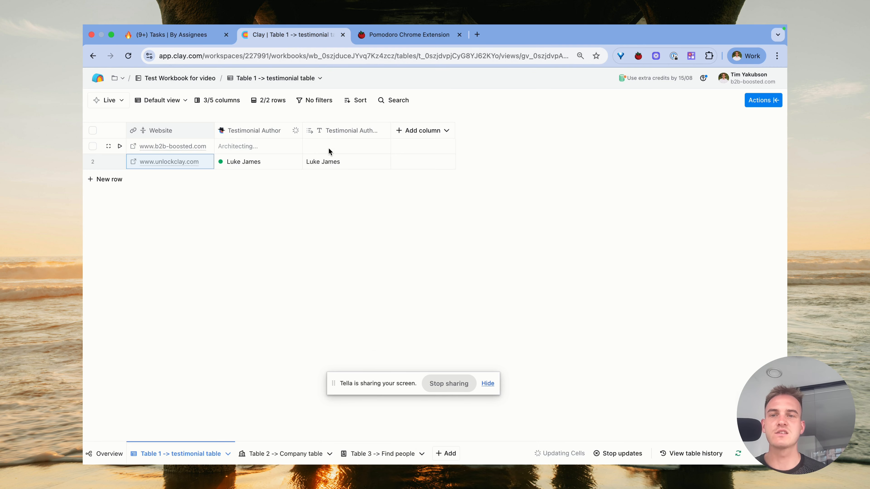
click(266, 136)
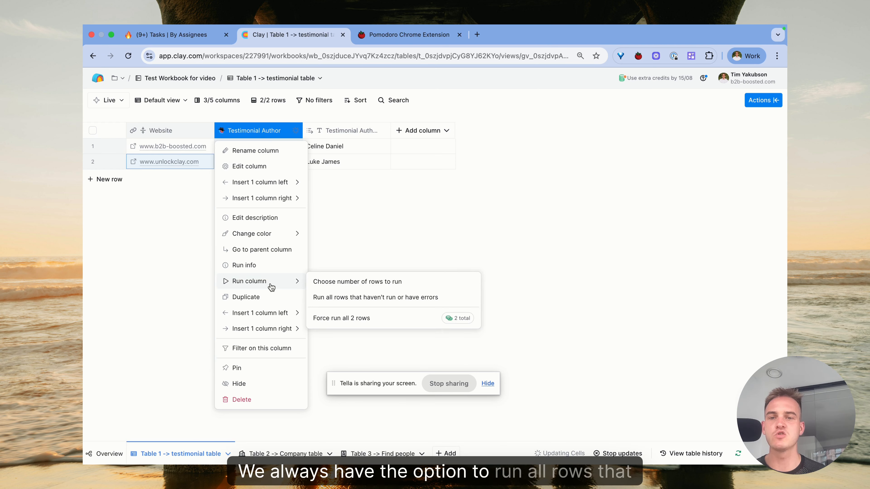
mouse_move(252, 282)
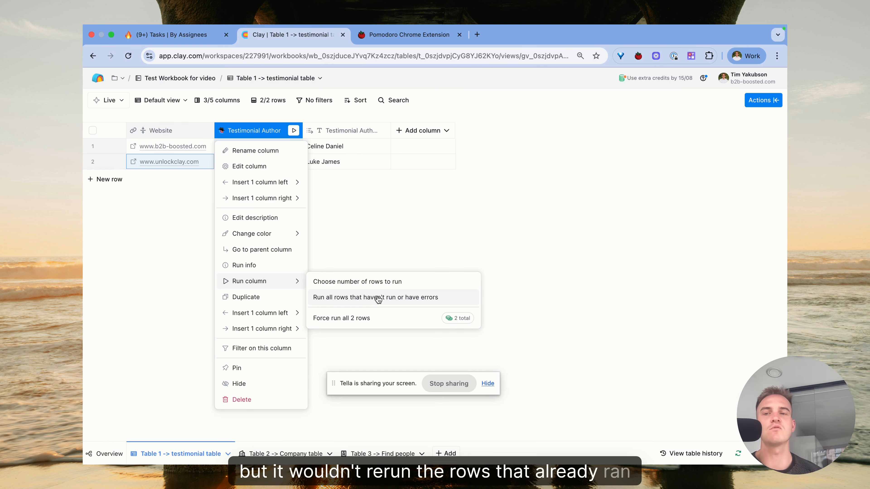
click(402, 251)
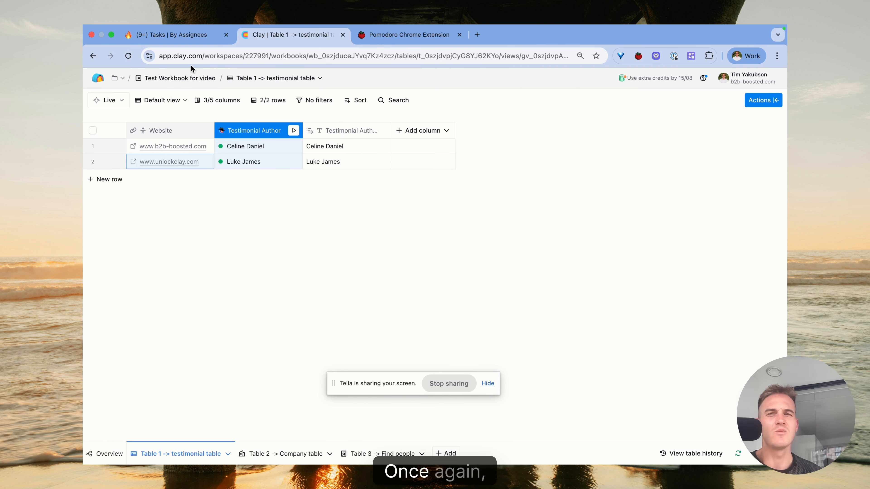
Mark "Run all rows that haven't run or have errors" as done in the Notion checklist, and return to Clay's Table 3 -> Find people.
click(192, 34)
scroll(388, 262, down, 1)
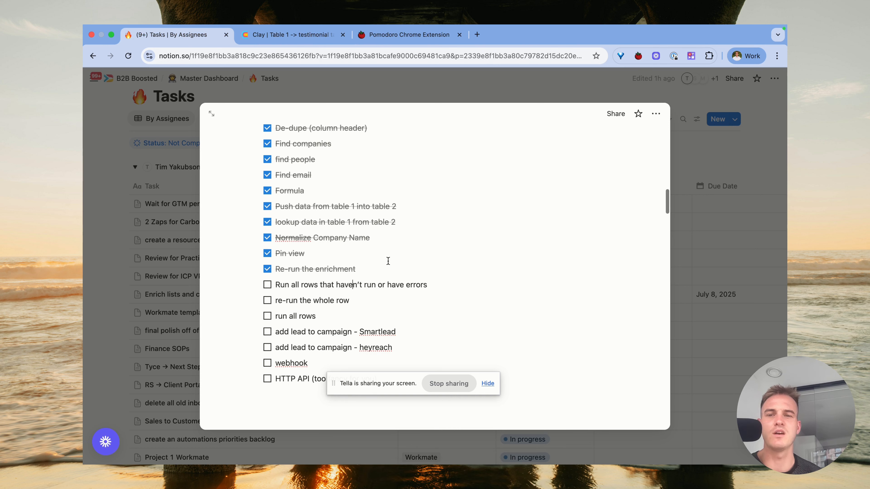
click(267, 285)
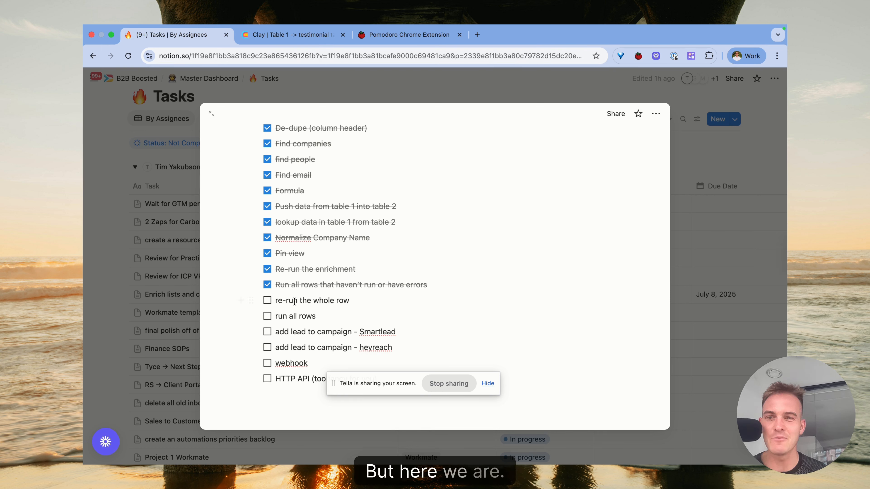
drag(277, 302, 357, 300)
click(257, 48)
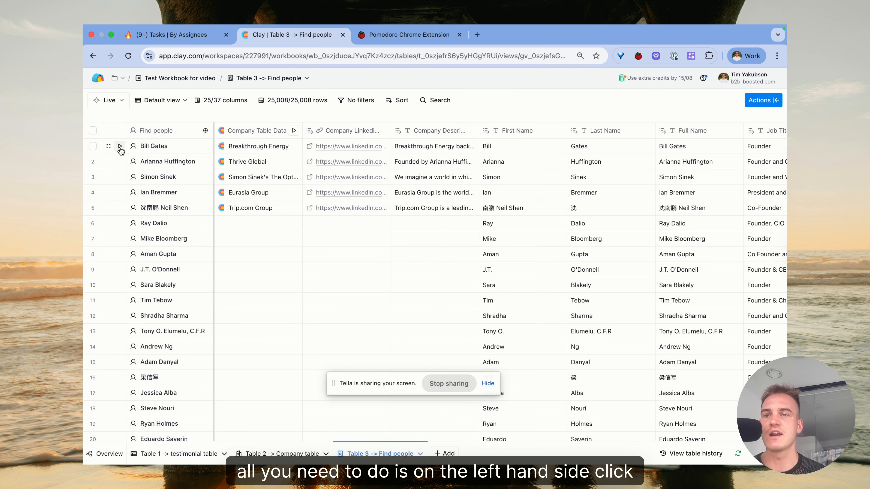
Select all rows of the Find people table, view the bulk force-run option without running it, and clear the selection.
click(93, 130)
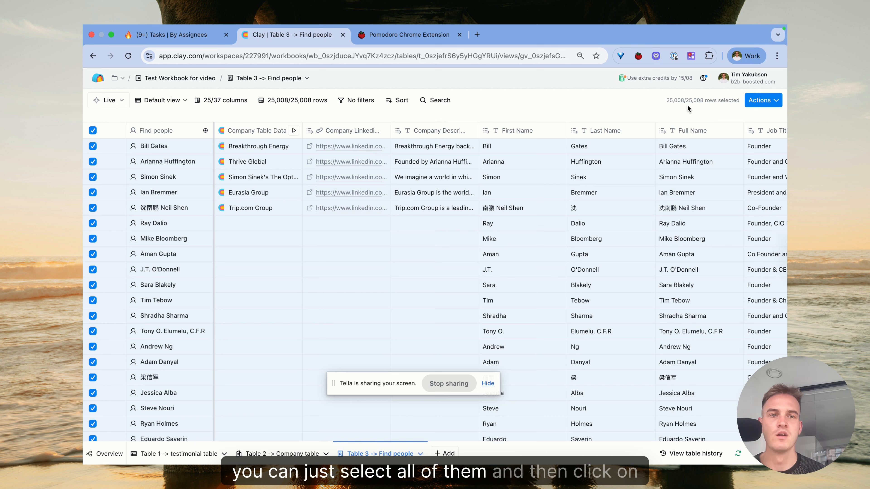
click(762, 100)
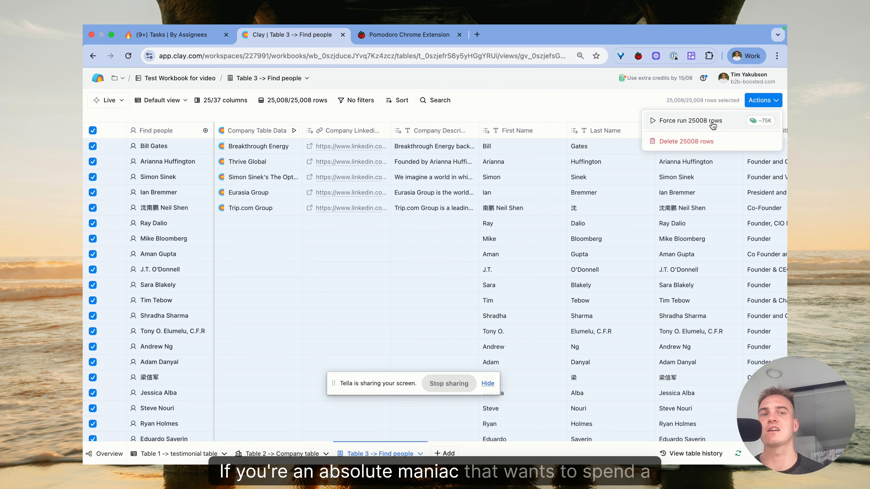
click(93, 131)
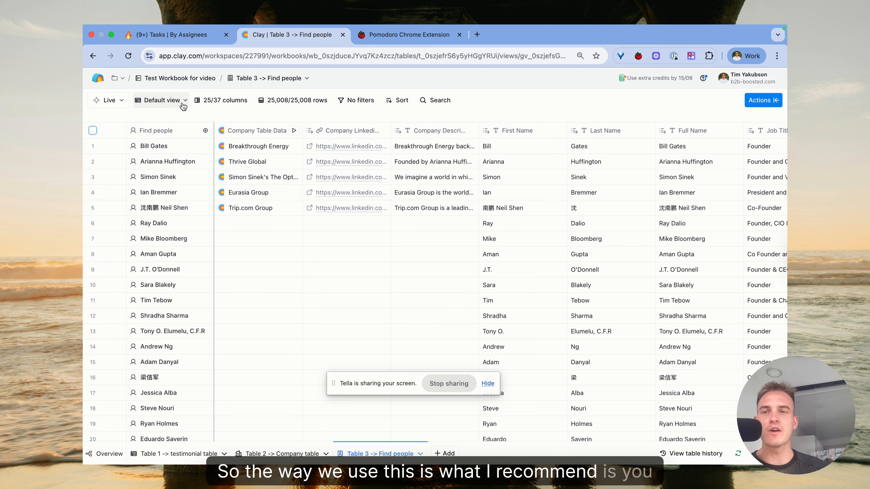
Duplicate the Default view of the Find people table and rename the copy "Email view".
click(187, 104)
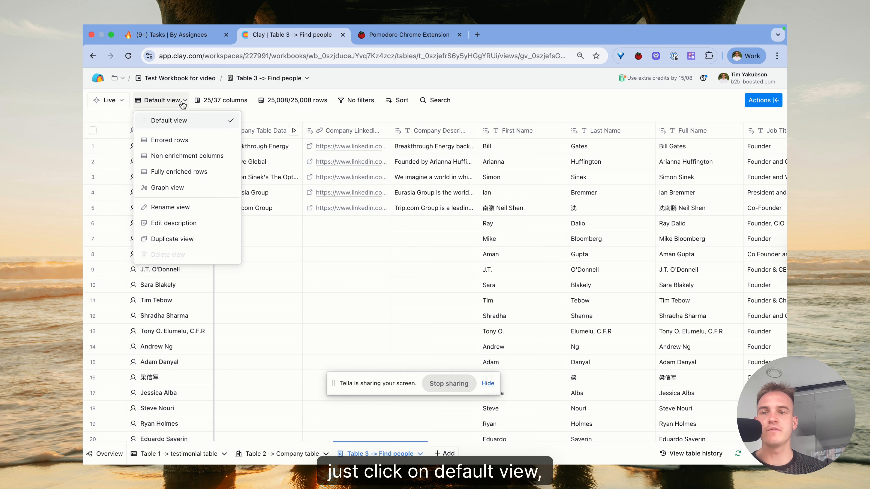
click(187, 244)
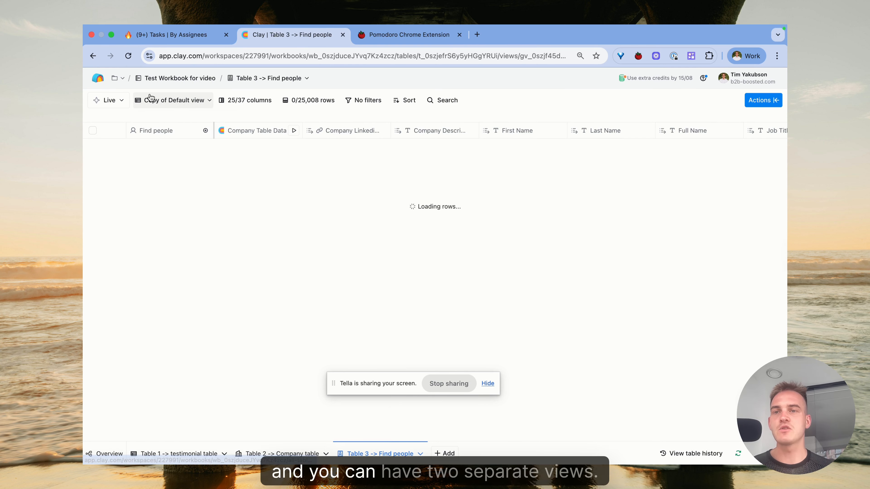
click(152, 97)
click(152, 97)
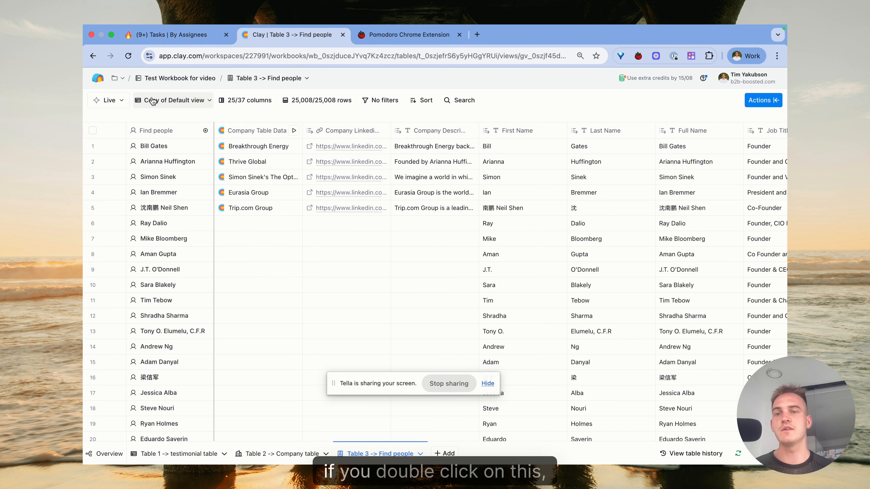
double_click(152, 98)
text(Email)
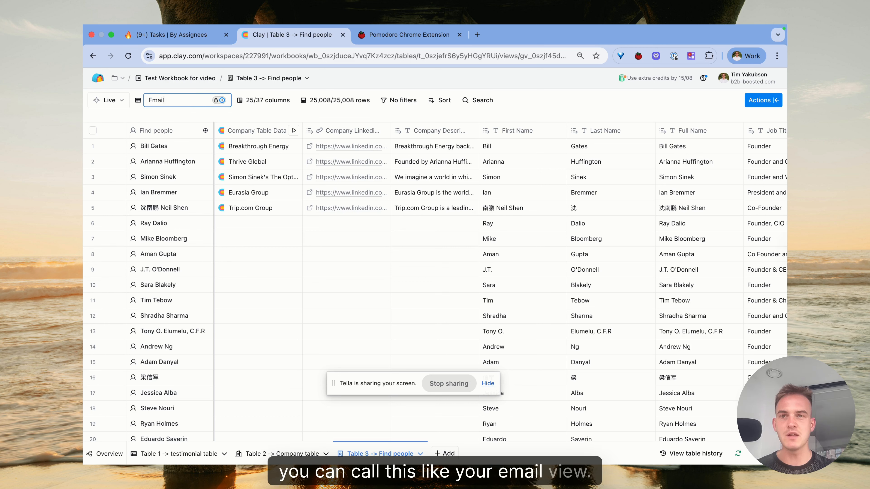
text( view)
key(Return)
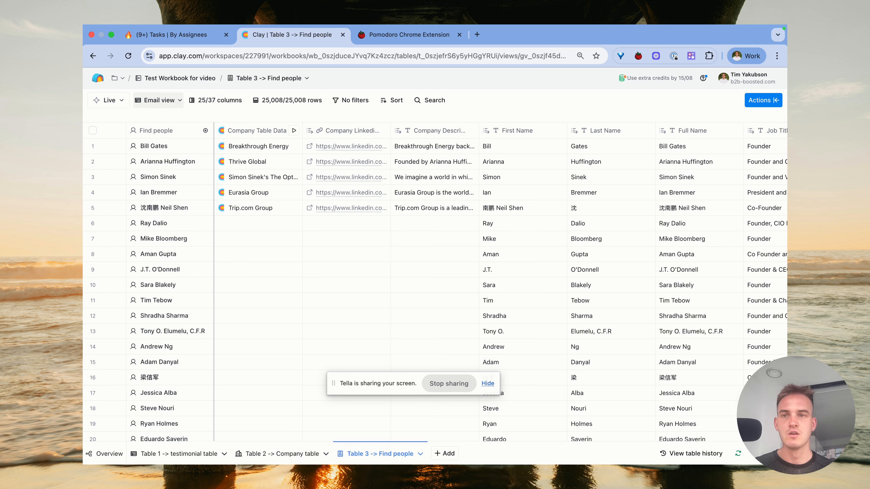
Duplicate the Email view and rename the copy "Linkedin outreach view".
click(182, 103)
click(166, 255)
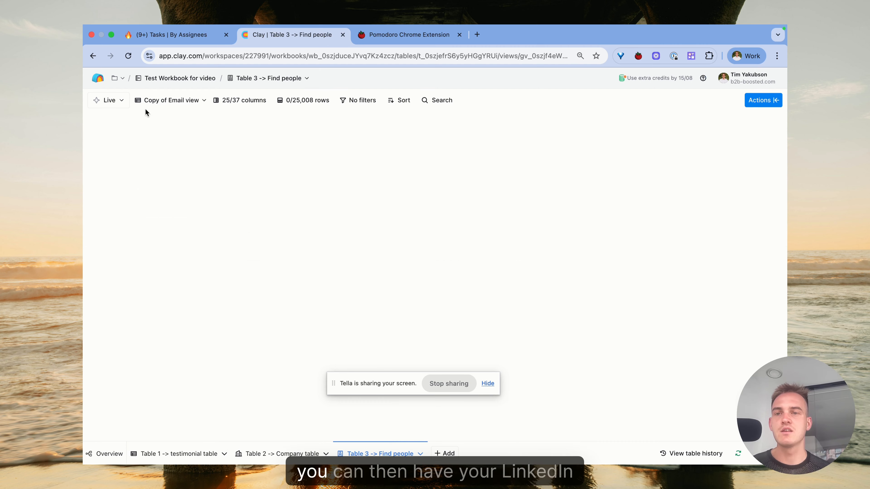
double_click(152, 101)
text(Link)
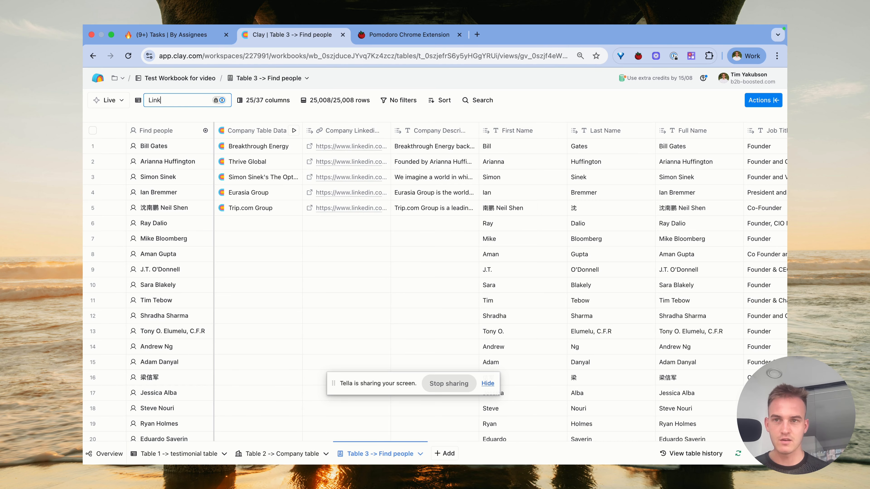
text(edin outreach vie)
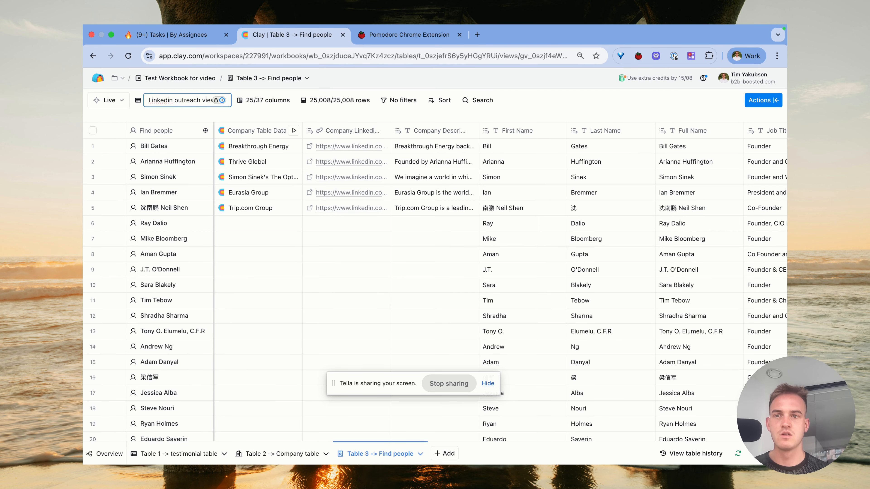
text(w)
key(Return)
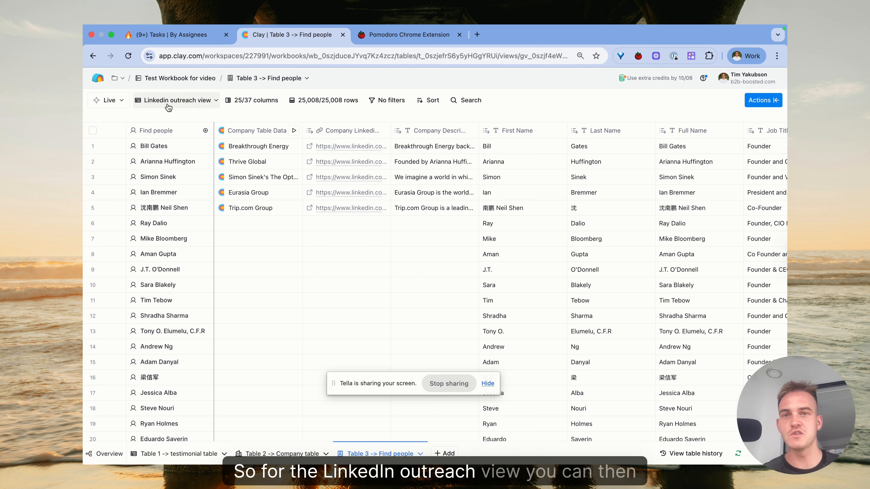
Filter the Linkedin outreach view to rows where LinkedIn Profile is not empty, and check the LinkedIn Profile column.
click(377, 101)
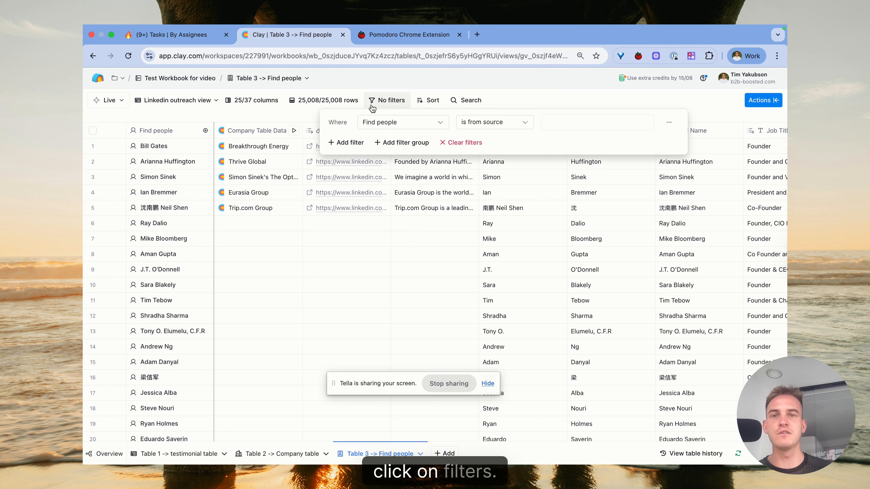
click(378, 122)
text(linked)
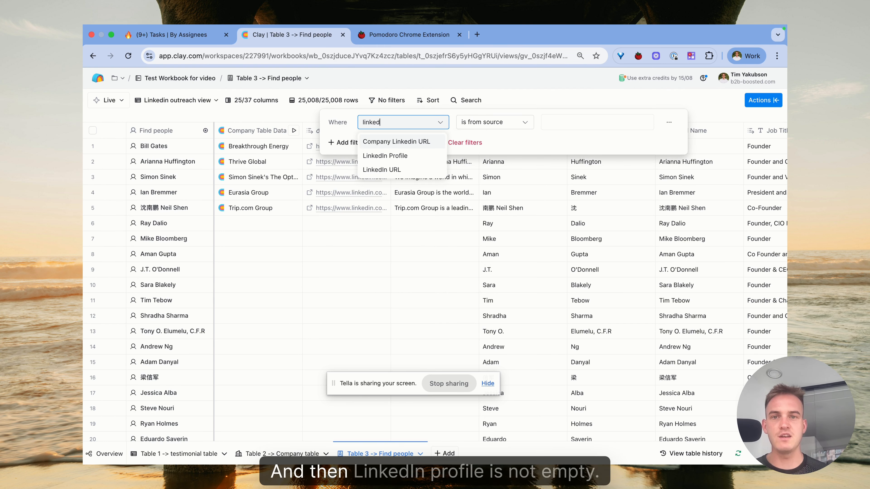
click(390, 159)
click(489, 128)
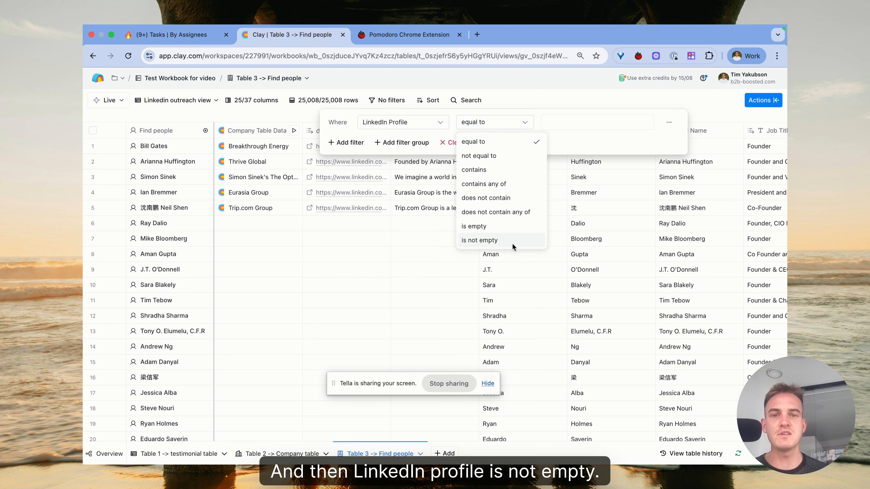
click(513, 243)
click(501, 92)
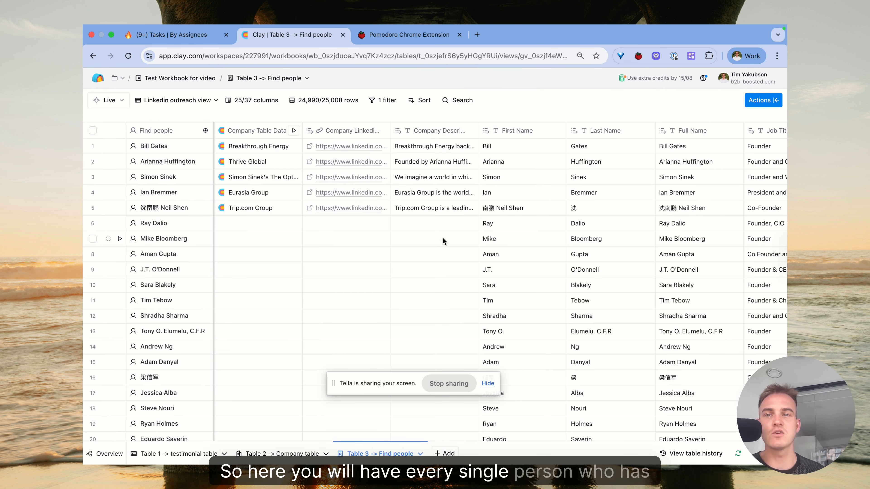
scroll(448, 233, right, 15)
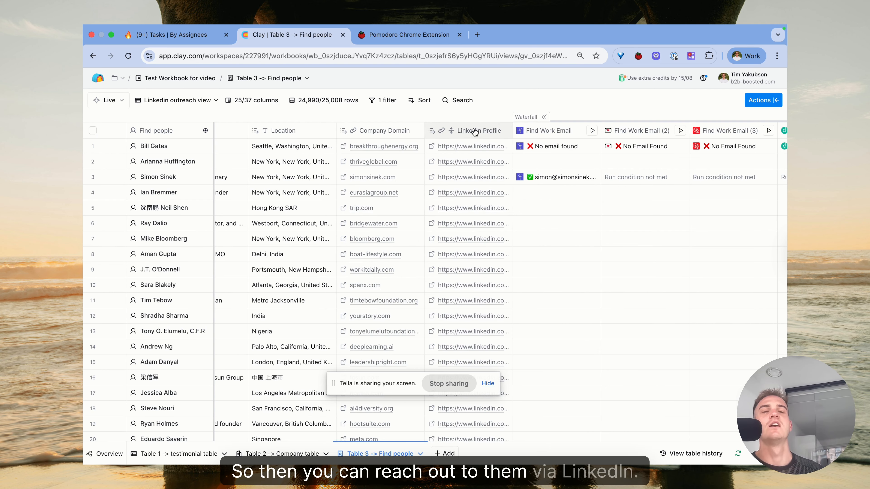
Switch to the Email view, filter it to rows where "Final found email yes!!!!" is not empty, and check the email column.
click(193, 100)
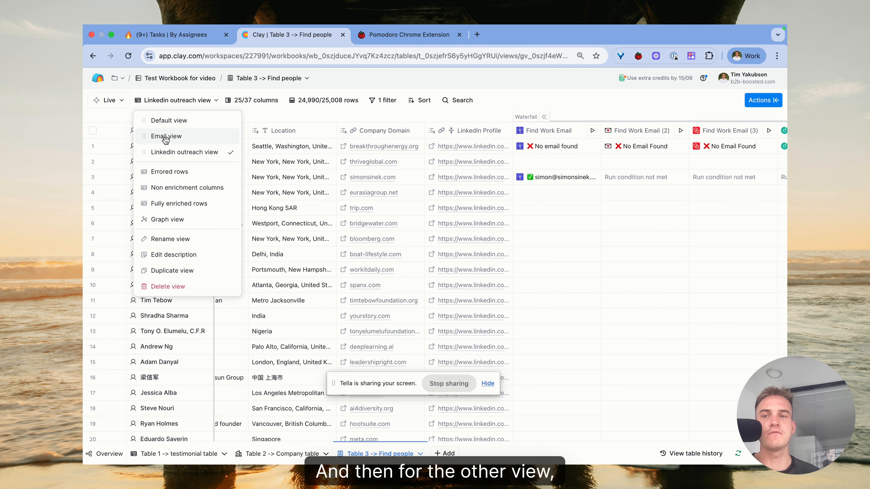
click(166, 137)
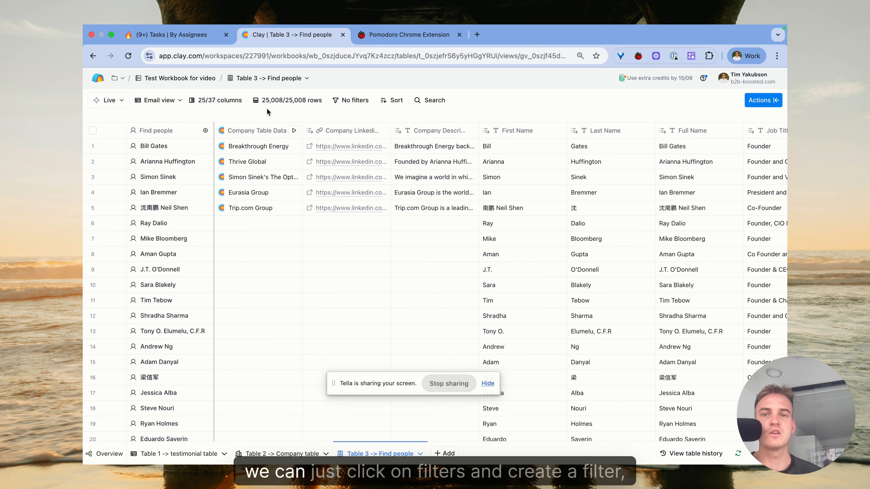
click(344, 101)
click(349, 123)
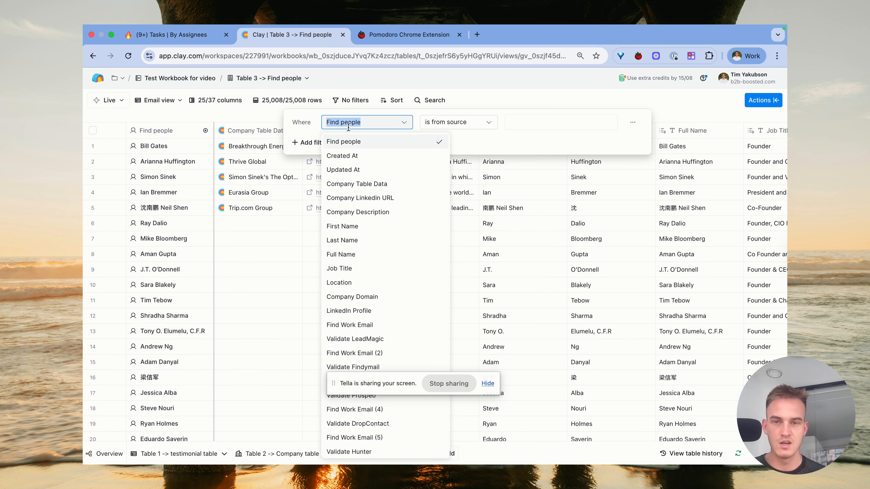
text(email)
click(356, 277)
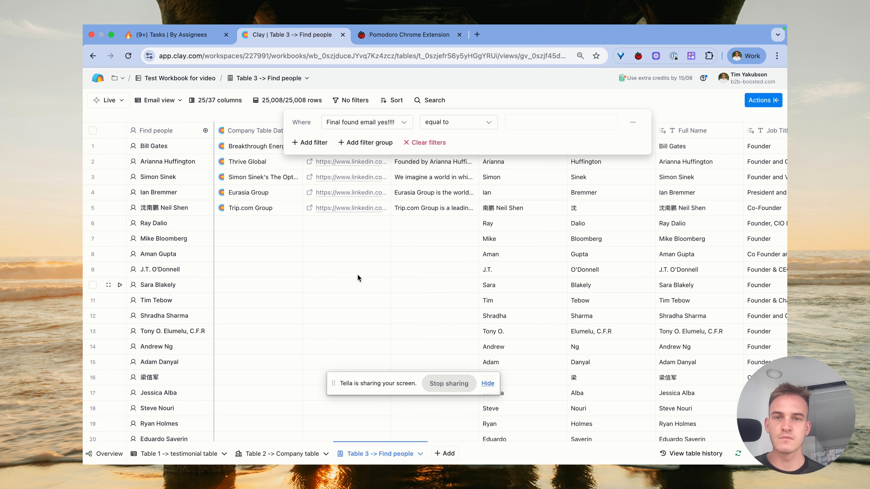
click(435, 127)
click(445, 240)
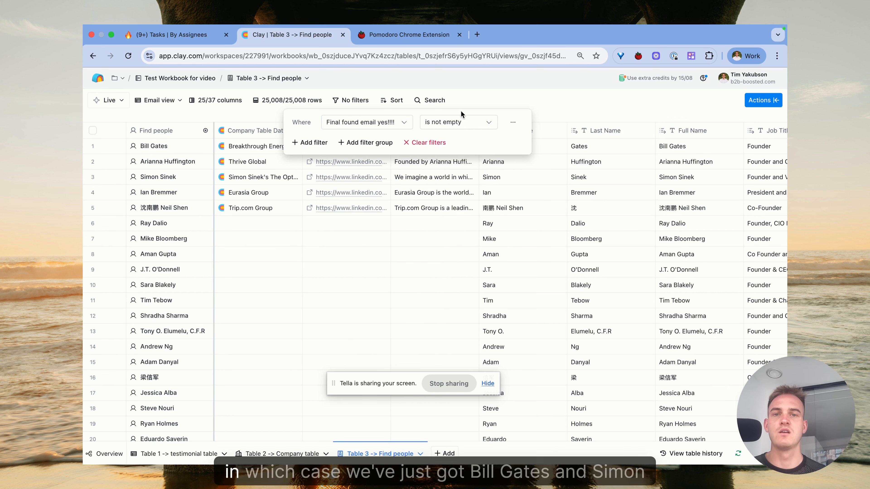
click(463, 97)
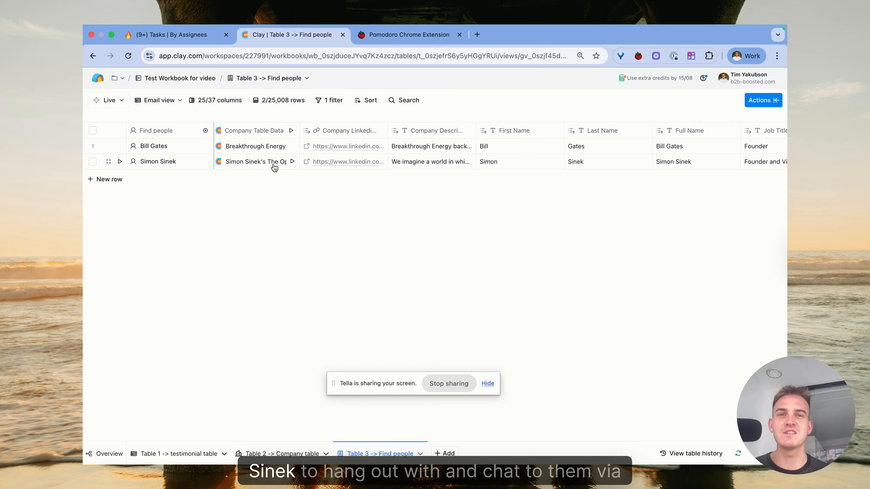
scroll(276, 167, right, 15)
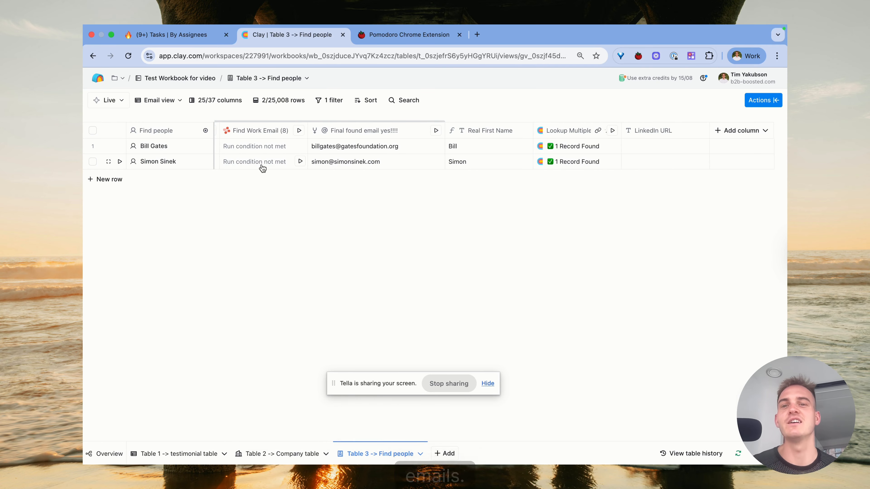
Examine the list of views available for the Find people table without changing the current view.
click(147, 103)
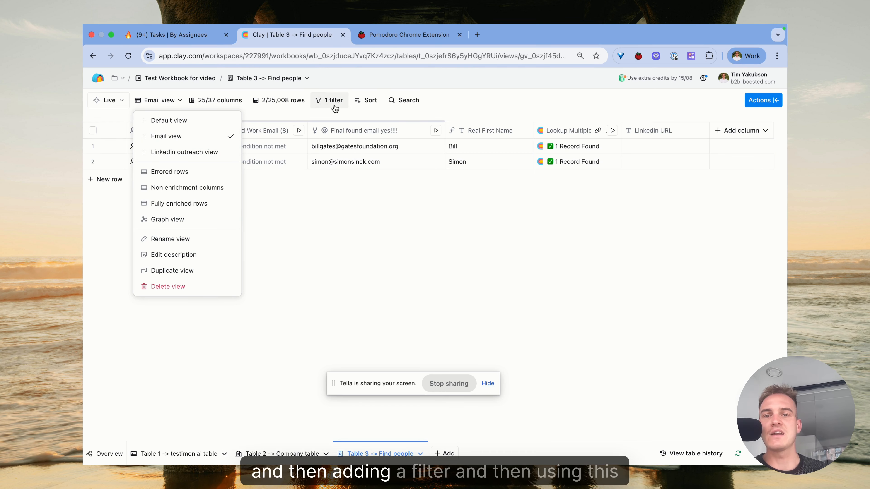
click(329, 100)
click(180, 104)
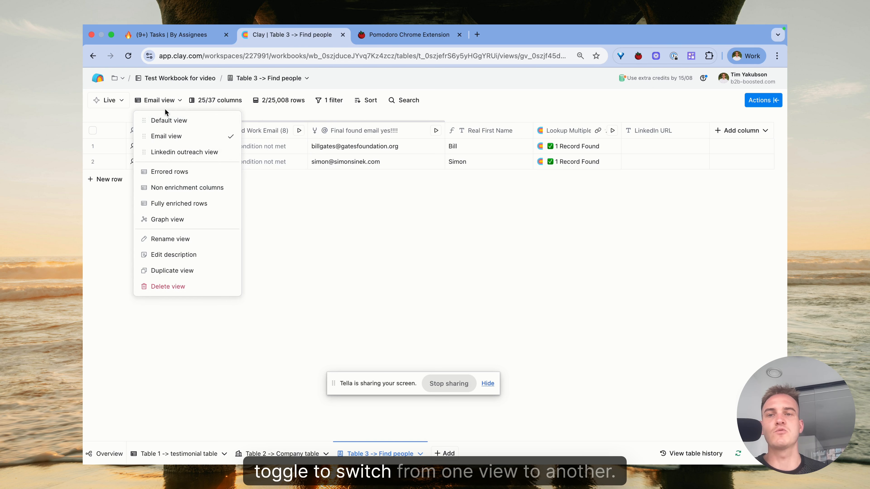
click(317, 240)
Switch to the Notion checklist and mark "re-run the whole row" as done.
click(189, 37)
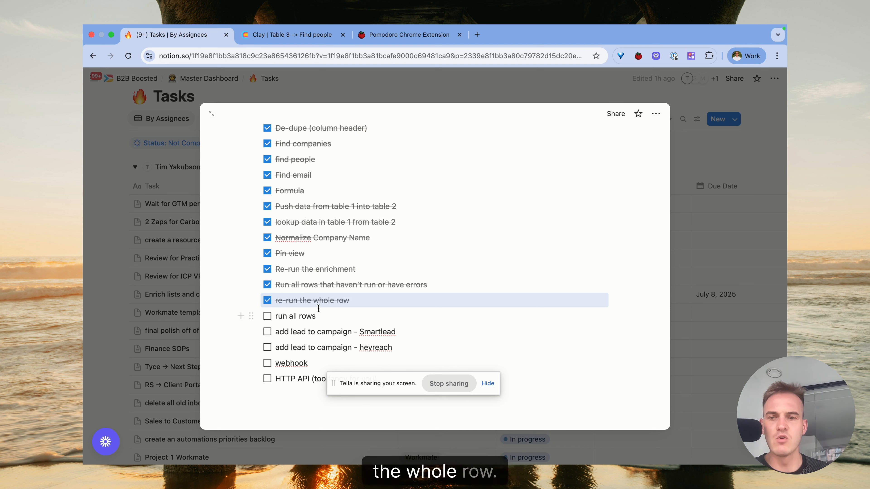
Mark "run all rows" as done in the Notion checklist.
click(268, 317)
scroll(273, 261, down, 3)
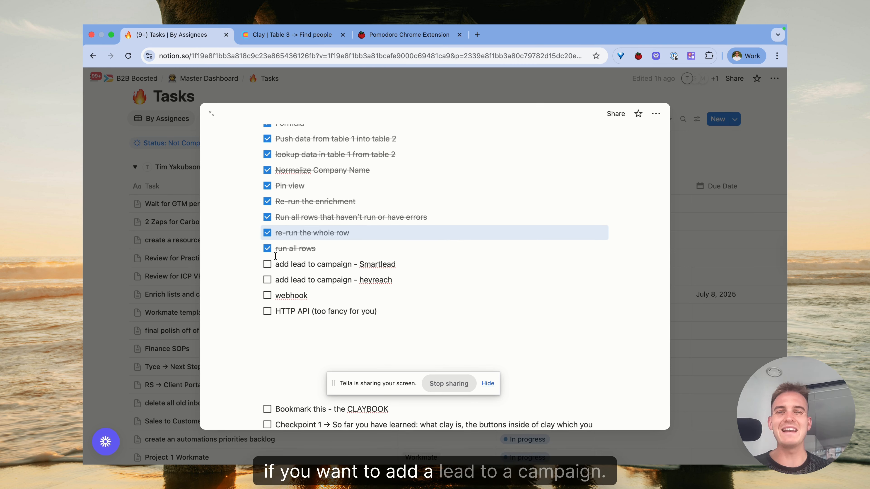
Switch to Clay, search the enrichments for "smartlead", and review the setup inputs of Smartlead.ai's Add Lead to Campaign action without saving it.
click(316, 42)
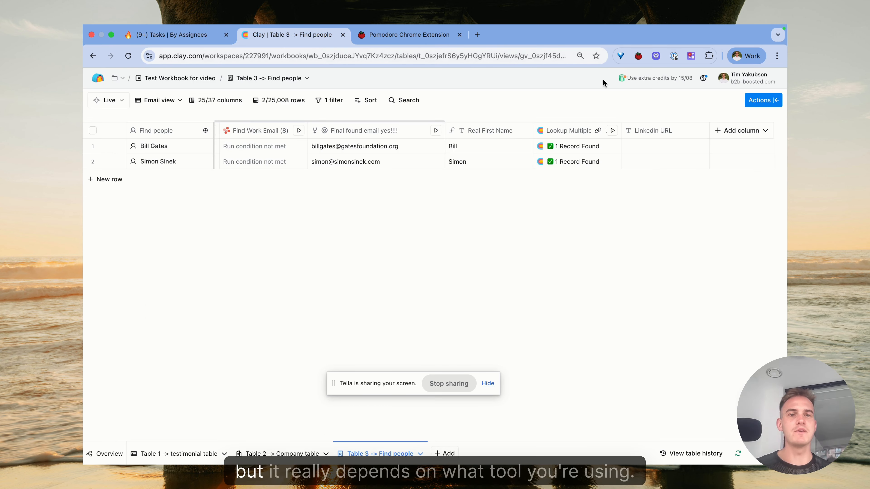
click(759, 104)
text(smrtlea)
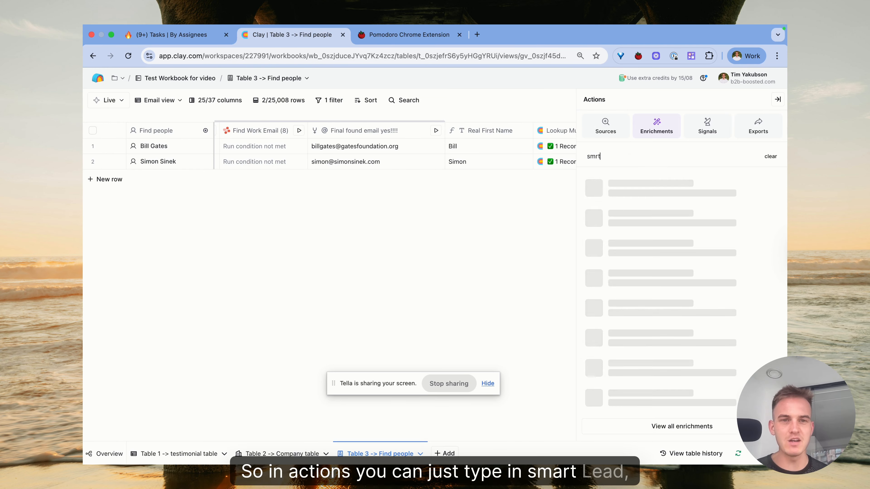
key(super+a)
text(smartlead)
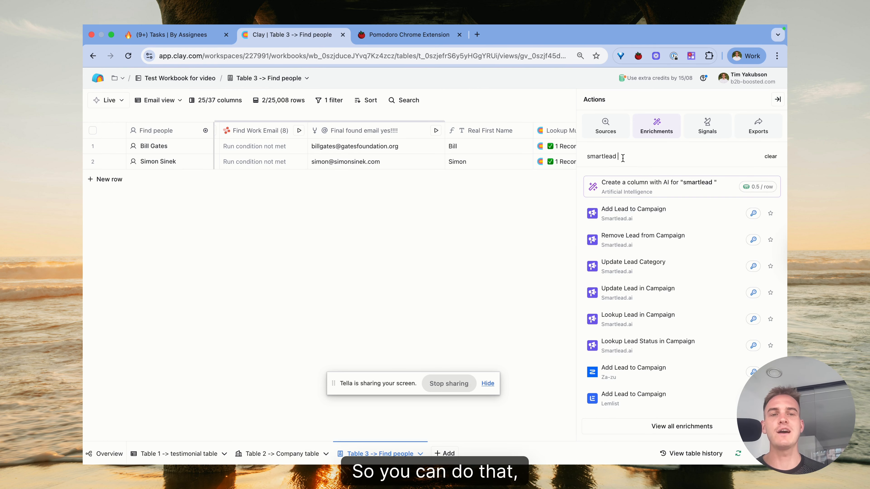
click(627, 218)
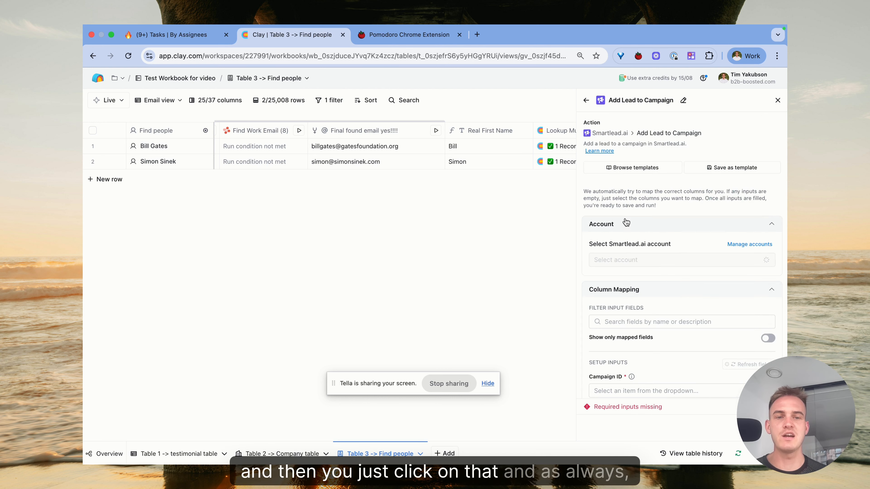
scroll(647, 304, down, 2)
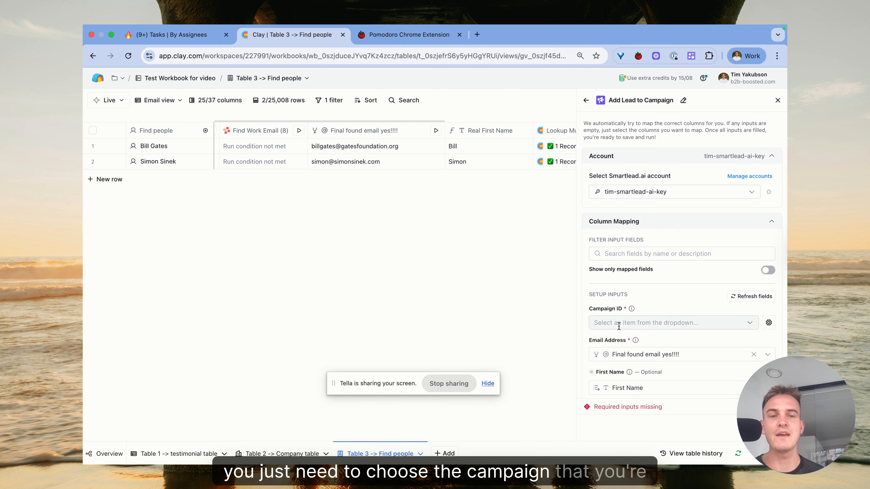
scroll(615, 326, down, 2)
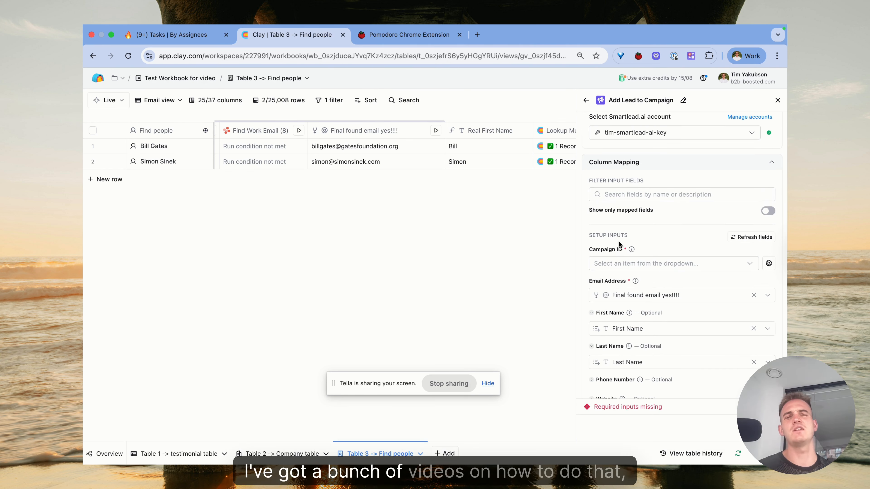
click(586, 100)
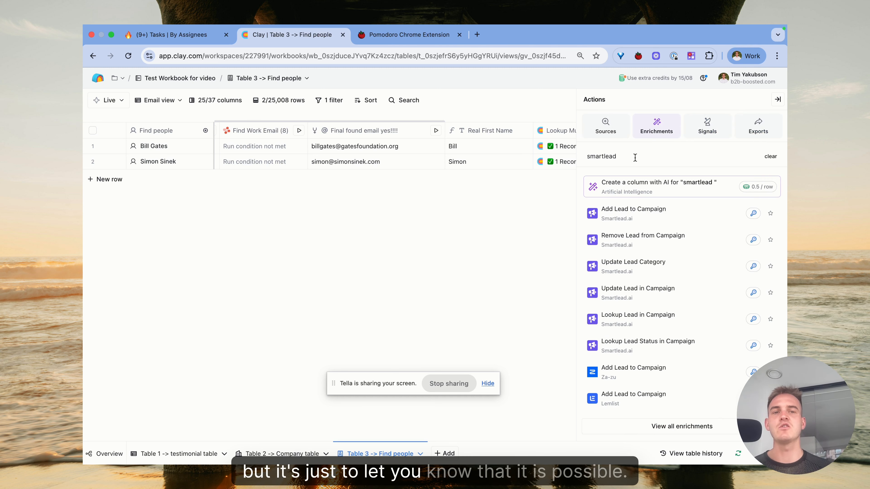
Search the enrichments for "heyreach" and review the setup inputs of HeyReach's Add Lead to Campaign action without saving it.
text(heyreach)
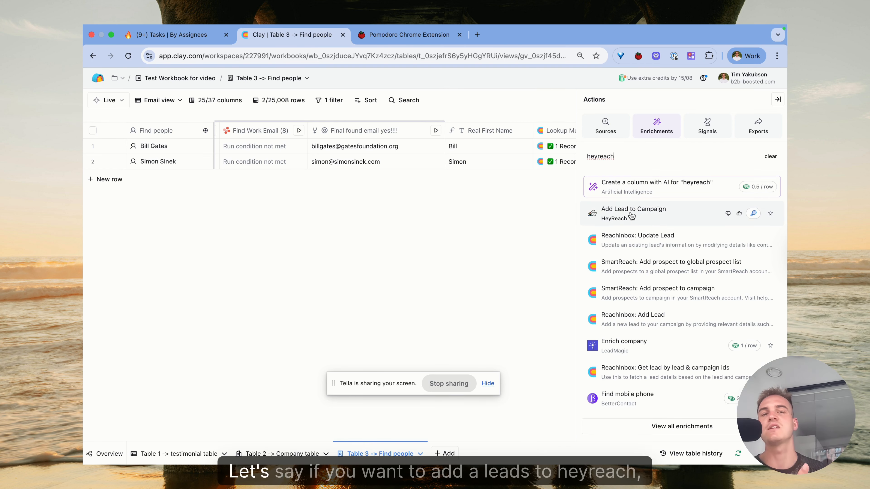
click(609, 216)
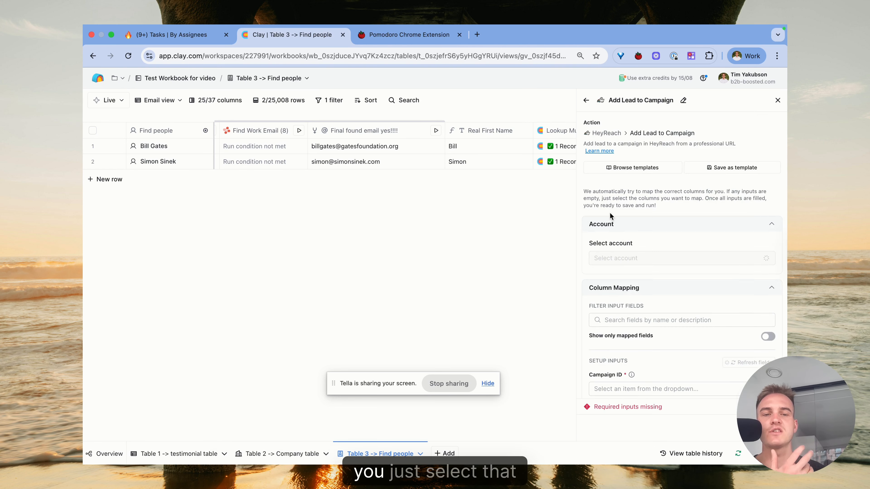
scroll(631, 240, down, 4)
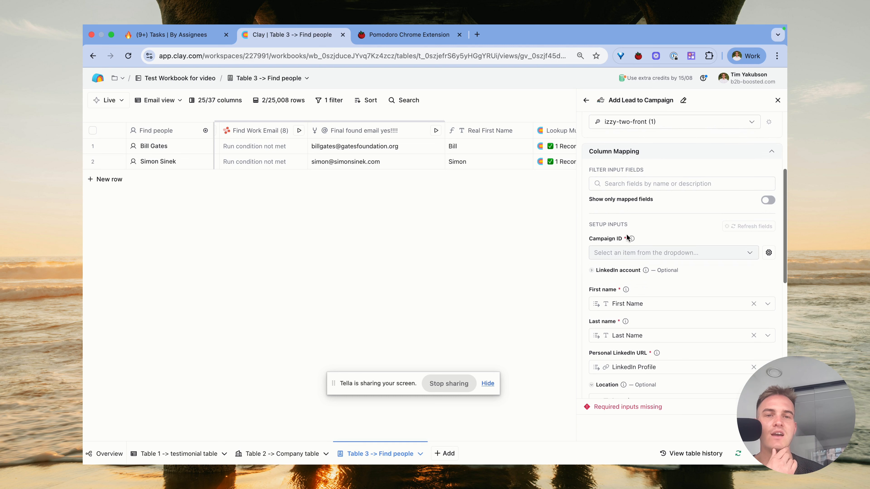
click(586, 100)
Switch to the Notion checklist and mark both "add lead to campaign" items, Smartlead and heyreach, as done.
click(185, 34)
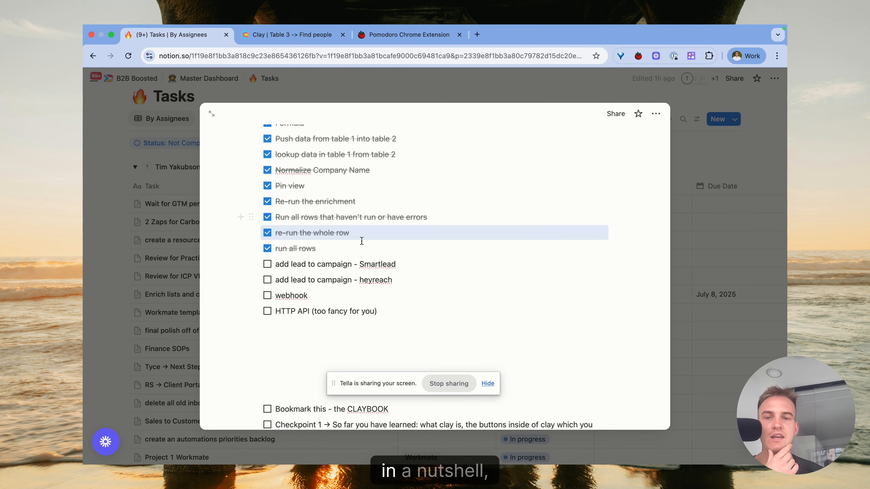
click(267, 264)
click(268, 280)
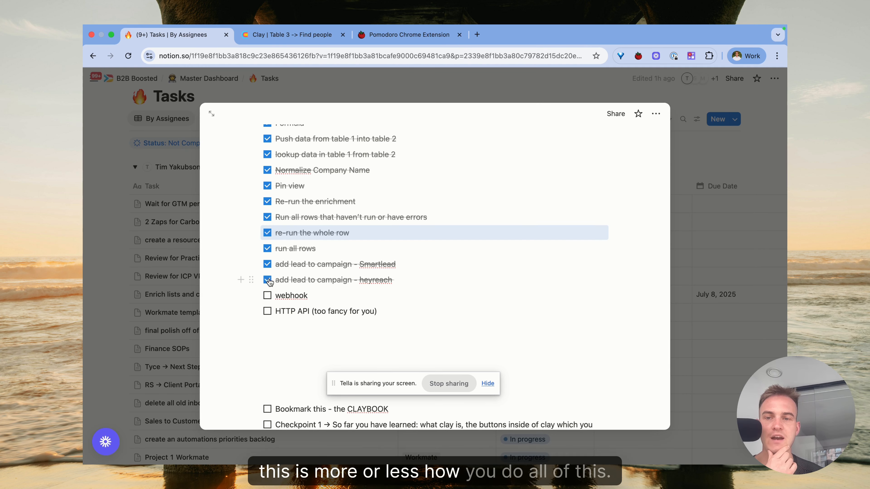
Switch to Clay and search the Find people table's enrichments for "webhook".
click(281, 48)
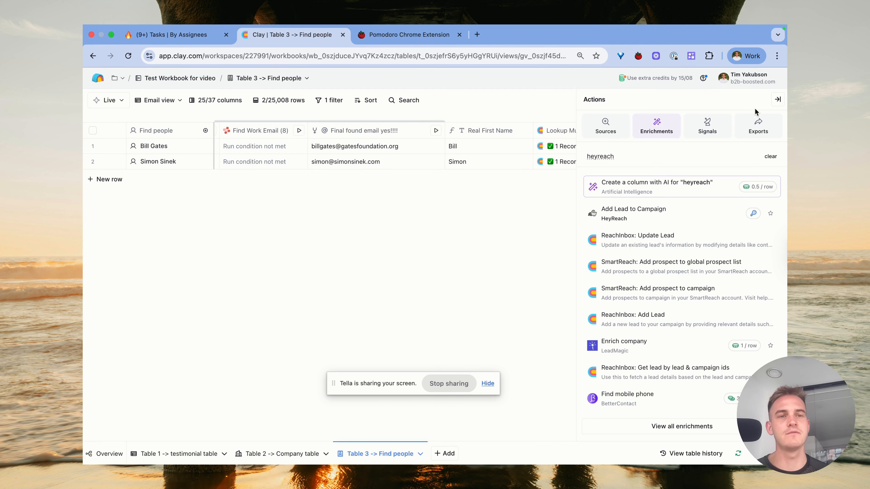
click(777, 100)
click(762, 100)
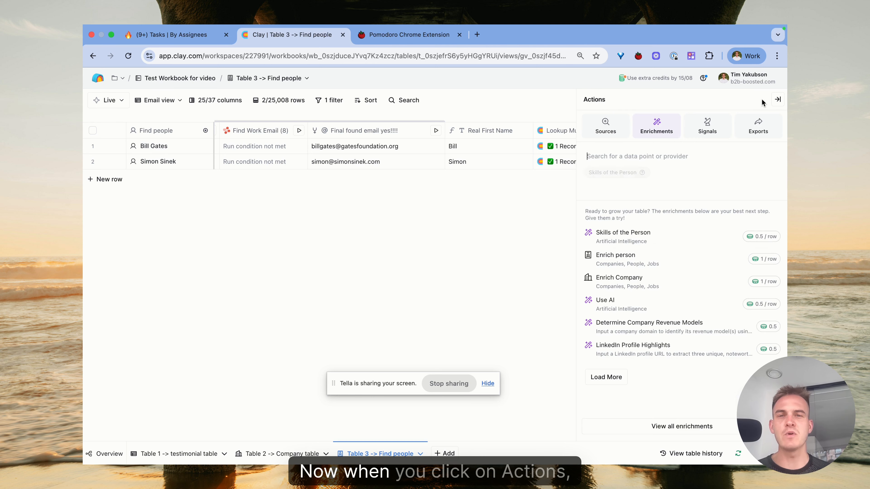
text(webhoo)
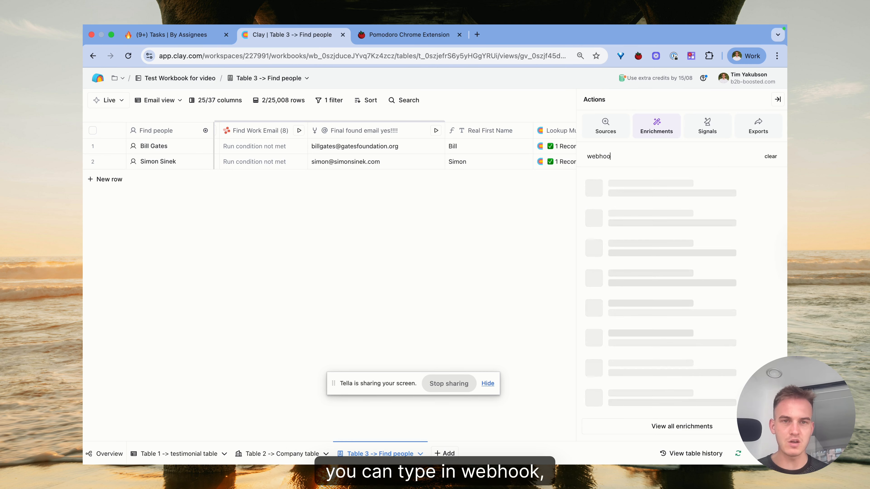
text(k)
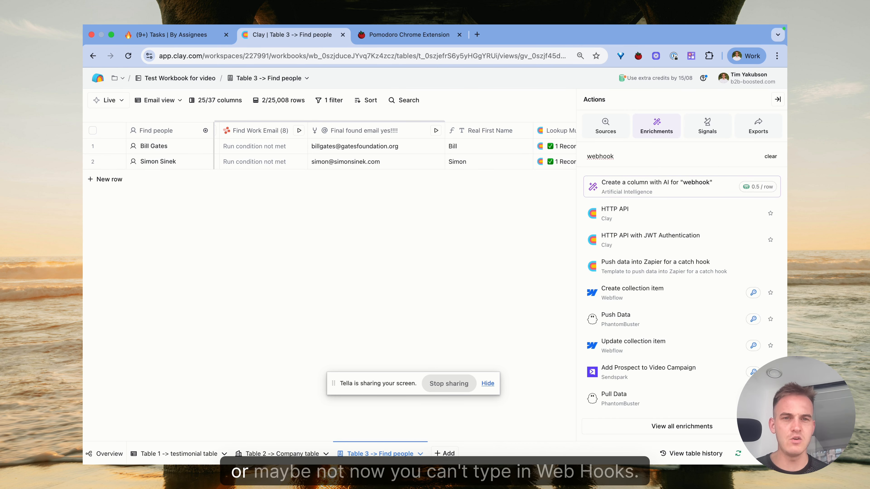
key(super+a)
key(BackSpace)
click(778, 100)
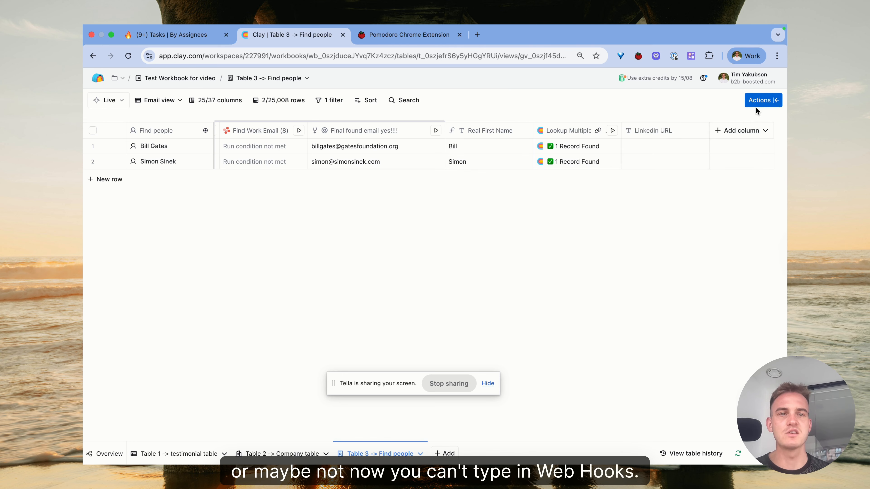
Add a new table to the workbook with Webhook as its source and copy its webhook URL.
click(442, 455)
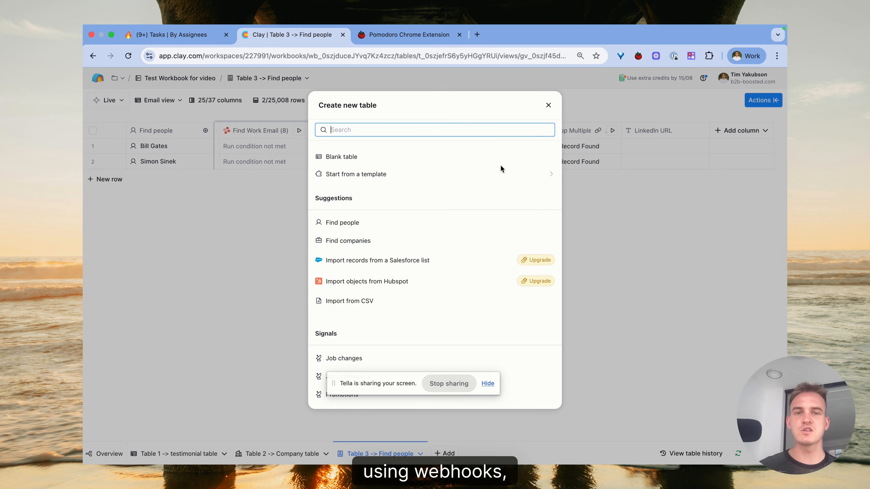
click(548, 105)
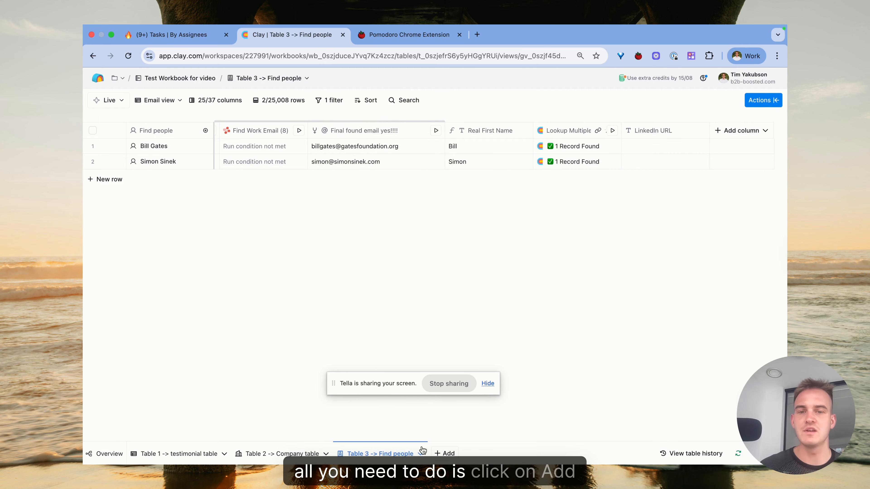
click(445, 452)
text(webhook)
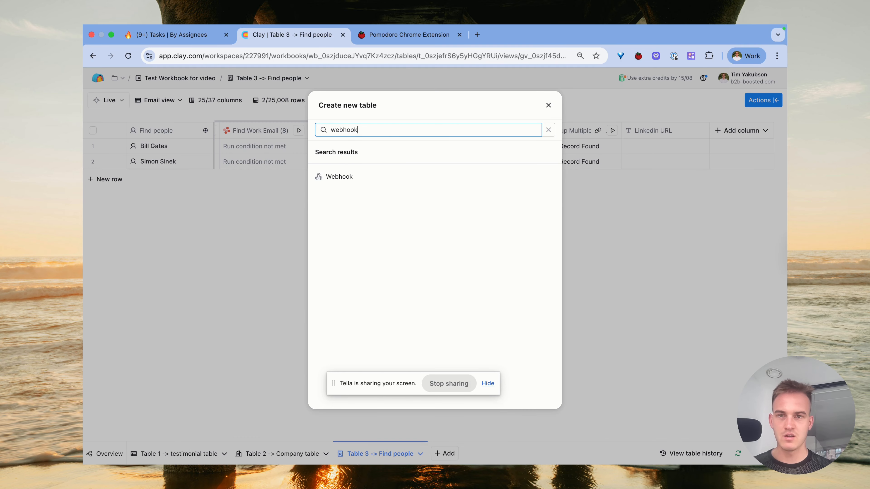
click(343, 176)
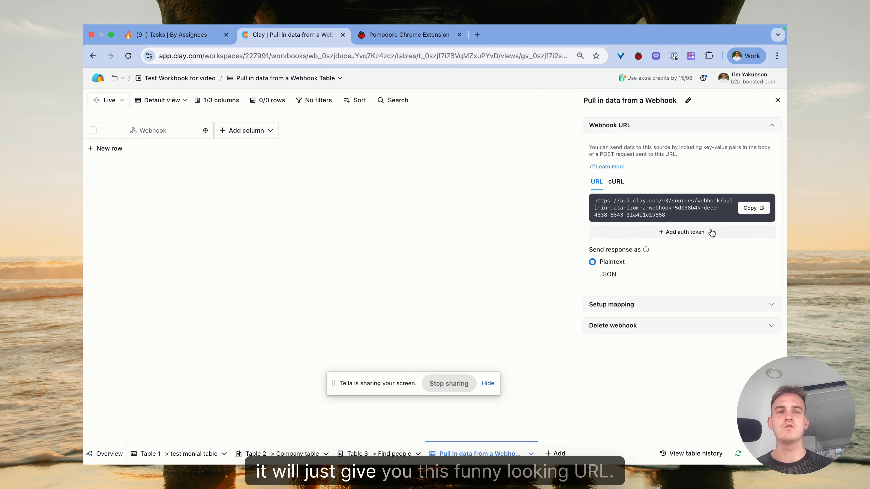
click(762, 210)
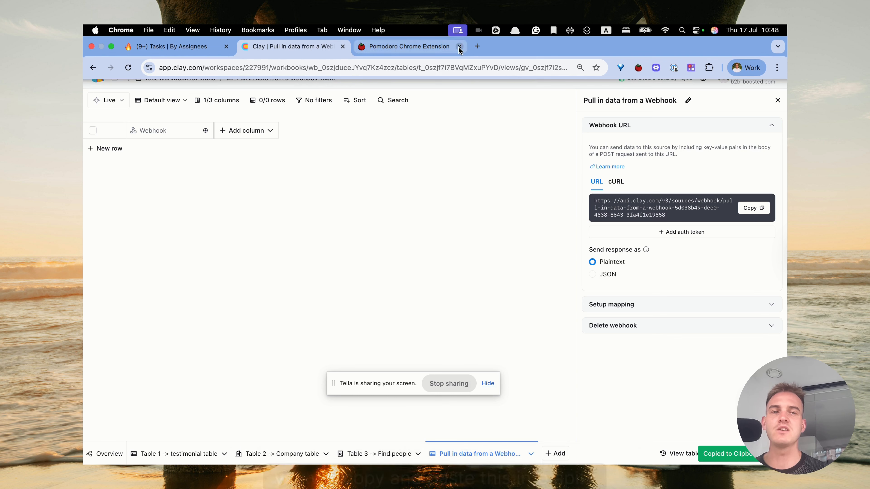
click(752, 211)
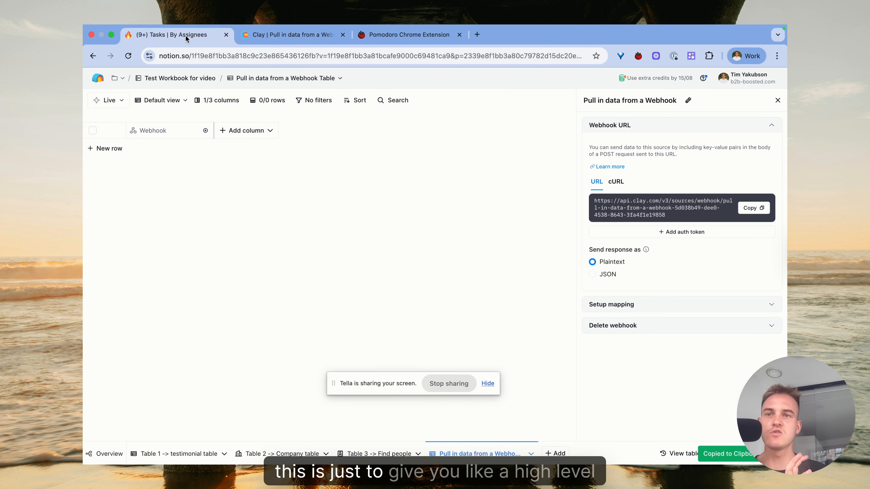
Switch to the Notion checklist and mark "webhook" as done.
click(172, 35)
click(268, 296)
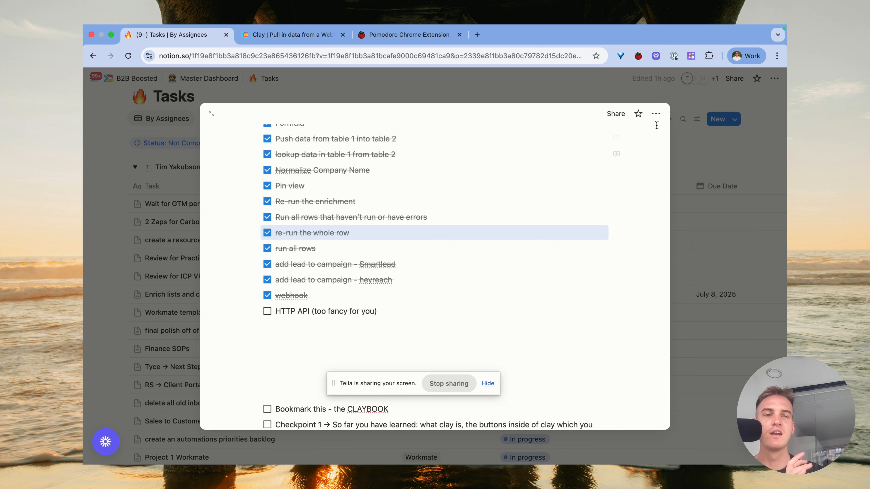
Switch to Clay, search the webhook table's enrichments for "http api", and open Clay's HTTP API action.
click(263, 34)
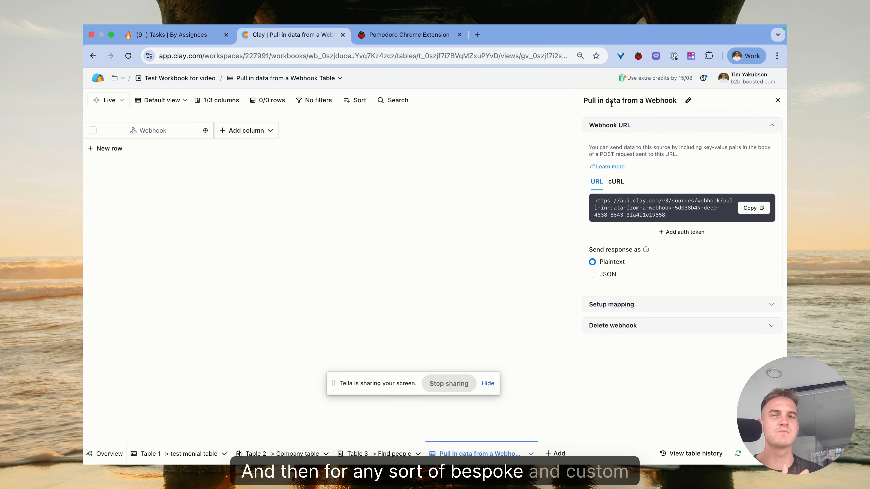
click(777, 100)
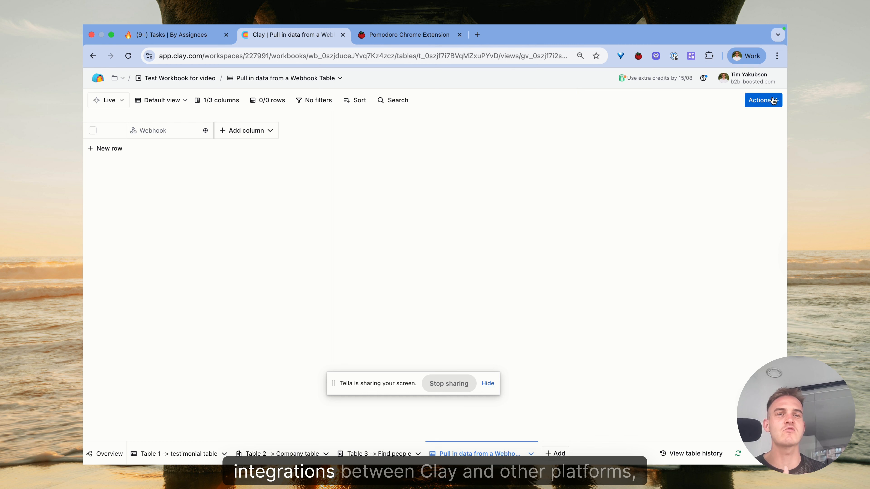
click(762, 103)
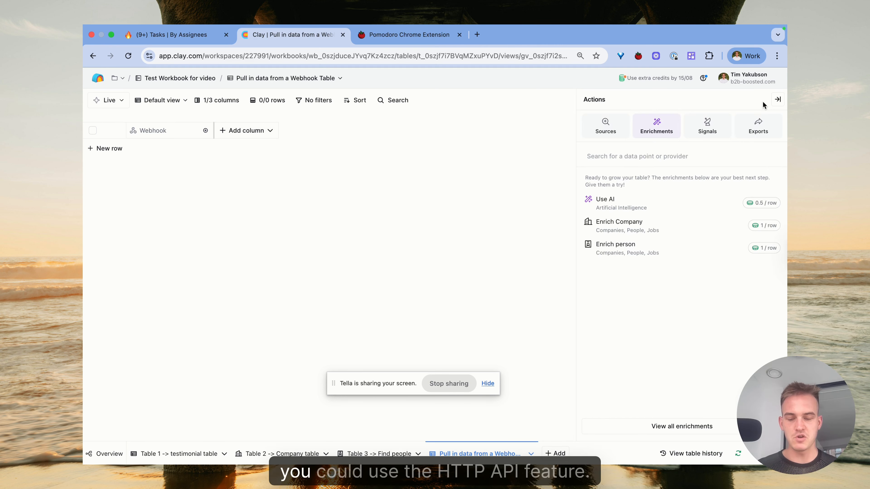
text(http api)
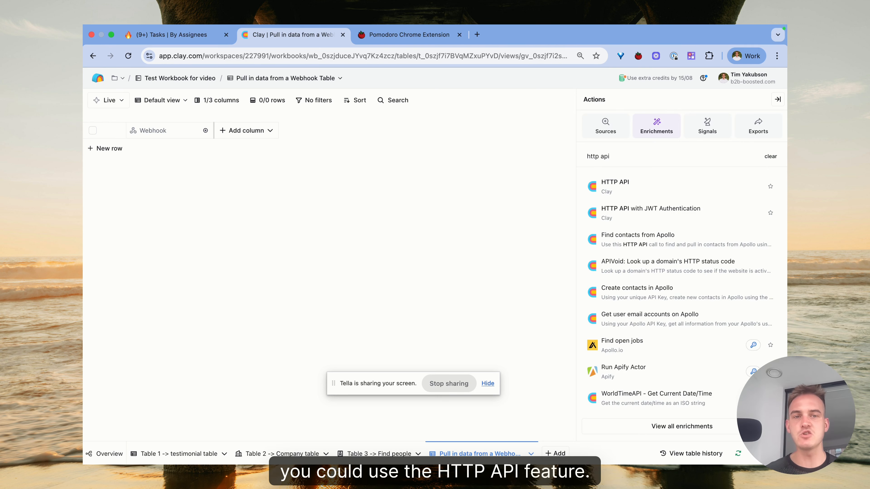
click(646, 186)
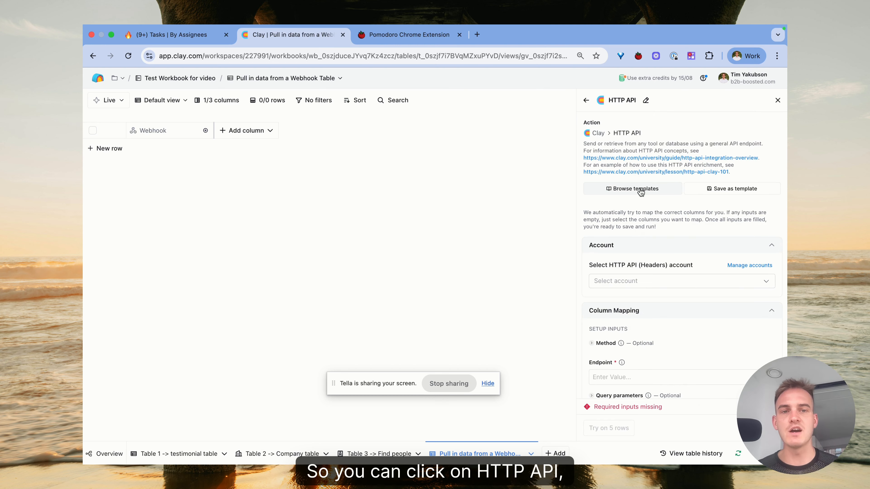
Browse the HTTP API templates, restrict them to those created by Public, and examine which tools are offered.
click(637, 188)
click(279, 188)
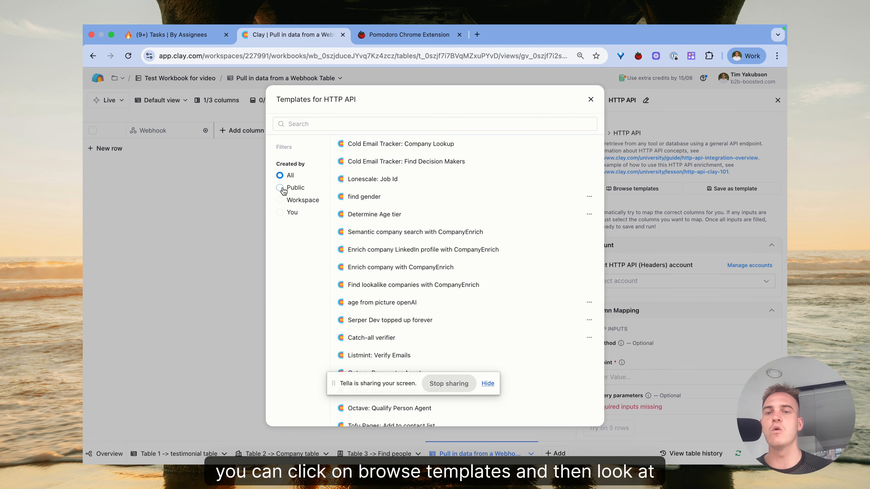
scroll(380, 259, down, 8)
scroll(380, 260, down, 15)
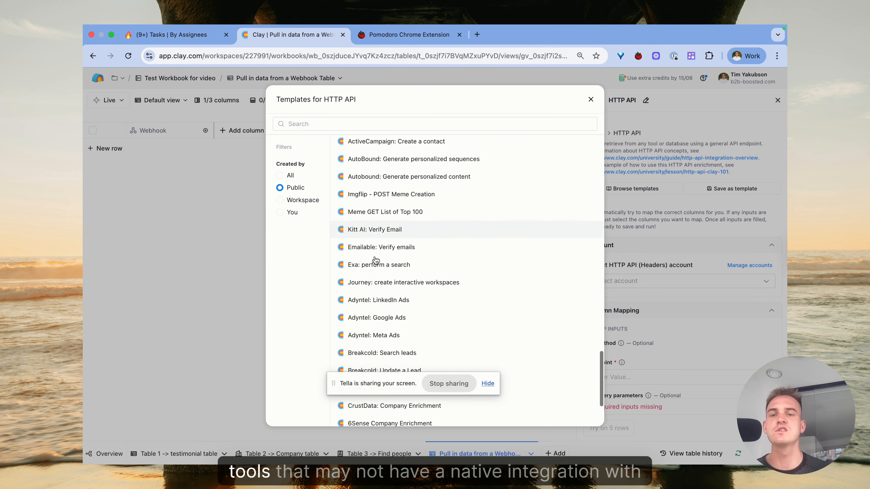
mouse_move(376, 260)
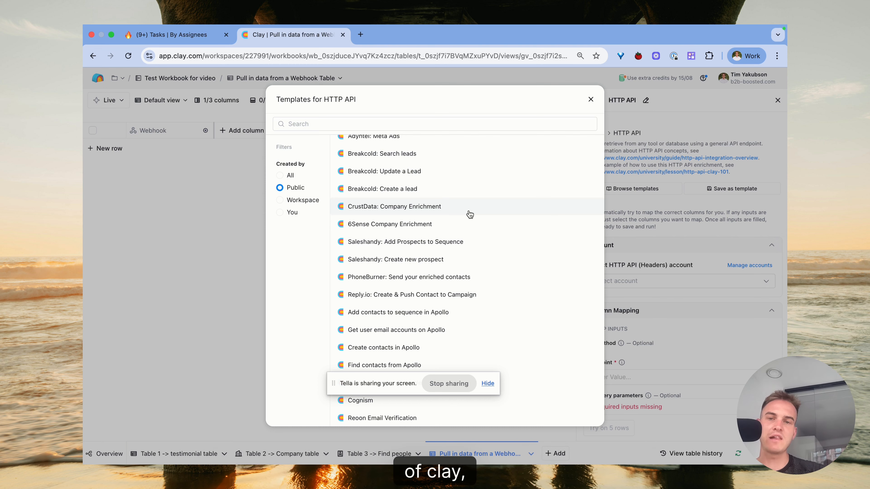
scroll(470, 215, down, 15)
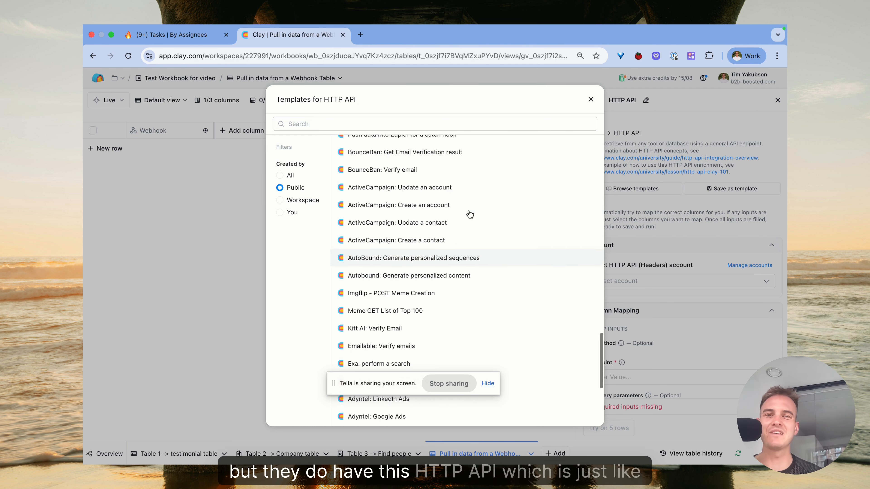
scroll(470, 215, up, 1)
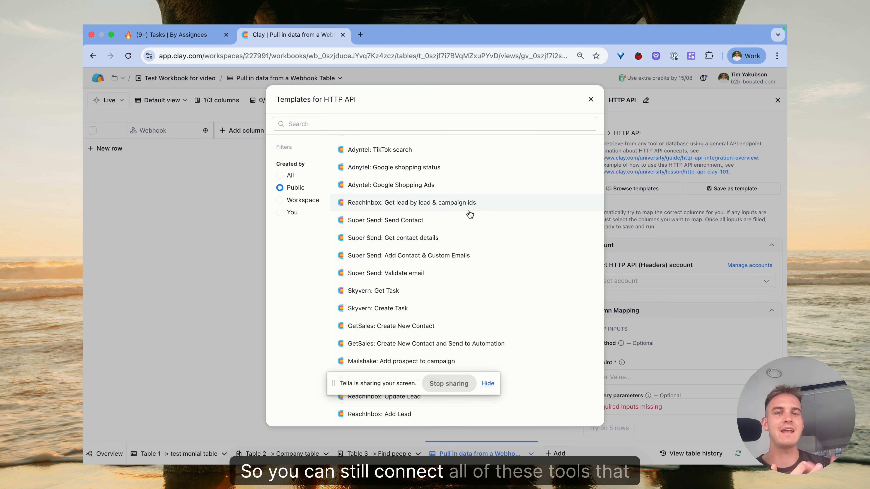
Review the remaining public HTTP API templates, preview the Lonescale: Job Id template, and leave the HTTP API setup without saving.
scroll(470, 215, down, 10)
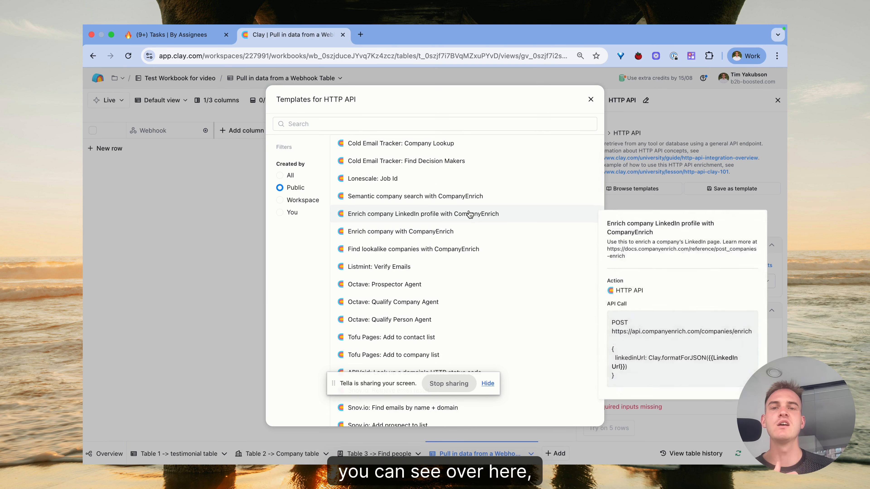
scroll(470, 214, down, 10)
scroll(470, 215, up, 10)
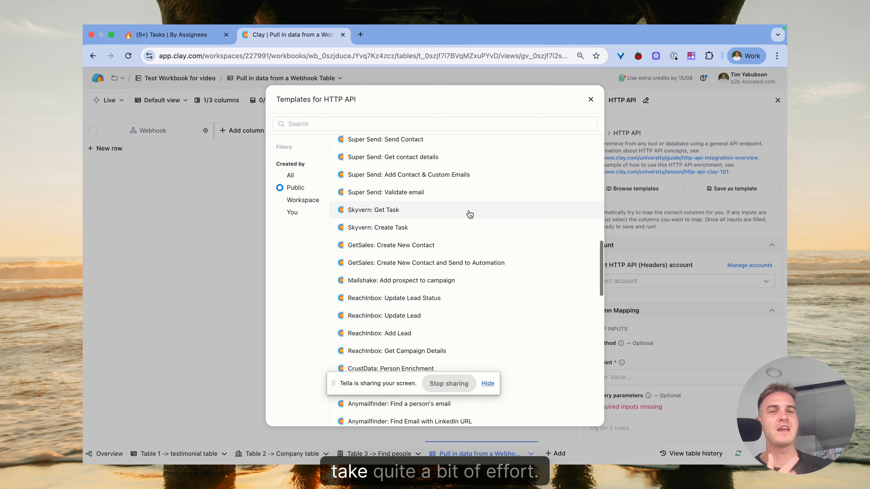
scroll(470, 215, up, 5)
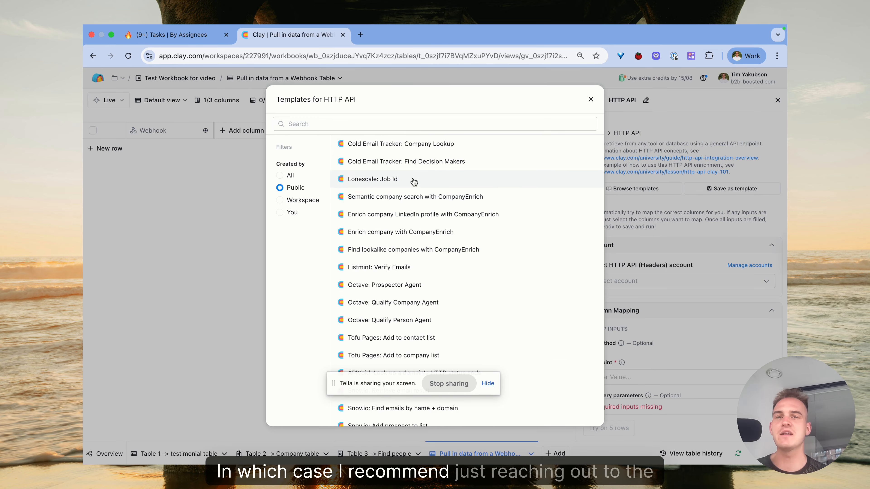
mouse_move(414, 182)
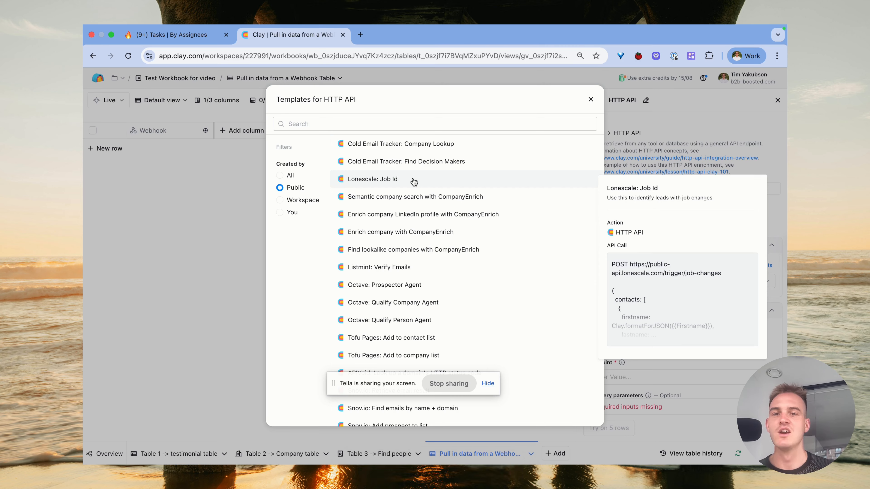
scroll(413, 182, down, 10)
scroll(414, 182, down, 8)
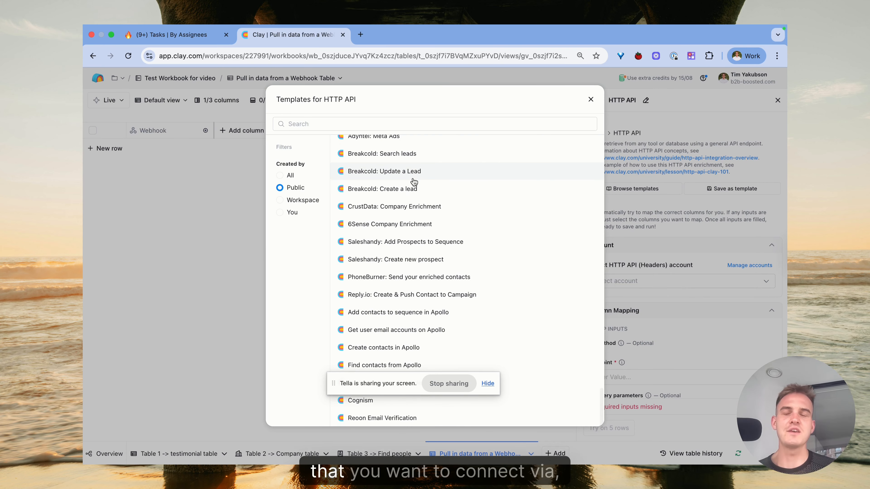
click(591, 100)
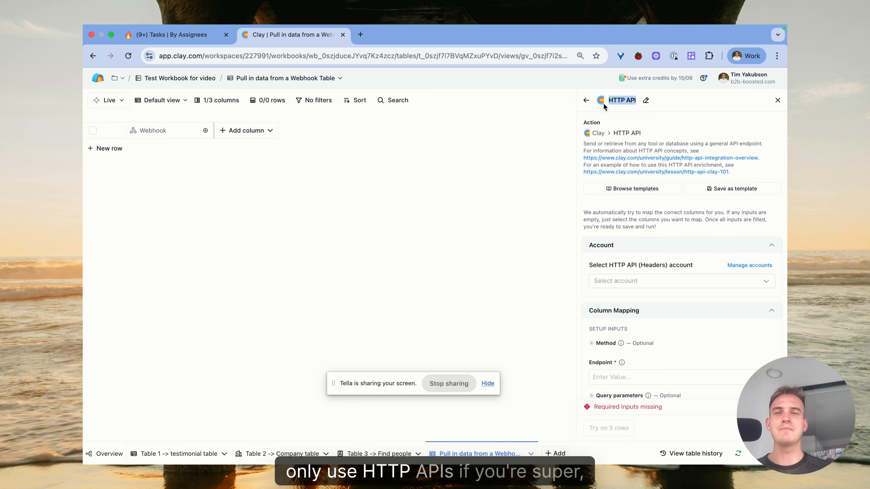
click(778, 100)
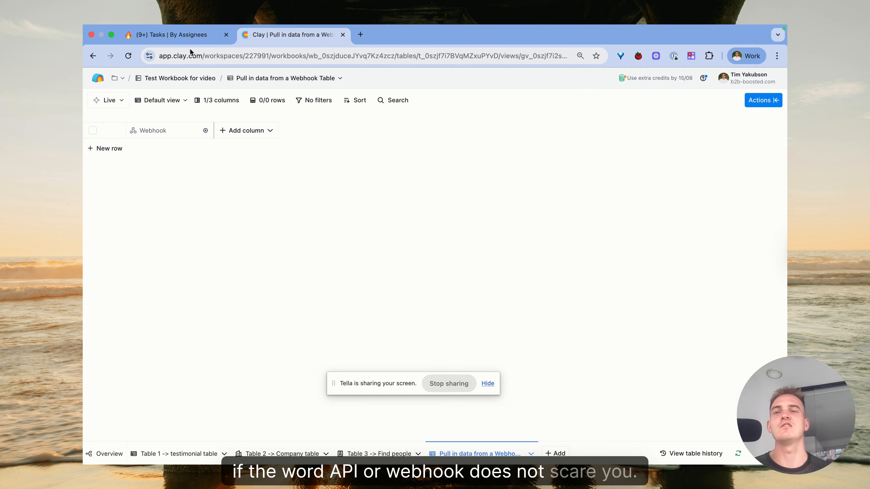
Switch to the Notion checklist, mark "HTTP API (too fancy for you)" as done, and return to the webhook table in Clay.
click(175, 34)
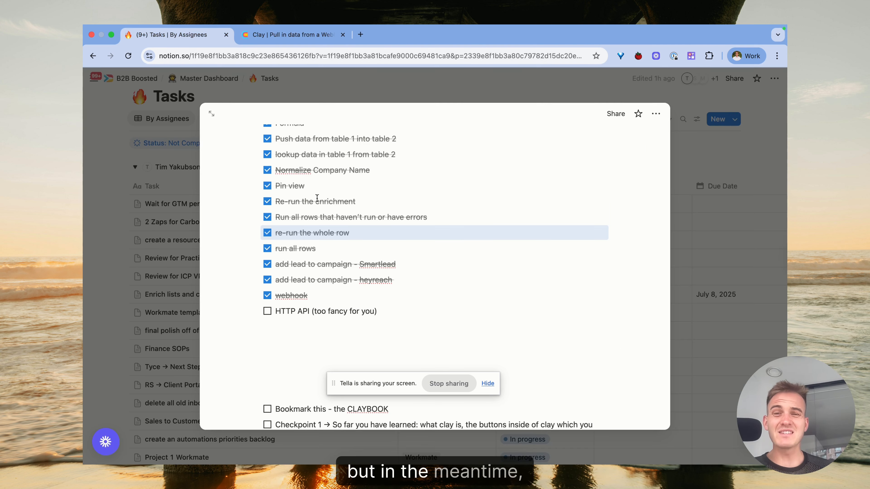
scroll(320, 208, down, 1)
scroll(320, 209, up, 1)
click(267, 310)
scroll(303, 305, up, 5)
scroll(303, 305, up, 2)
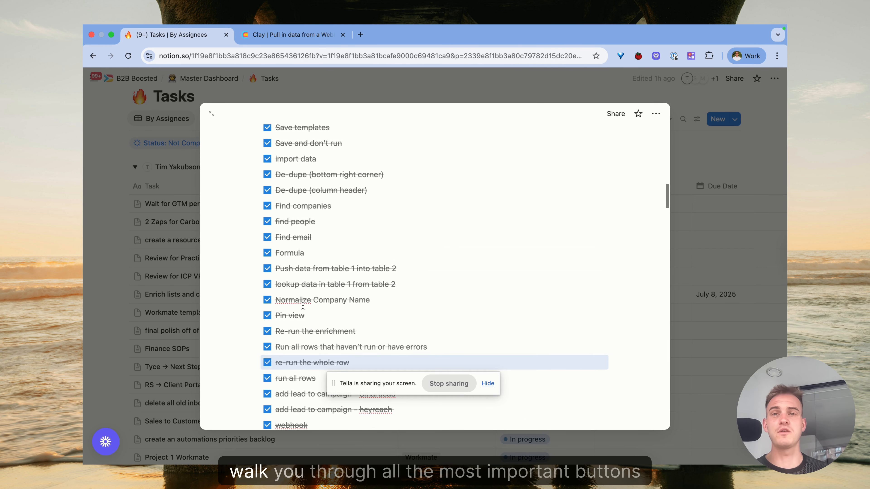
click(270, 34)
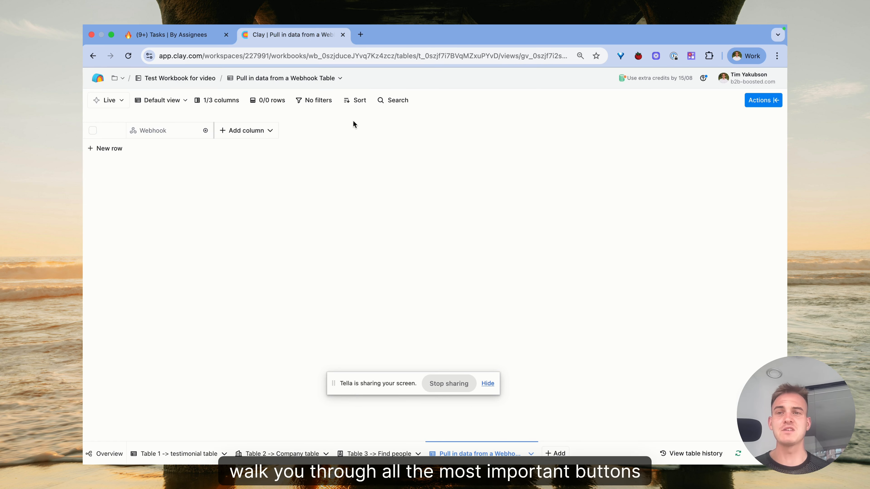